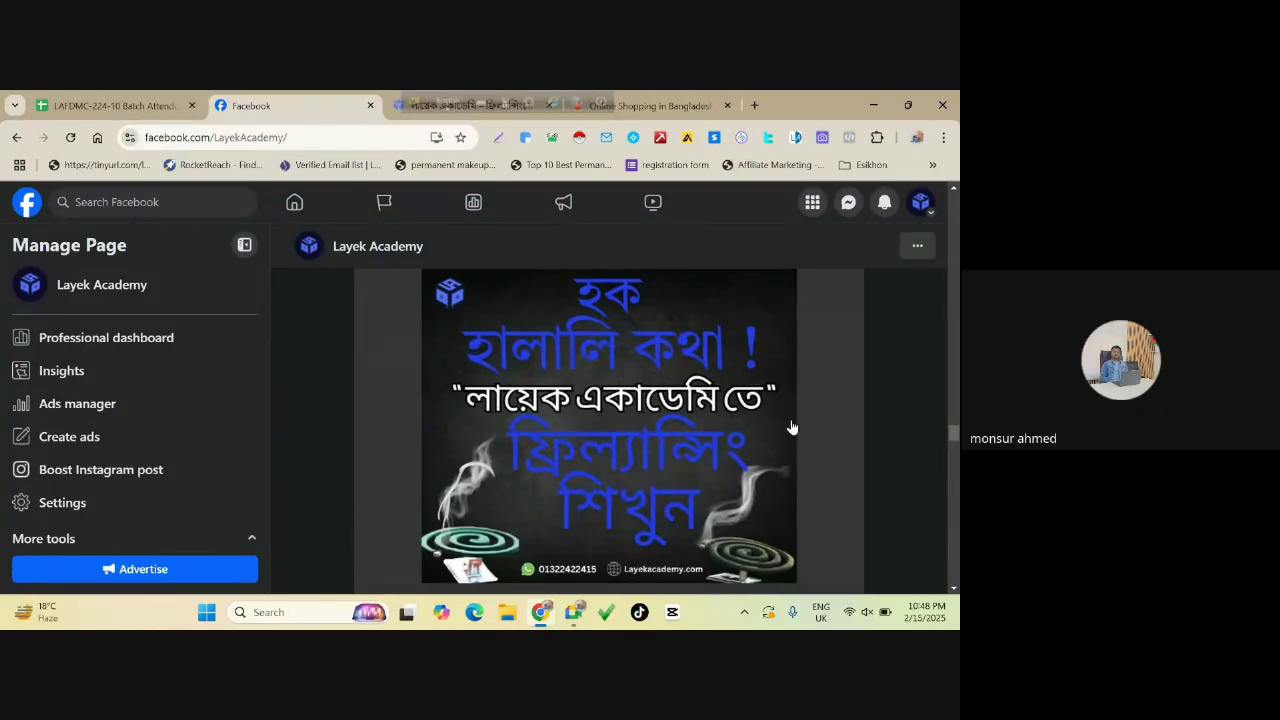
Look through the Layek Academy page's recent posts, viewing the freelancing promo image at full size.
{"action": "left_click", "coordinate": [503, 418]}
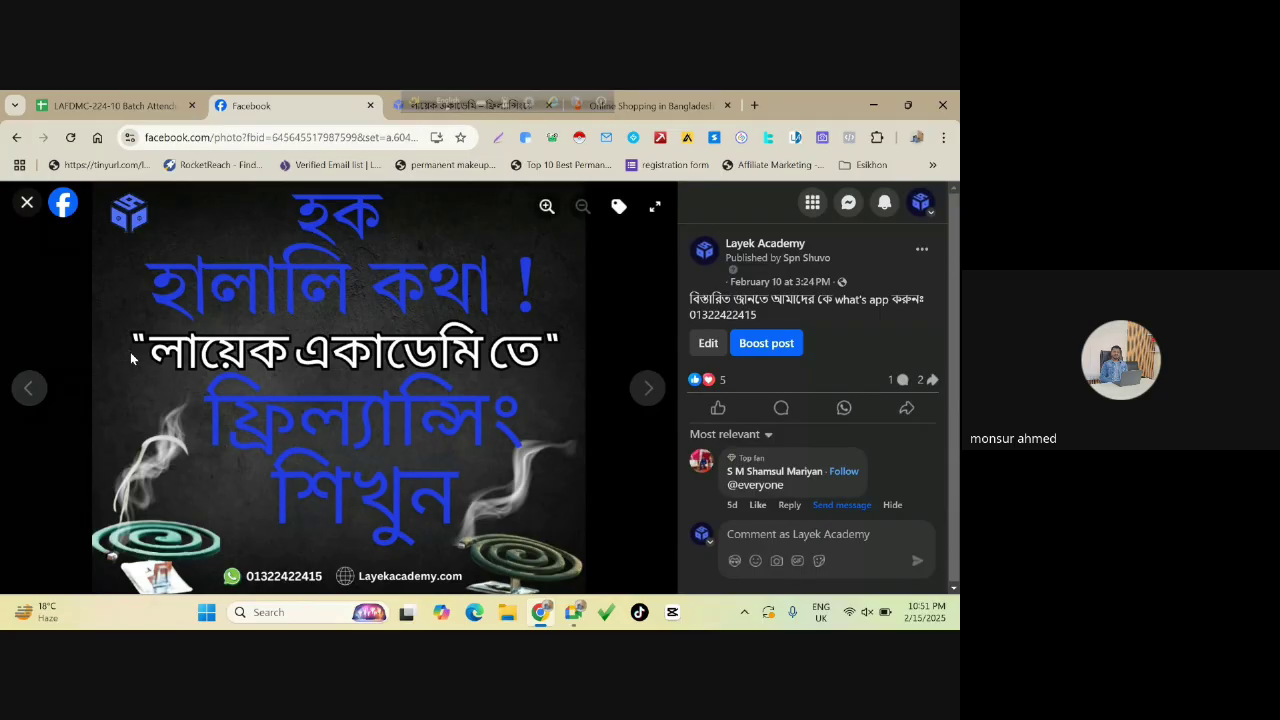
{"action": "left_click", "coordinate": [27, 202]}
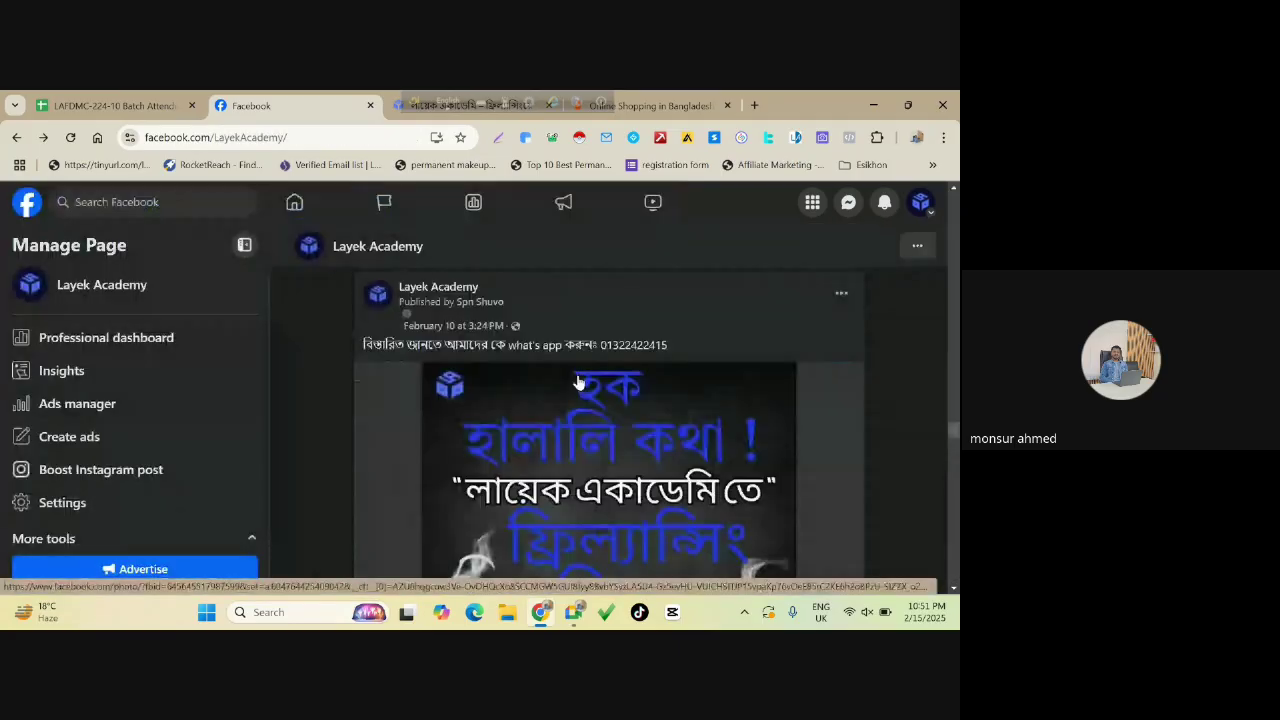
{"action": "scroll", "coordinate": [580, 445], "scroll_direction": "down", "scroll_amount": 2}
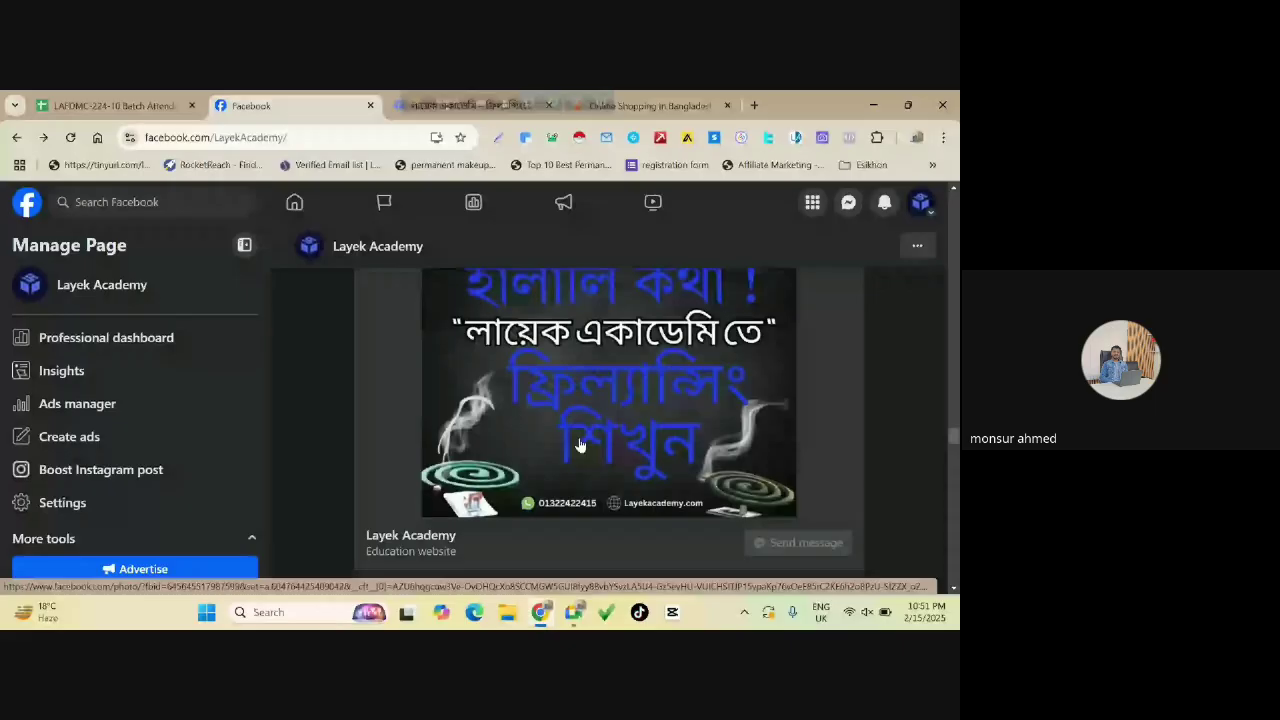
{"action": "scroll", "coordinate": [580, 445], "scroll_direction": "down", "scroll_amount": 3}
{"action": "scroll", "coordinate": [480, 378], "scroll_direction": "down", "scroll_amount": 12}
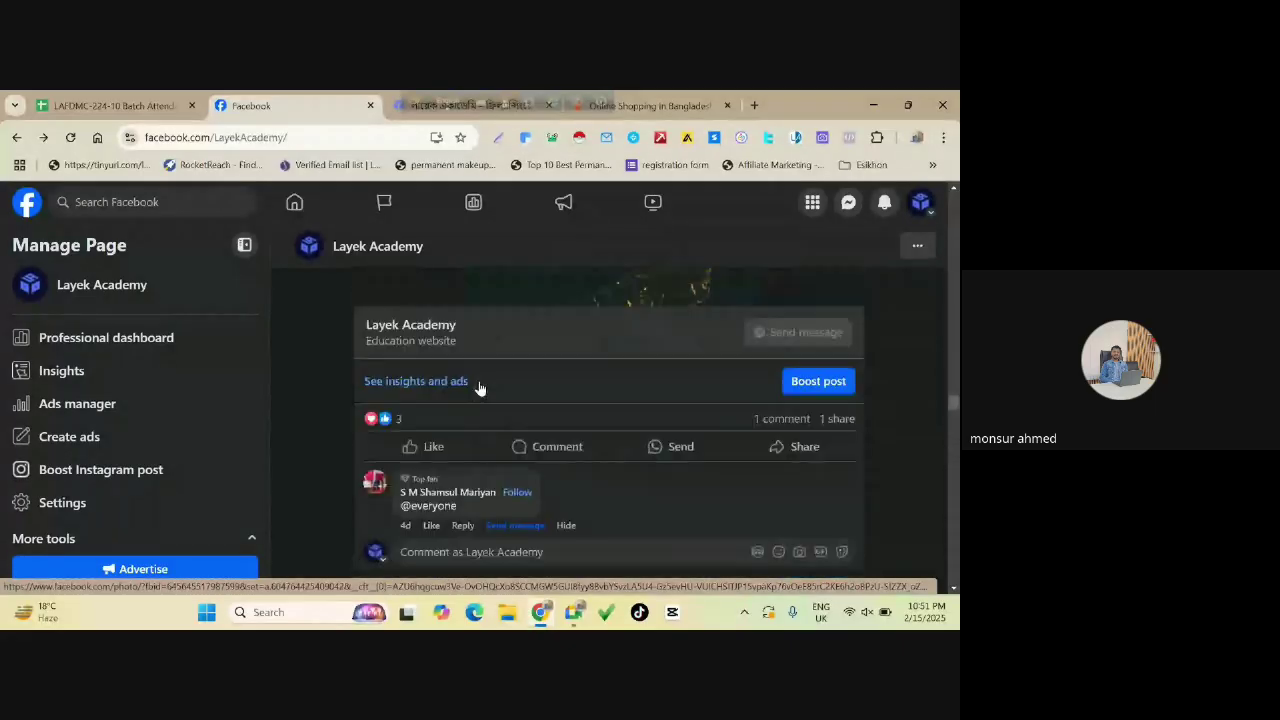
{"action": "scroll", "coordinate": [479, 387], "scroll_direction": "up", "scroll_amount": 6}
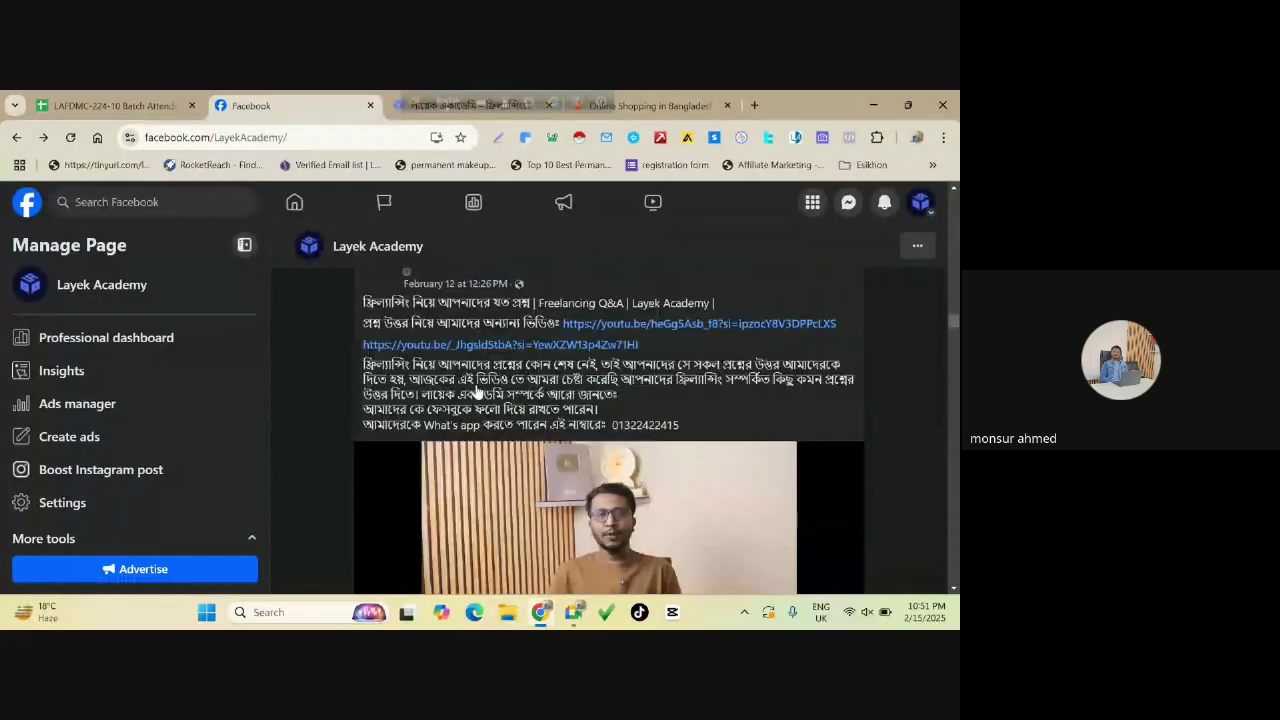
{"action": "scroll", "coordinate": [515, 408], "scroll_direction": "down", "scroll_amount": 4}
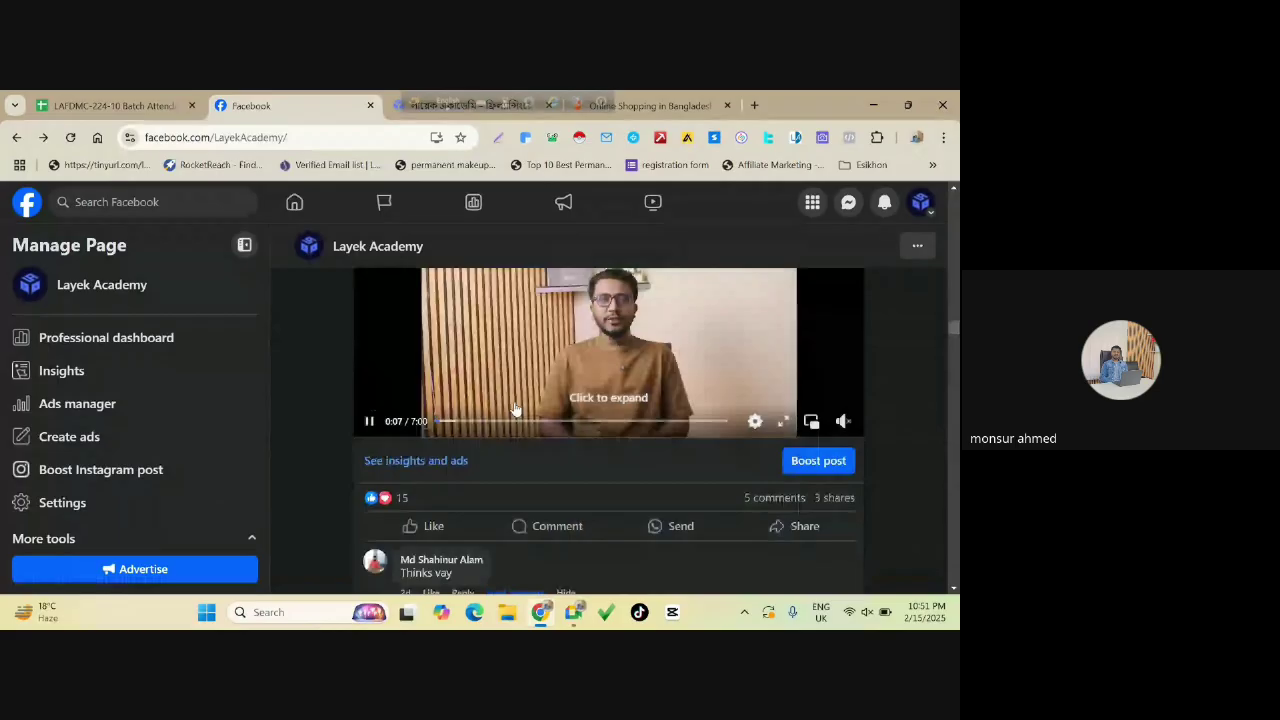
{"action": "scroll", "coordinate": [595, 385], "scroll_direction": "up", "scroll_amount": 4}
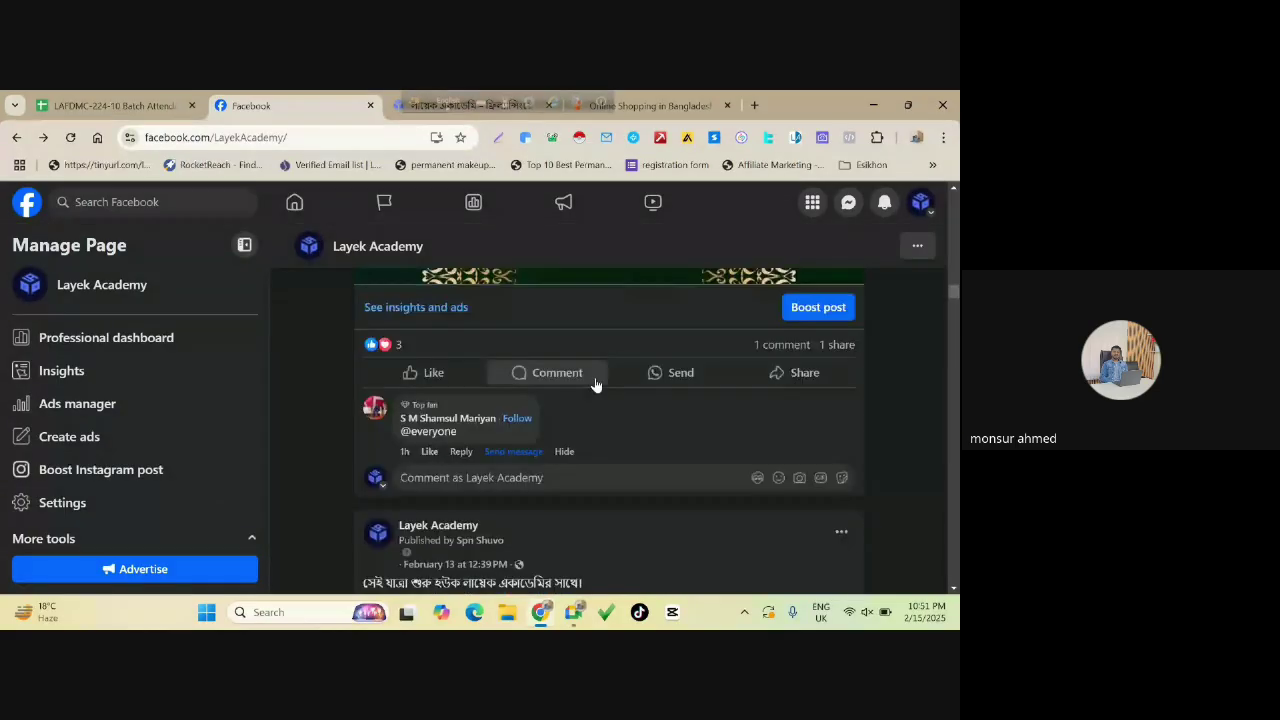
{"action": "scroll", "coordinate": [595, 385], "scroll_direction": "down", "scroll_amount": 4}
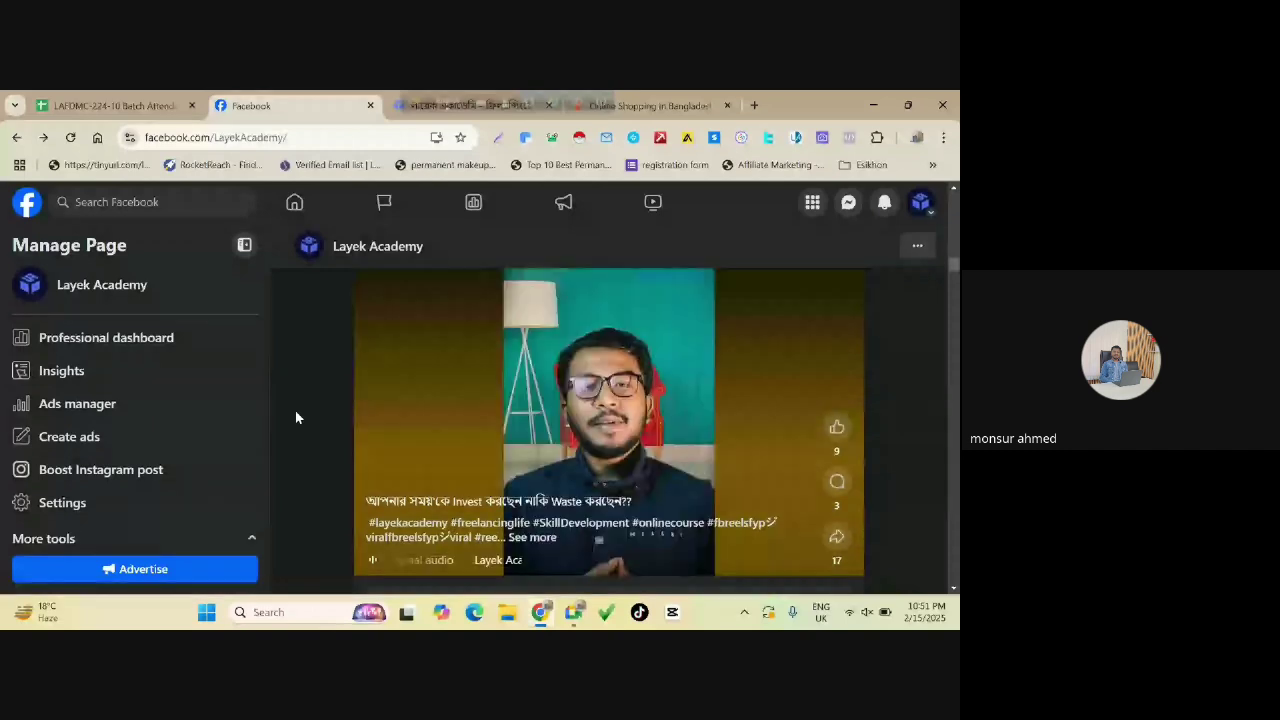
Start boosting the page's reel about investing or wasting time.
{"action": "scroll", "coordinate": [295, 425], "scroll_direction": "down", "scroll_amount": 1}
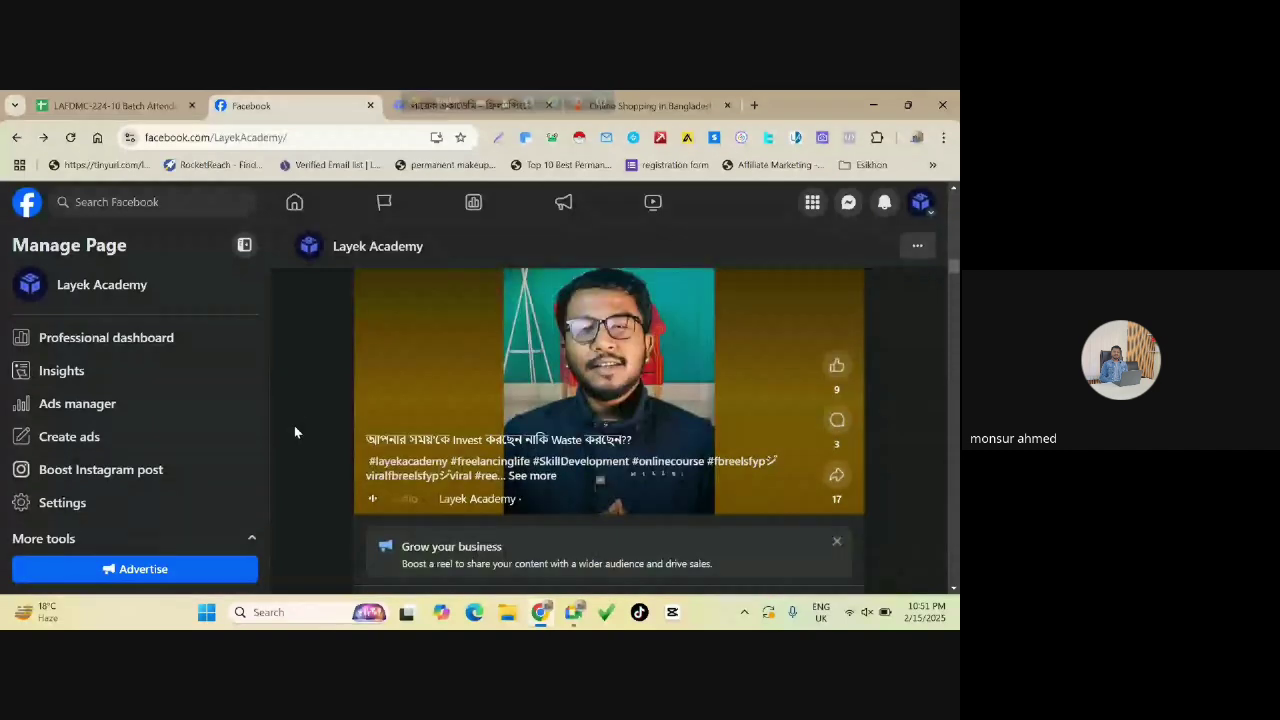
{"action": "scroll", "coordinate": [292, 432], "scroll_direction": "down", "scroll_amount": 1}
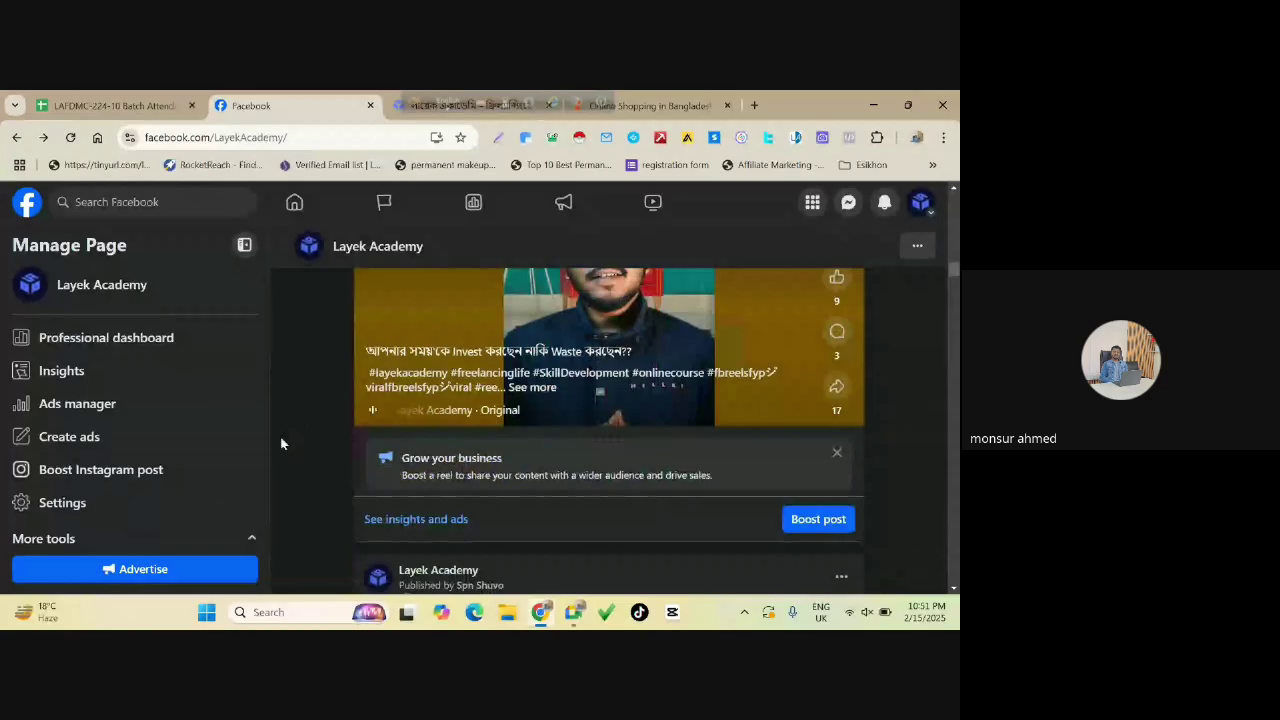
{"action": "scroll", "coordinate": [281, 443], "scroll_direction": "down", "scroll_amount": 1}
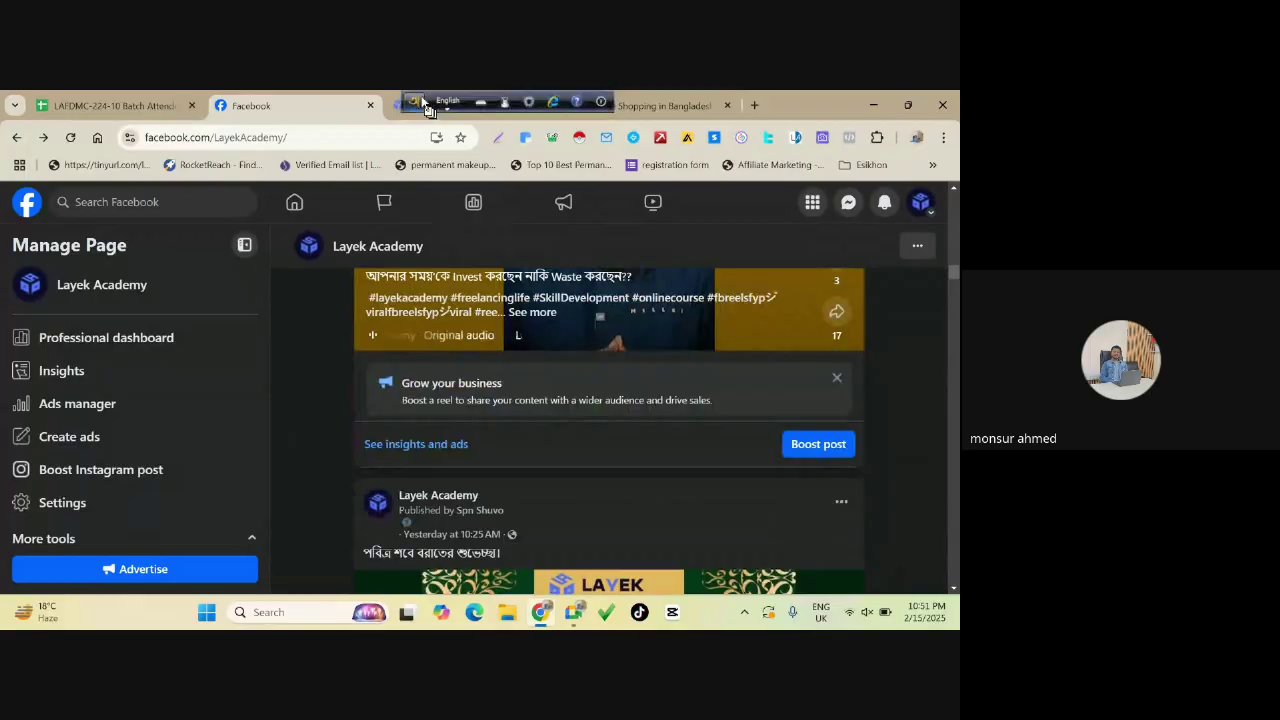
{"action": "left_click_drag", "start_coordinate": [422, 102], "coordinate": [395, 104]}
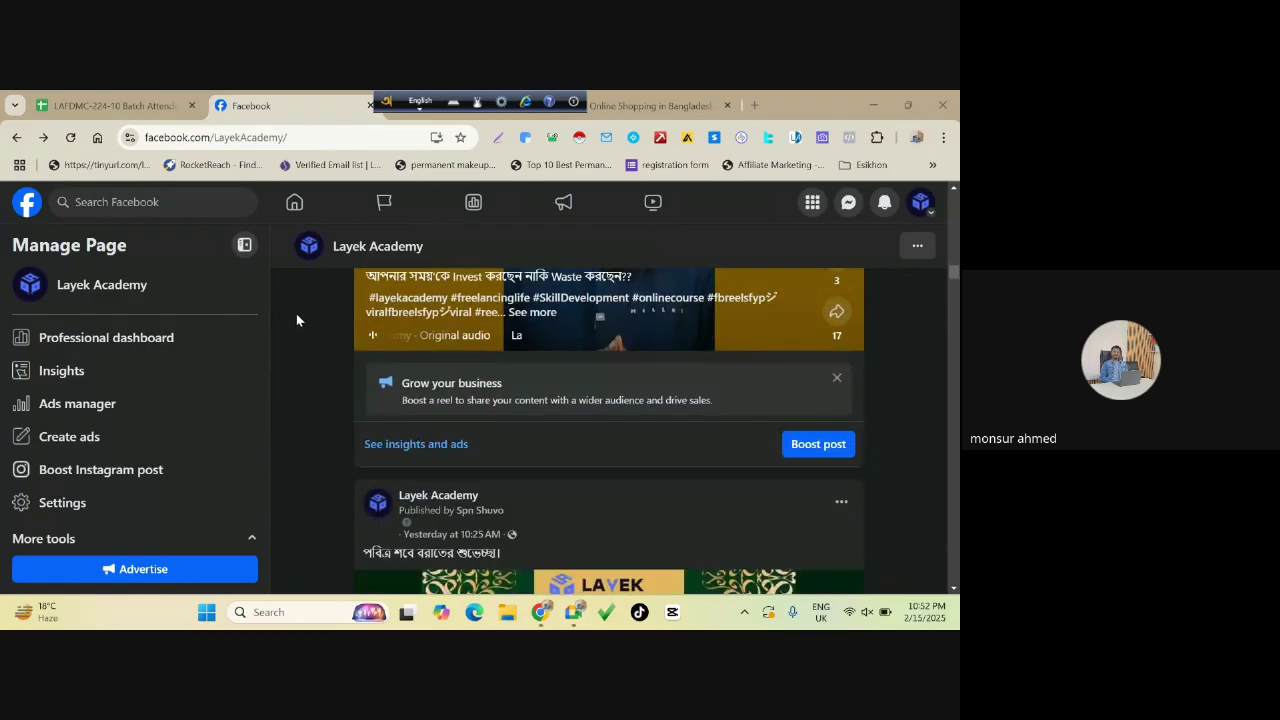
{"action": "left_click", "coordinate": [805, 447]}
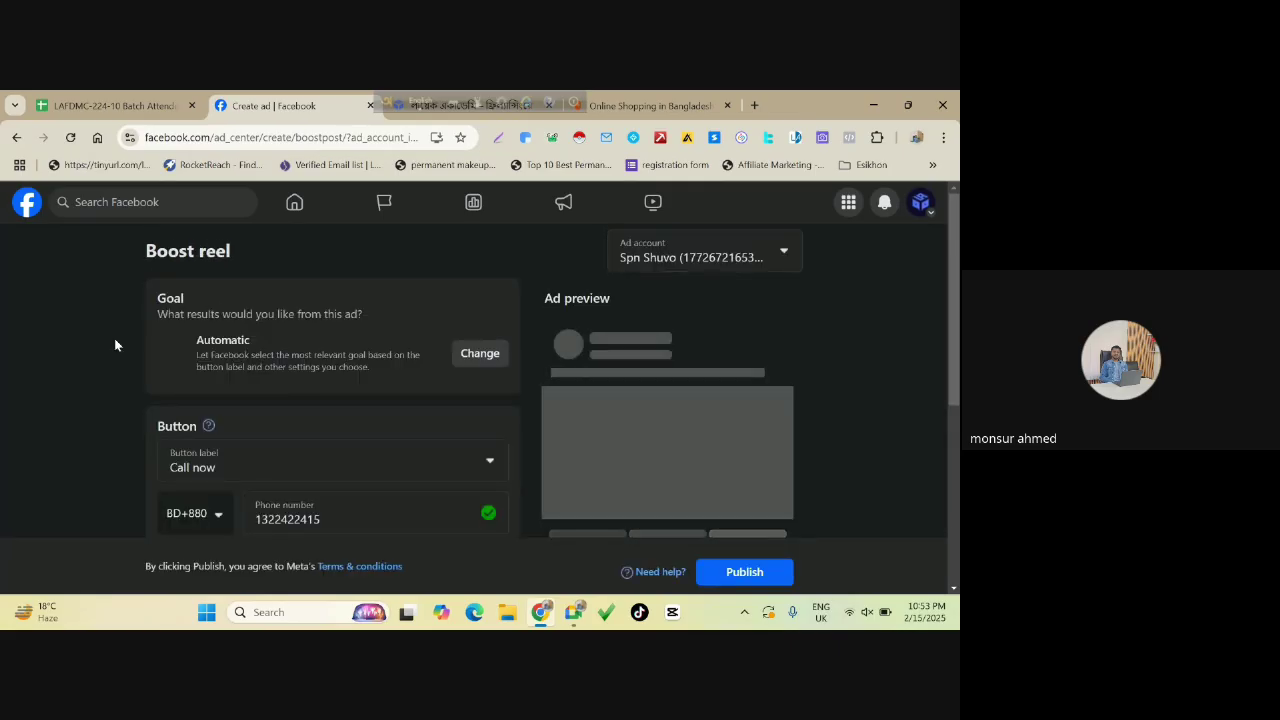
Examine the Boost reel setup: goal, button, special ad category, audience details and the call button in the ad preview.
{"action": "scroll", "coordinate": [114, 343], "scroll_direction": "down", "scroll_amount": 1}
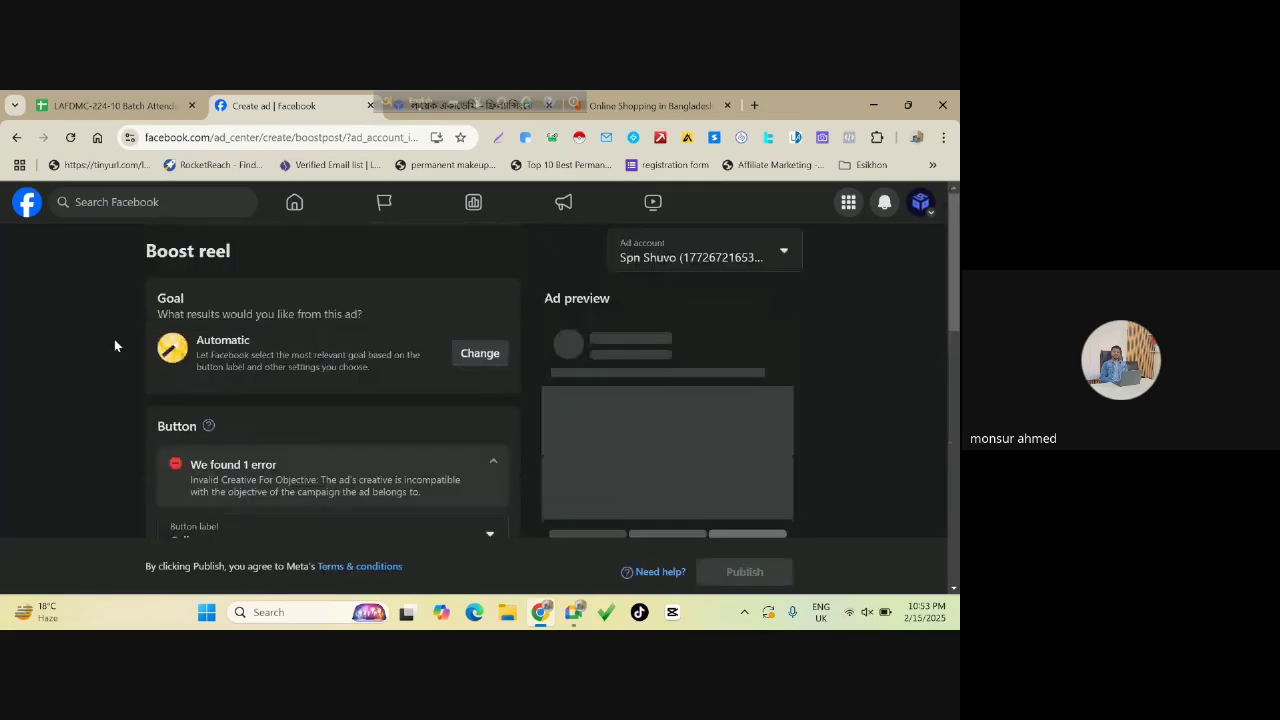
{"action": "scroll", "coordinate": [114, 345], "scroll_direction": "down", "scroll_amount": 2}
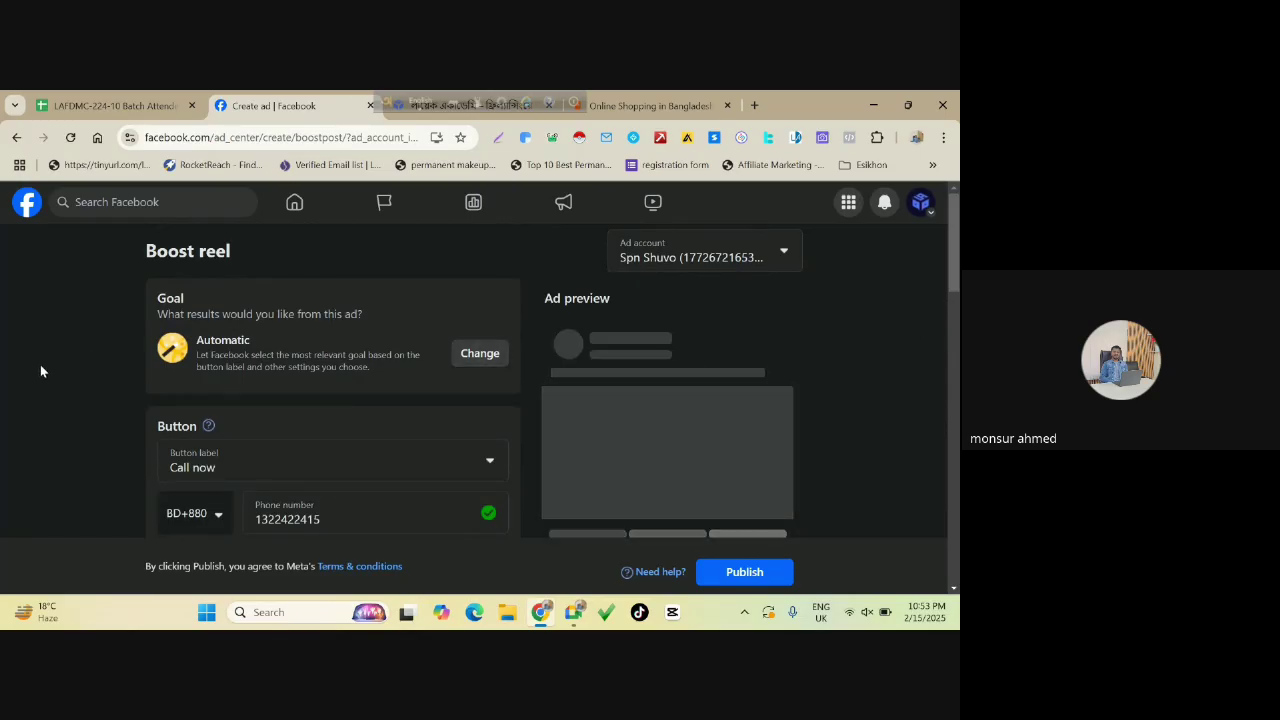
{"action": "scroll", "coordinate": [40, 371], "scroll_direction": "down", "scroll_amount": 1}
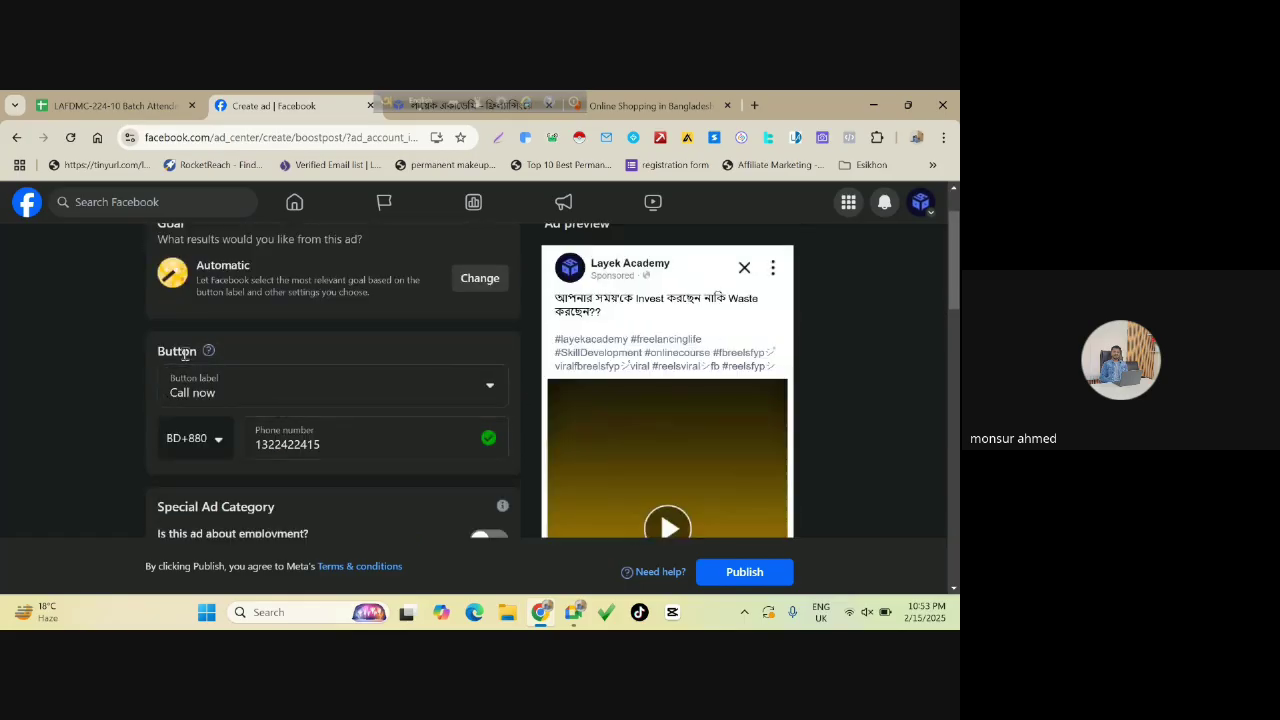
{"action": "scroll", "coordinate": [691, 426], "scroll_direction": "down", "scroll_amount": 3}
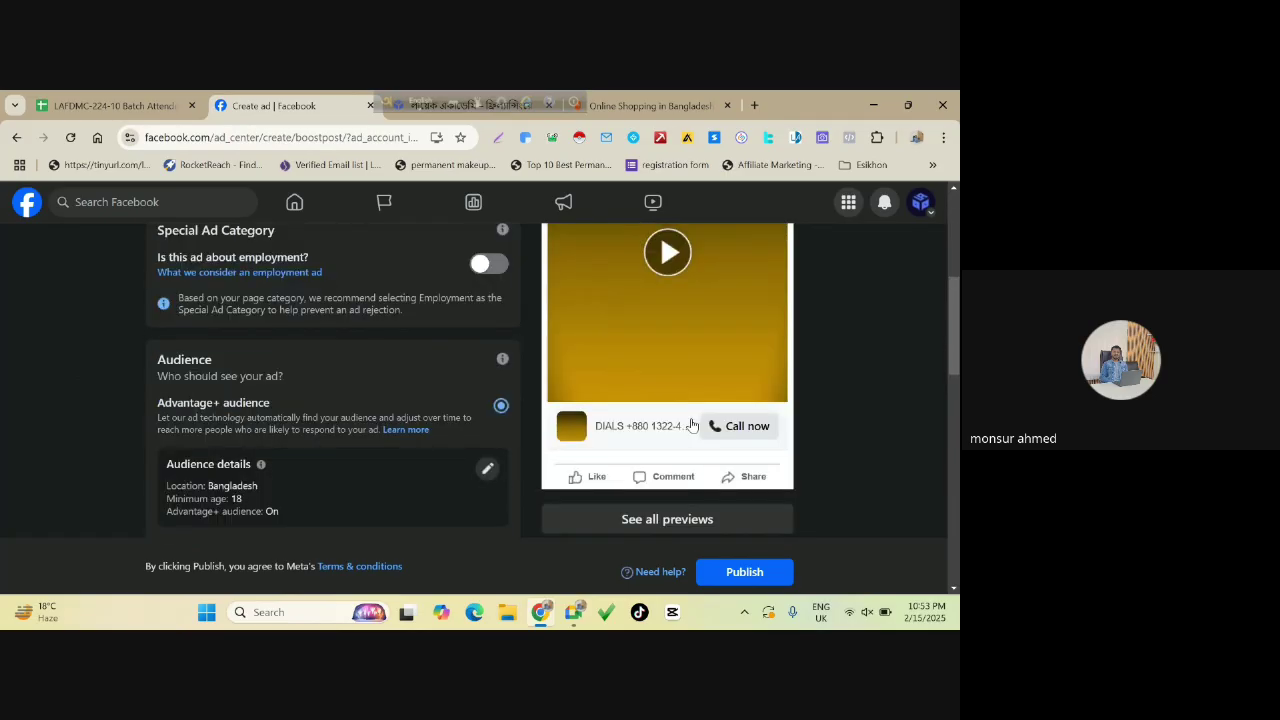
{"action": "scroll", "coordinate": [691, 426], "scroll_direction": "down", "scroll_amount": 1}
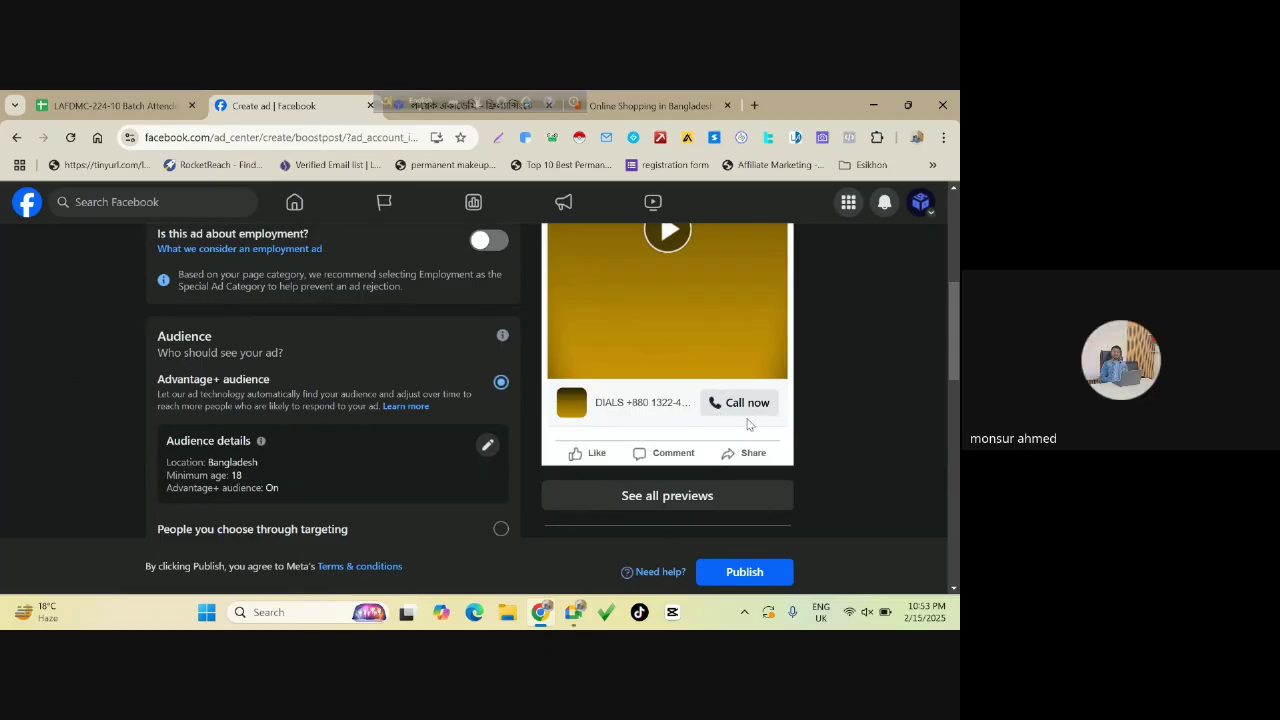
{"action": "scroll", "coordinate": [746, 417], "scroll_direction": "up", "scroll_amount": 3}
{"action": "scroll", "coordinate": [746, 417], "scroll_direction": "down", "scroll_amount": 2}
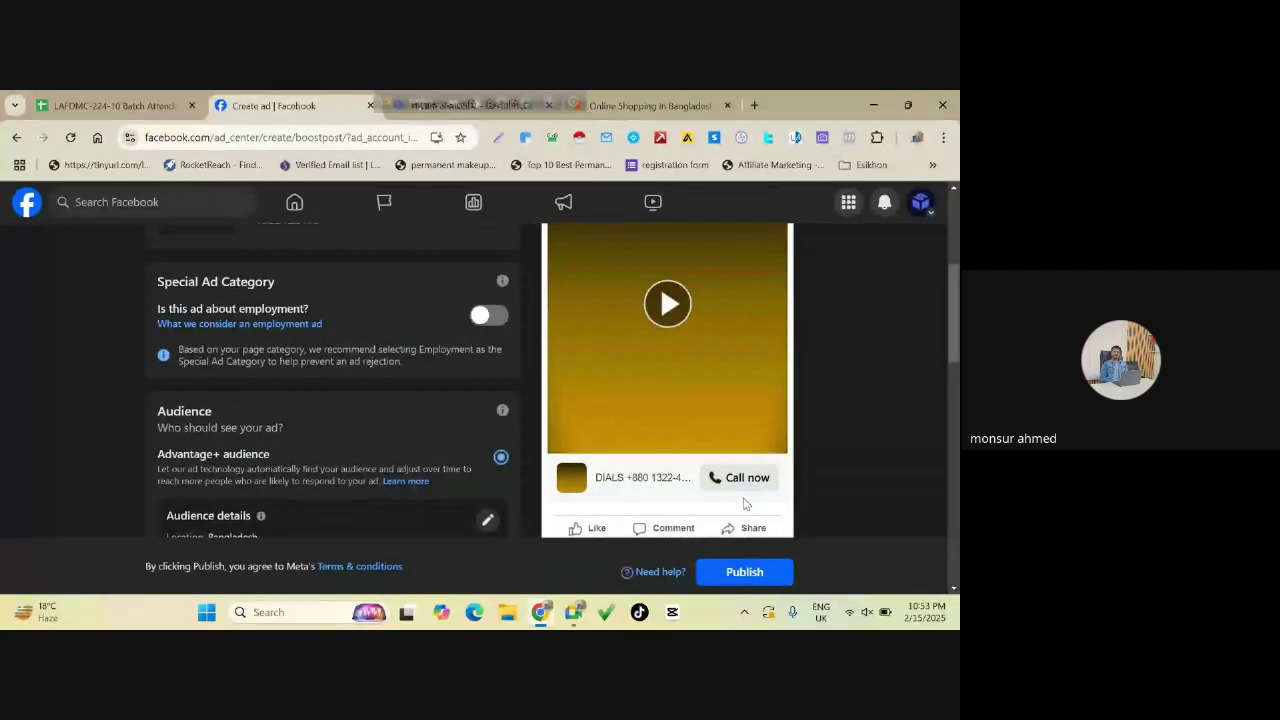
{"action": "scroll", "coordinate": [606, 323], "scroll_direction": "up", "scroll_amount": 1}
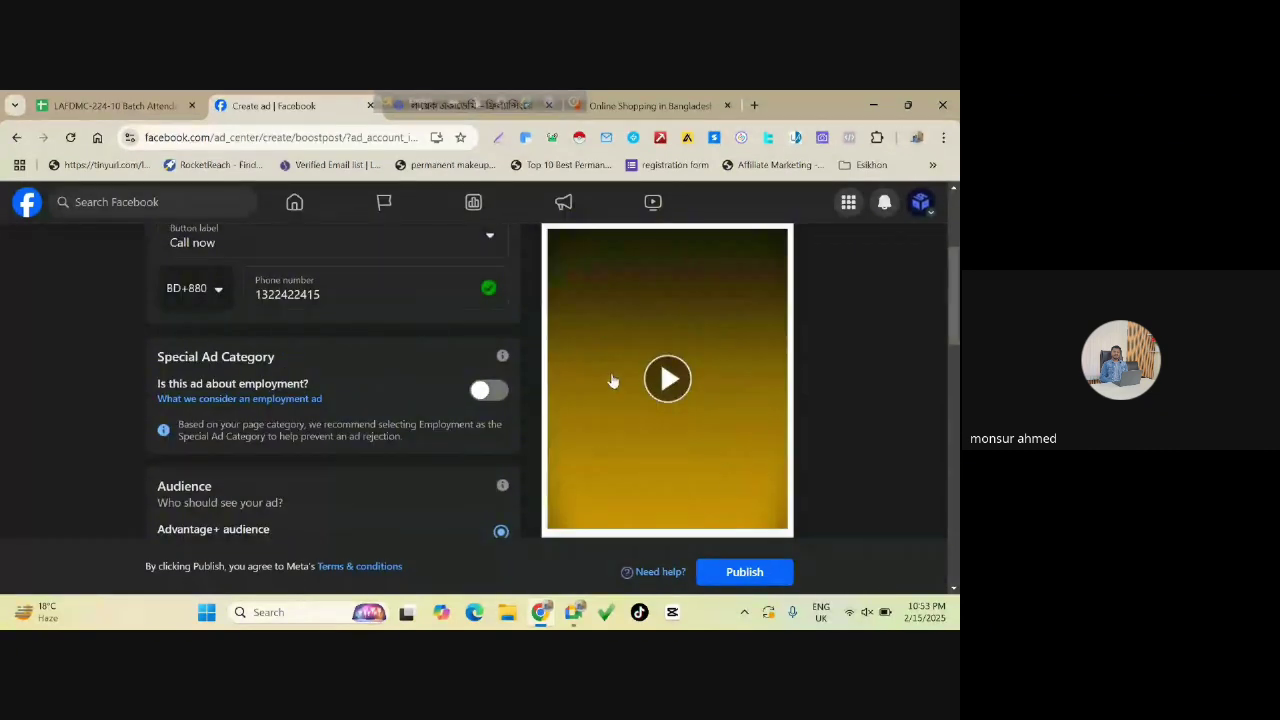
{"action": "scroll", "coordinate": [831, 417], "scroll_direction": "down", "scroll_amount": 2}
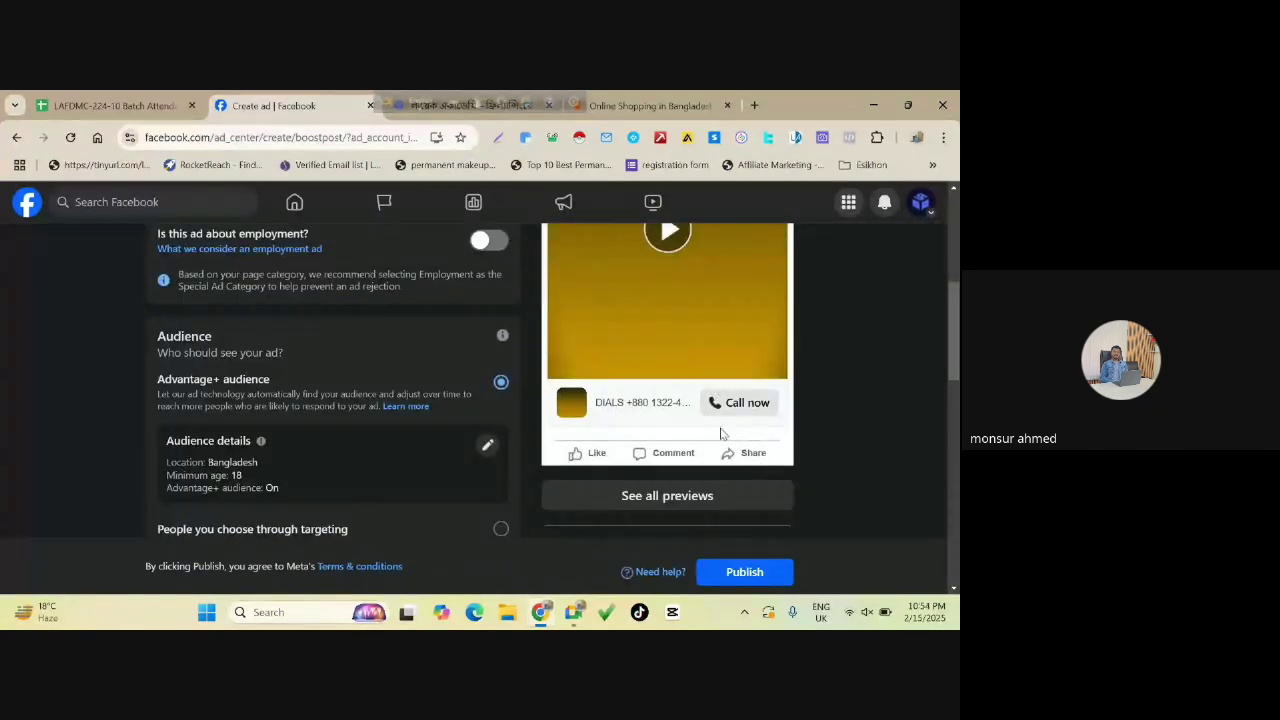
{"action": "scroll", "coordinate": [497, 403], "scroll_direction": "up", "scroll_amount": 3}
{"action": "scroll", "coordinate": [129, 414], "scroll_direction": "up", "scroll_amount": 2}
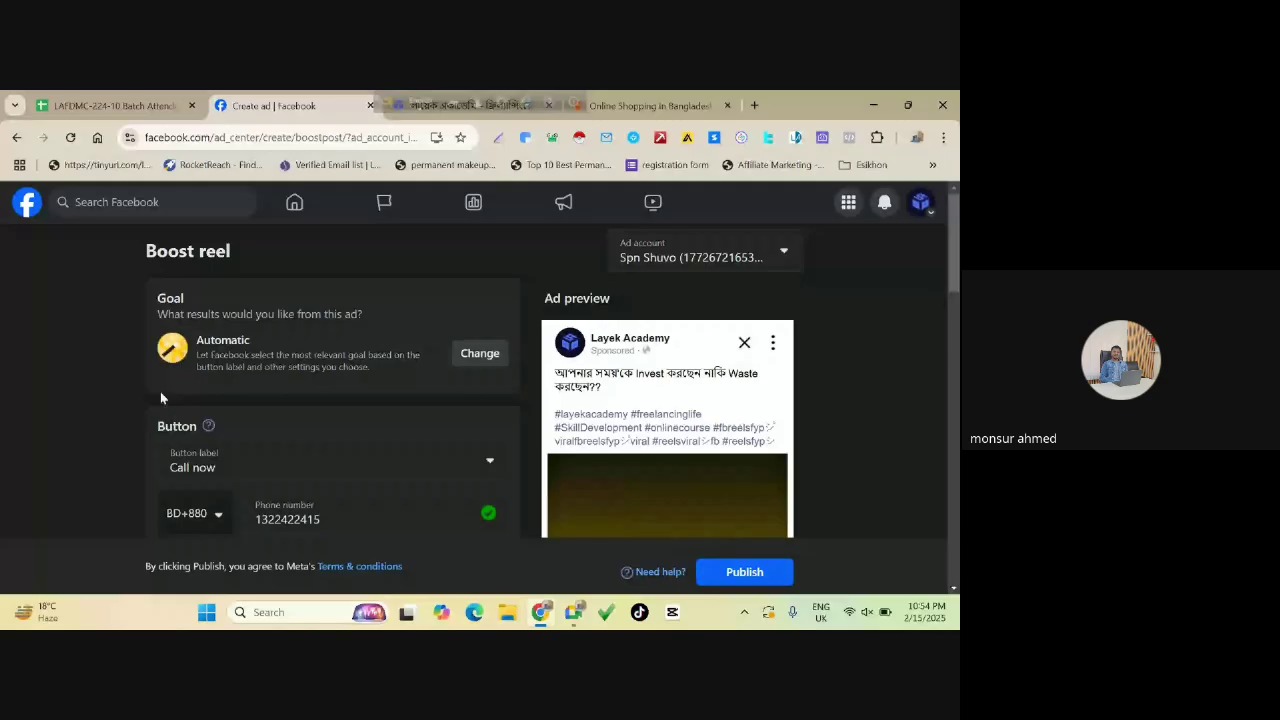
{"action": "scroll", "coordinate": [163, 420], "scroll_direction": "down", "scroll_amount": 3}
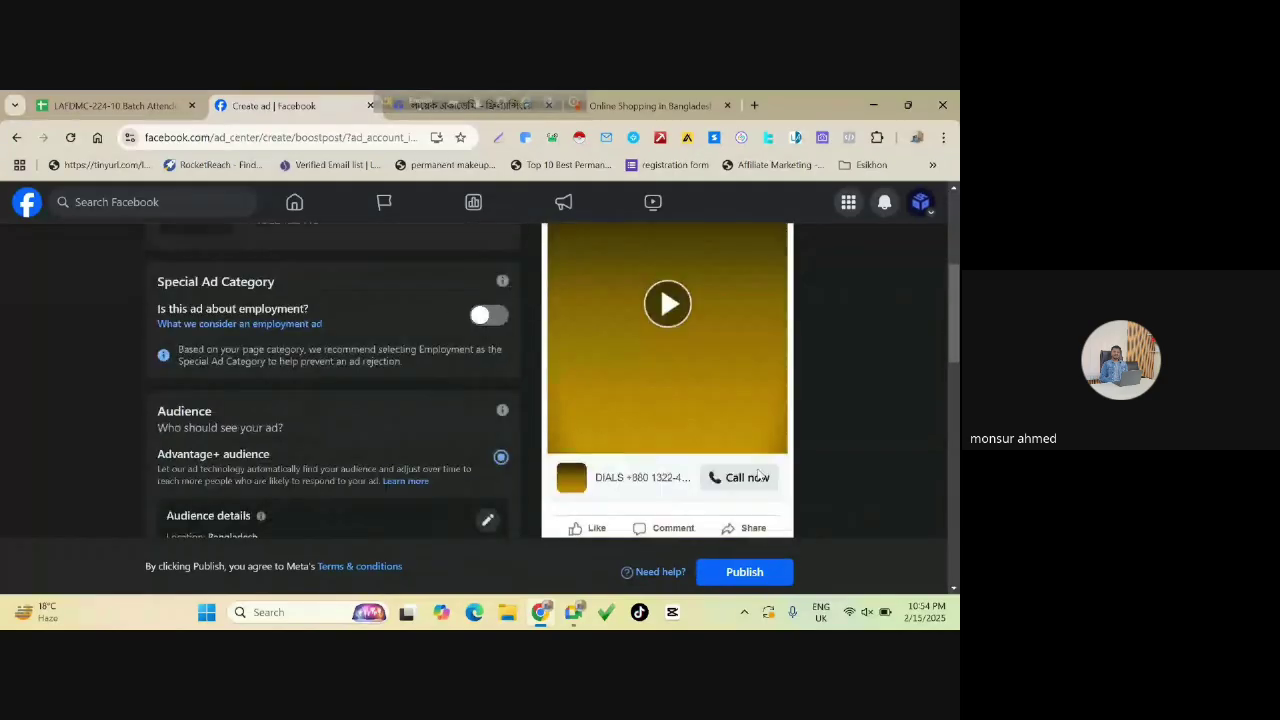
{"action": "scroll", "coordinate": [716, 452], "scroll_direction": "down", "scroll_amount": 2}
{"action": "scroll", "coordinate": [740, 470], "scroll_direction": "up", "scroll_amount": 1}
{"action": "scroll", "coordinate": [740, 470], "scroll_direction": "up", "scroll_amount": 1}
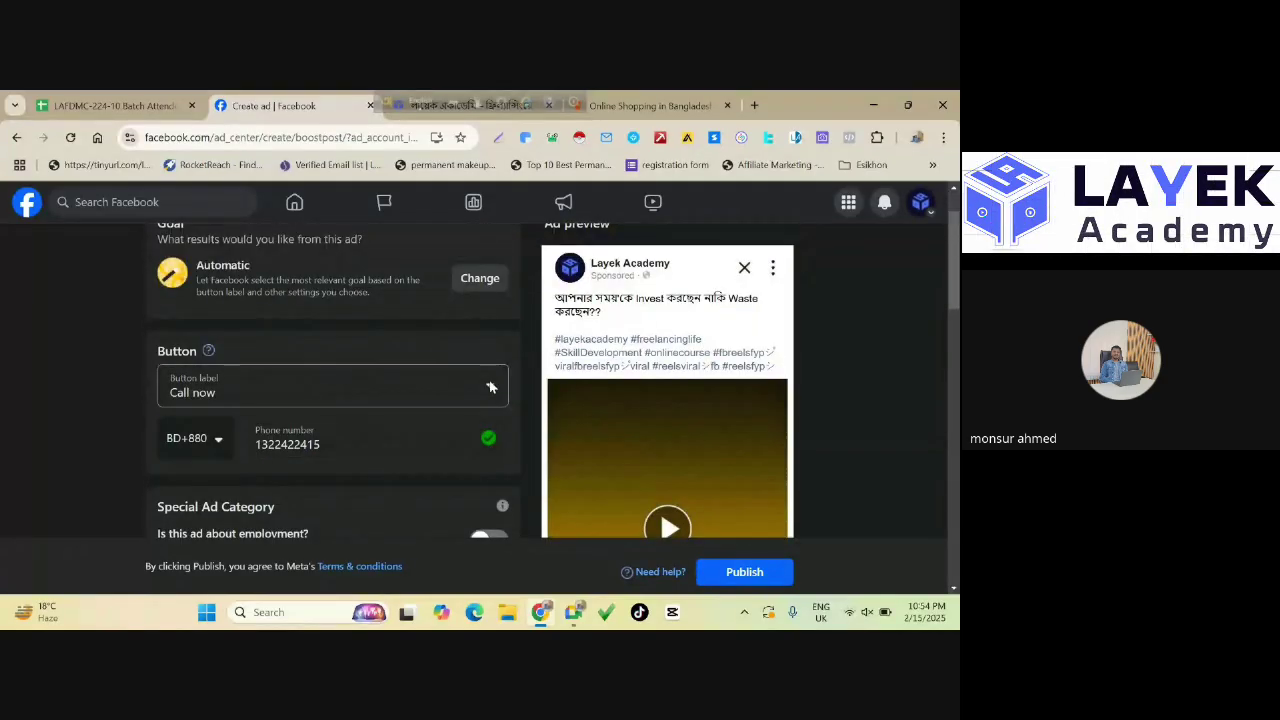
Set the reel ad's button label to No button.
{"action": "left_click", "coordinate": [490, 387]}
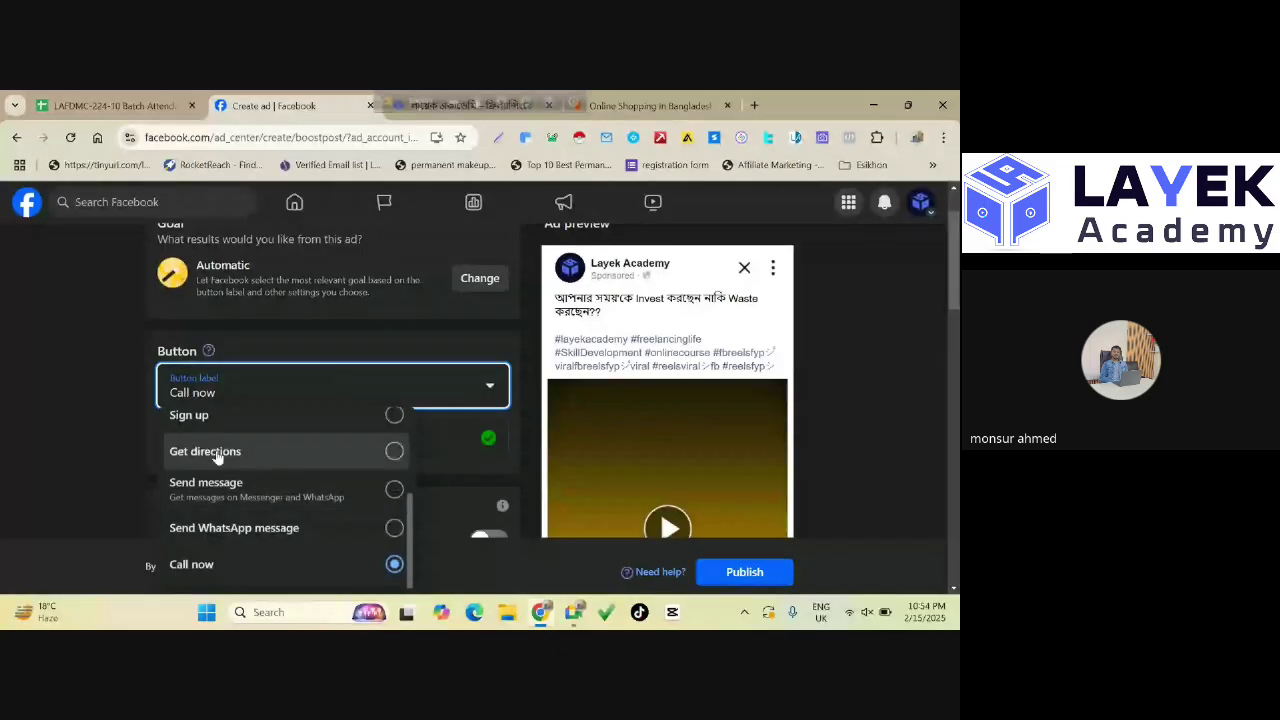
{"action": "scroll", "coordinate": [407, 503], "scroll_direction": "up", "scroll_amount": 1}
{"action": "scroll", "coordinate": [407, 503], "scroll_direction": "up", "scroll_amount": 1}
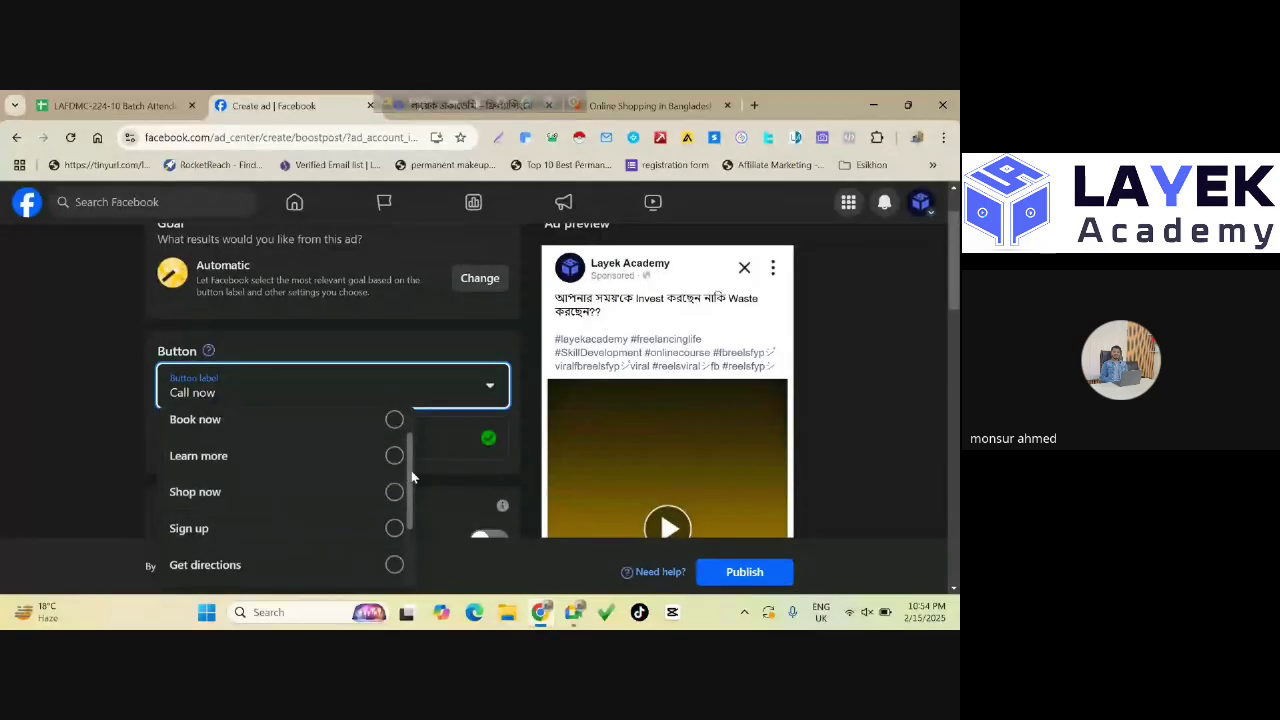
{"action": "scroll", "coordinate": [340, 493], "scroll_direction": "up", "scroll_amount": 1}
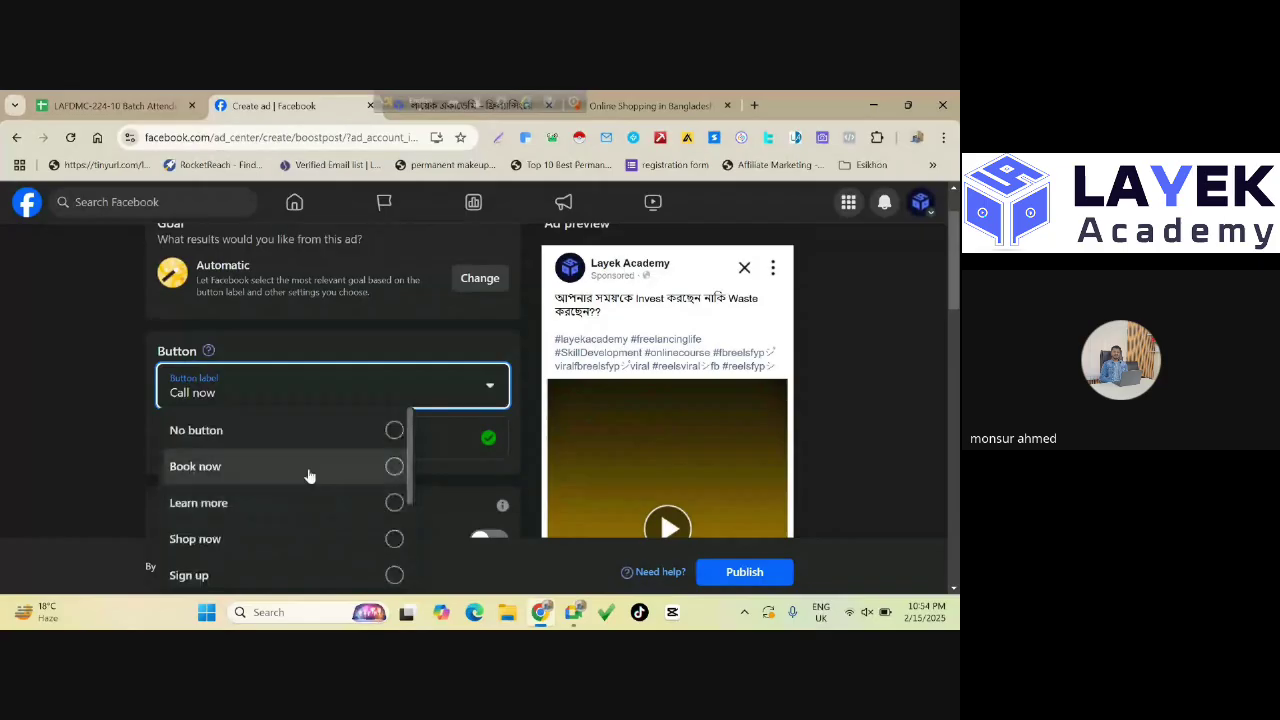
{"action": "left_click", "coordinate": [386, 432]}
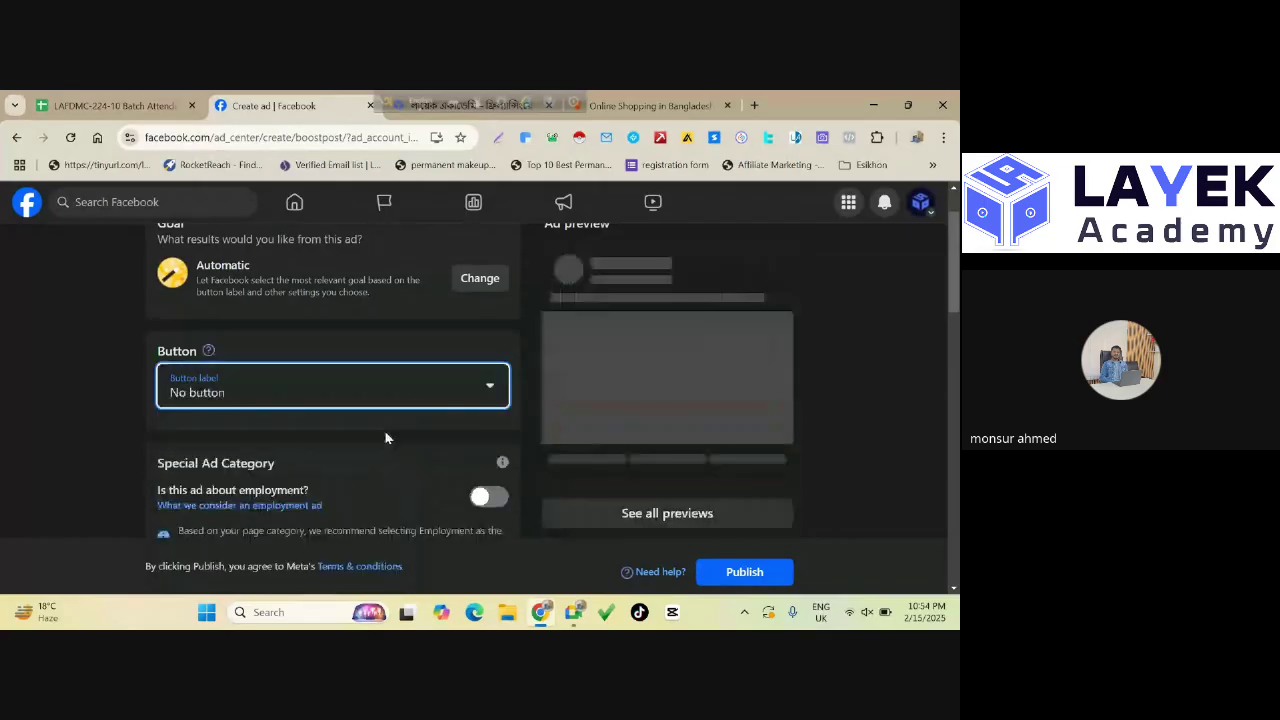
Check the goal section and the reel's ad preview with the No button option applied.
{"action": "scroll", "coordinate": [646, 422], "scroll_direction": "down", "scroll_amount": 2}
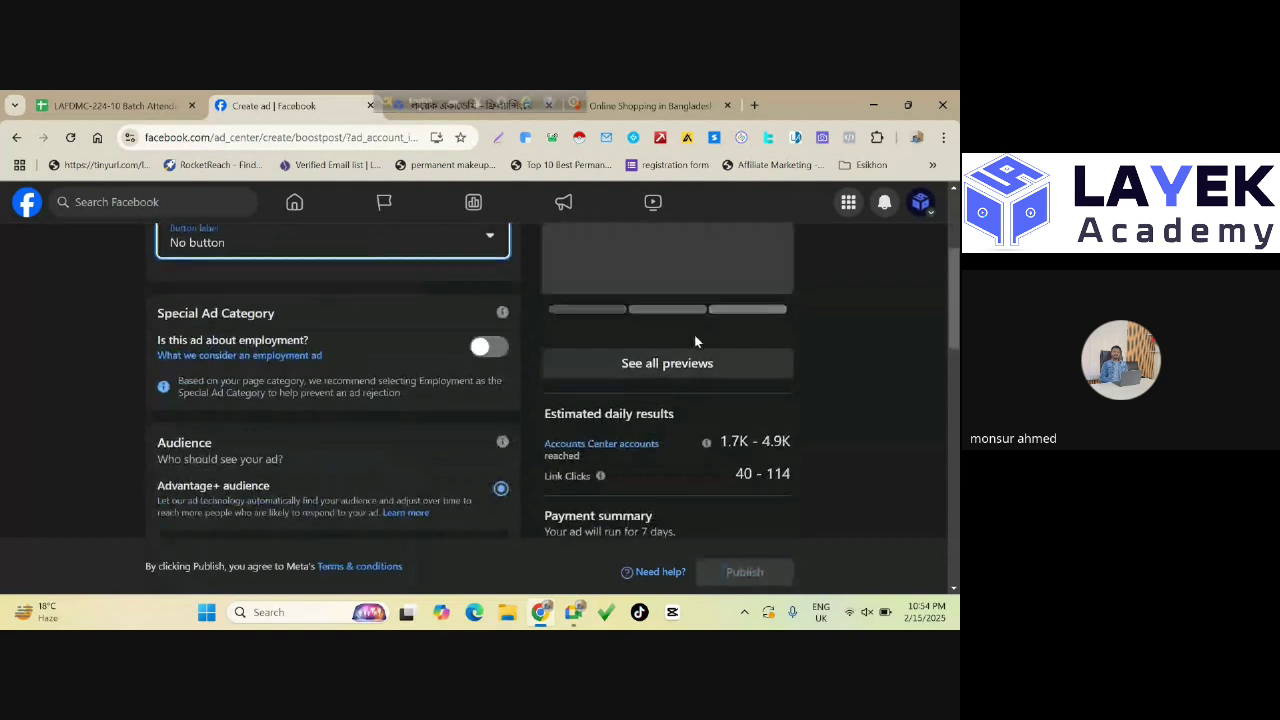
{"action": "scroll", "coordinate": [695, 340], "scroll_direction": "up", "scroll_amount": 1}
{"action": "scroll", "coordinate": [754, 379], "scroll_direction": "up", "scroll_amount": 1}
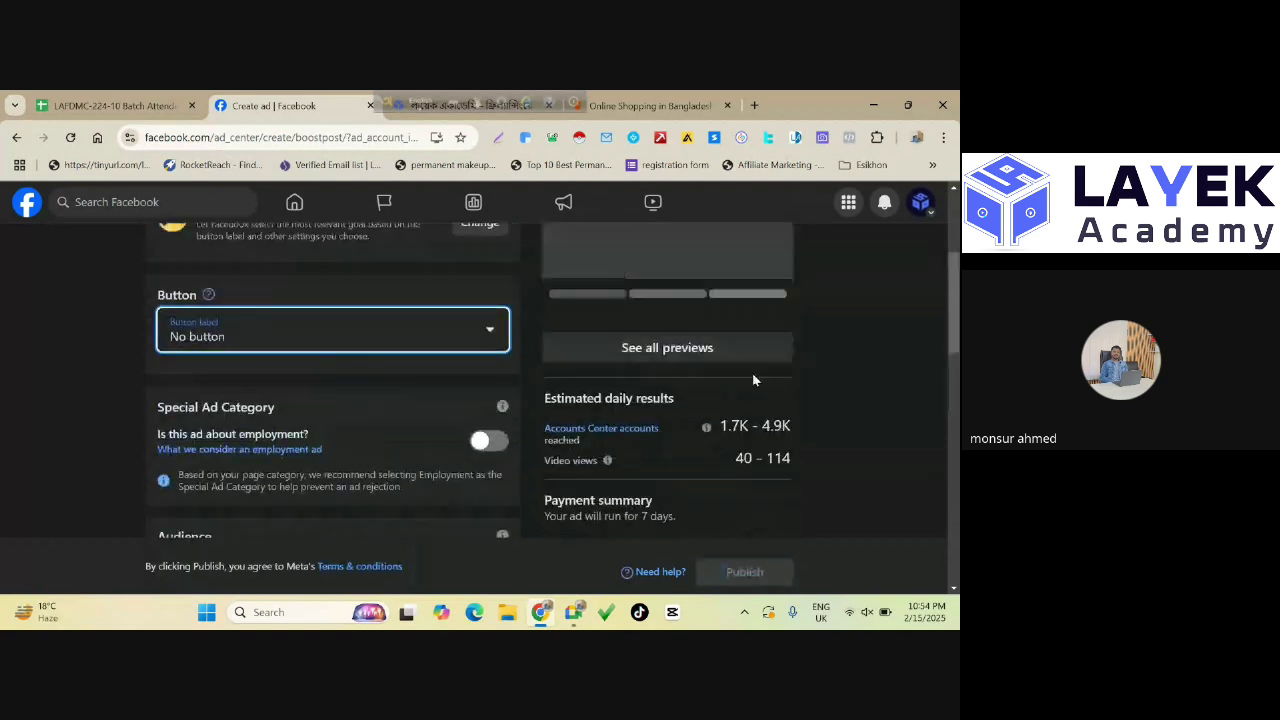
{"action": "scroll", "coordinate": [753, 380], "scroll_direction": "up", "scroll_amount": 3}
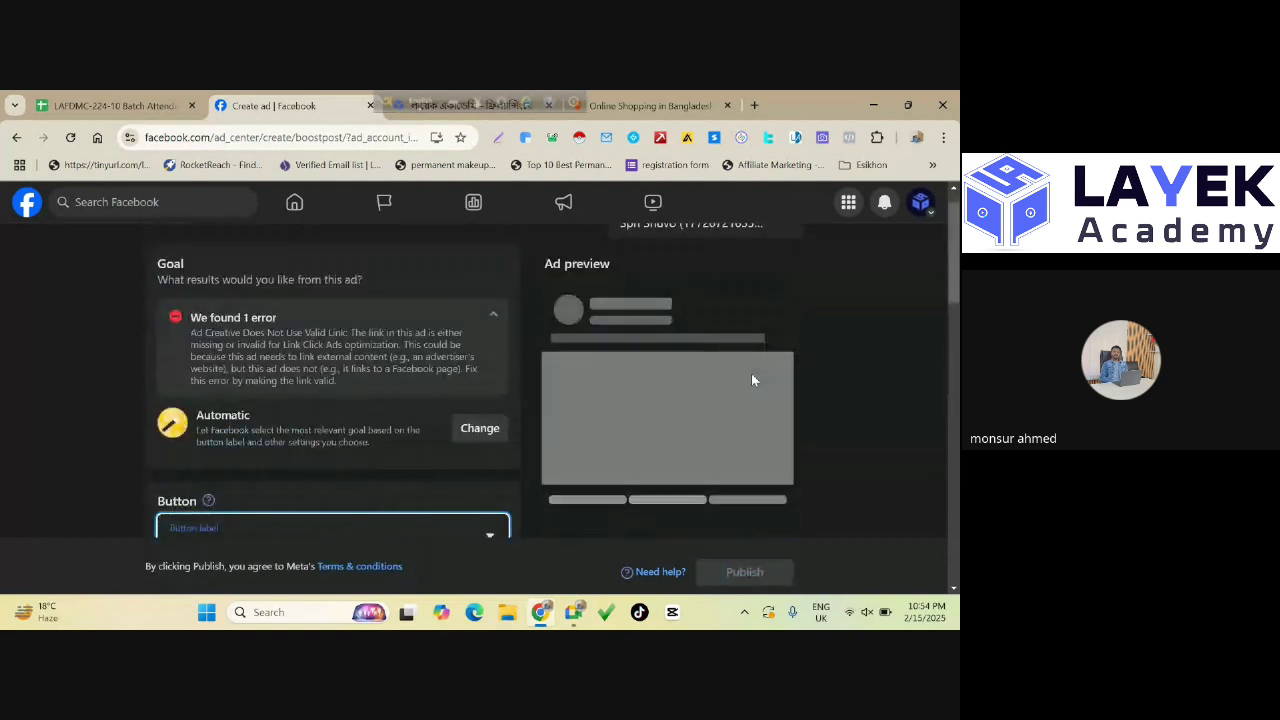
{"action": "scroll", "coordinate": [728, 371], "scroll_direction": "down", "scroll_amount": 3}
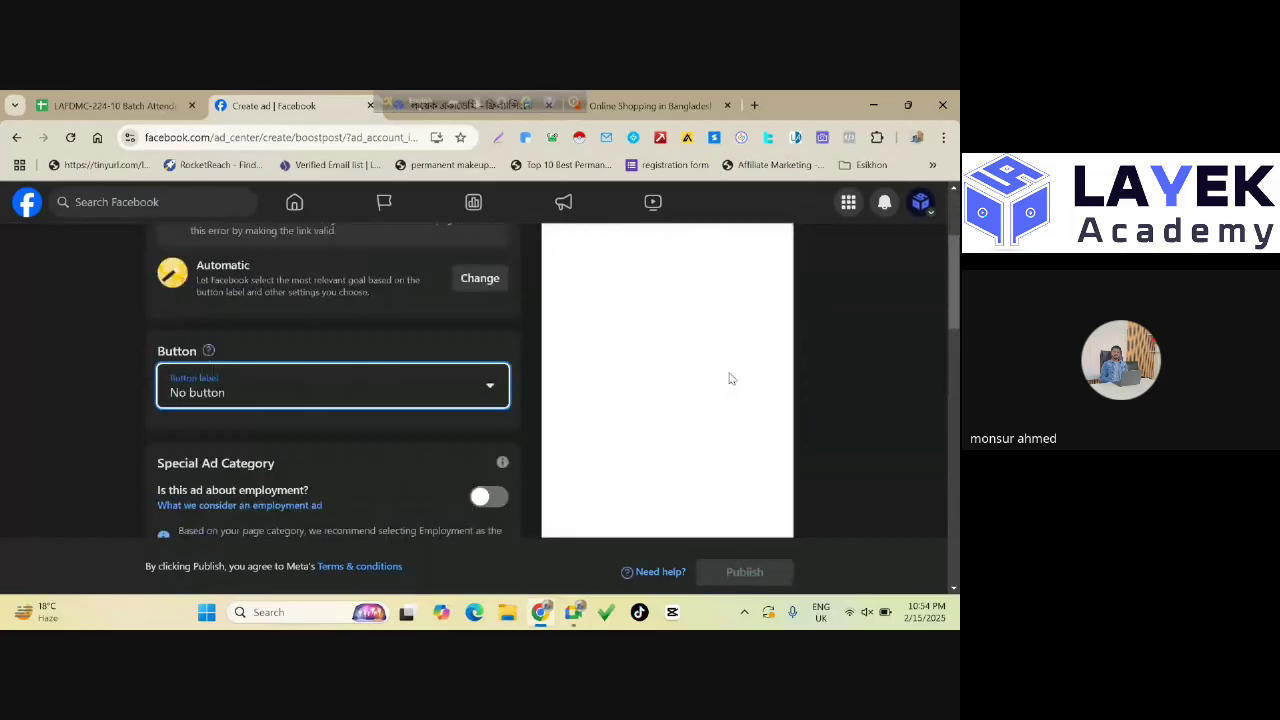
{"action": "scroll", "coordinate": [730, 378], "scroll_direction": "down", "scroll_amount": 3}
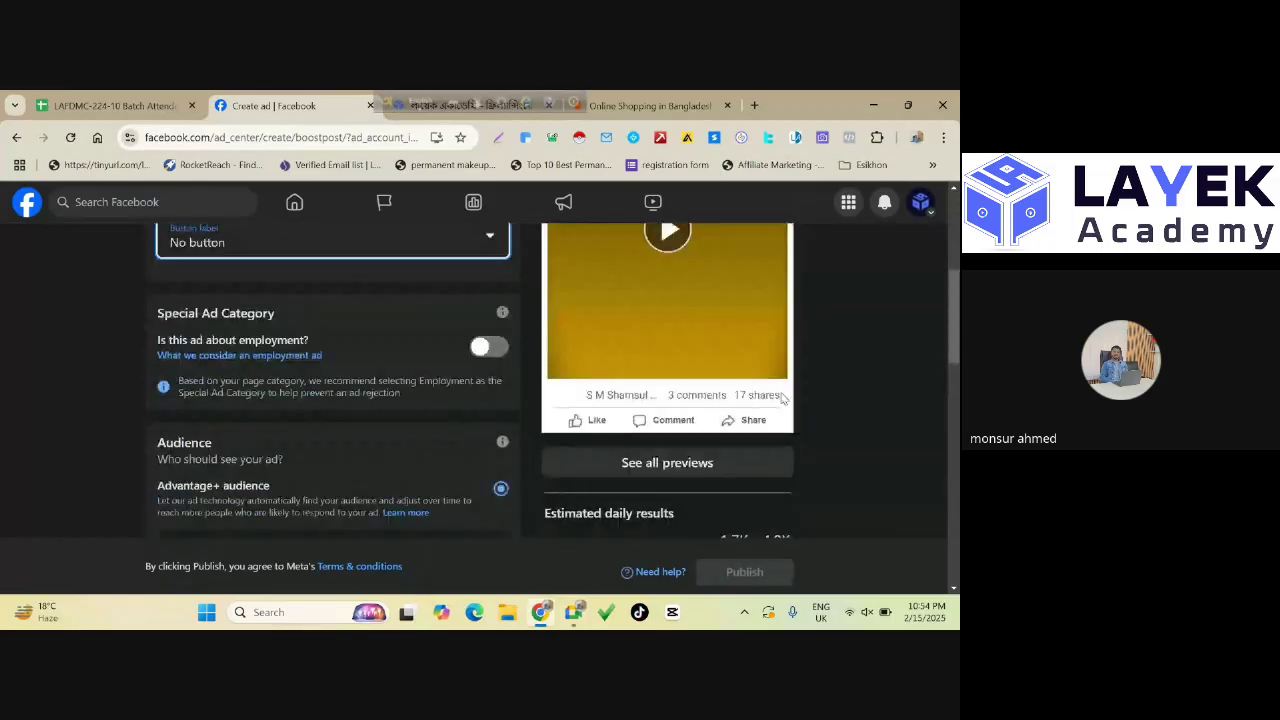
{"action": "scroll", "coordinate": [700, 400], "scroll_direction": "up", "scroll_amount": 2}
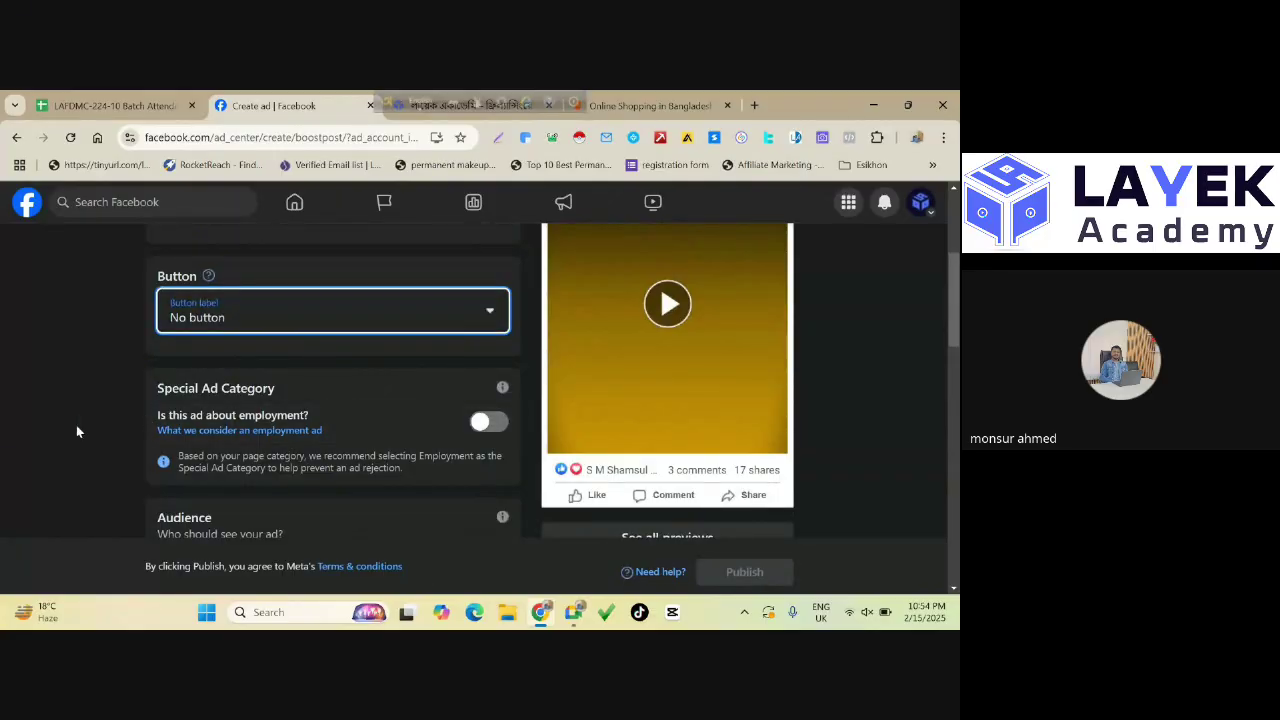
Set the reel ad's button label to Call now.
{"action": "left_click", "coordinate": [488, 314]}
{"action": "scroll", "coordinate": [289, 434], "scroll_direction": "down", "scroll_amount": 2}
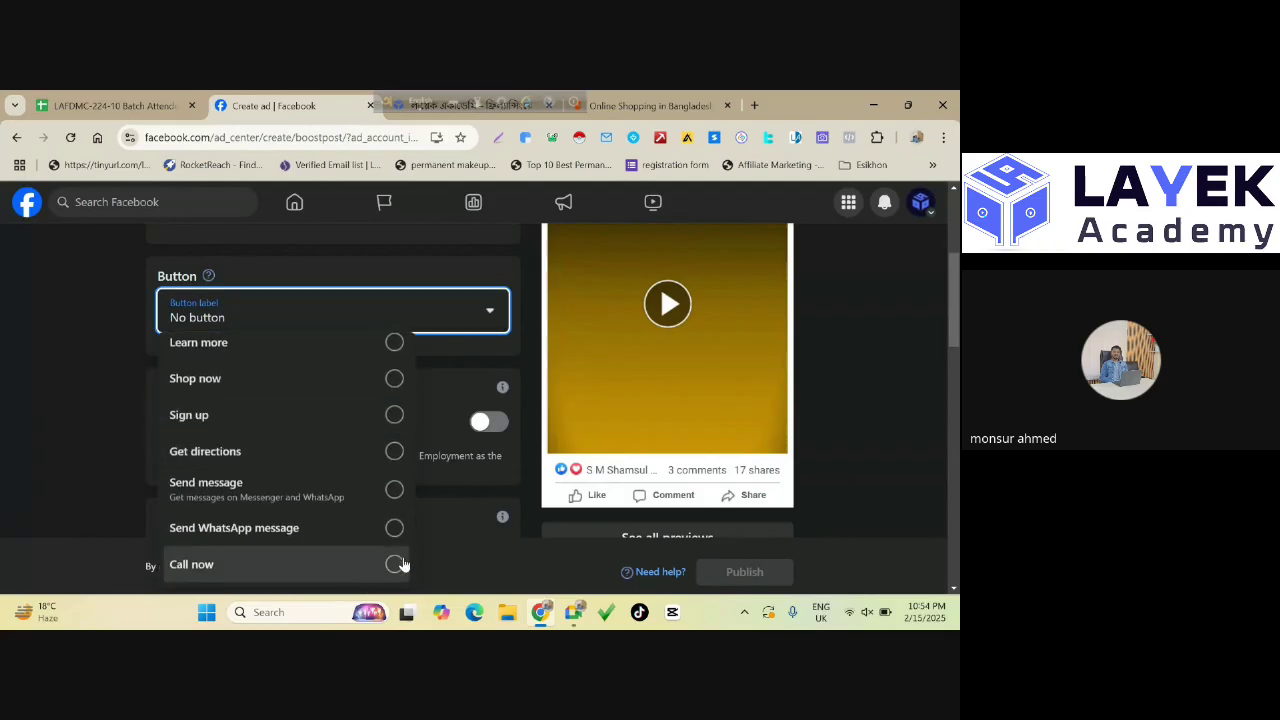
{"action": "left_click", "coordinate": [399, 565]}
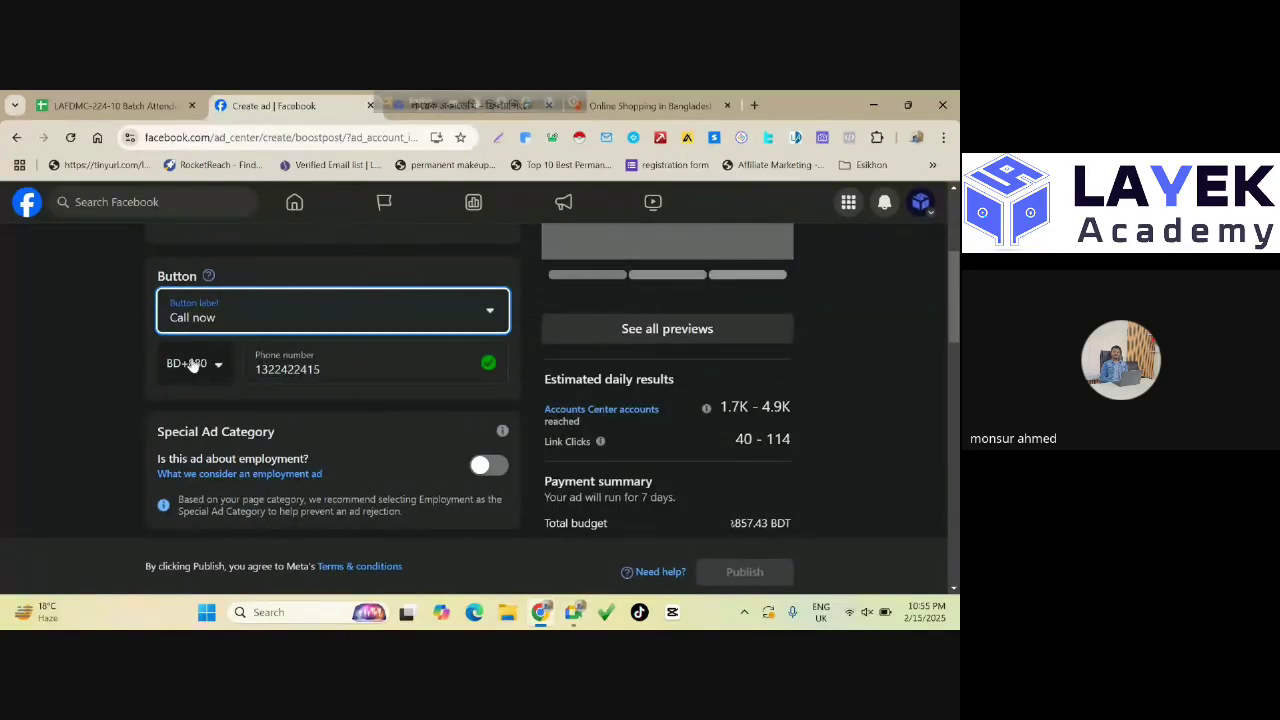
Examine the goal section, ad preview, special ad category, audience options and payment summary with the Call now button applied.
{"action": "scroll", "coordinate": [192, 362], "scroll_direction": "down", "scroll_amount": 1}
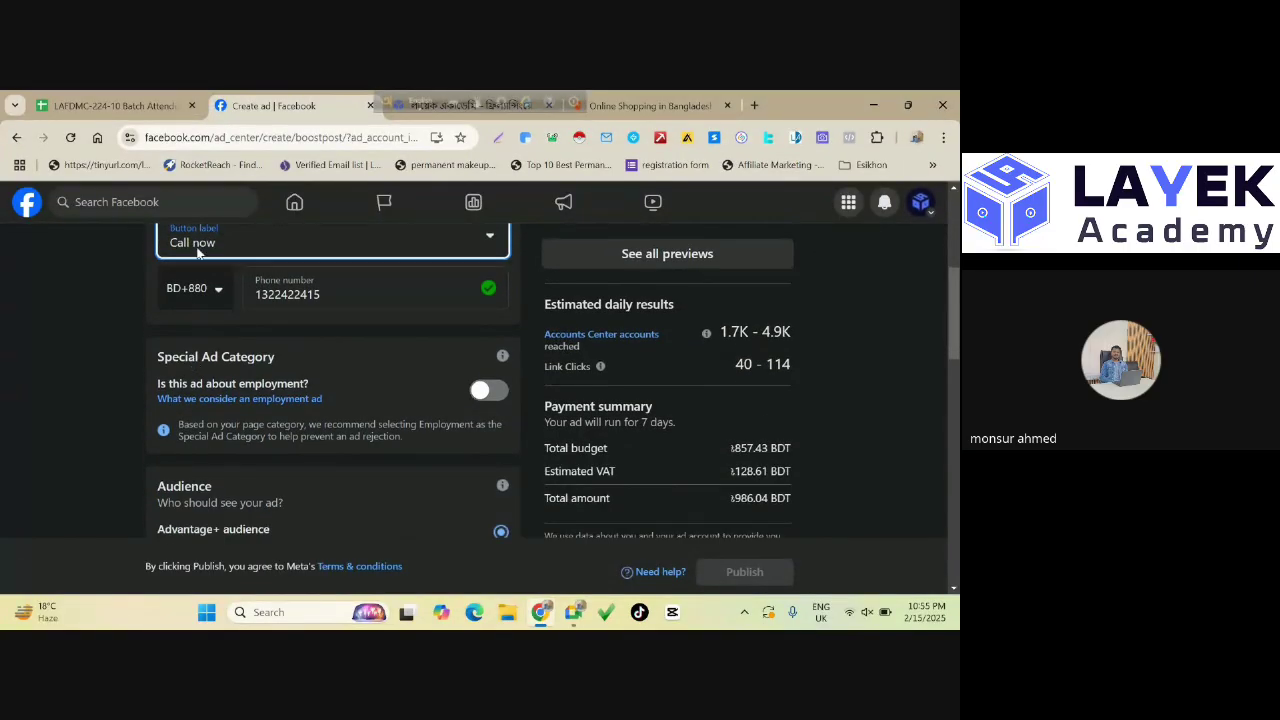
{"action": "scroll", "coordinate": [856, 290], "scroll_direction": "up", "scroll_amount": 3}
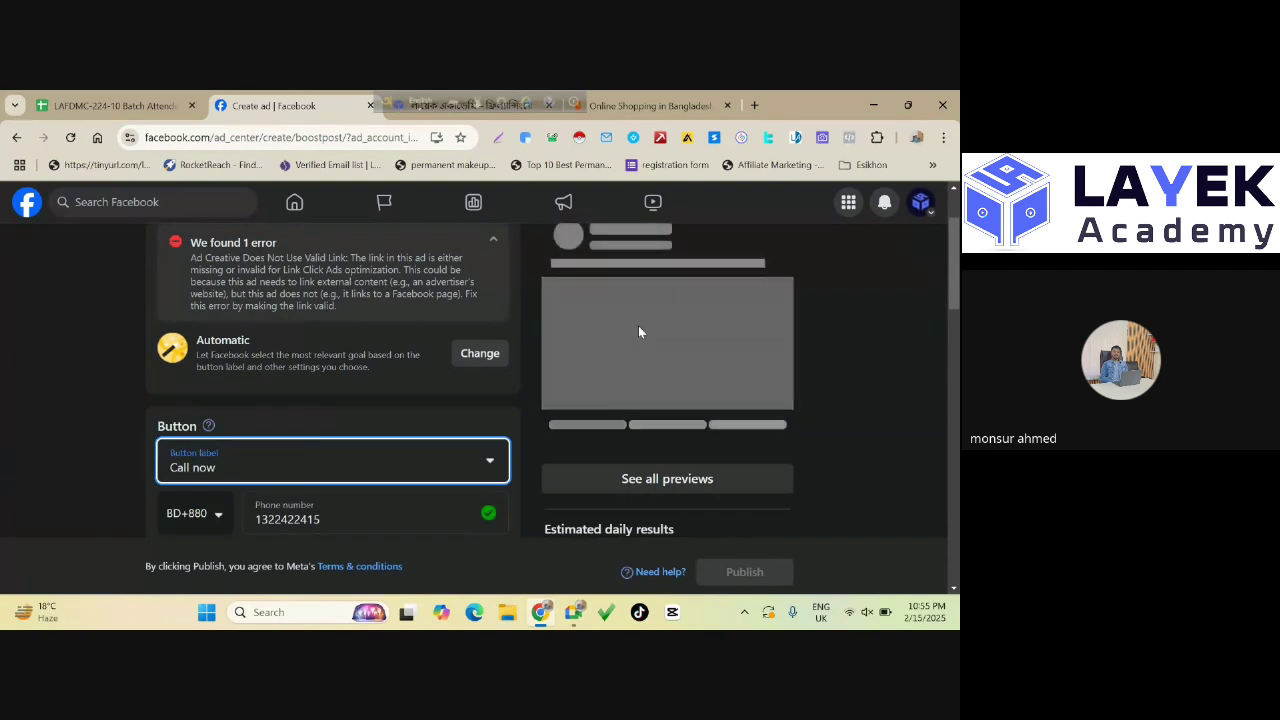
{"action": "scroll", "coordinate": [66, 440], "scroll_direction": "down", "scroll_amount": 2}
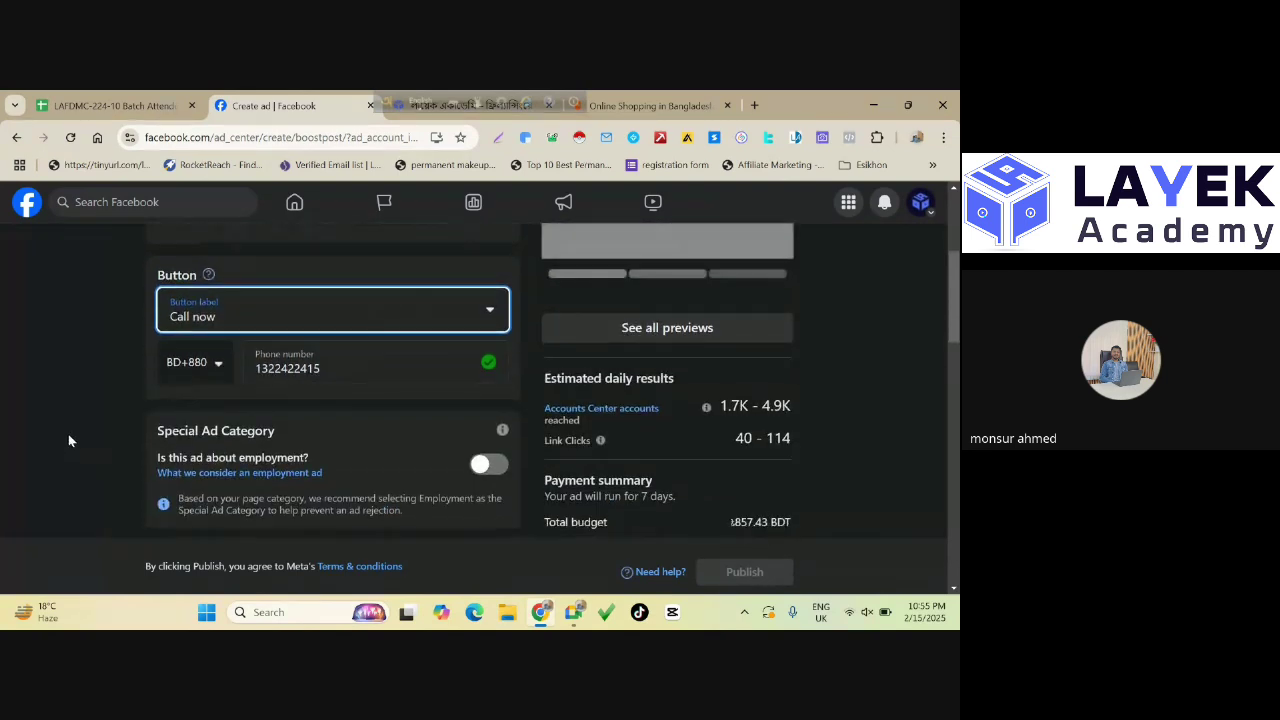
{"action": "scroll", "coordinate": [69, 440], "scroll_direction": "down", "scroll_amount": 1}
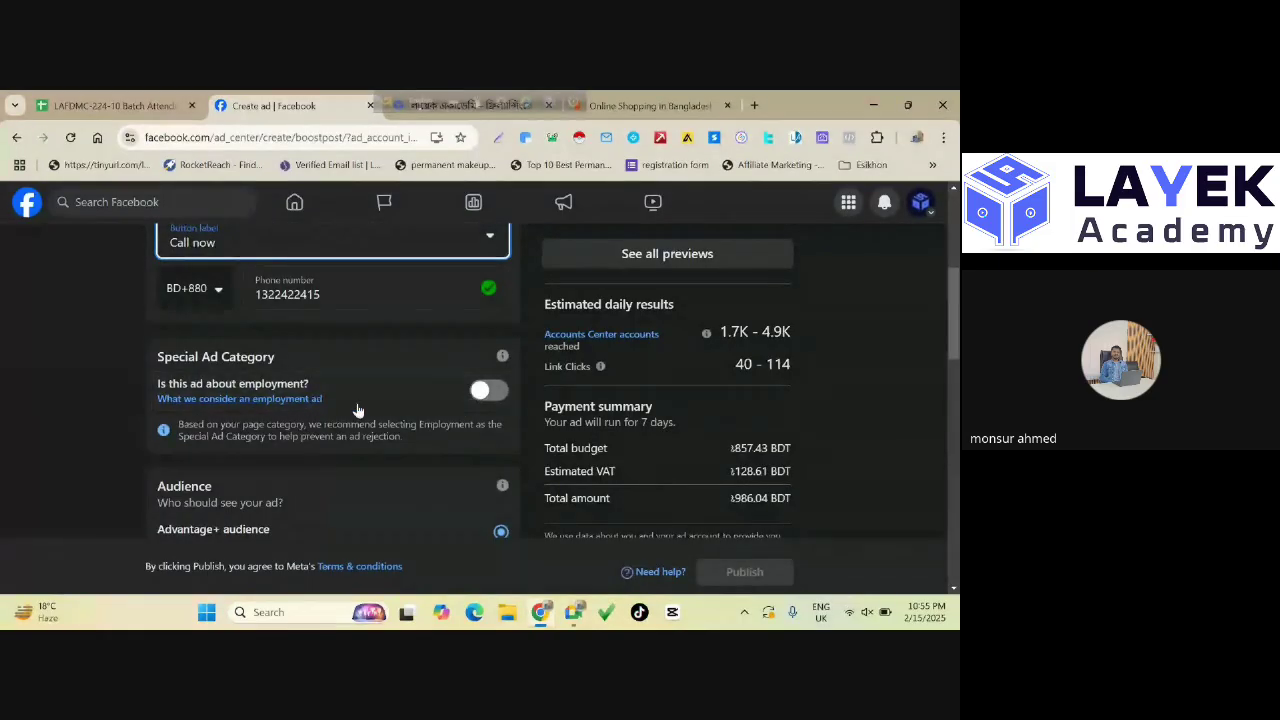
{"action": "scroll", "coordinate": [290, 380], "scroll_direction": "down", "scroll_amount": 1}
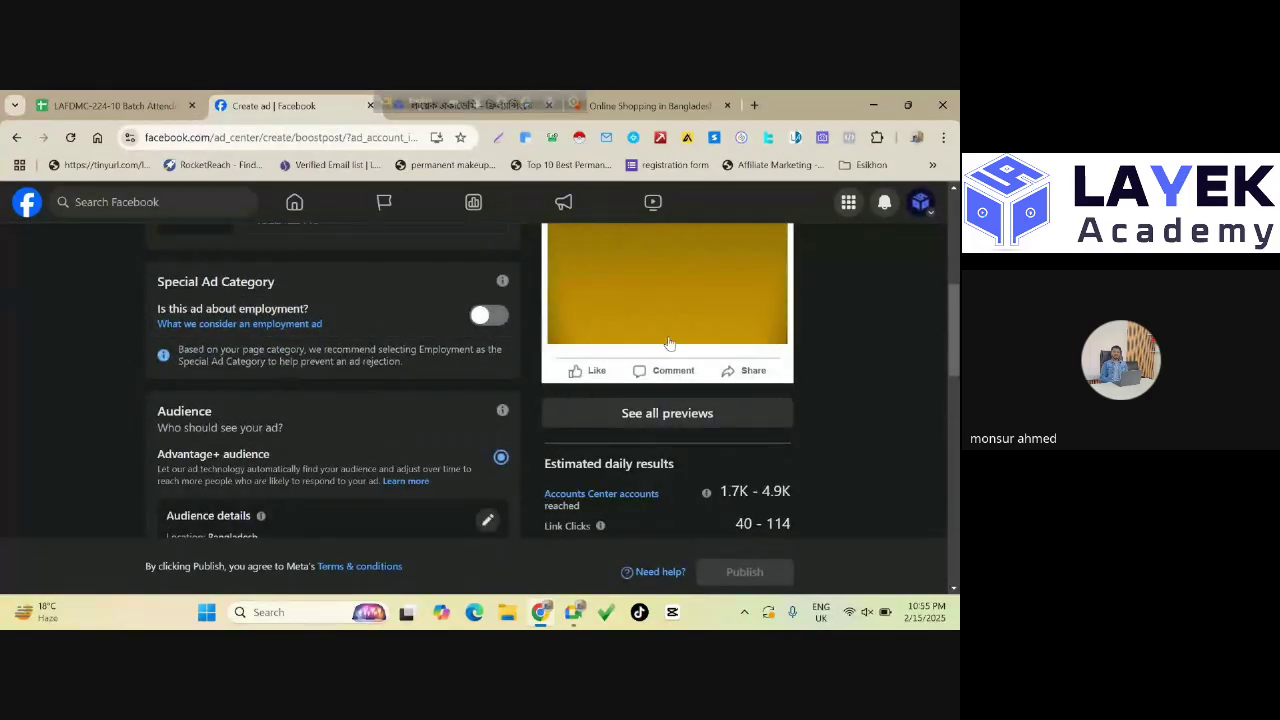
{"action": "scroll", "coordinate": [263, 258], "scroll_direction": "down", "scroll_amount": 1}
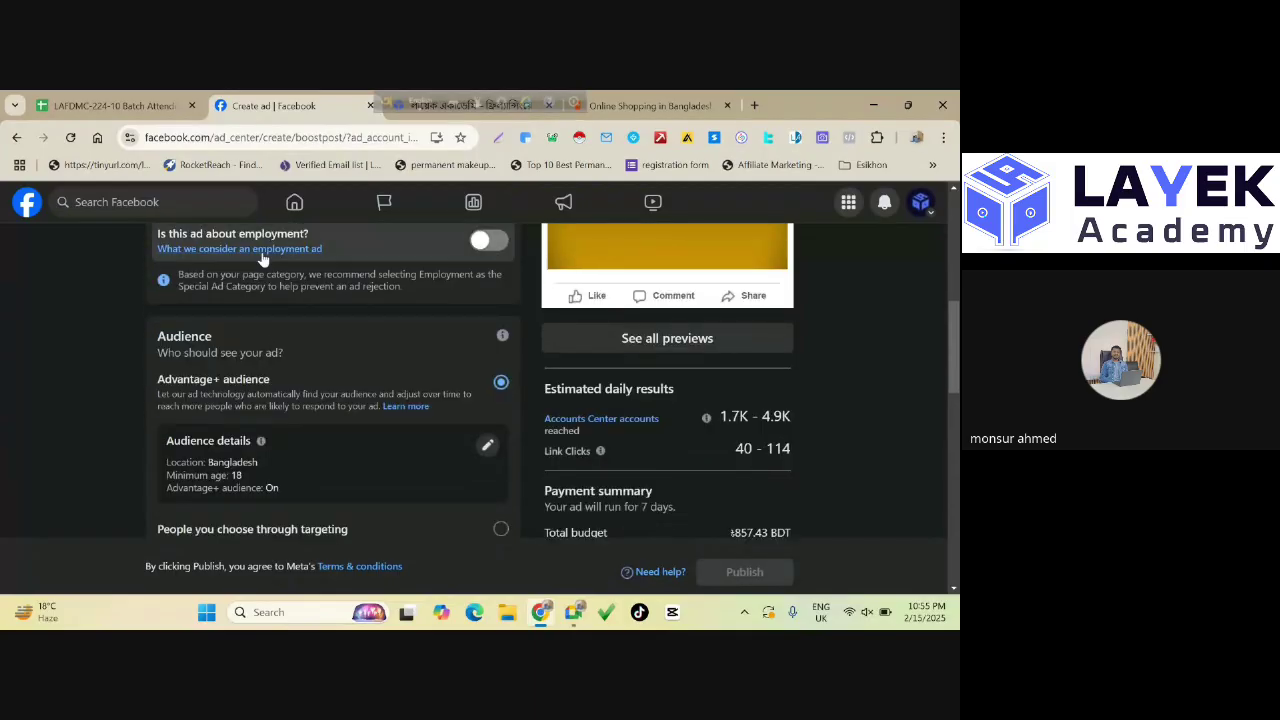
{"action": "double_click", "coordinate": [184, 336]}
{"action": "left_click", "coordinate": [2, 435]}
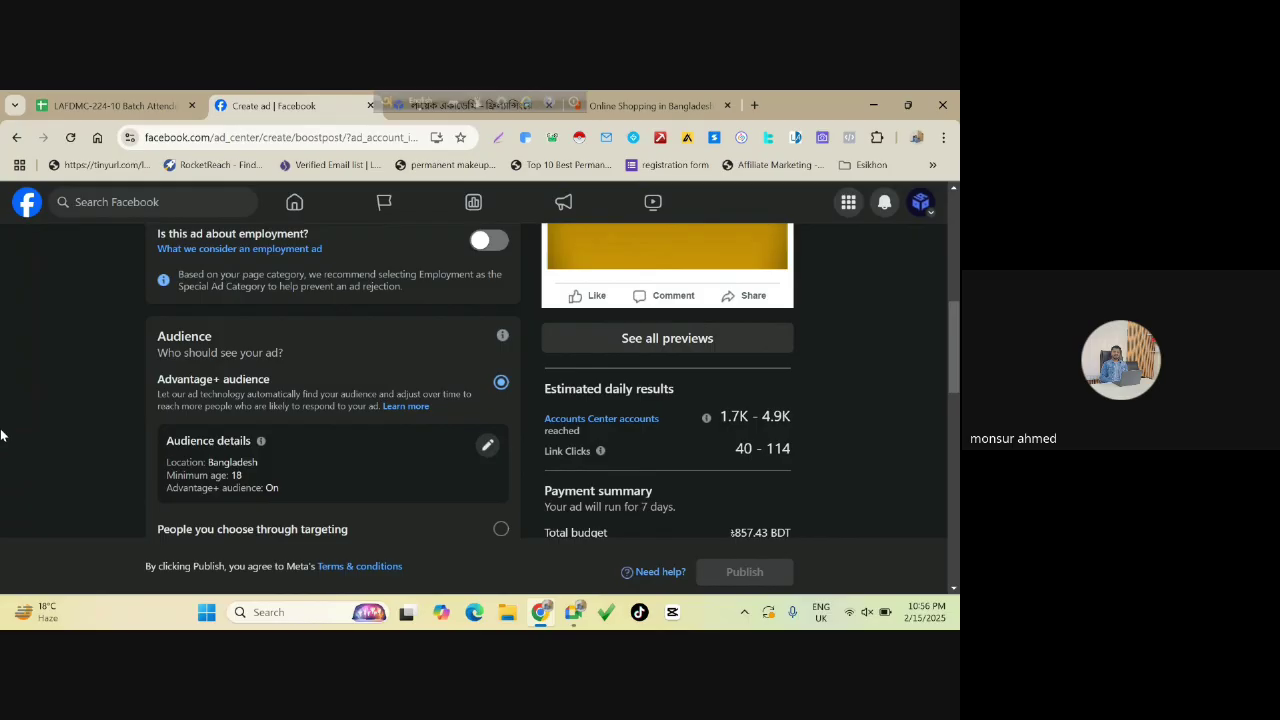
{"action": "scroll", "coordinate": [628, 494], "scroll_direction": "up", "scroll_amount": 3}
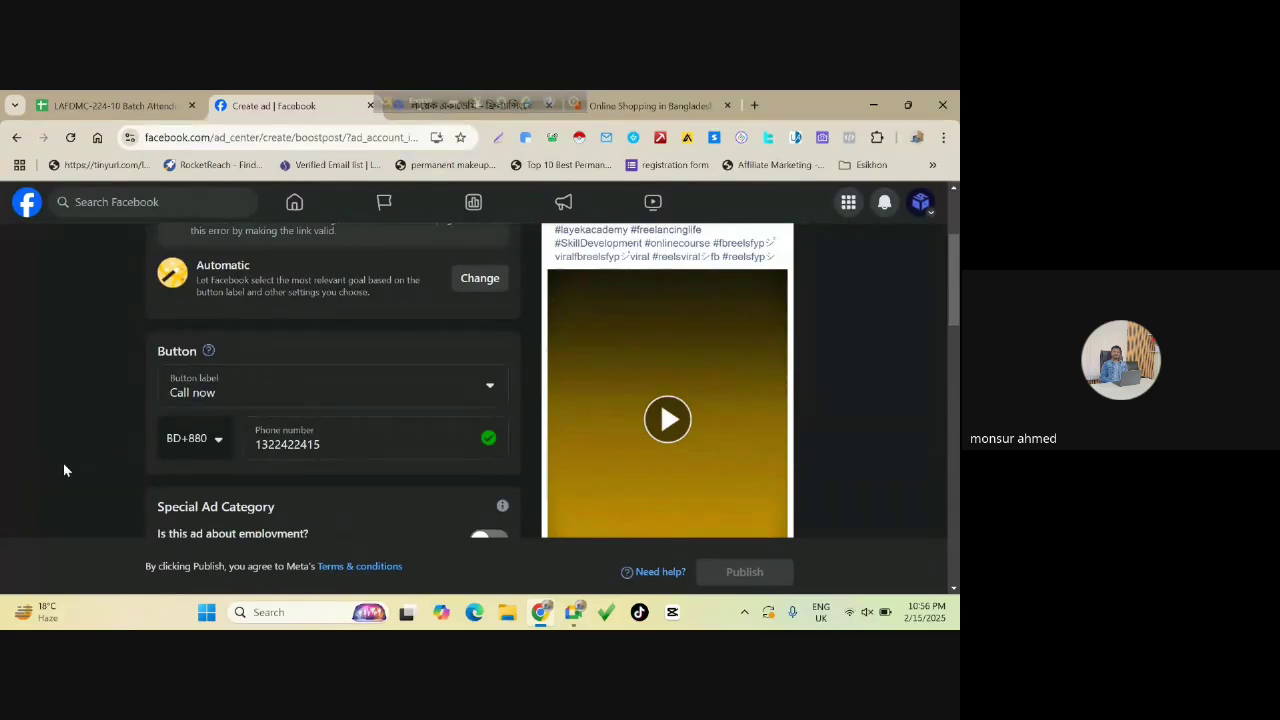
{"action": "scroll", "coordinate": [64, 462], "scroll_direction": "down", "scroll_amount": 1}
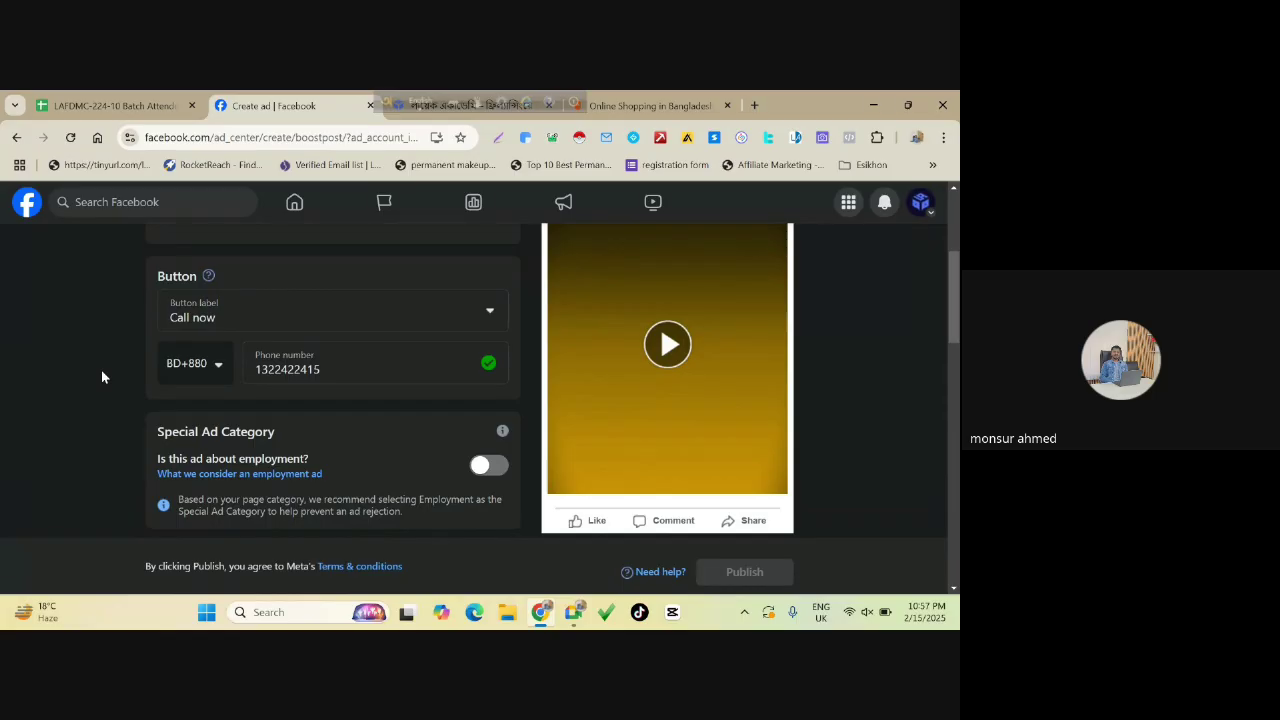
{"action": "scroll", "coordinate": [62, 370], "scroll_direction": "down", "scroll_amount": 1}
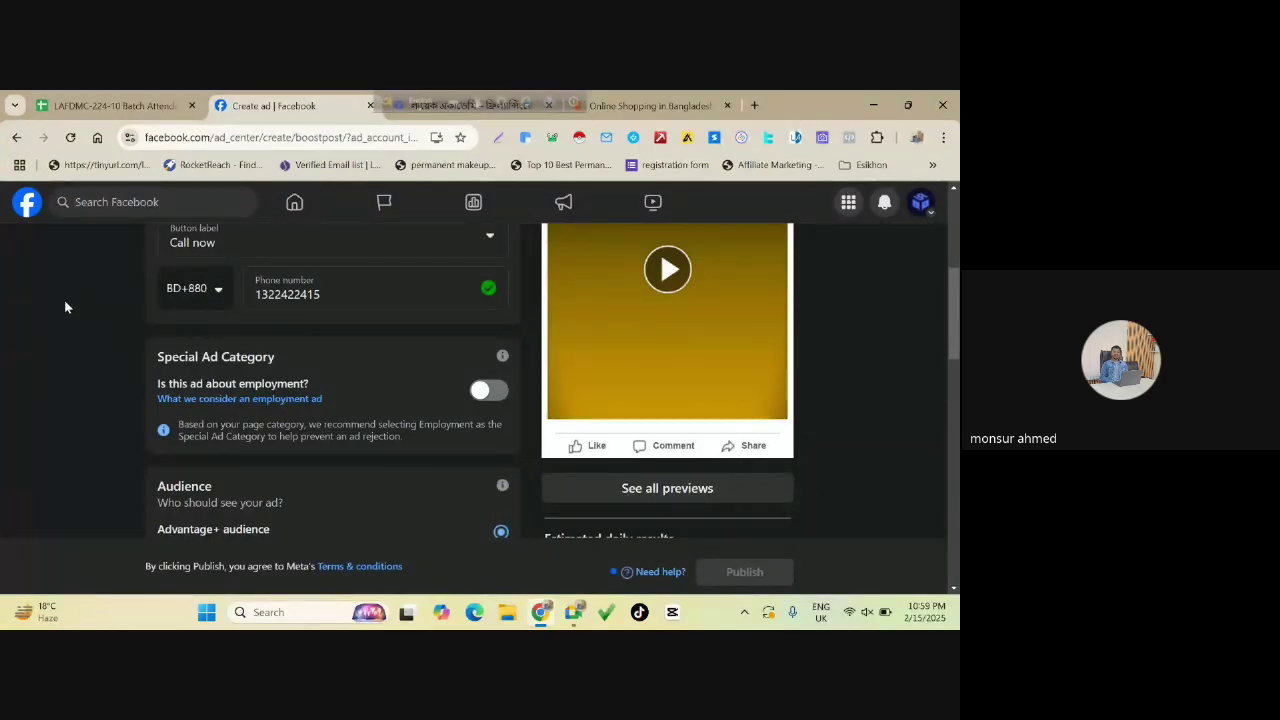
{"action": "scroll", "coordinate": [40, 289], "scroll_direction": "down", "scroll_amount": 2}
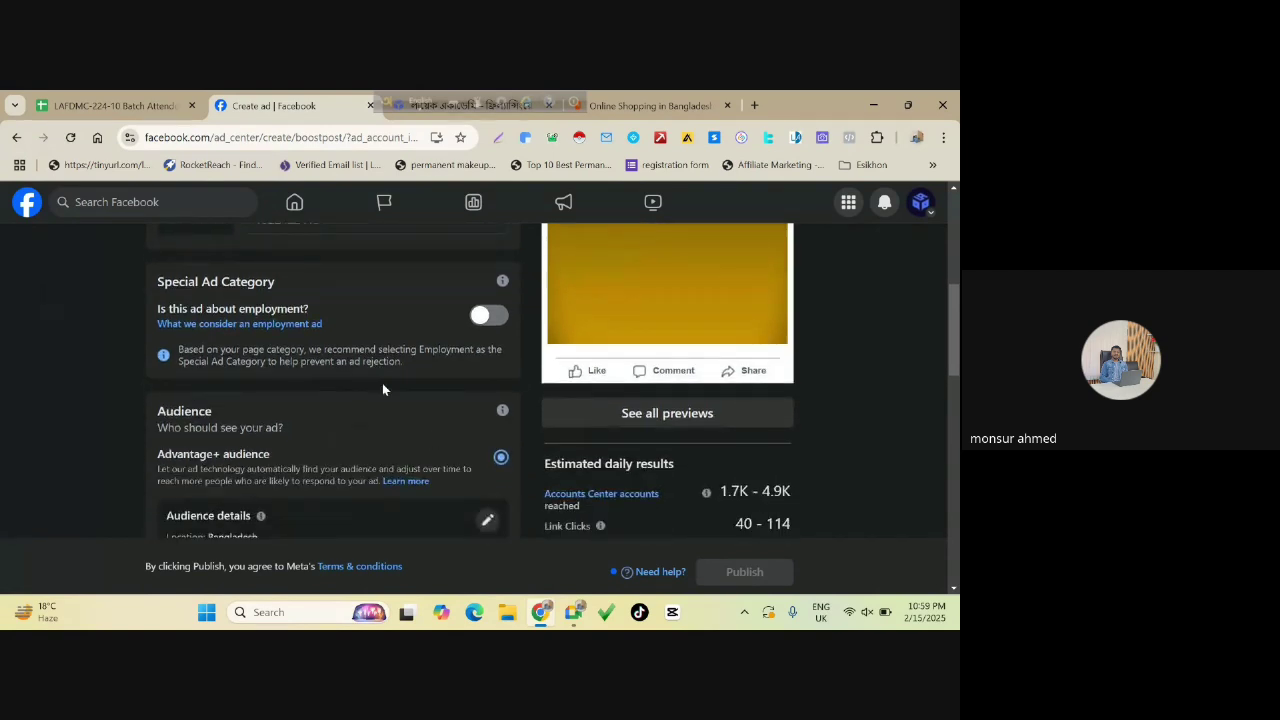
{"action": "scroll", "coordinate": [229, 391], "scroll_direction": "down", "scroll_amount": 2}
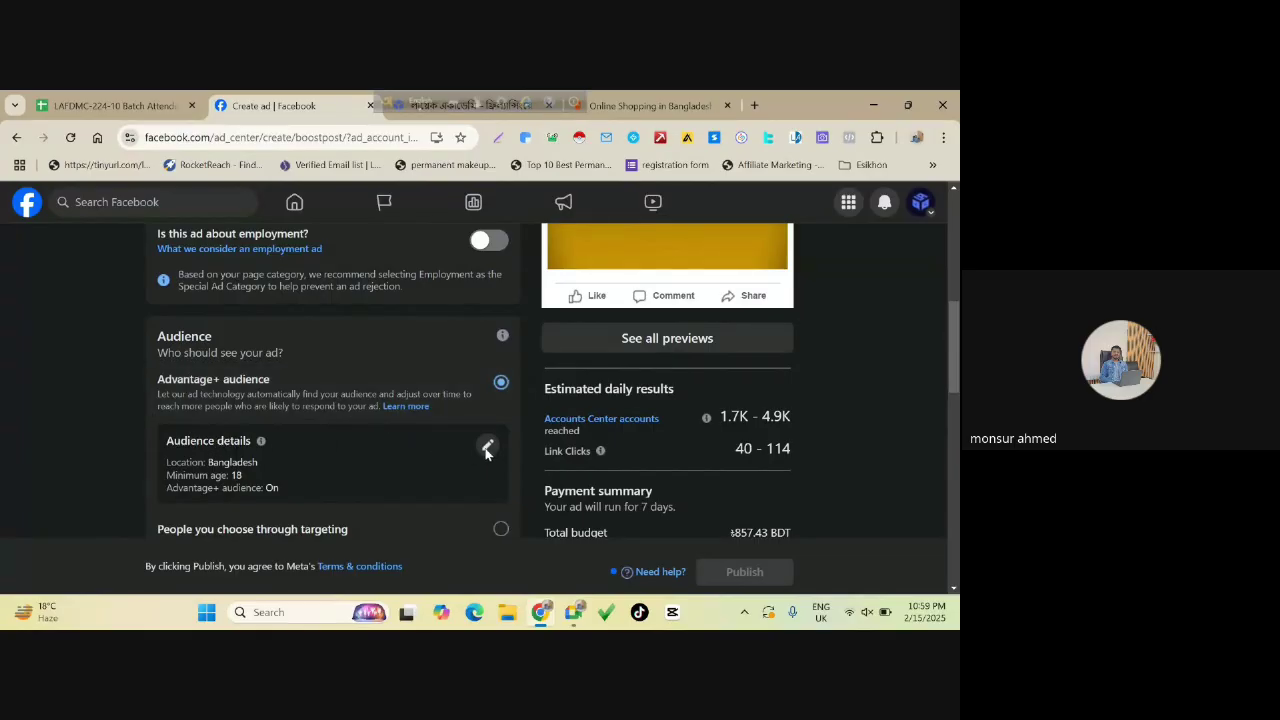
{"action": "scroll", "coordinate": [285, 448], "scroll_direction": "down", "scroll_amount": 2}
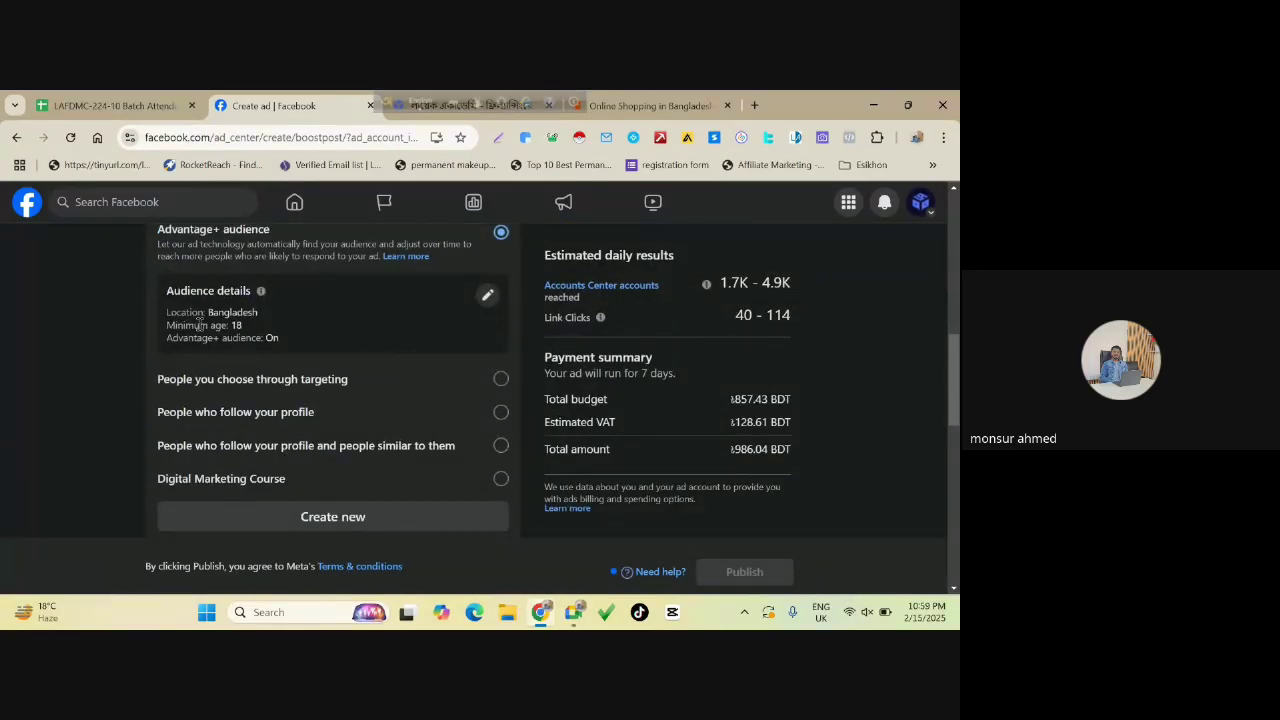
{"action": "scroll", "coordinate": [257, 280], "scroll_direction": "up", "scroll_amount": 2}
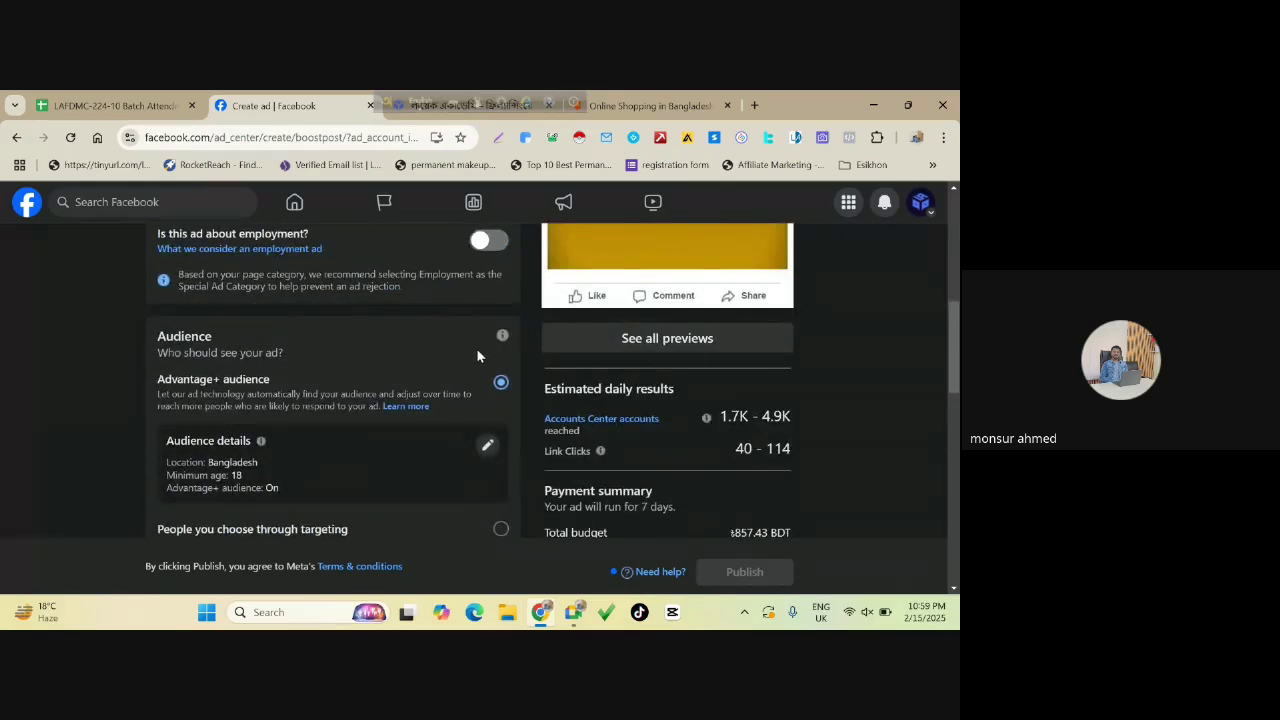
Try to edit the Advantage+ audience details, closing the Online Shopping browser tab meanwhile.
{"action": "left_click", "coordinate": [488, 452]}
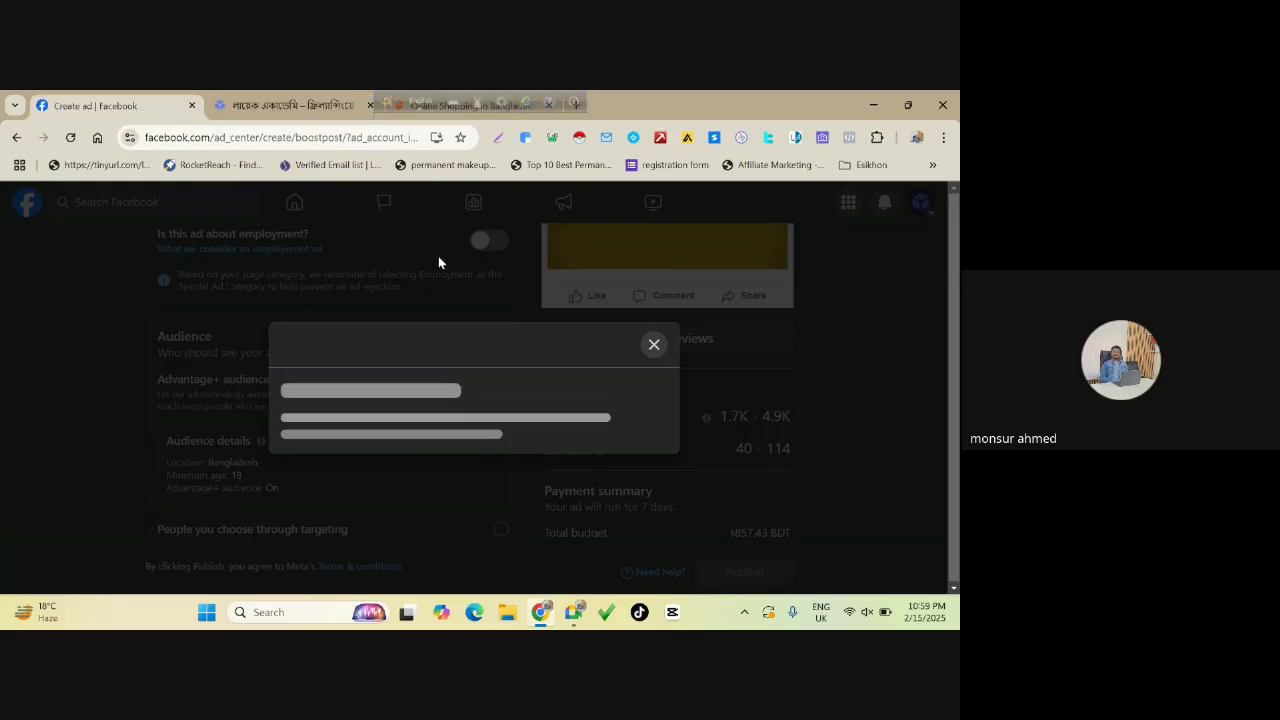
{"action": "left_click_drag", "start_coordinate": [382, 112], "coordinate": [164, 112]}
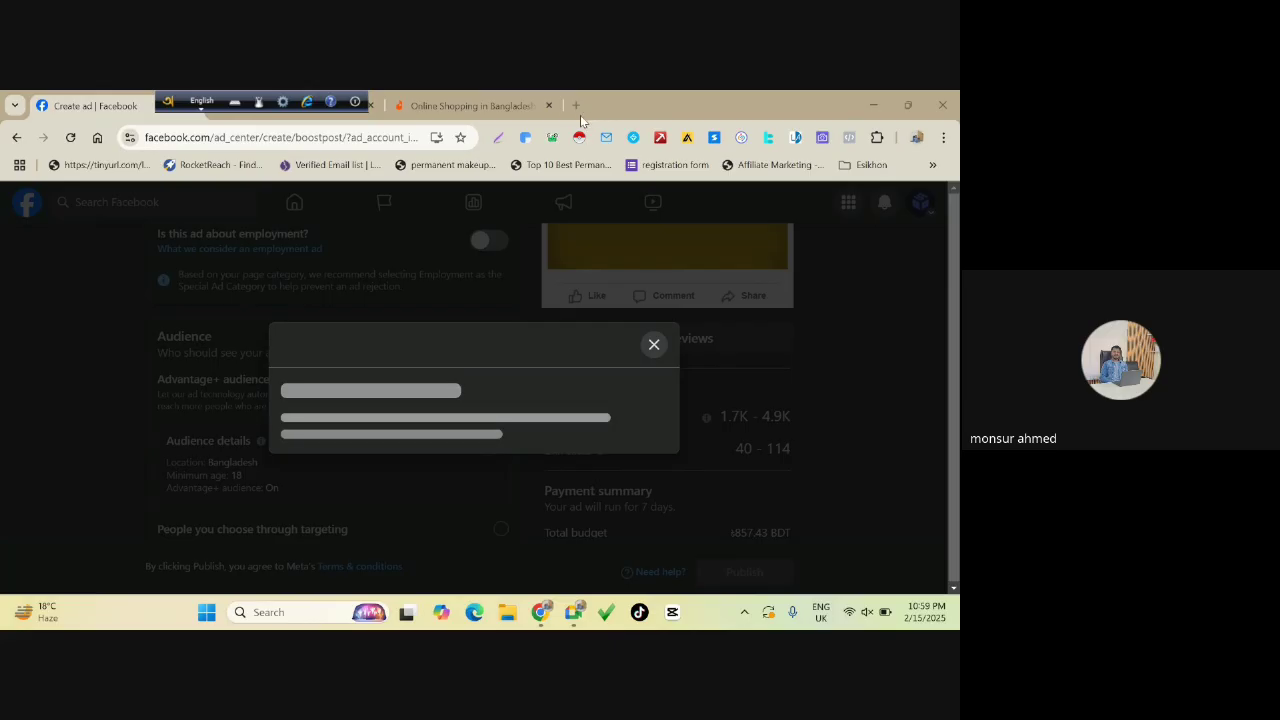
{"action": "left_click", "coordinate": [548, 106]}
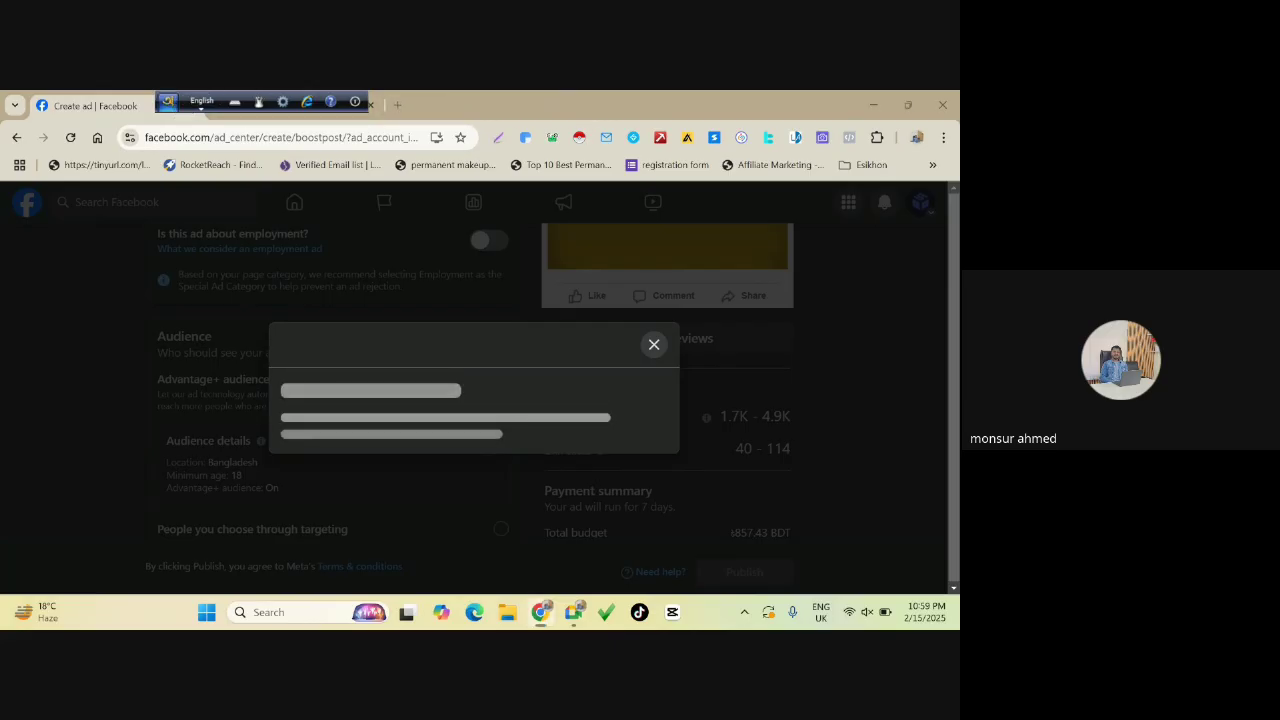
{"action": "left_click_drag", "start_coordinate": [174, 104], "coordinate": [310, 105]}
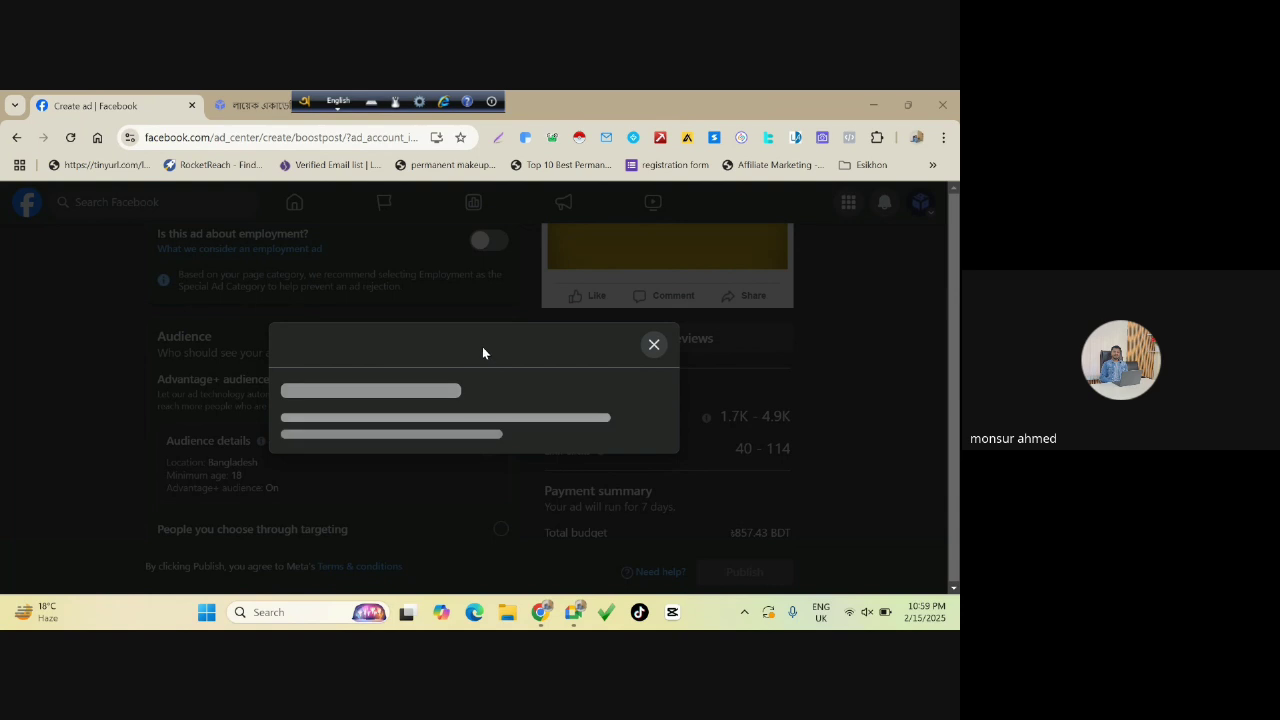
{"action": "left_click", "coordinate": [654, 345]}
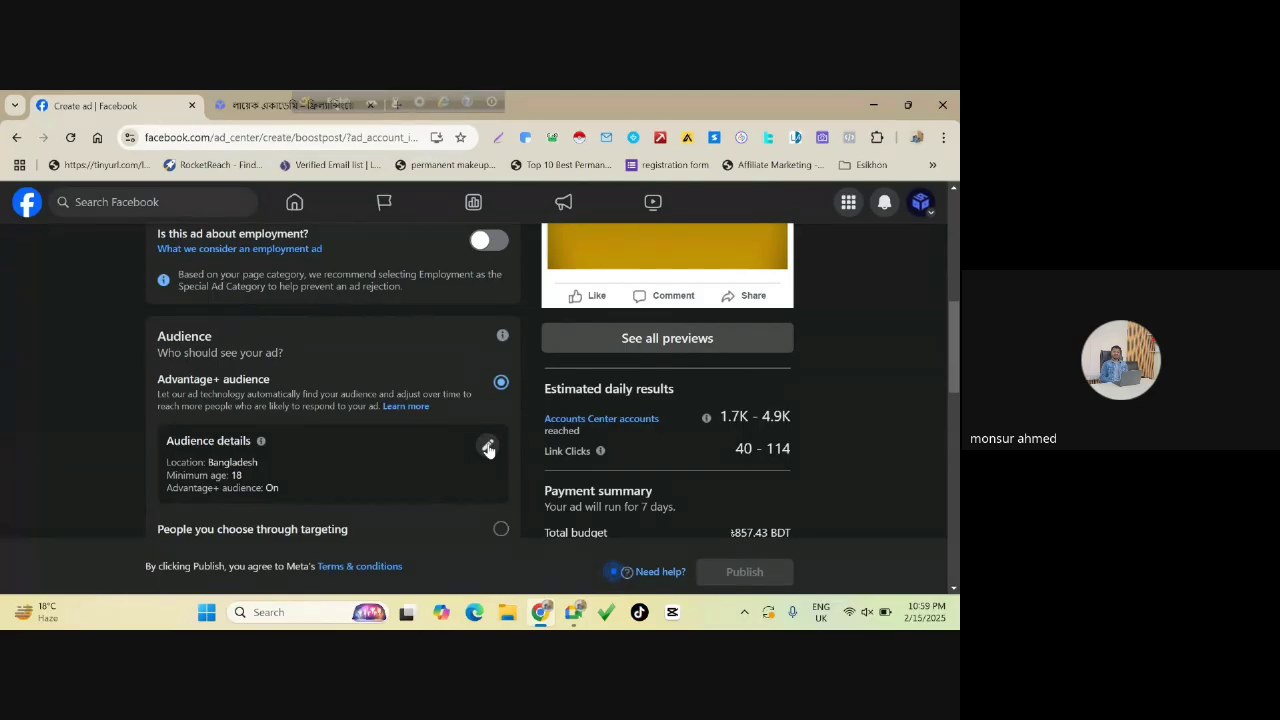
{"action": "scroll", "coordinate": [488, 450], "scroll_direction": "down", "scroll_amount": 3}
{"action": "left_click", "coordinate": [486, 297]}
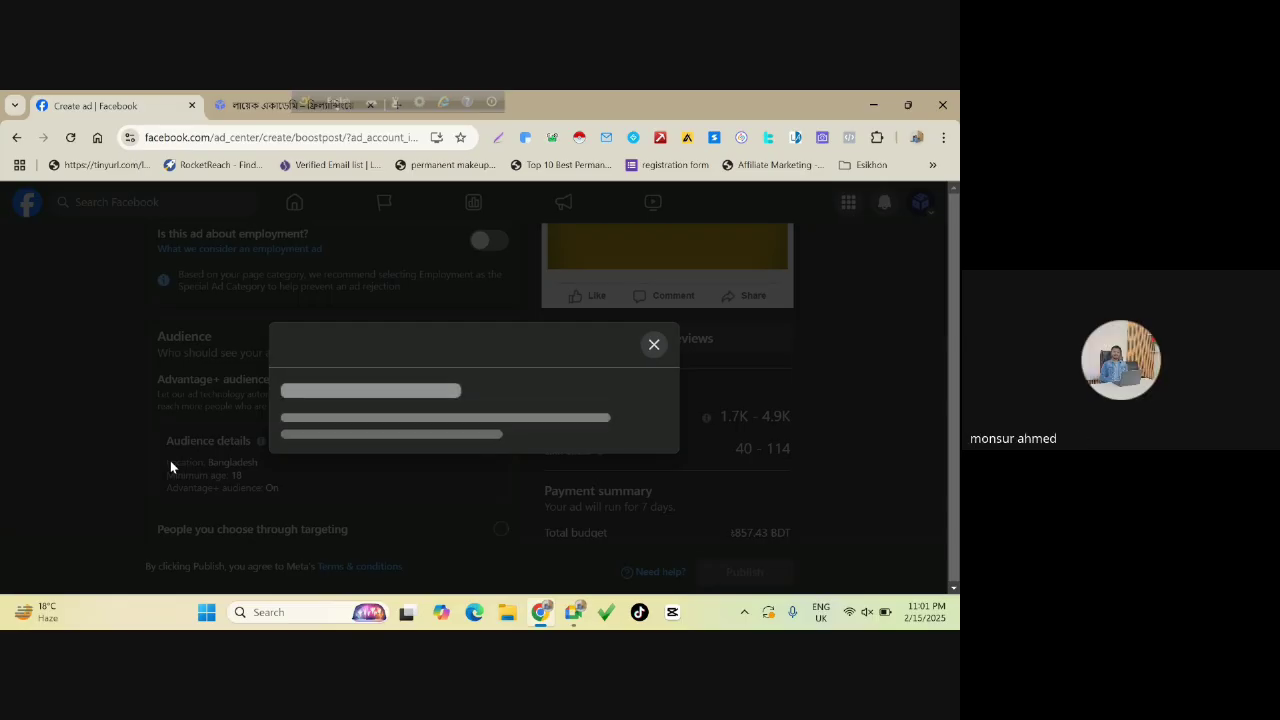
{"action": "left_click", "coordinate": [655, 348]}
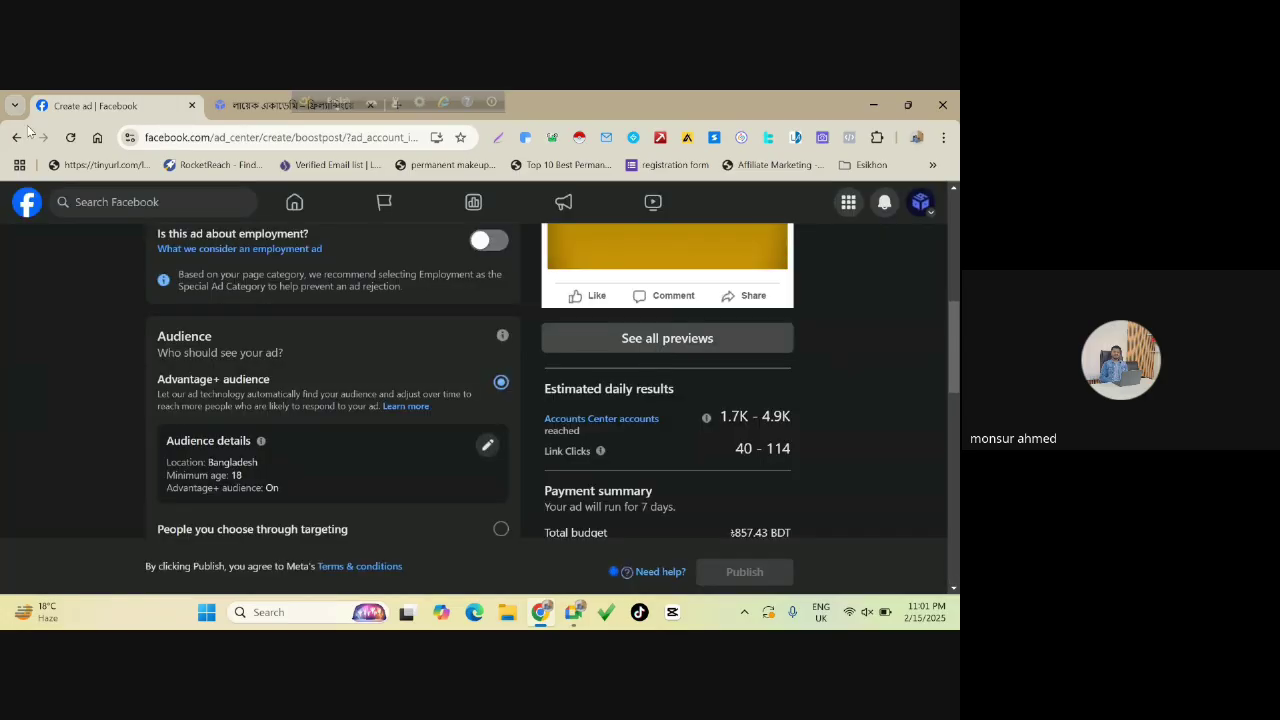
Reload the Boost reel page, accepting the loss of unsaved changes, and open the Advantage+ audience details for editing.
{"action": "left_click", "coordinate": [70, 137]}
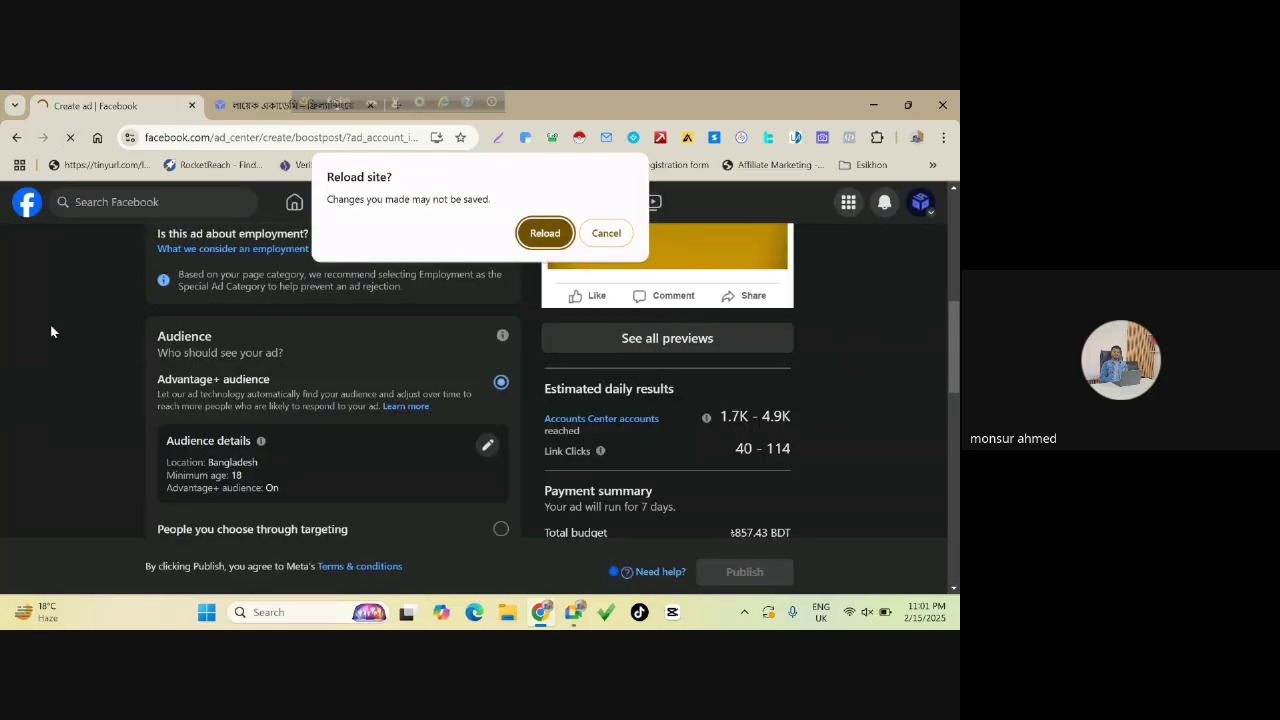
{"action": "left_click", "coordinate": [536, 231]}
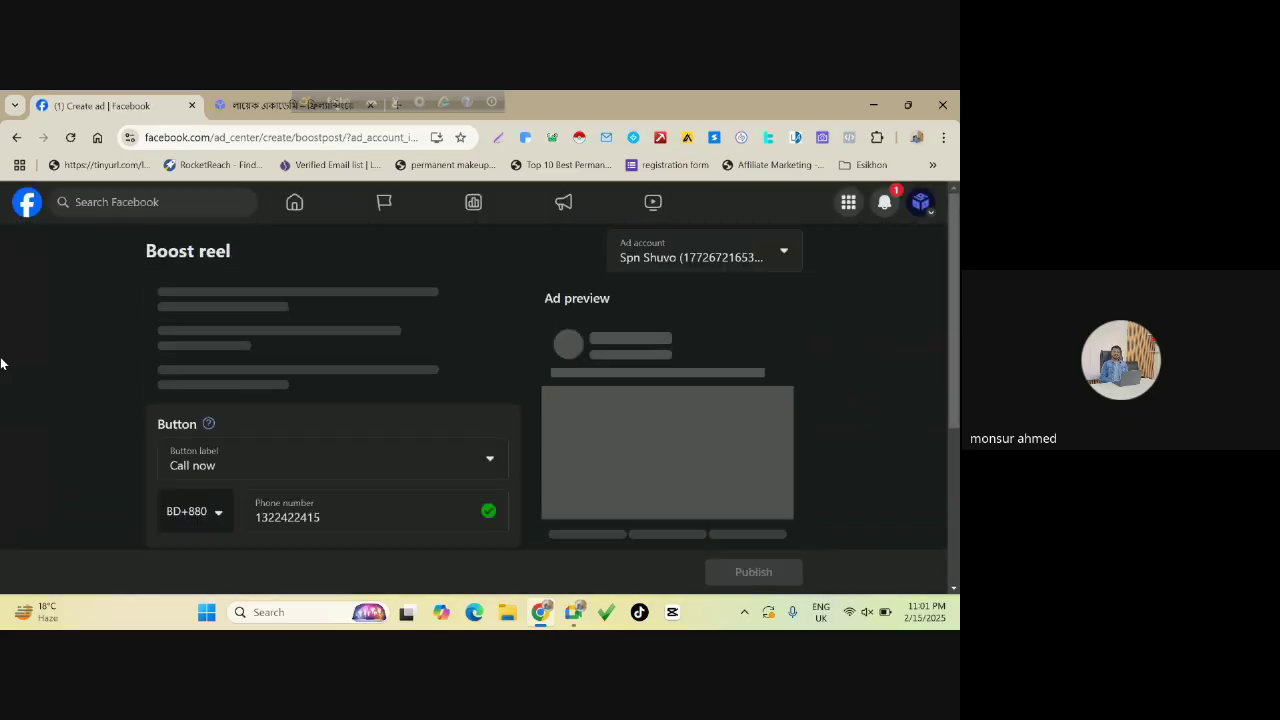
{"action": "scroll", "coordinate": [5, 368], "scroll_direction": "down", "scroll_amount": 2}
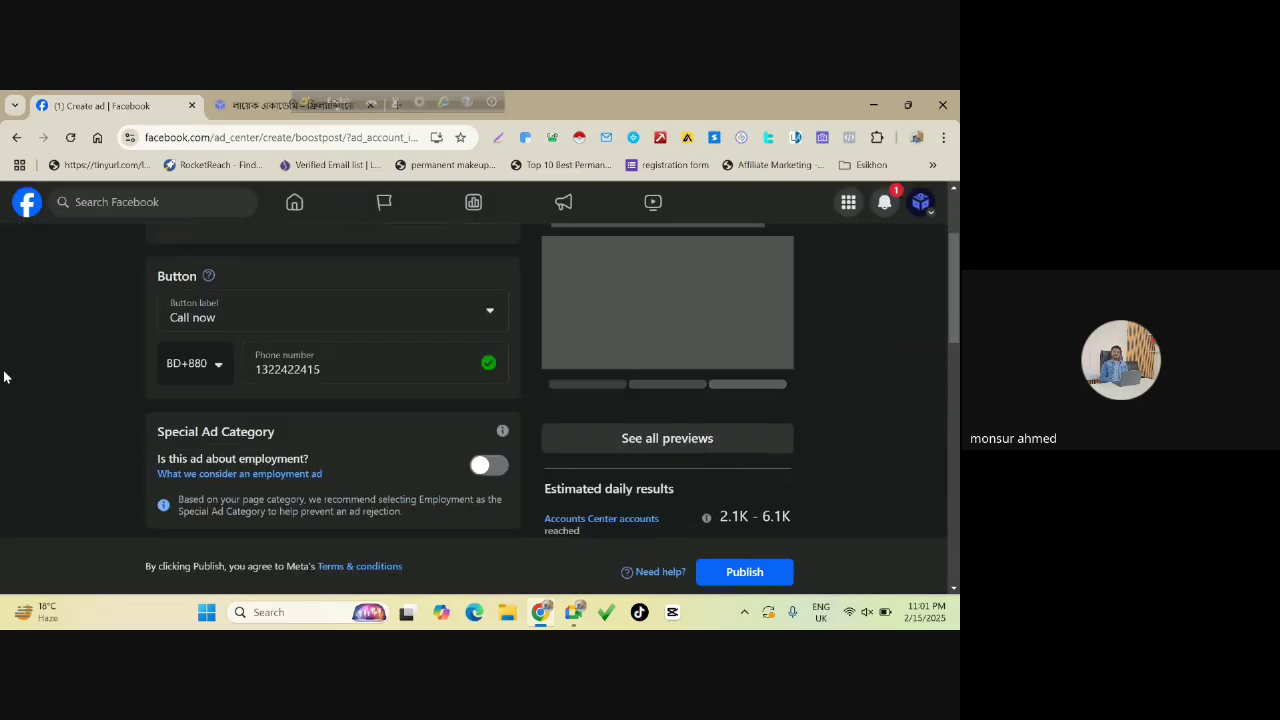
{"action": "scroll", "coordinate": [120, 394], "scroll_direction": "down", "scroll_amount": 3}
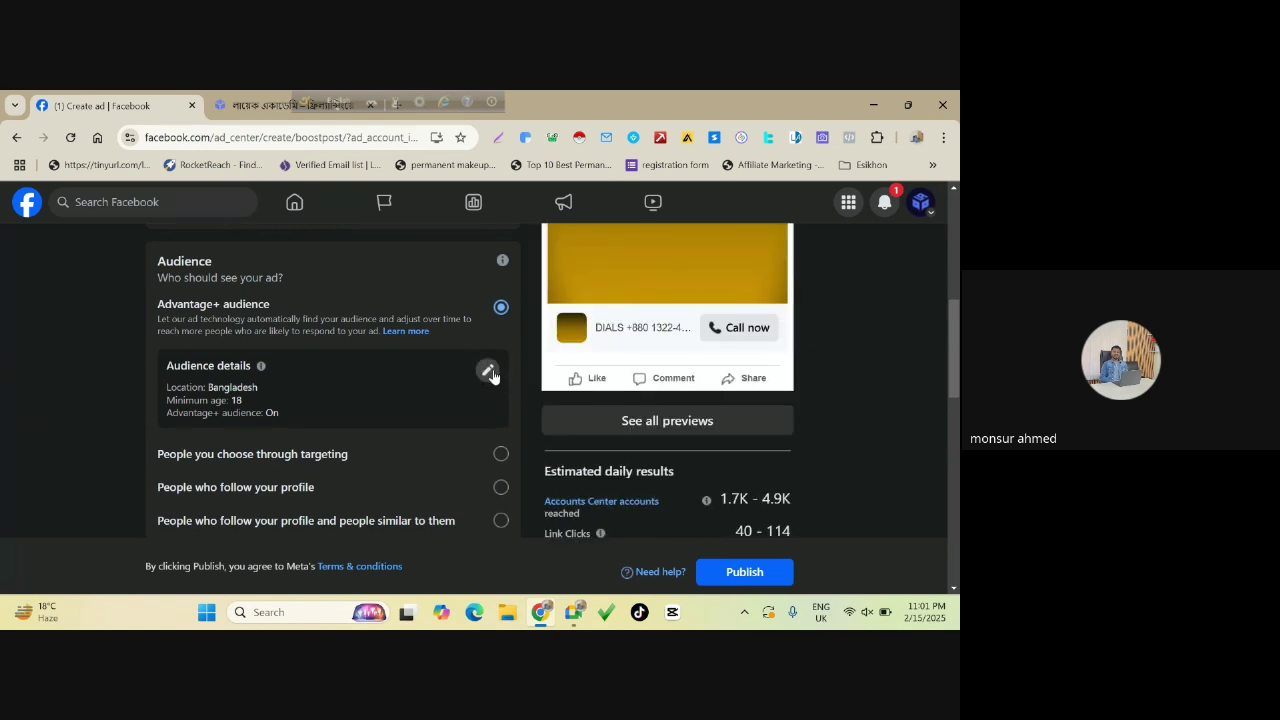
{"action": "left_click", "coordinate": [488, 371]}
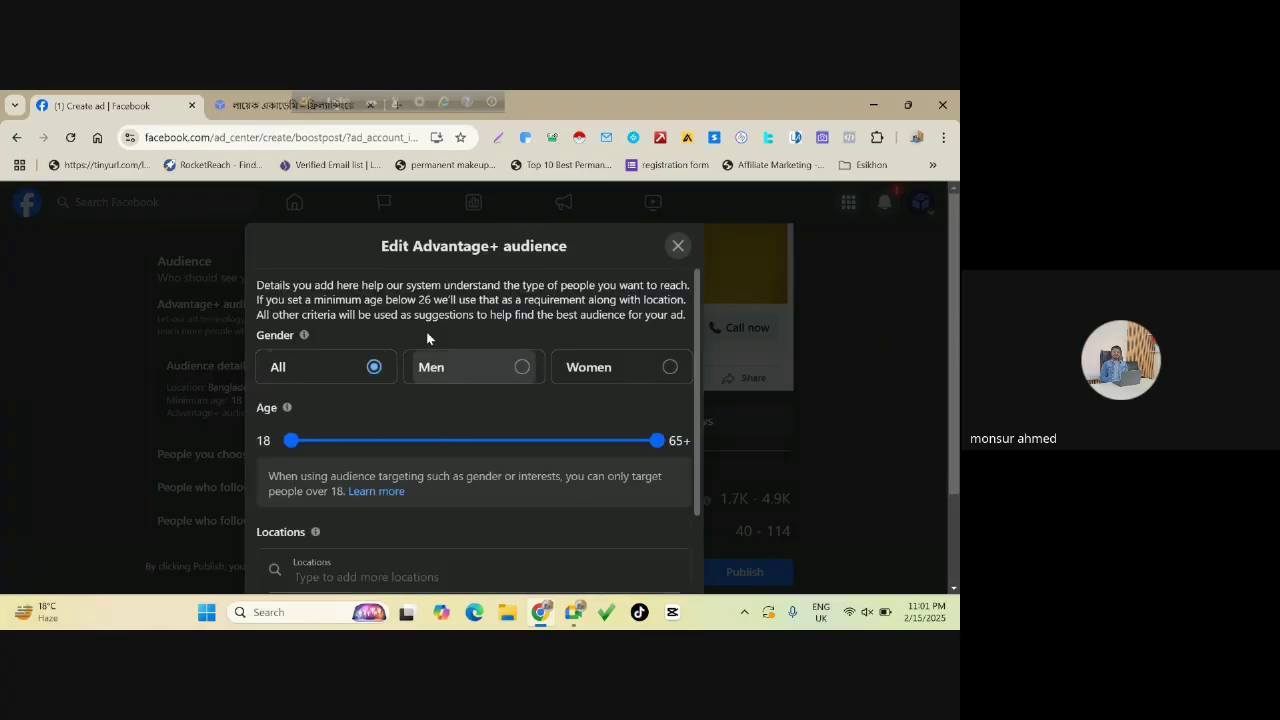
Set the Advantage+ audience's maximum age to 35 after pointing out the gender options.
{"action": "double_click", "coordinate": [265, 335]}
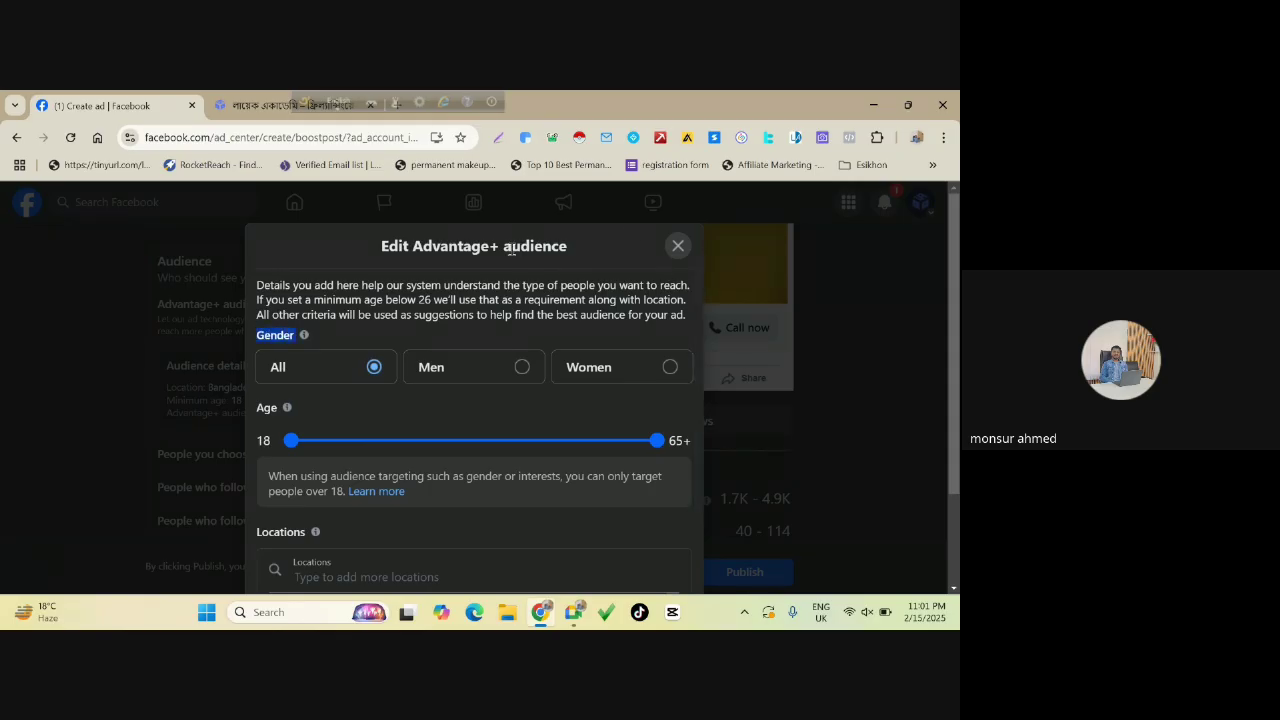
{"action": "left_click_drag", "start_coordinate": [504, 246], "coordinate": [570, 245]}
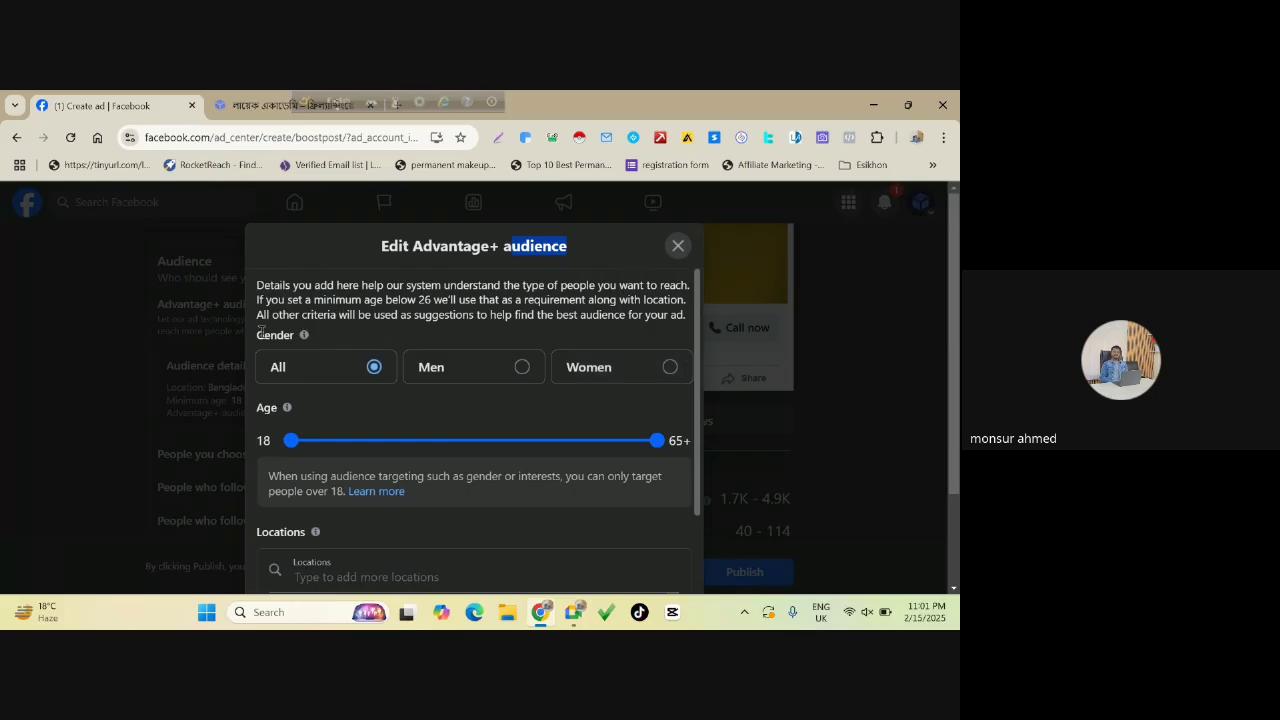
{"action": "left_click_drag", "start_coordinate": [258, 334], "coordinate": [302, 334]}
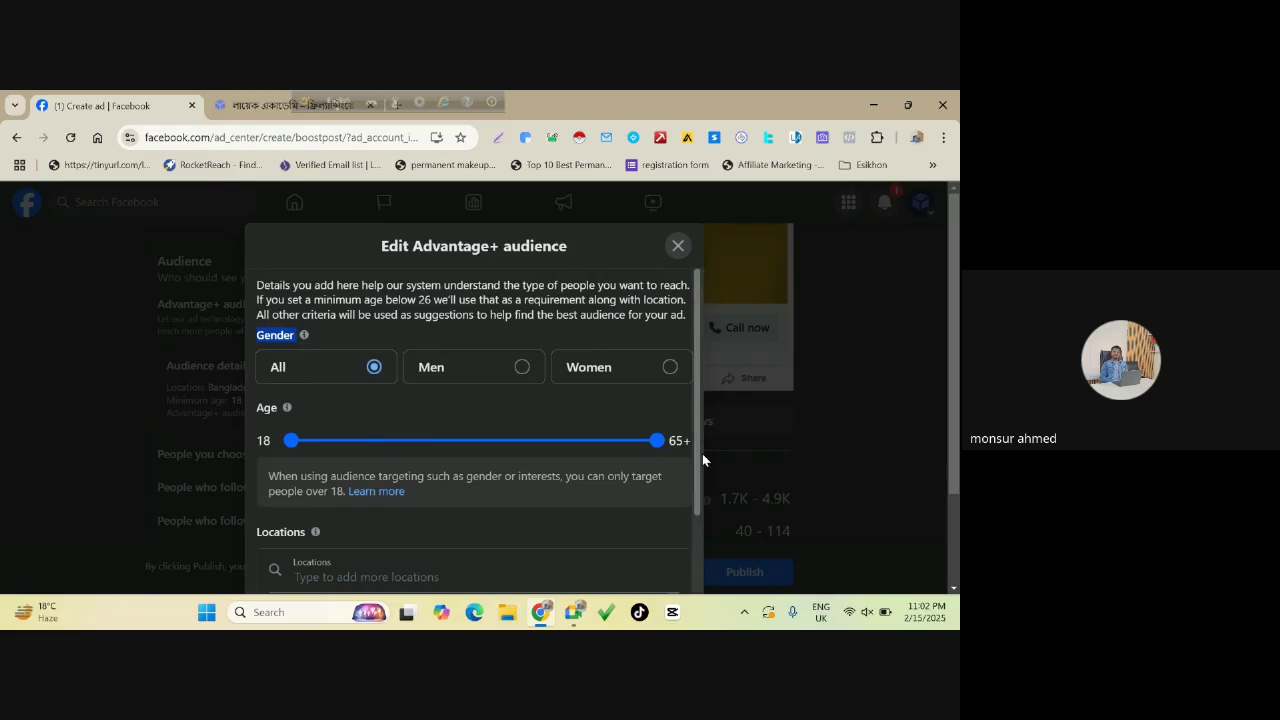
{"action": "left_click", "coordinate": [480, 442]}
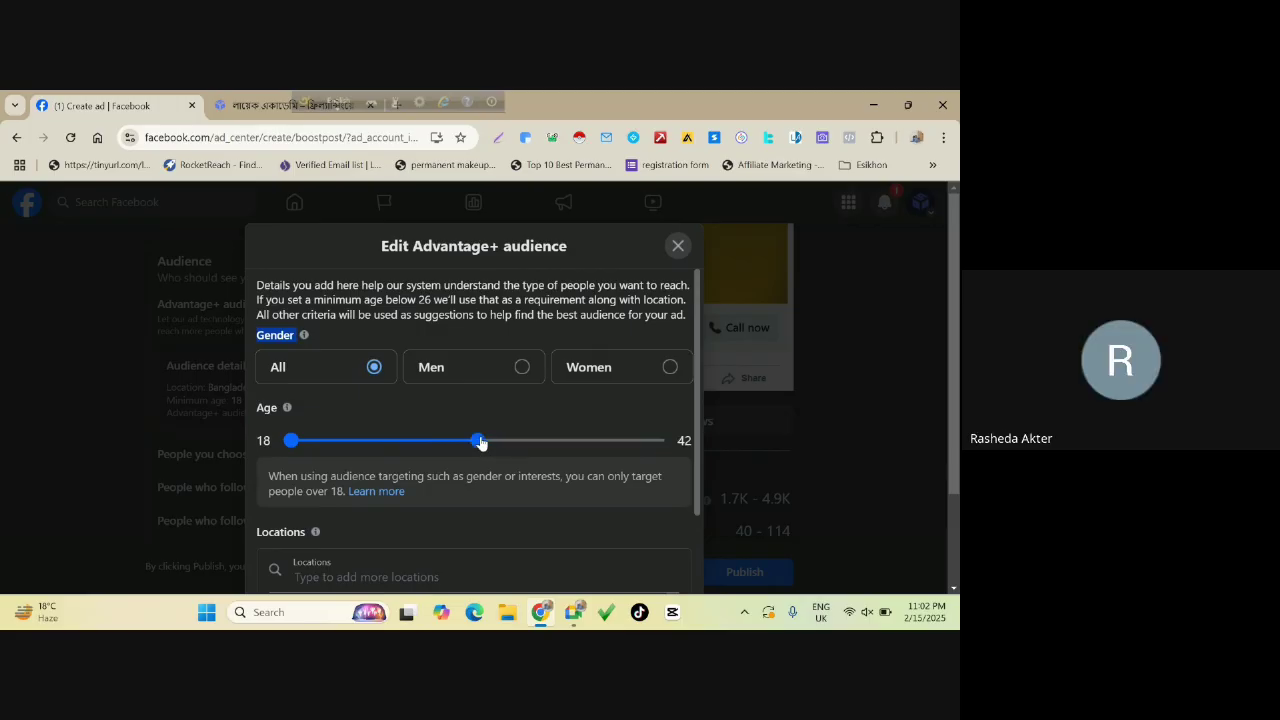
{"action": "left_click_drag", "start_coordinate": [480, 442], "coordinate": [416, 456]}
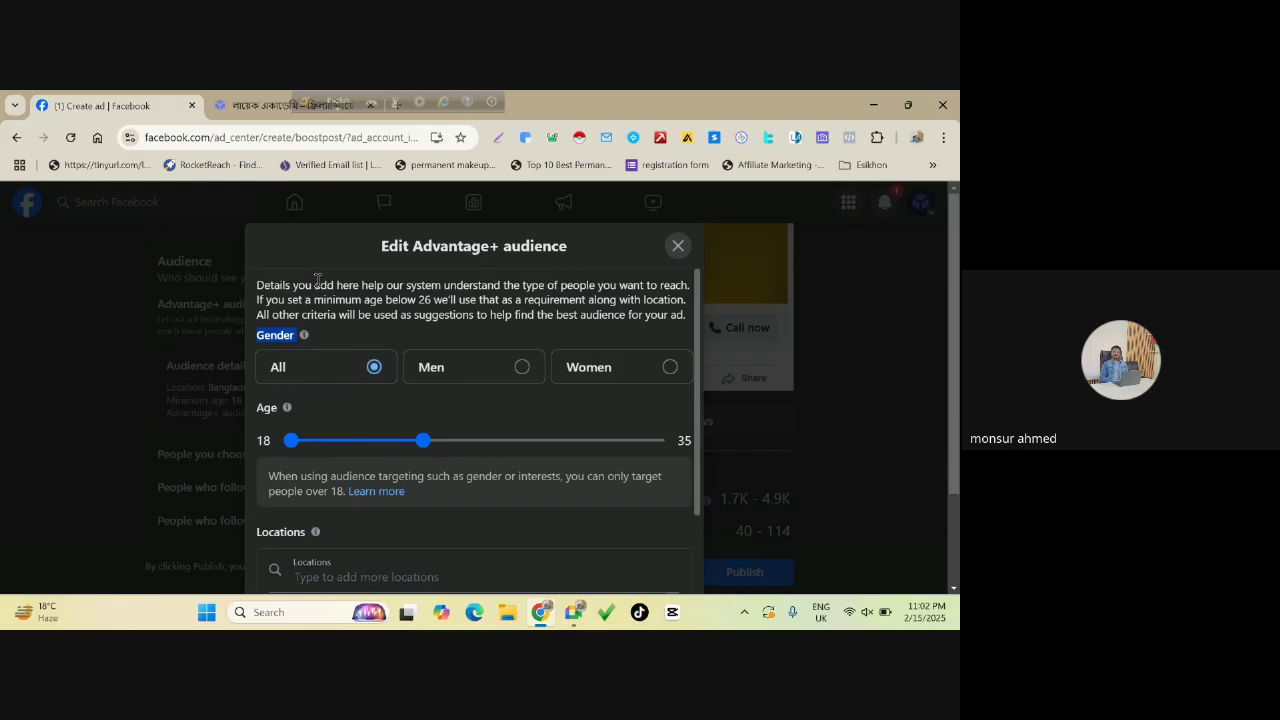
{"action": "left_click", "coordinate": [317, 280]}
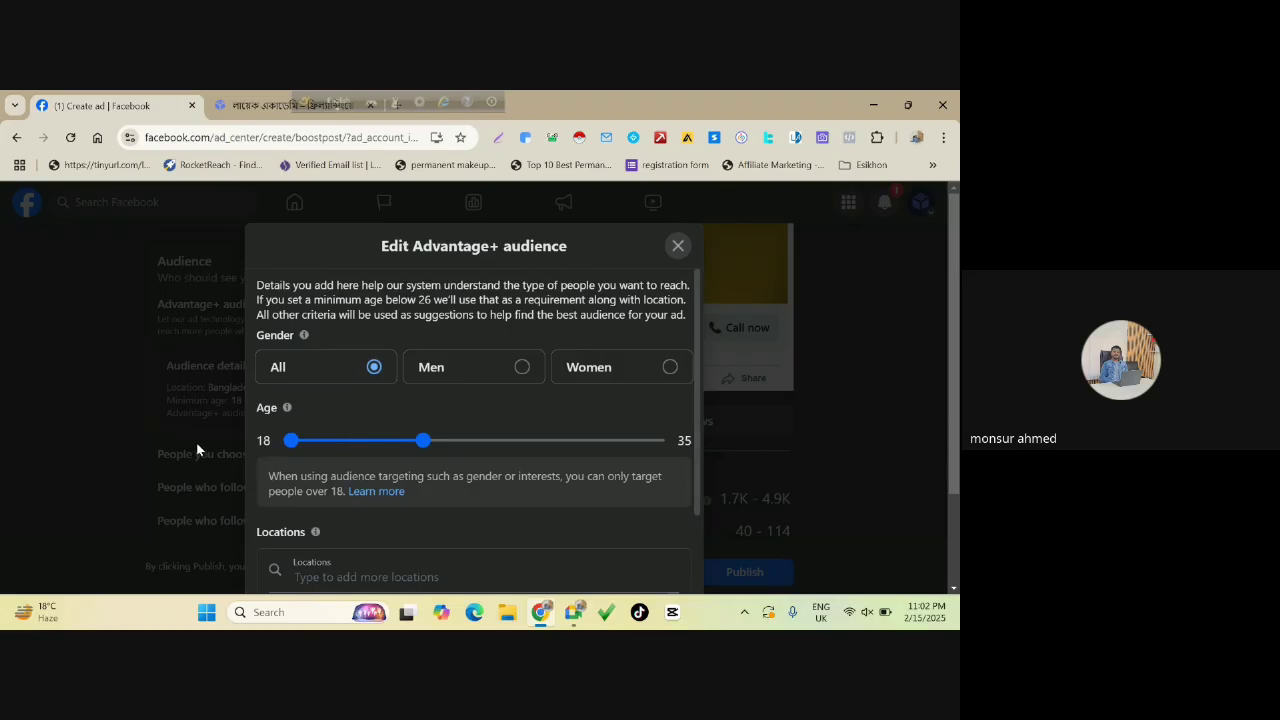
{"action": "left_click_drag", "start_coordinate": [268, 440], "coordinate": [260, 441]}
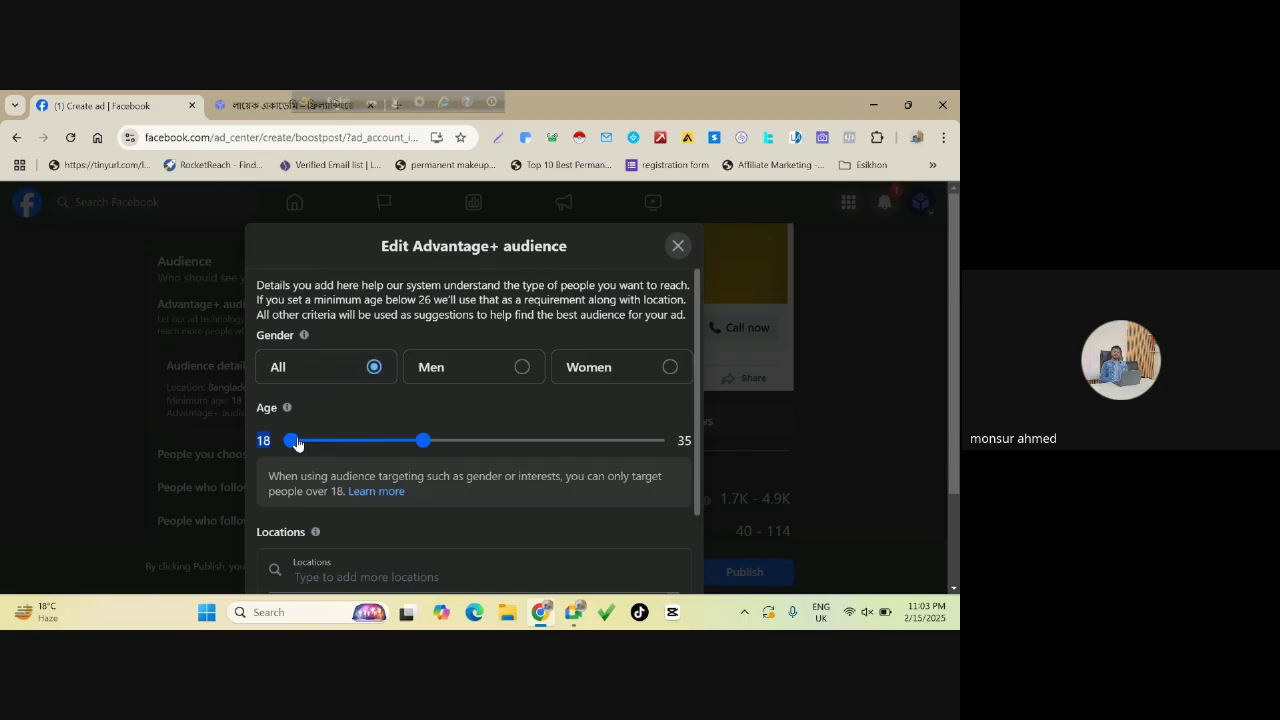
Dismiss the new notification and set the Advantage+ audience's minimum age to 20.
{"action": "left_click", "coordinate": [311, 408]}
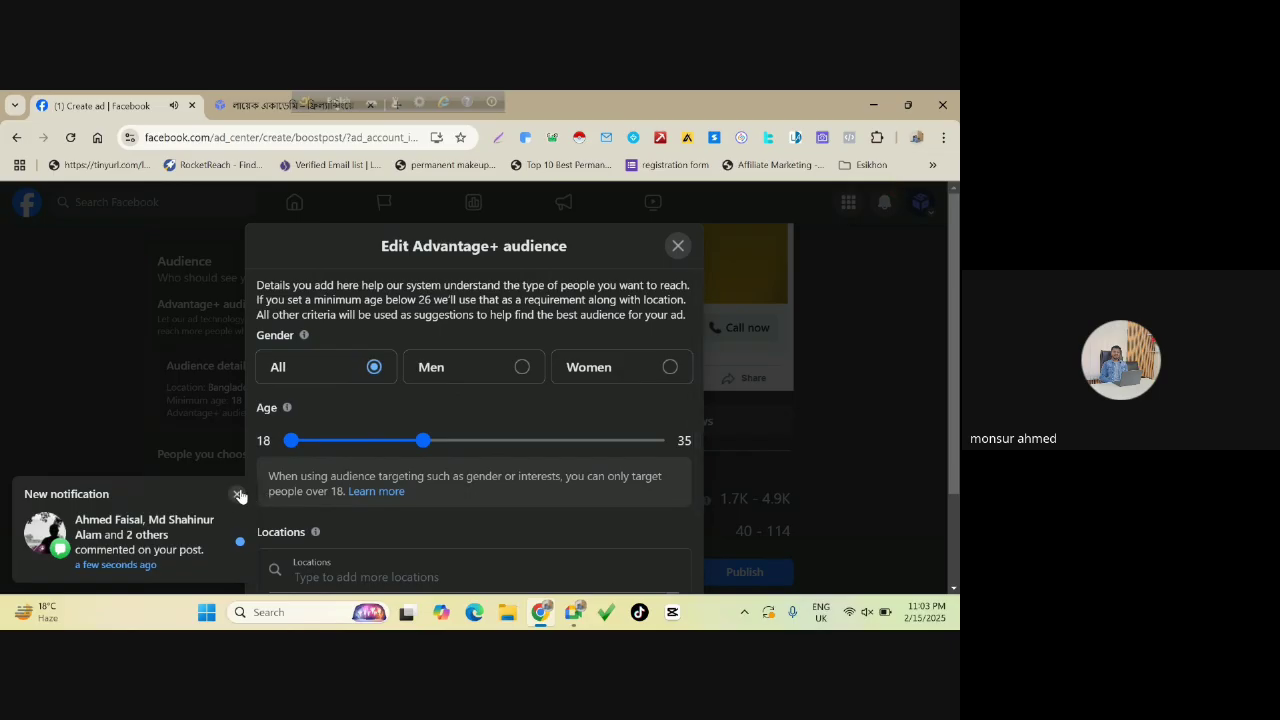
{"action": "left_click", "coordinate": [238, 494]}
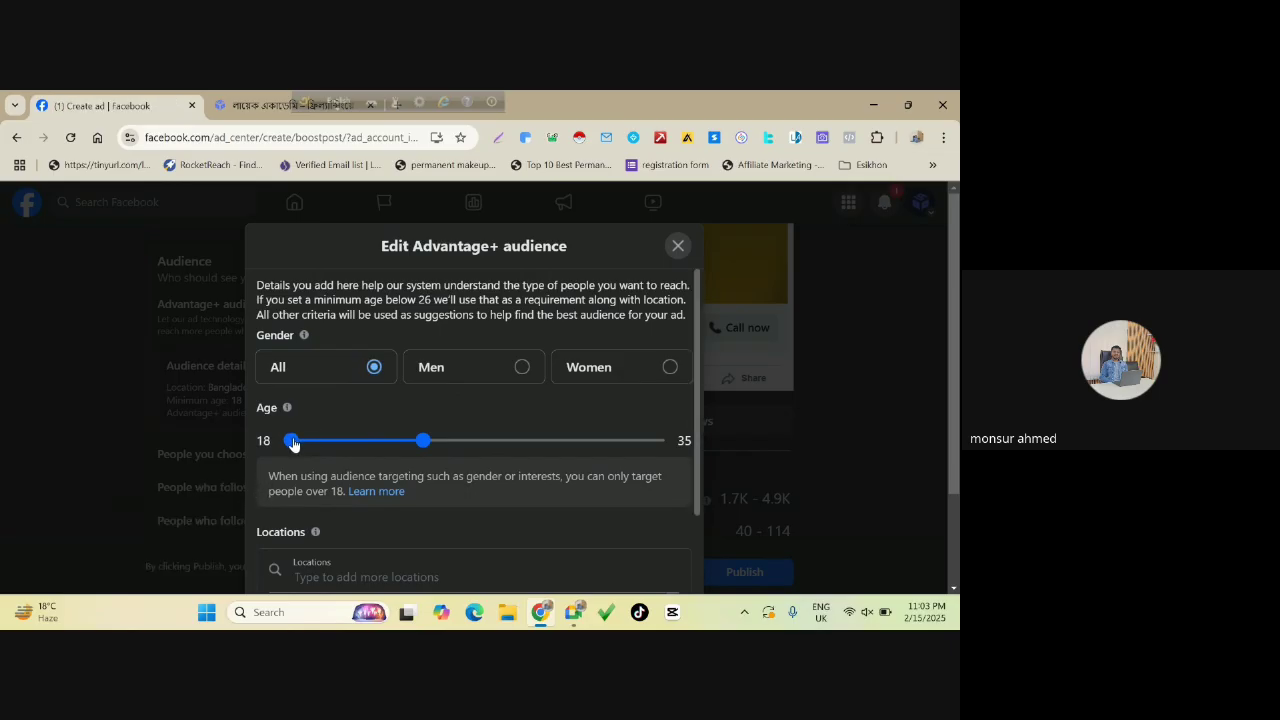
{"action": "left_click_drag", "start_coordinate": [292, 442], "coordinate": [306, 444]}
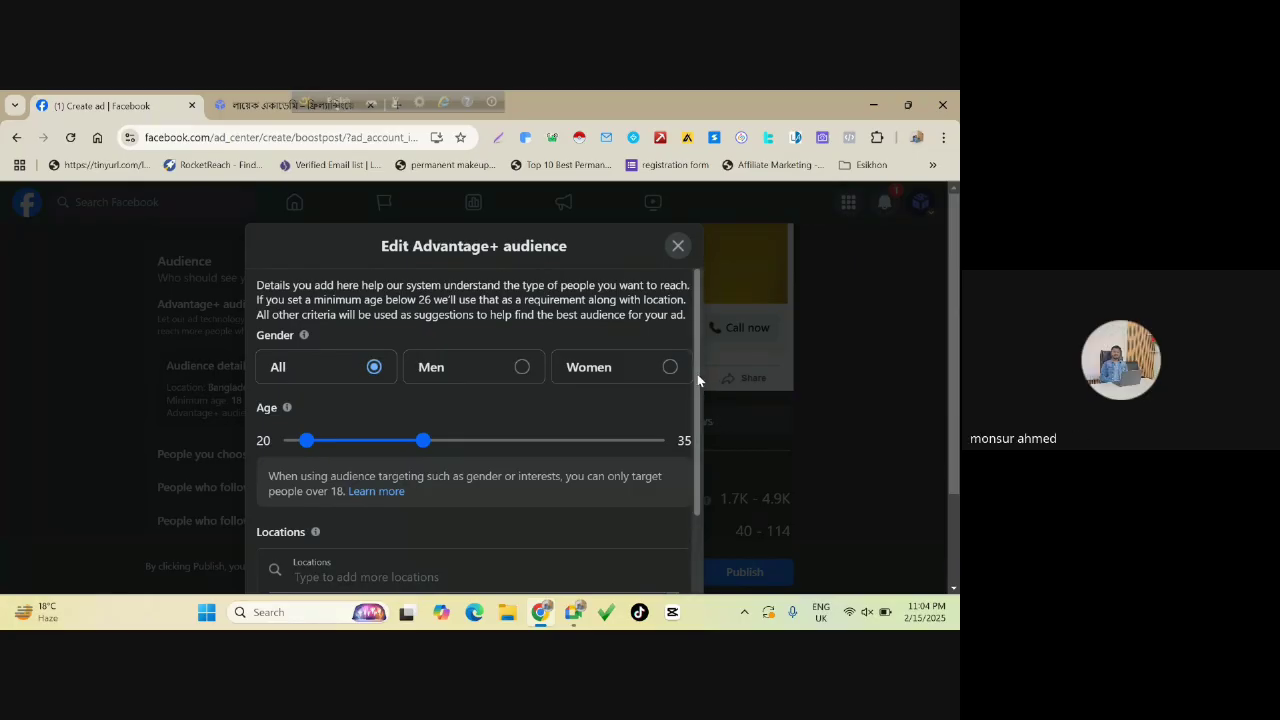
Remove Bangladesh from the audience's locations.
{"action": "left_click_drag", "start_coordinate": [698, 380], "coordinate": [699, 482]}
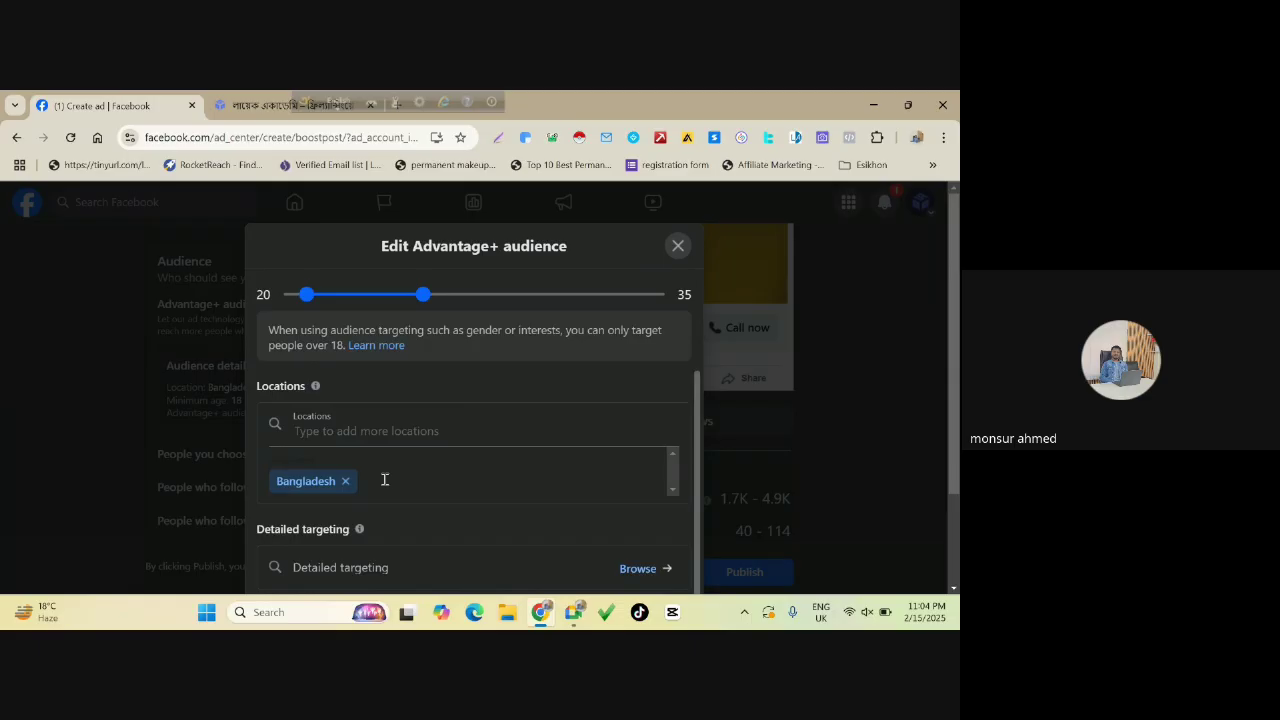
{"action": "scroll", "coordinate": [455, 459], "scroll_direction": "down", "scroll_amount": 1}
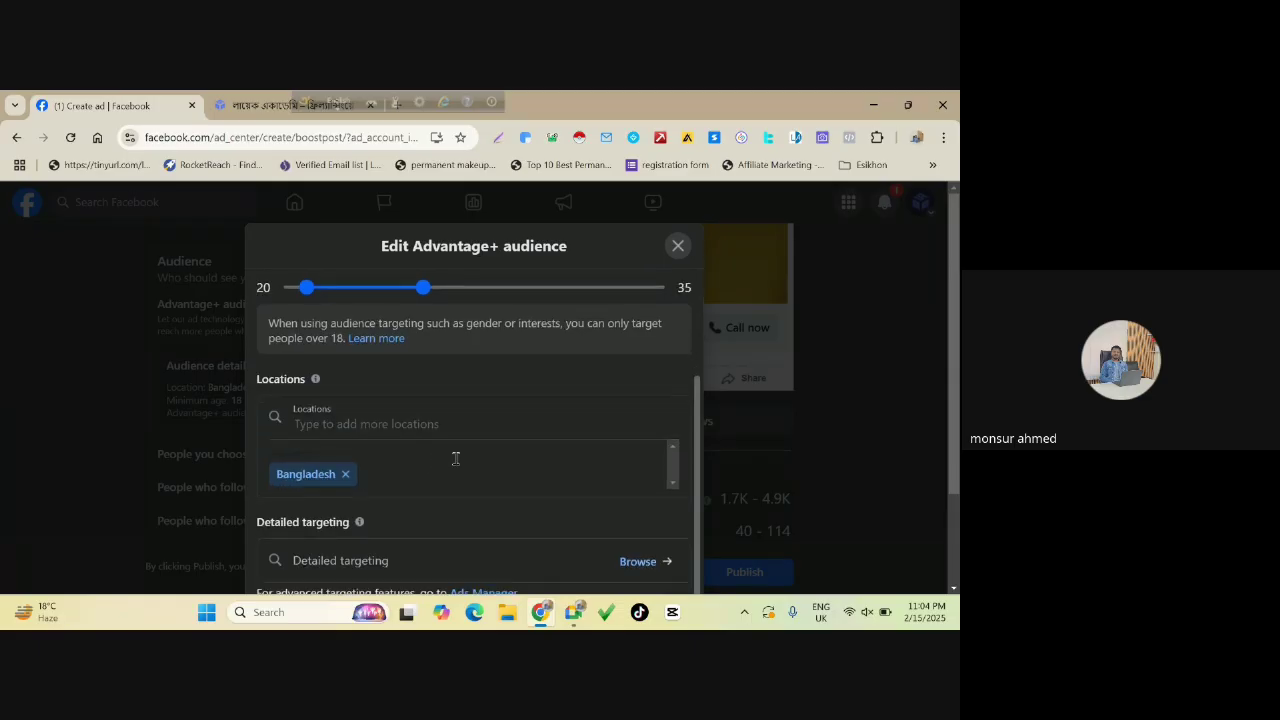
{"action": "left_click", "coordinate": [346, 475]}
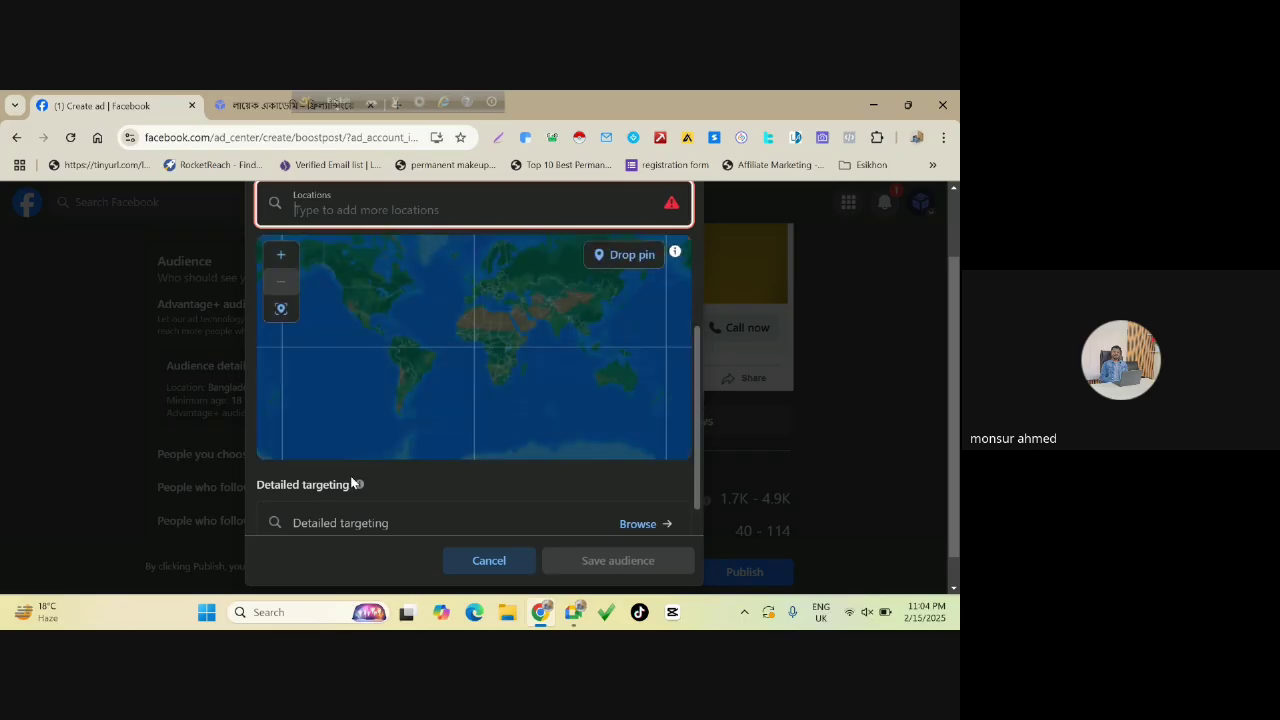
Search the locations for "Rongpur" and add the place Rongpur, Rangpur City, Rangpur Division, Bangladesh.
{"action": "scroll", "coordinate": [365, 300], "scroll_direction": "up", "scroll_amount": 1}
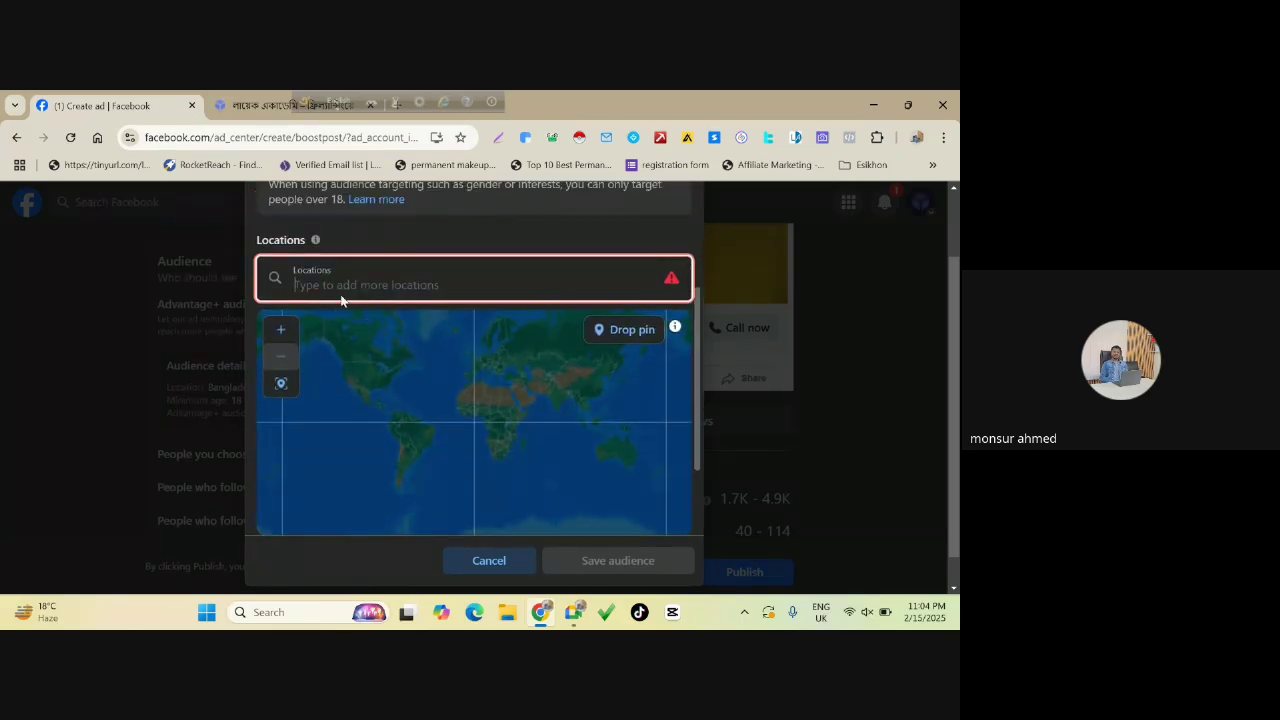
{"action": "type", "text": "R"}
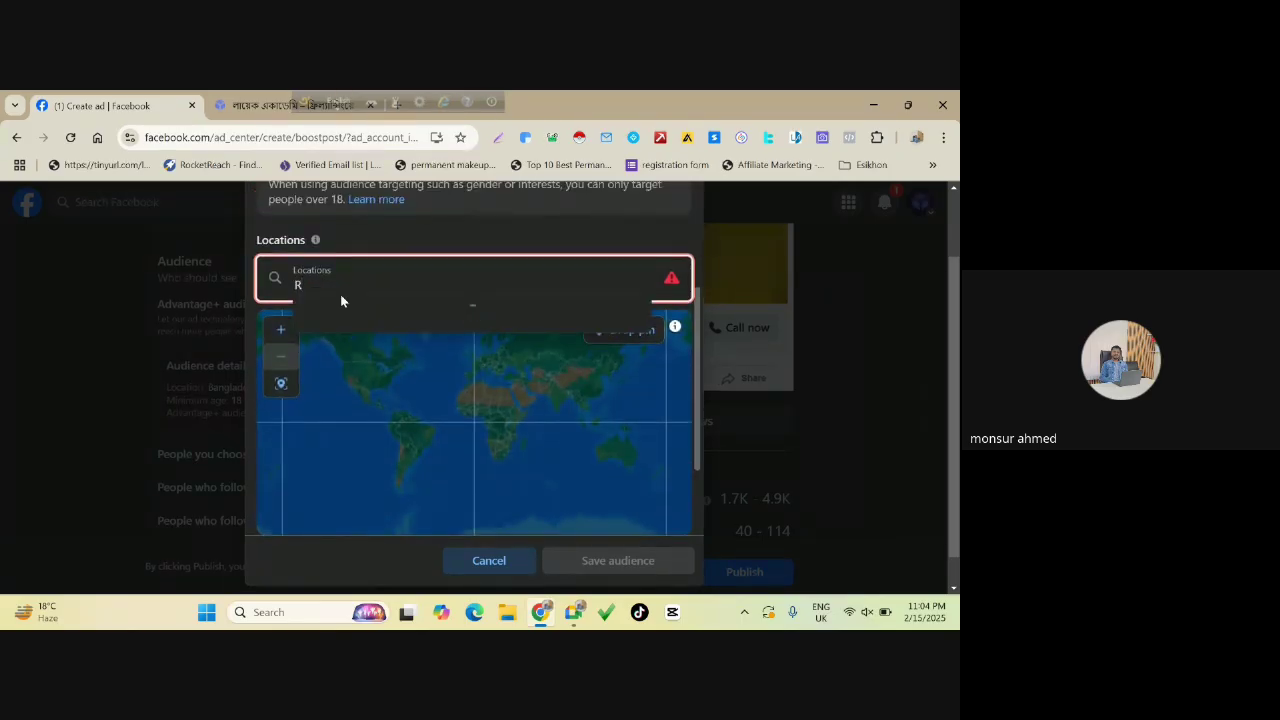
{"action": "type", "text": "ongpur"}
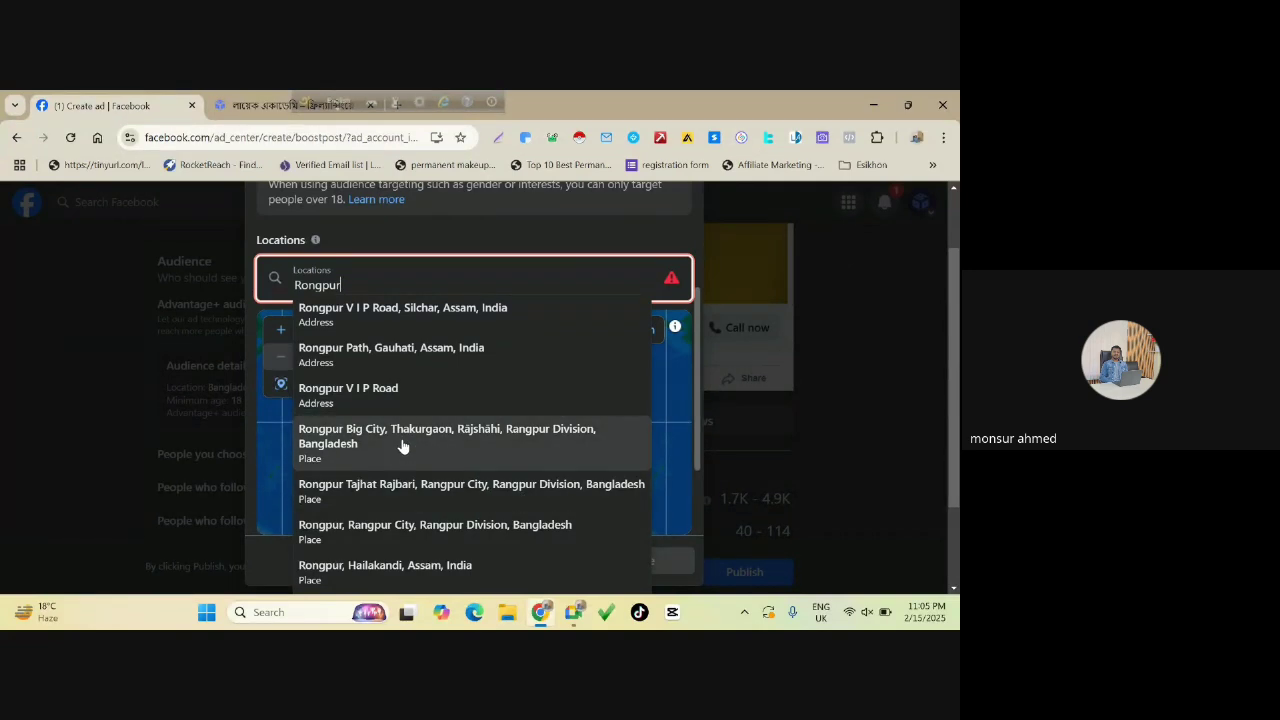
{"action": "scroll", "coordinate": [410, 455], "scroll_direction": "down", "scroll_amount": 1}
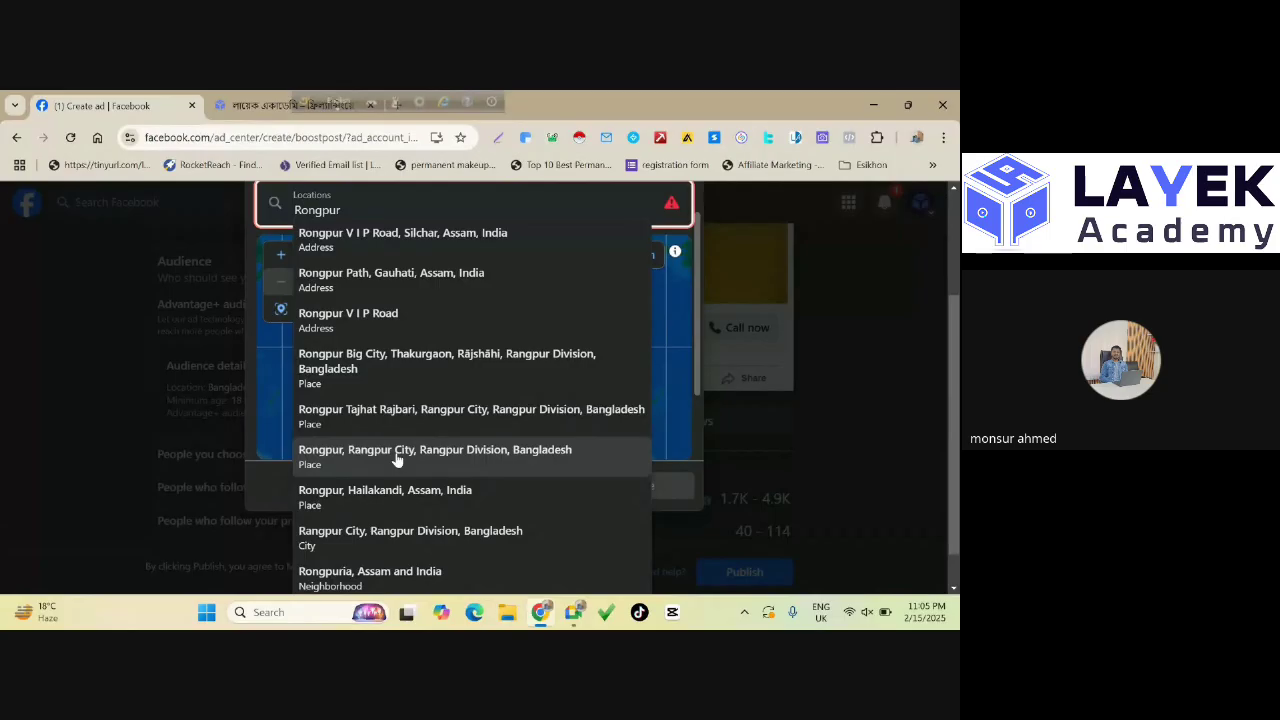
{"action": "left_click", "coordinate": [478, 456]}
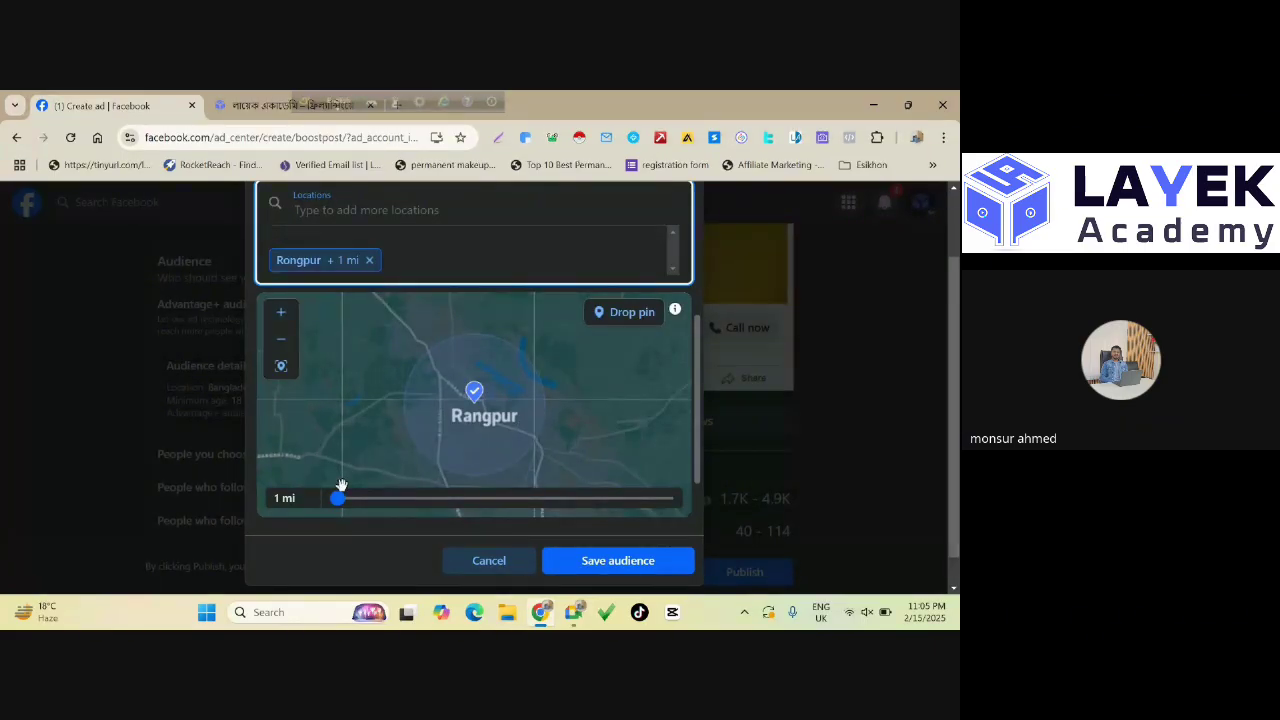
Examine the targeted area around Rangpur and its neighbouring towns on the location map at several scales.
{"action": "scroll", "coordinate": [445, 380], "scroll_direction": "up", "scroll_amount": 2}
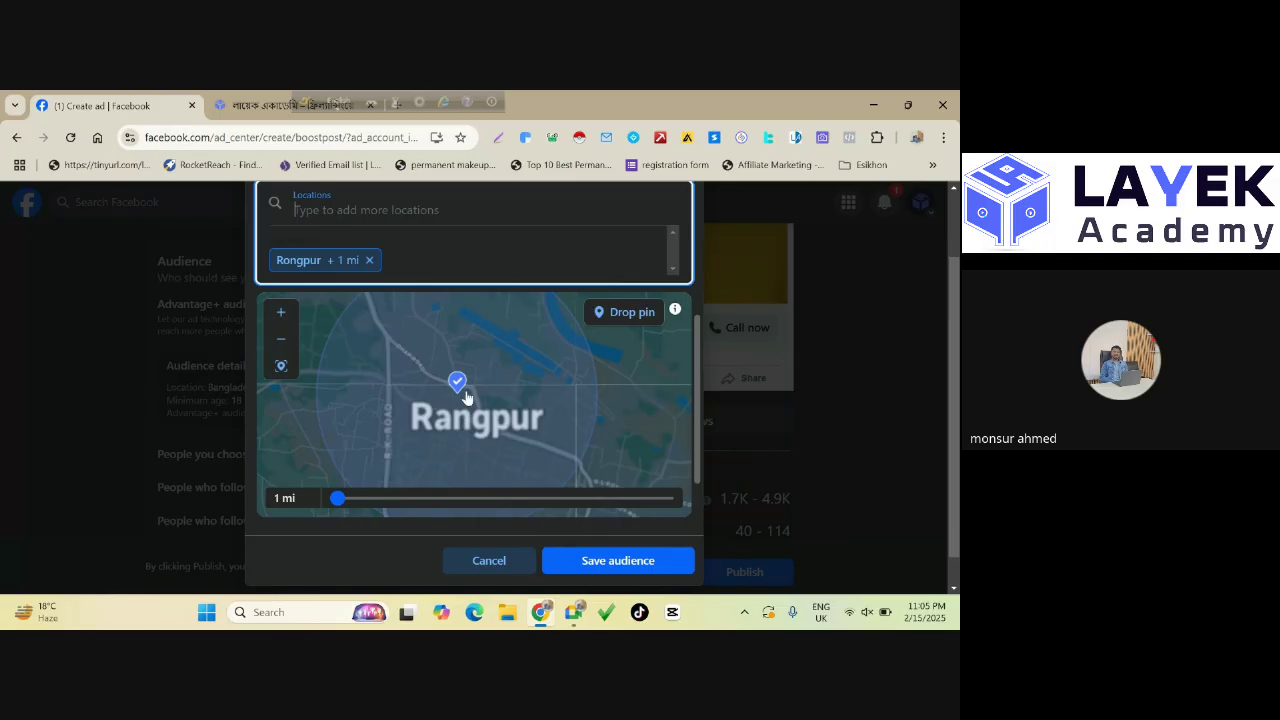
{"action": "left_click_drag", "start_coordinate": [472, 380], "coordinate": [443, 375]}
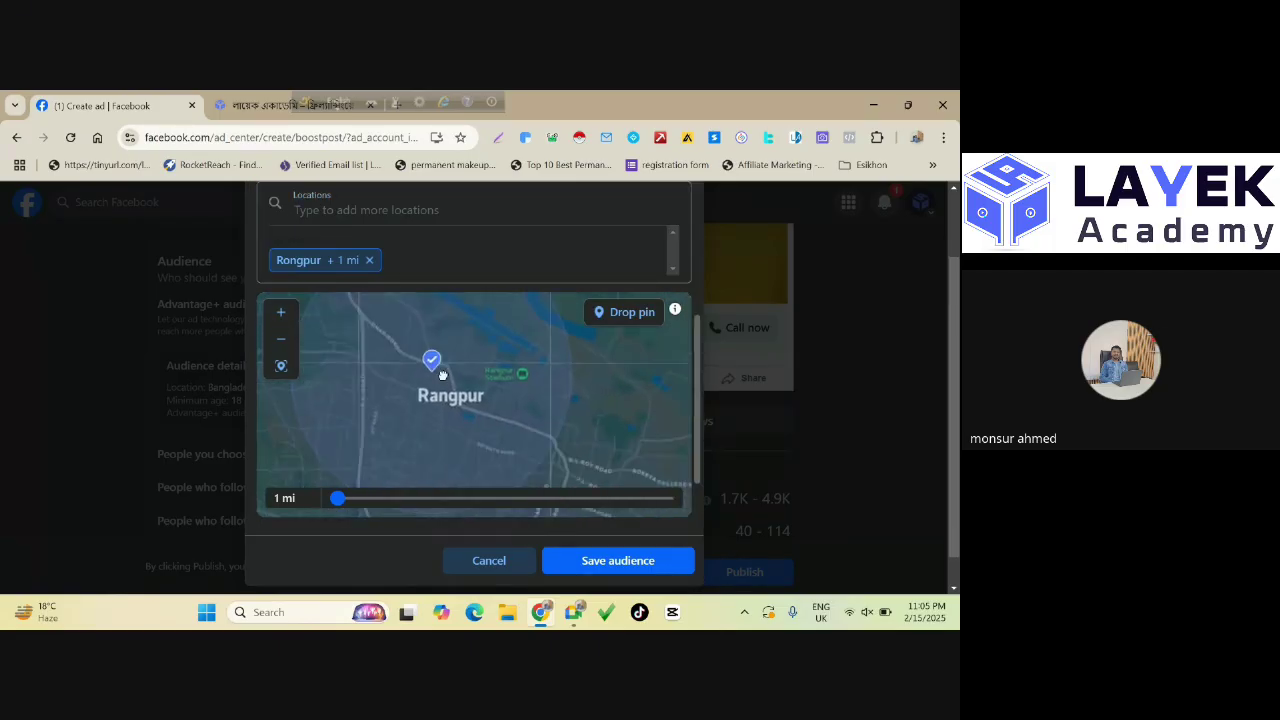
{"action": "scroll", "coordinate": [443, 375], "scroll_direction": "up", "scroll_amount": 1}
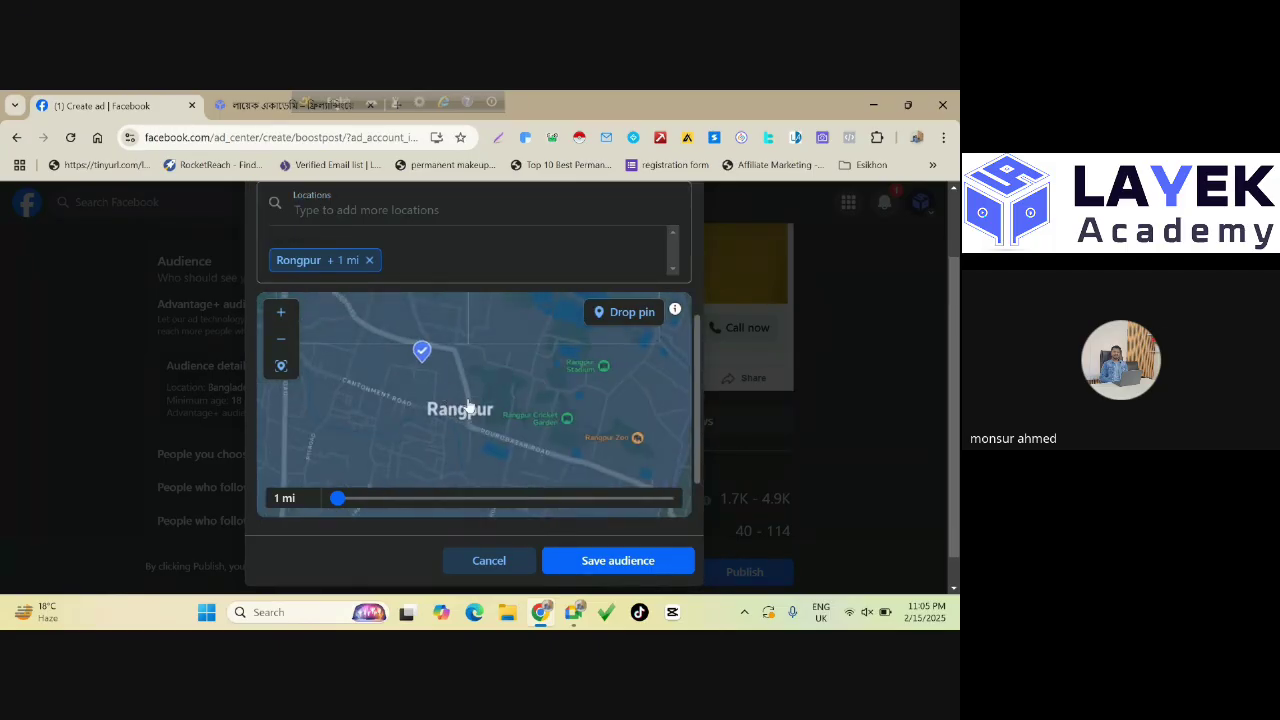
{"action": "left_click_drag", "start_coordinate": [520, 391], "coordinate": [482, 440]}
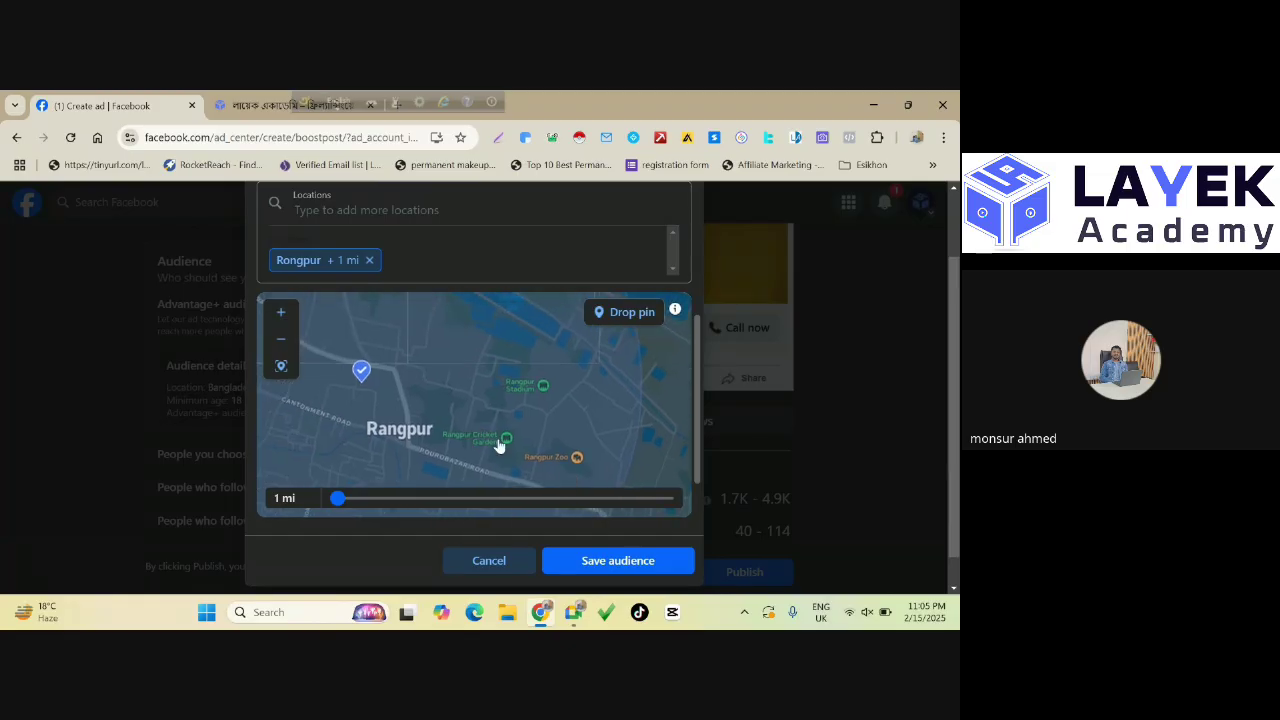
{"action": "left_click_drag", "start_coordinate": [543, 397], "coordinate": [540, 431]}
{"action": "left_click_drag", "start_coordinate": [377, 400], "coordinate": [371, 434]}
{"action": "scroll", "coordinate": [374, 386], "scroll_direction": "down", "scroll_amount": 3}
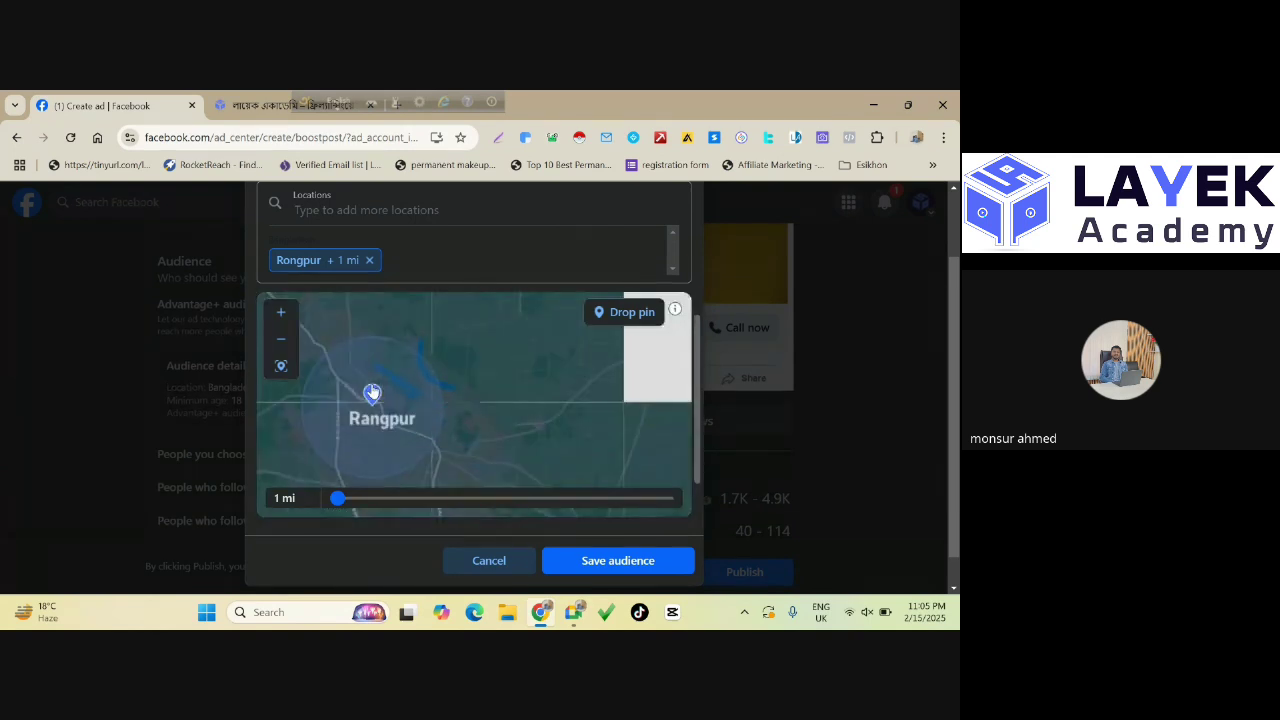
{"action": "scroll", "coordinate": [371, 392], "scroll_direction": "down", "scroll_amount": 3}
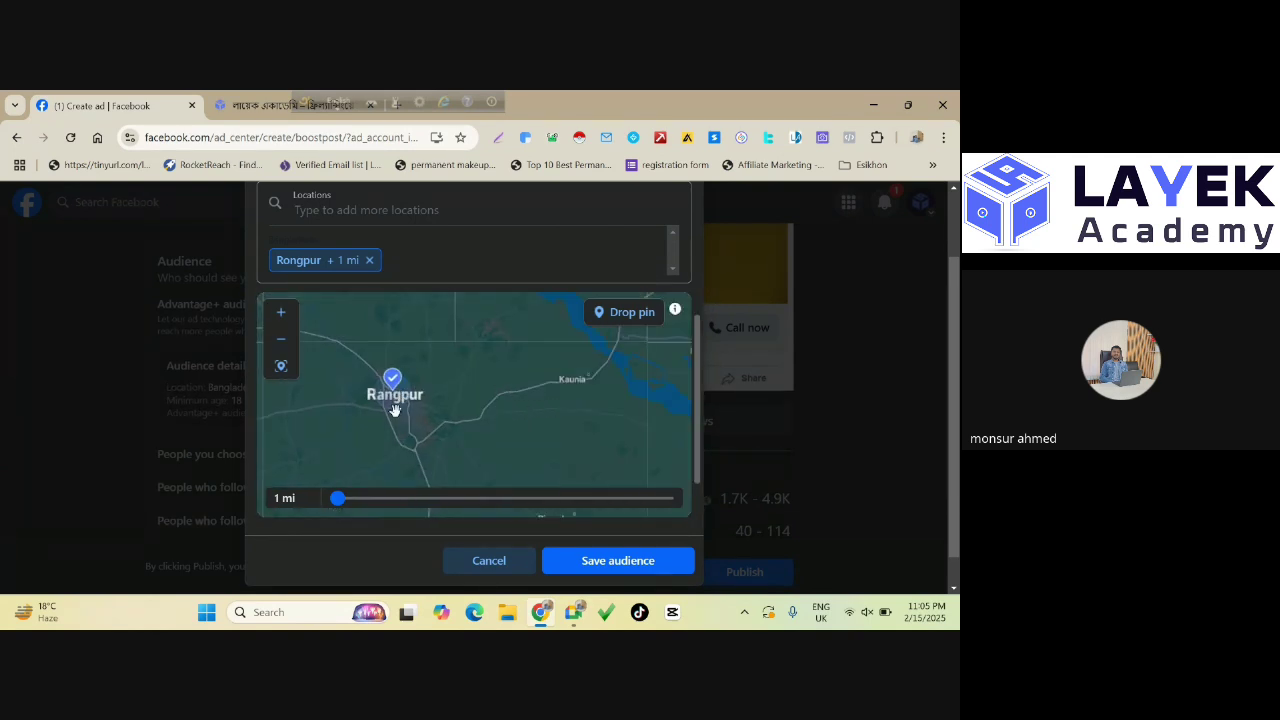
{"action": "left_click_drag", "start_coordinate": [395, 410], "coordinate": [457, 447]}
{"action": "scroll", "coordinate": [432, 397], "scroll_direction": "down", "scroll_amount": 2}
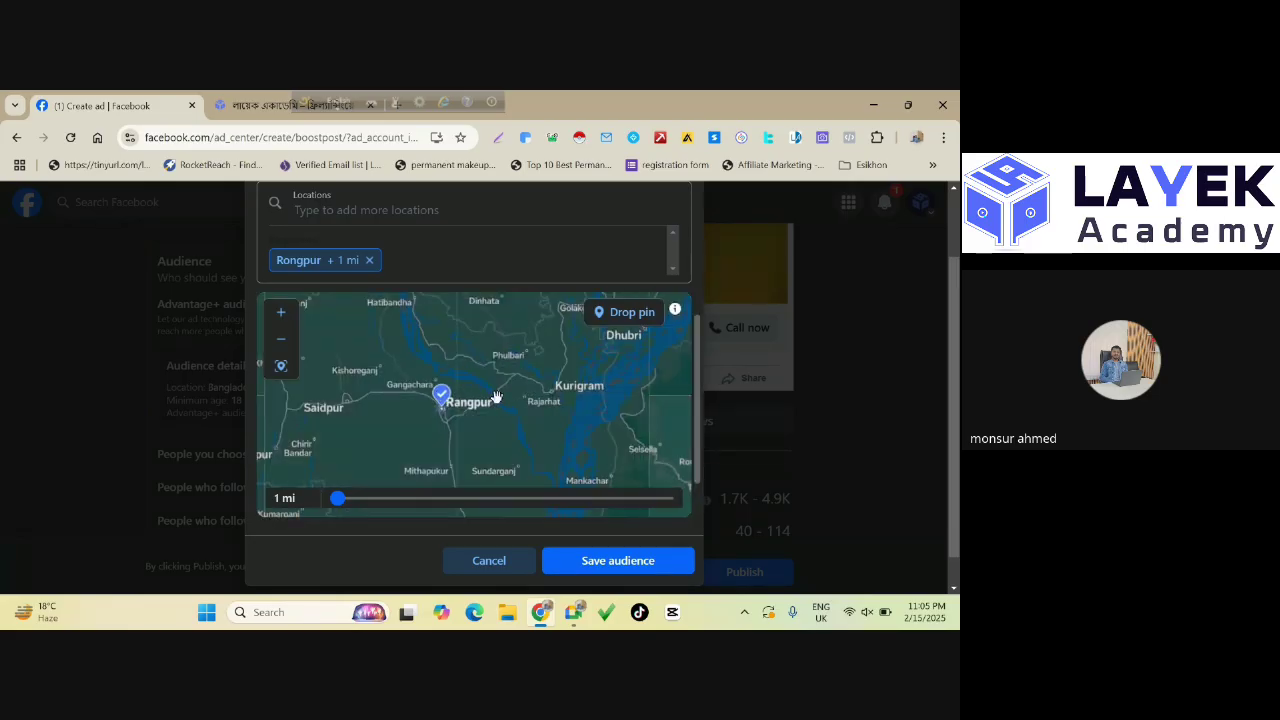
{"action": "scroll", "coordinate": [470, 402], "scroll_direction": "down", "scroll_amount": 1}
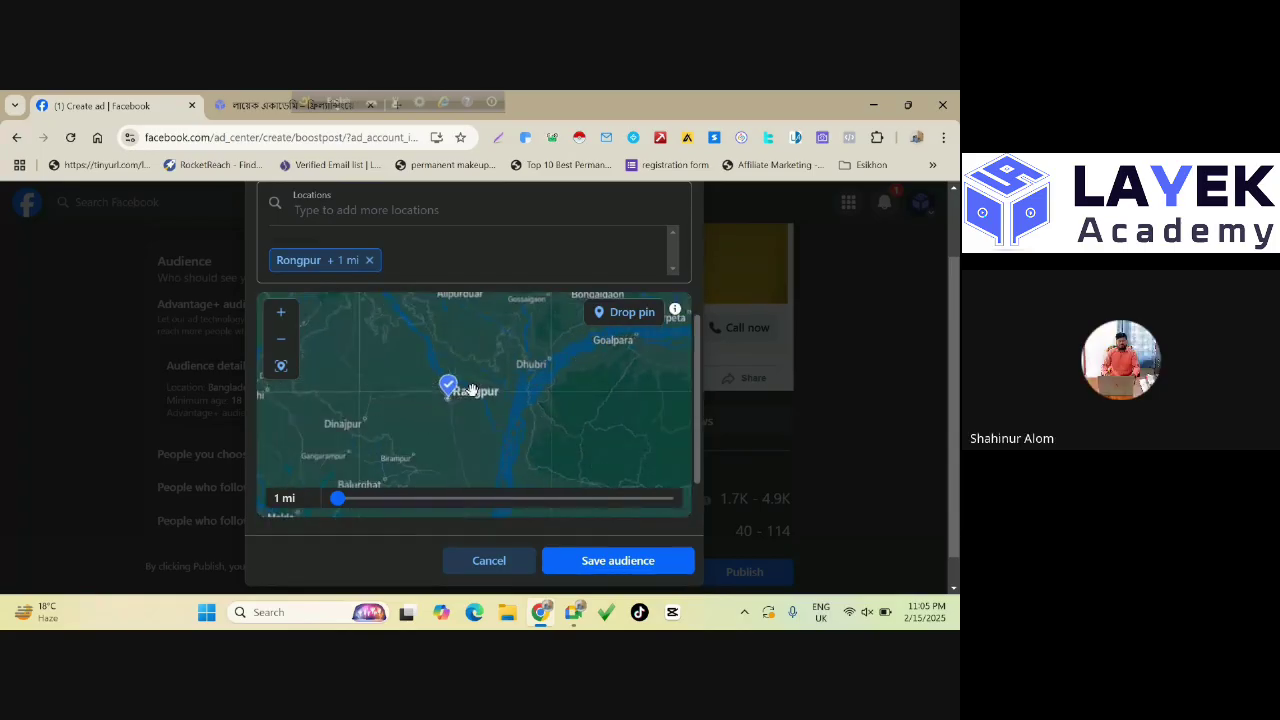
{"action": "scroll", "coordinate": [478, 404], "scroll_direction": "down", "scroll_amount": 1}
{"action": "scroll", "coordinate": [478, 404], "scroll_direction": "up", "scroll_amount": 2}
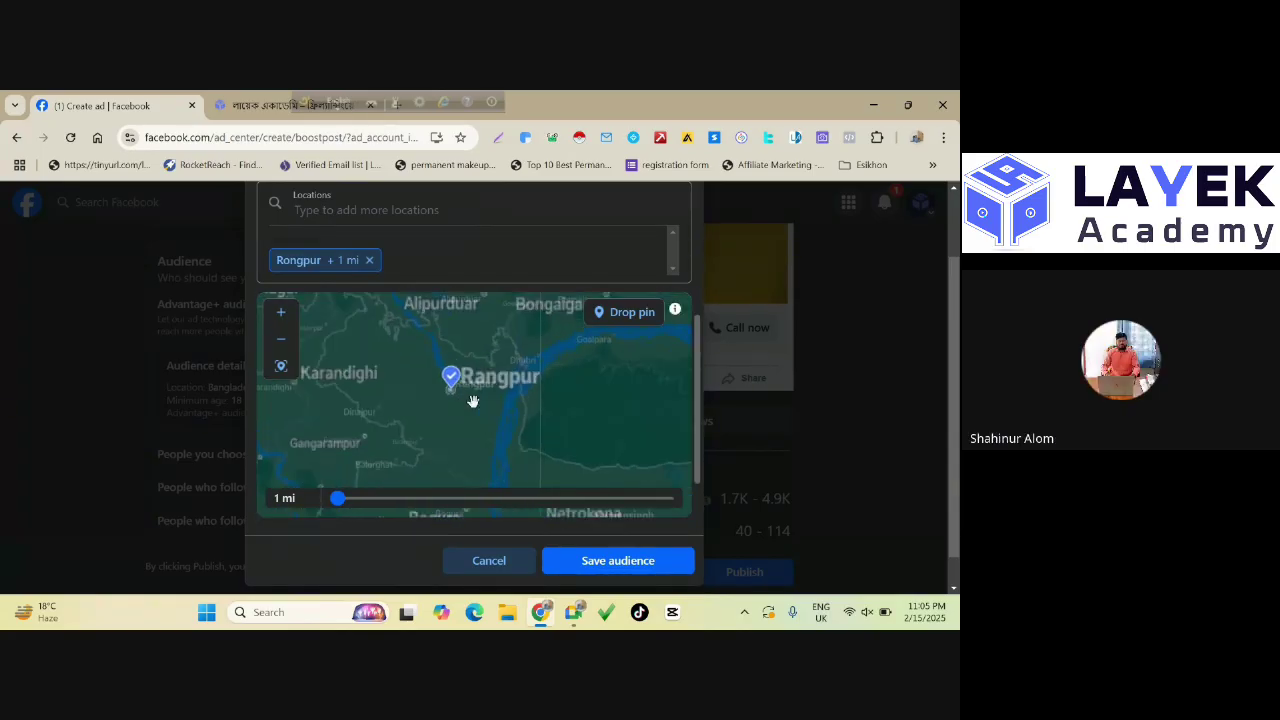
{"action": "scroll", "coordinate": [415, 389], "scroll_direction": "up", "scroll_amount": 1}
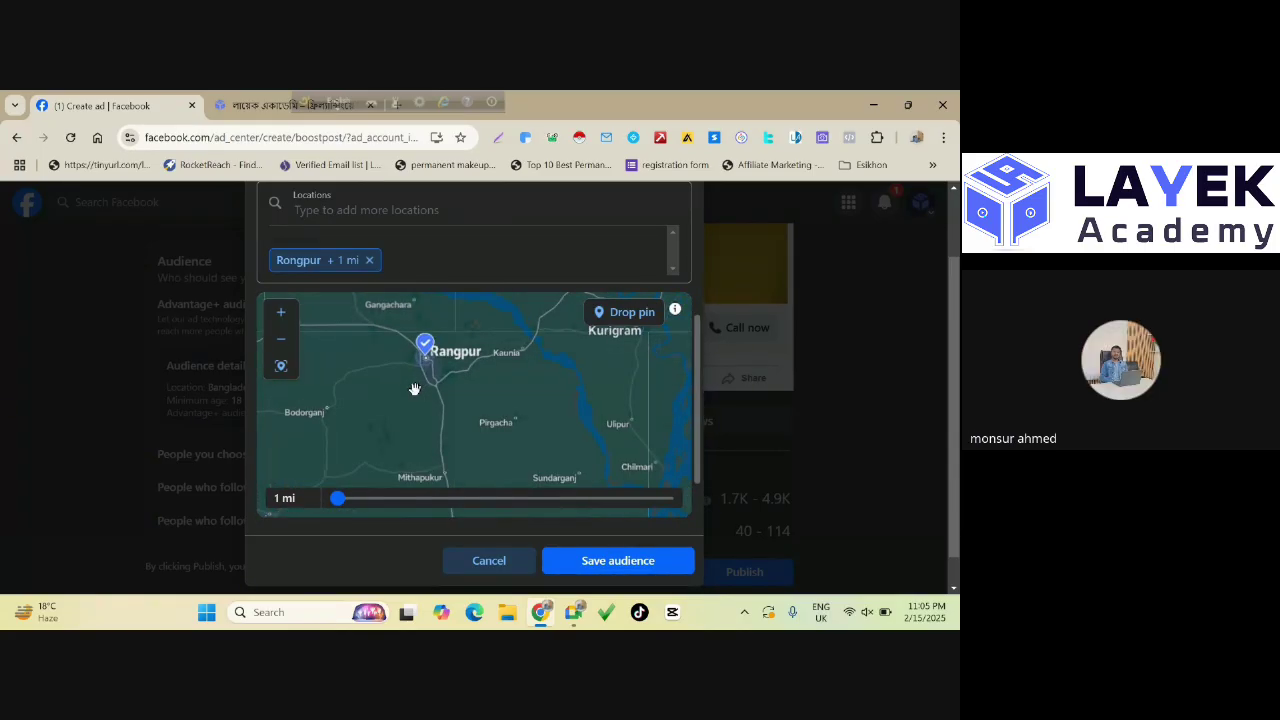
Widen the Rongpur location's radius to 2 mi and remove that location from the audience.
{"action": "left_click_drag", "start_coordinate": [386, 349], "coordinate": [400, 432]}
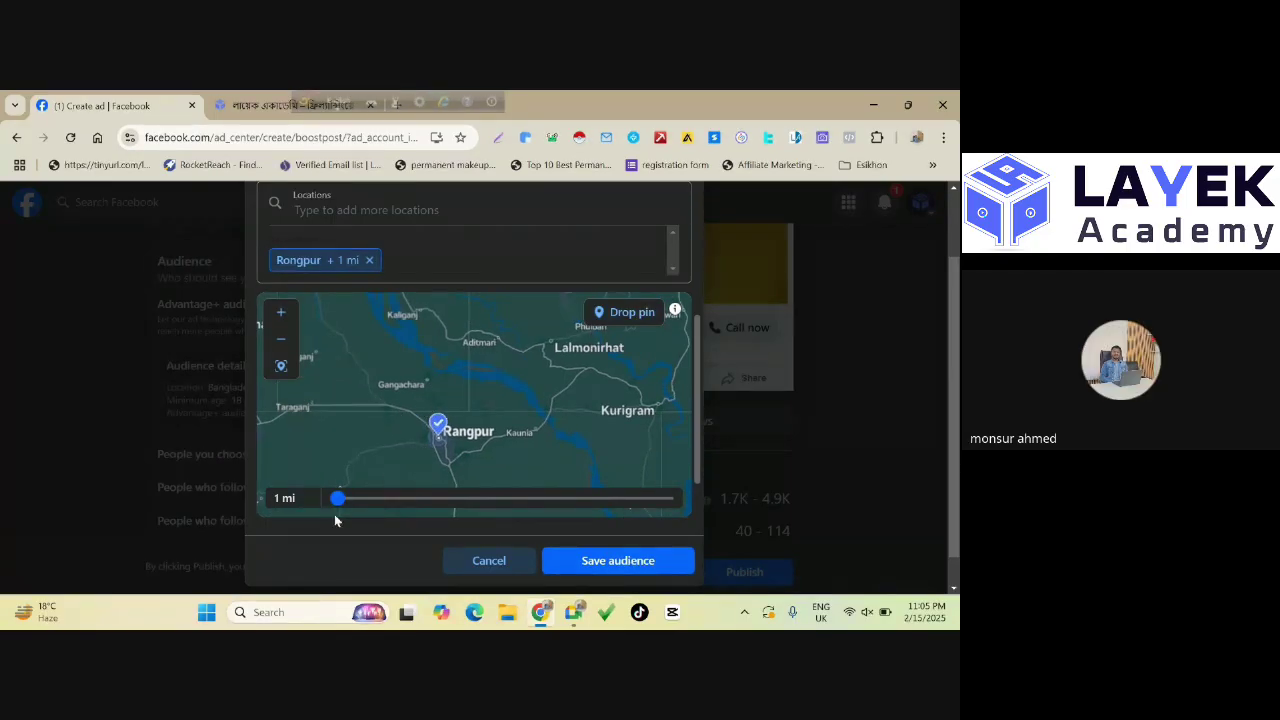
{"action": "left_click_drag", "start_coordinate": [339, 504], "coordinate": [345, 500]}
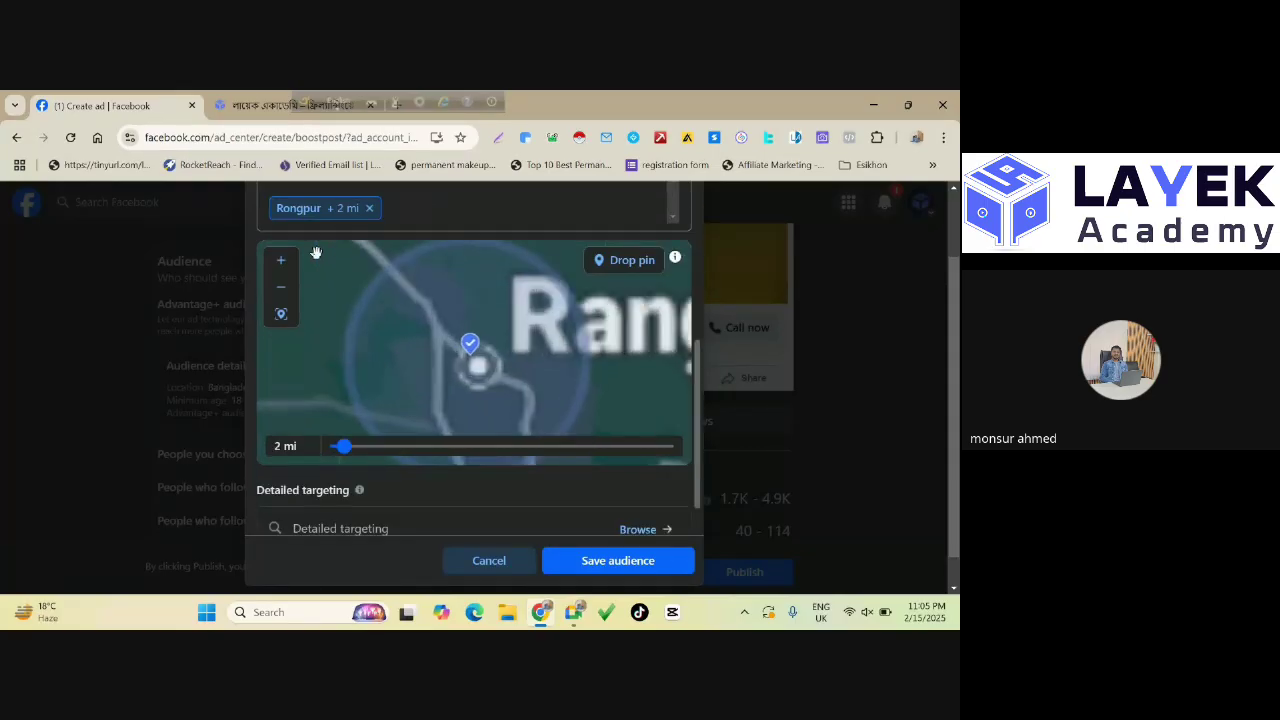
{"action": "left_click", "coordinate": [369, 208]}
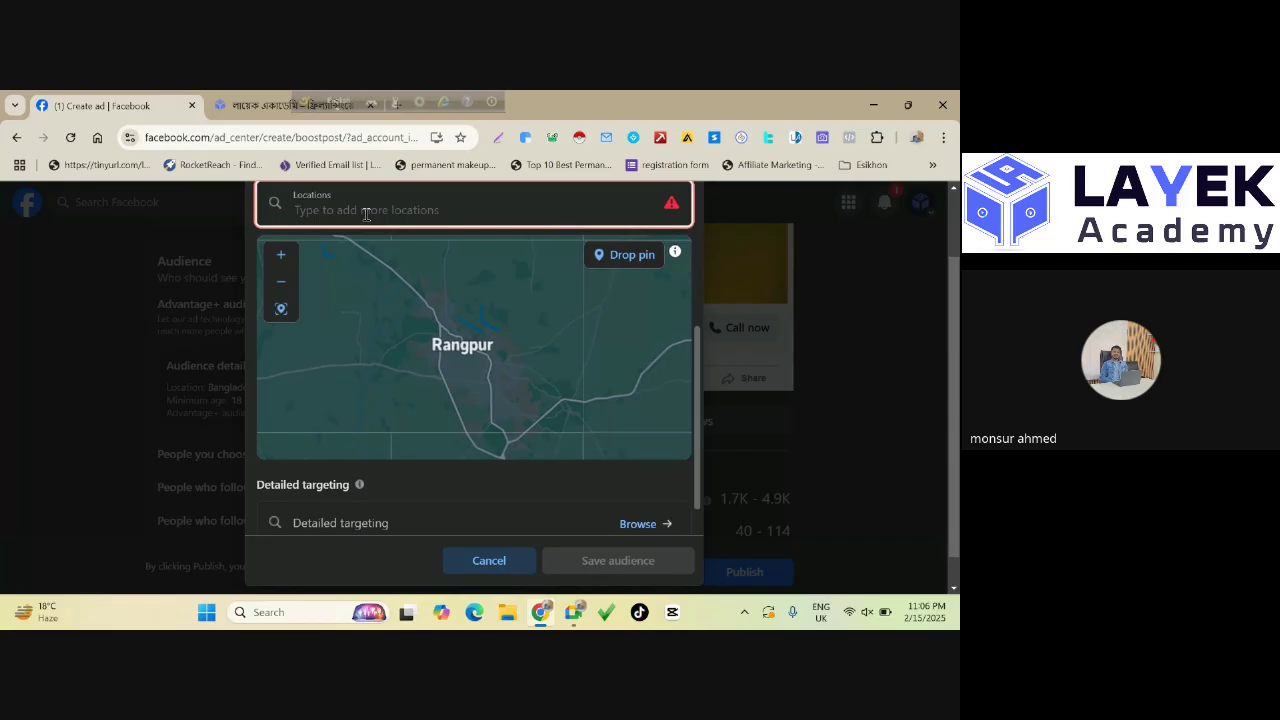
Search the locations for "rongpur division", add the place Rangpur Division germents business, and inspect its area on the map.
{"action": "type", "text": "ron"}
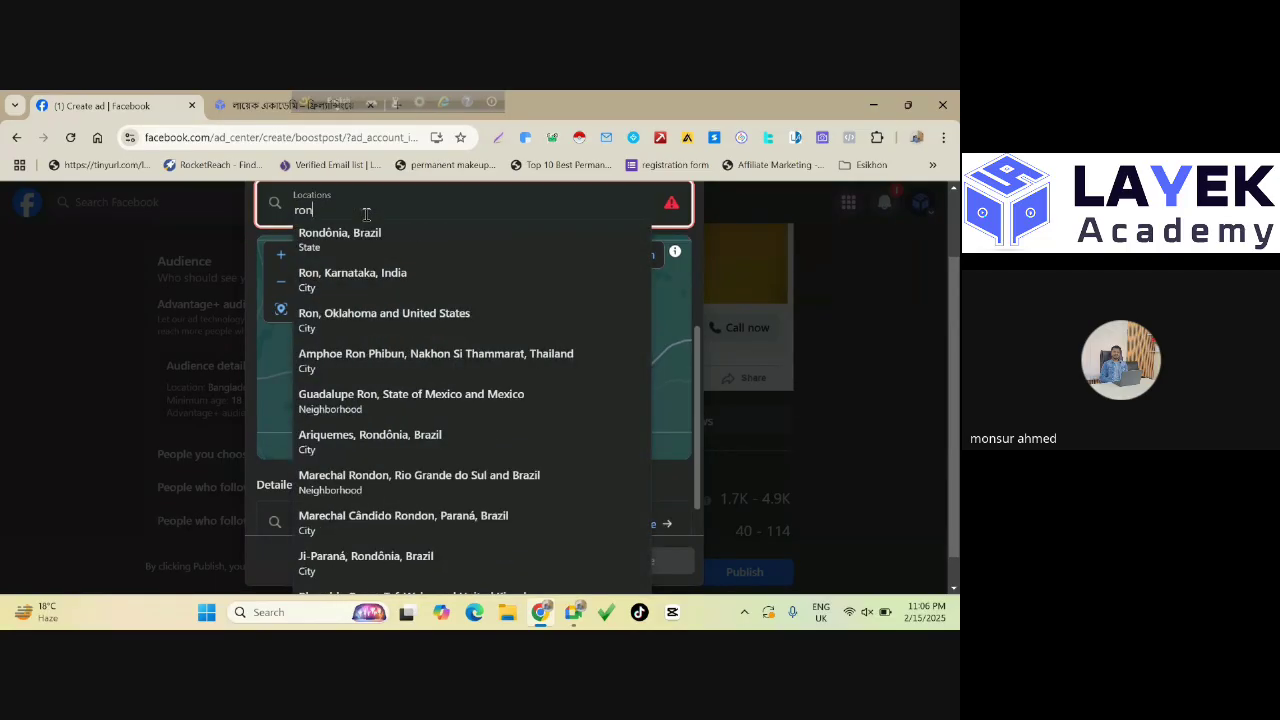
{"action": "type", "text": "gpur di"}
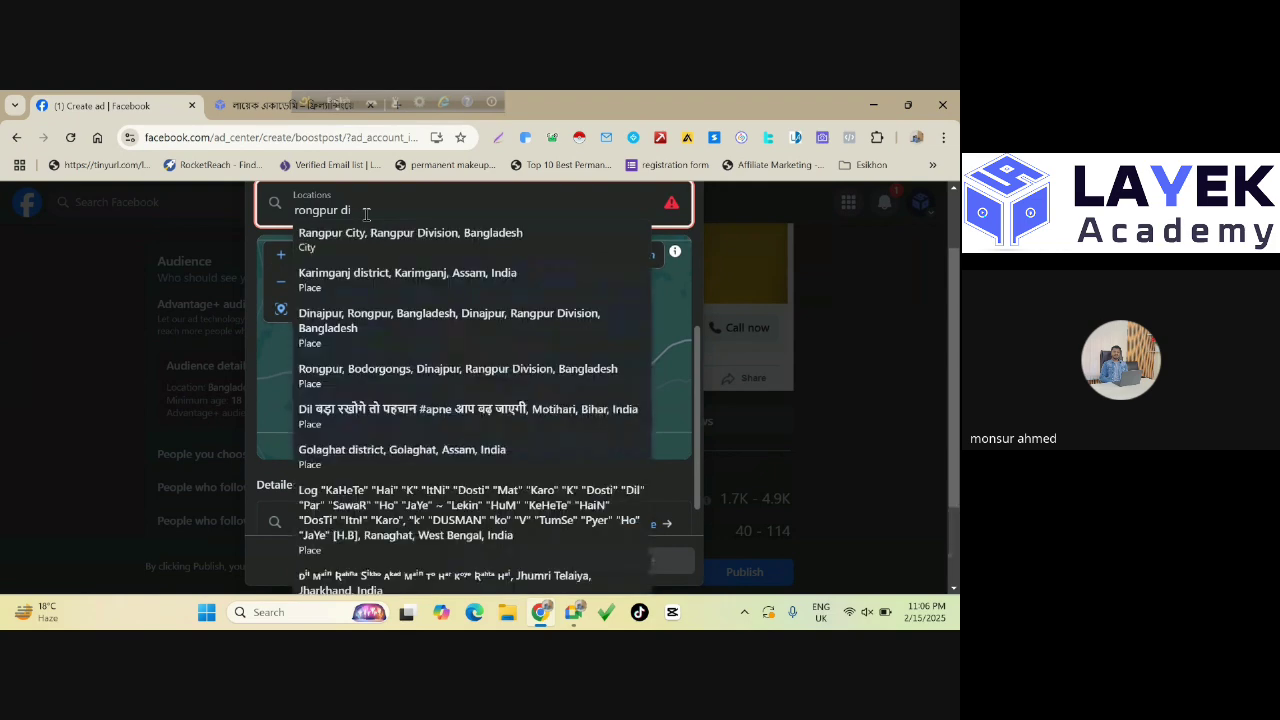
{"action": "type", "text": "v"}
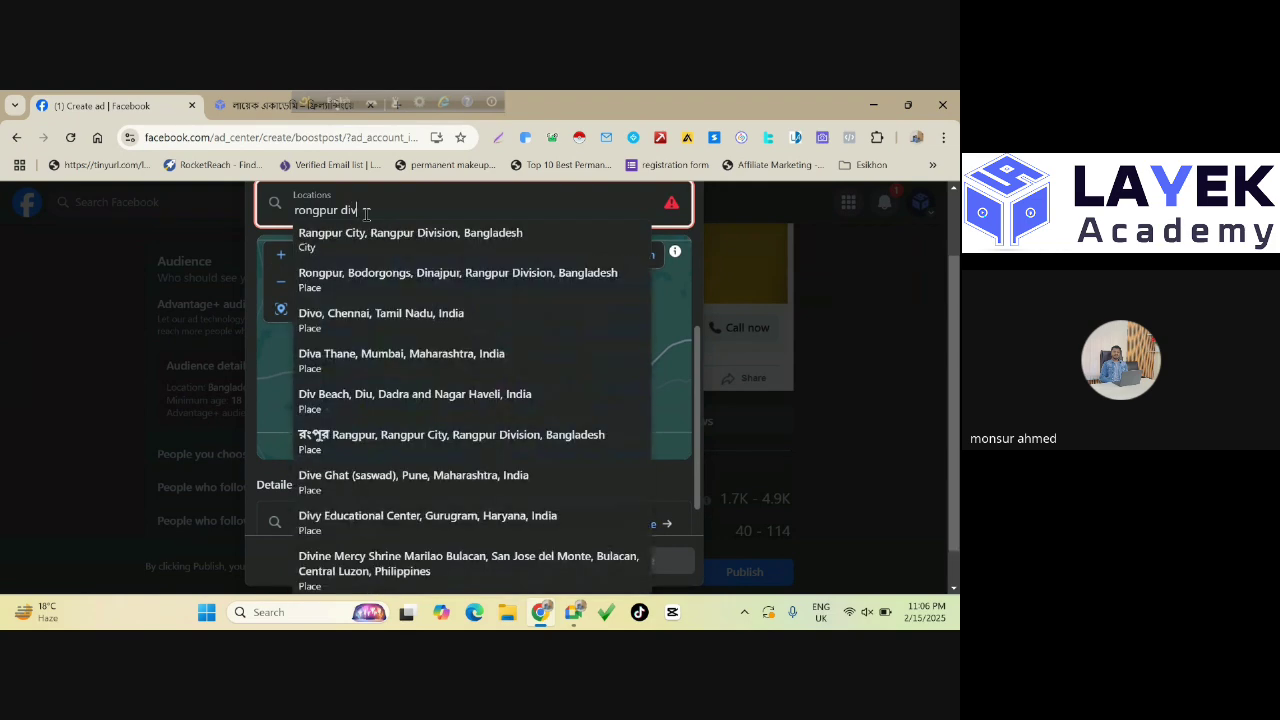
{"action": "type", "text": "i"}
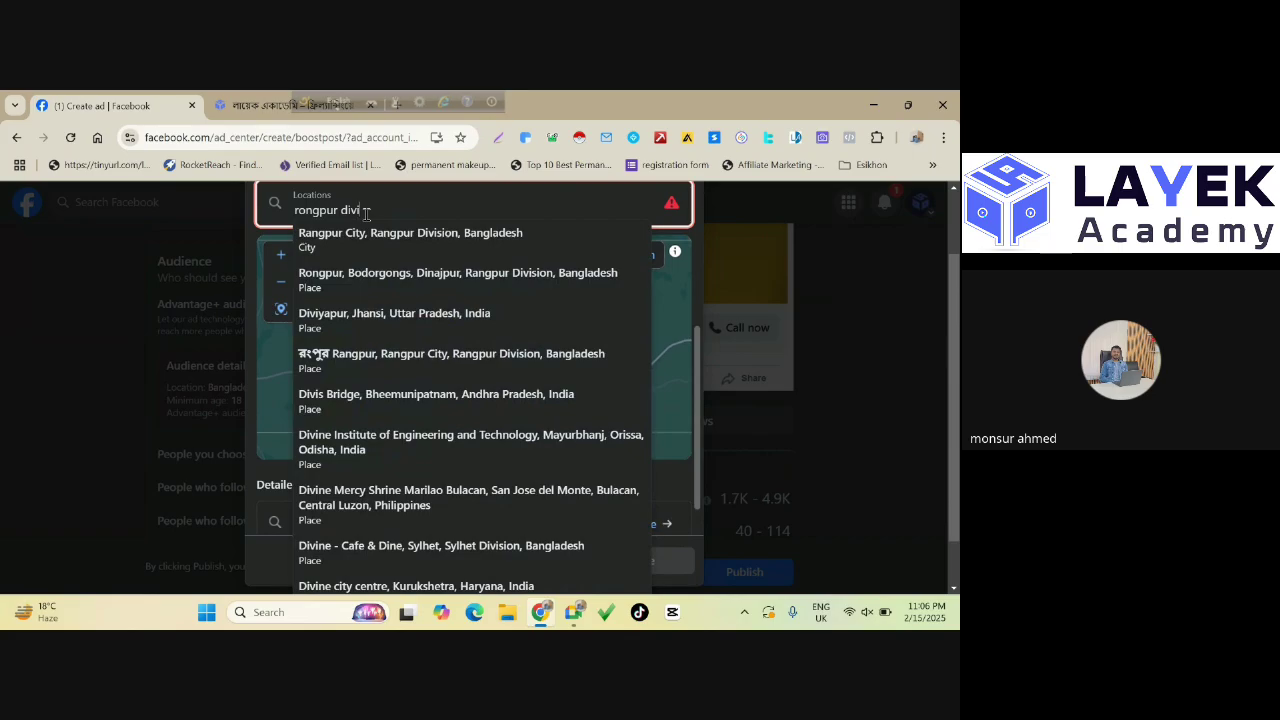
{"action": "type", "text": "sion"}
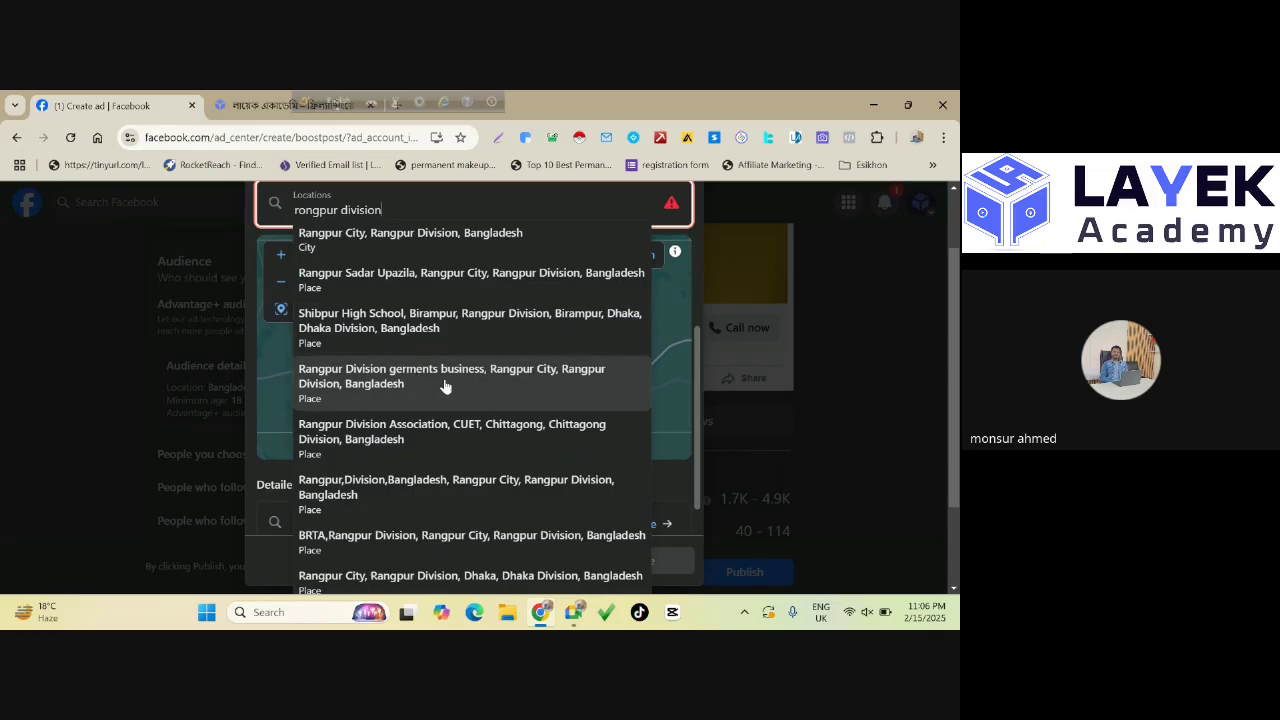
{"action": "scroll", "coordinate": [446, 387], "scroll_direction": "down", "scroll_amount": 2}
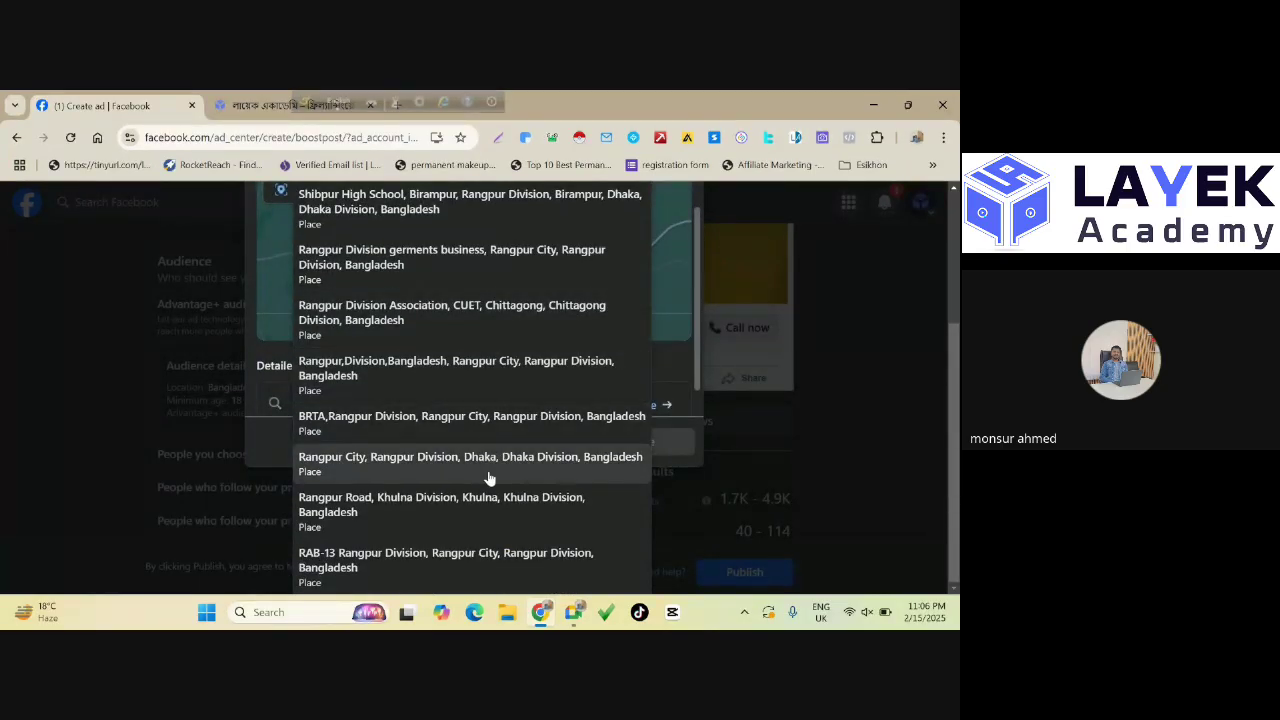
{"action": "scroll", "coordinate": [490, 478], "scroll_direction": "up", "scroll_amount": 2}
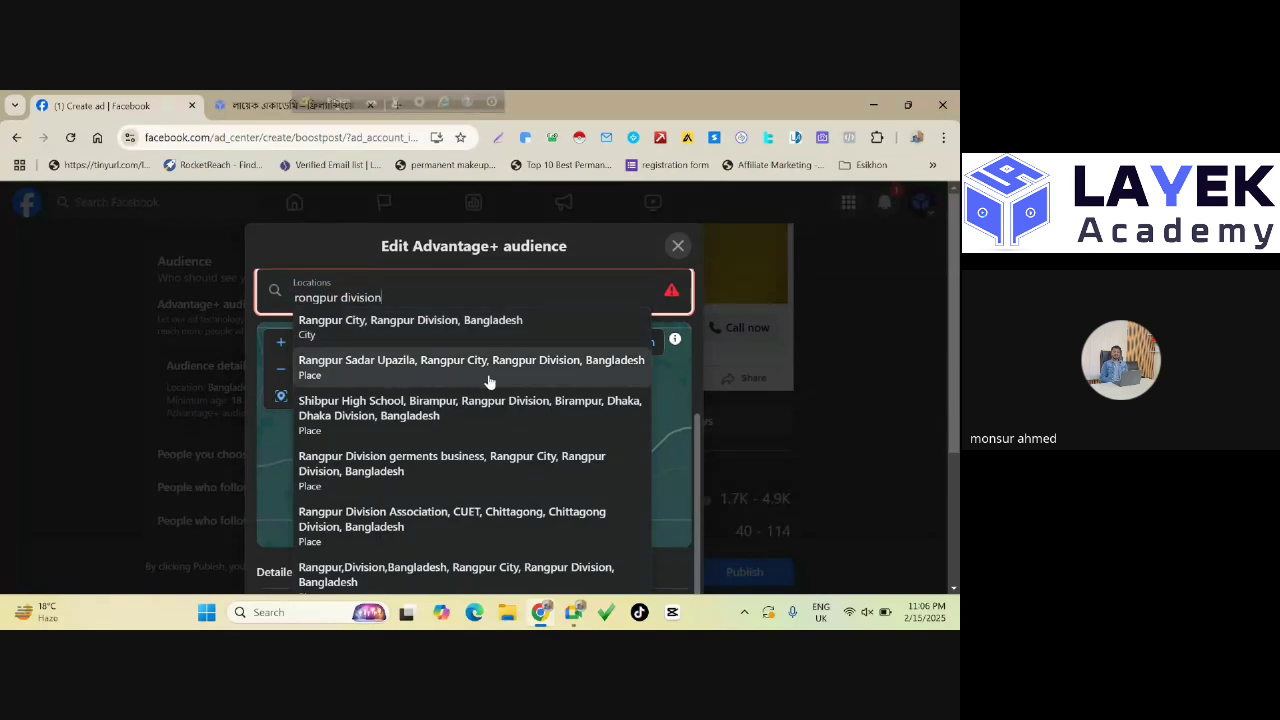
{"action": "scroll", "coordinate": [480, 370], "scroll_direction": "down", "scroll_amount": 1}
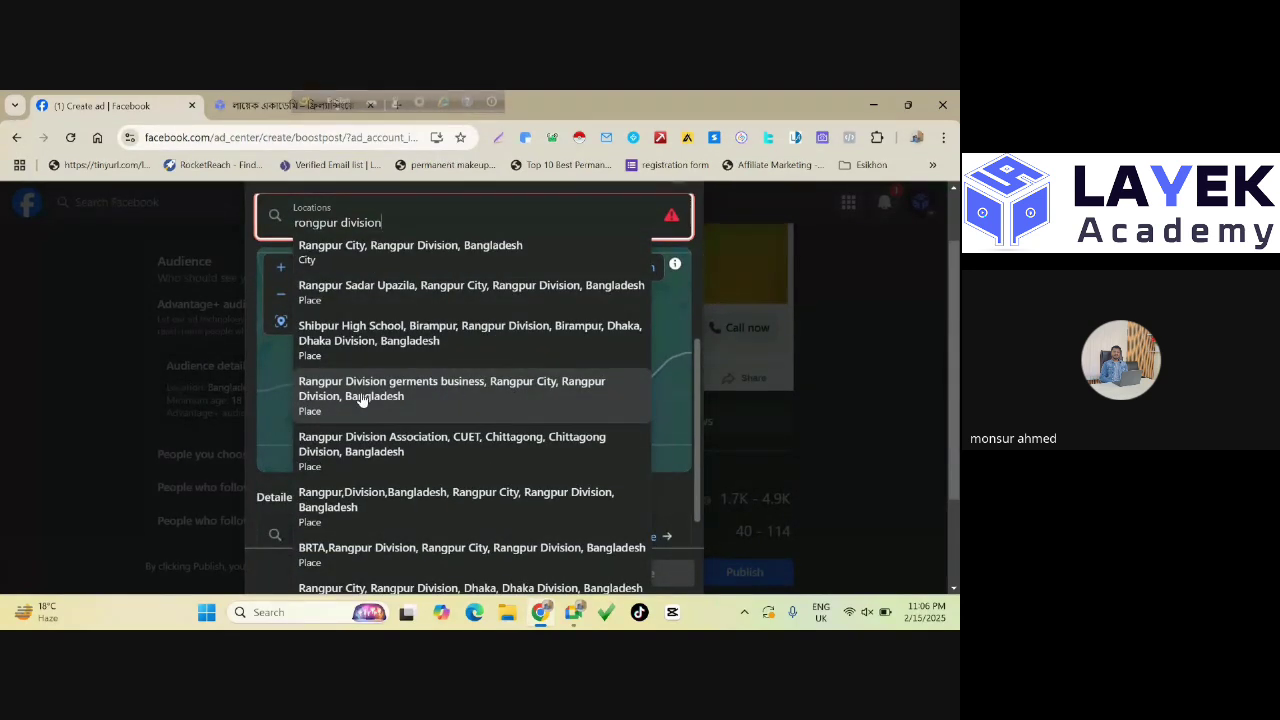
{"action": "left_click", "coordinate": [454, 400]}
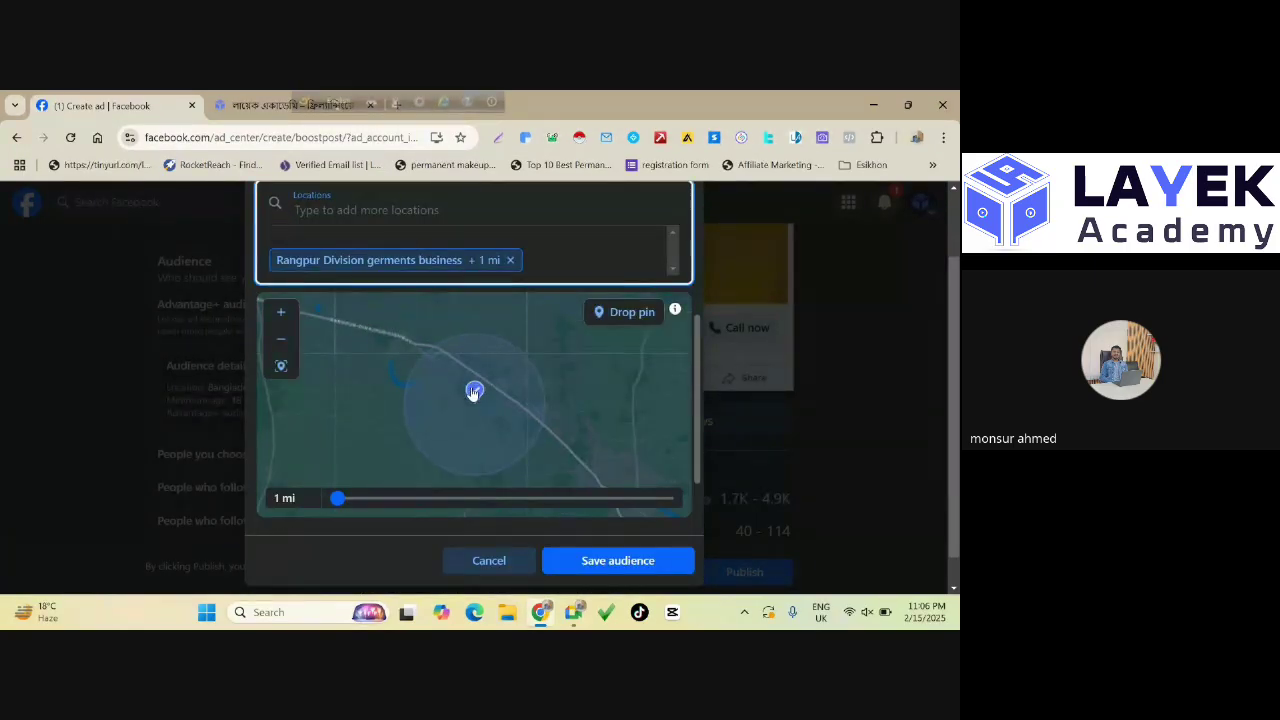
{"action": "scroll", "coordinate": [474, 391], "scroll_direction": "down", "scroll_amount": 1}
{"action": "scroll", "coordinate": [473, 392], "scroll_direction": "down", "scroll_amount": 1}
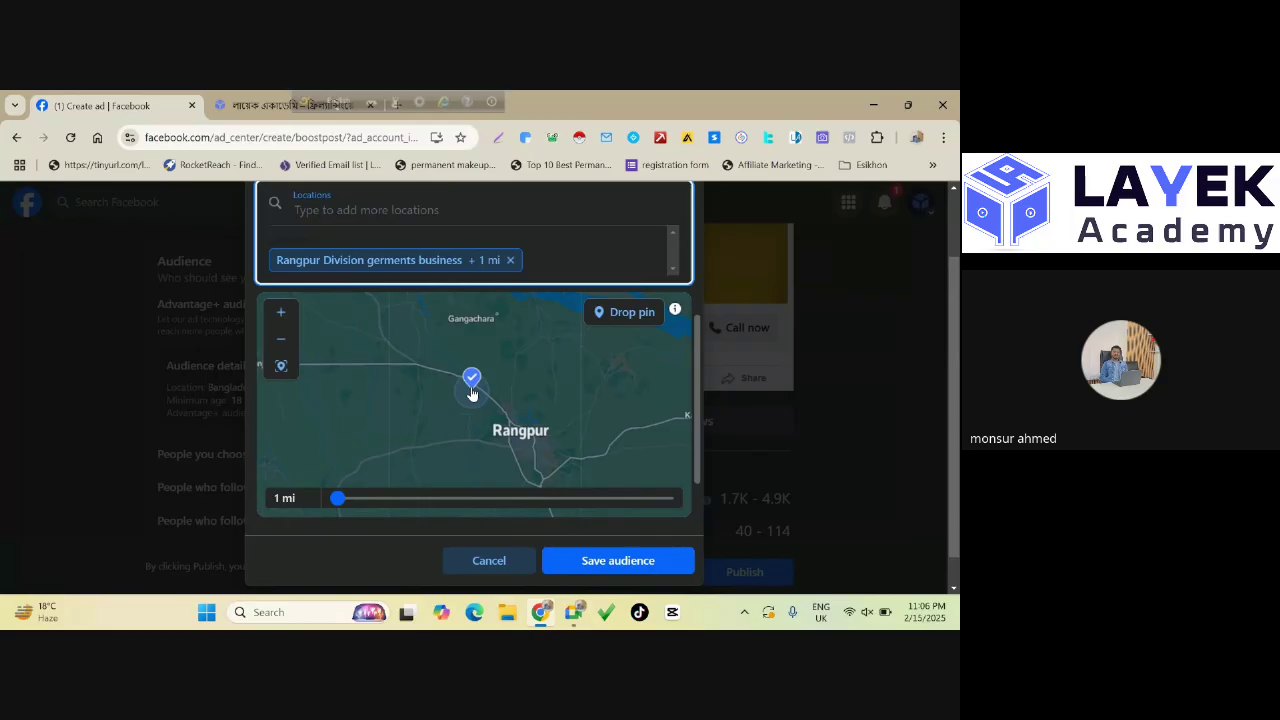
{"action": "scroll", "coordinate": [474, 392], "scroll_direction": "up", "scroll_amount": 4}
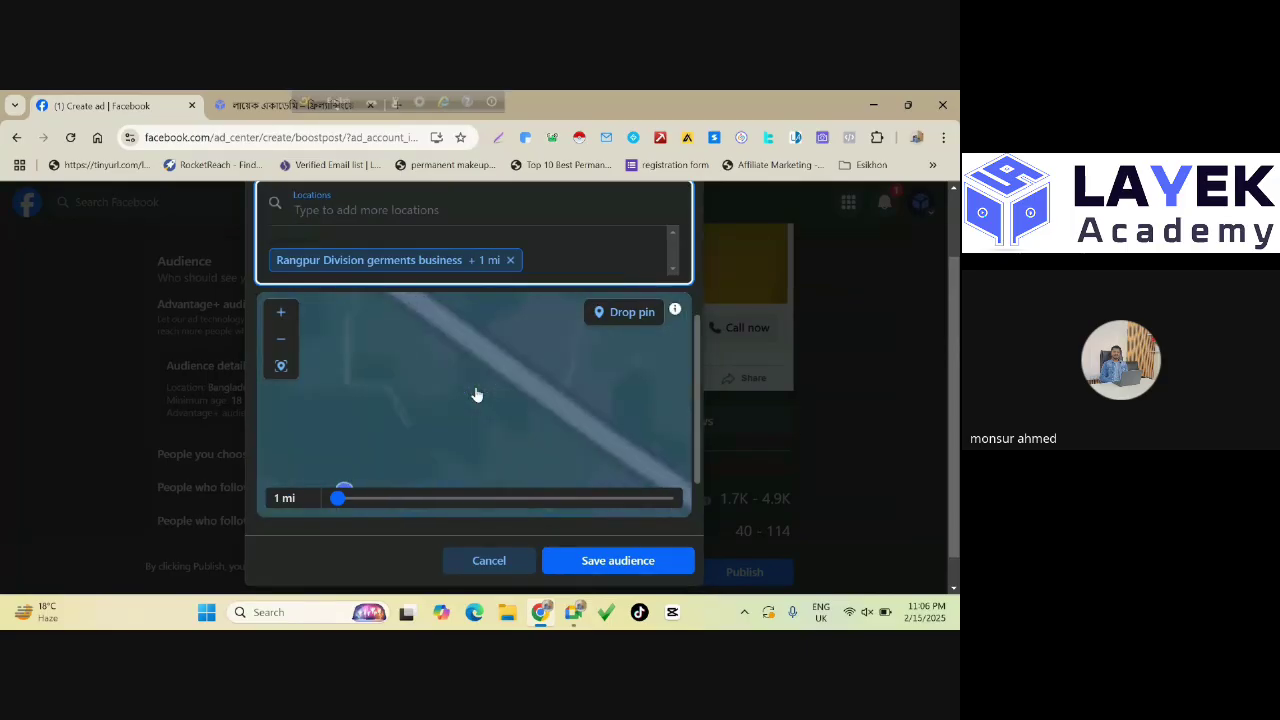
Replace the Rangpur Division germents business location with the state Rangpur Division, Bangladesh.
{"action": "scroll", "coordinate": [428, 350], "scroll_direction": "down", "scroll_amount": 3}
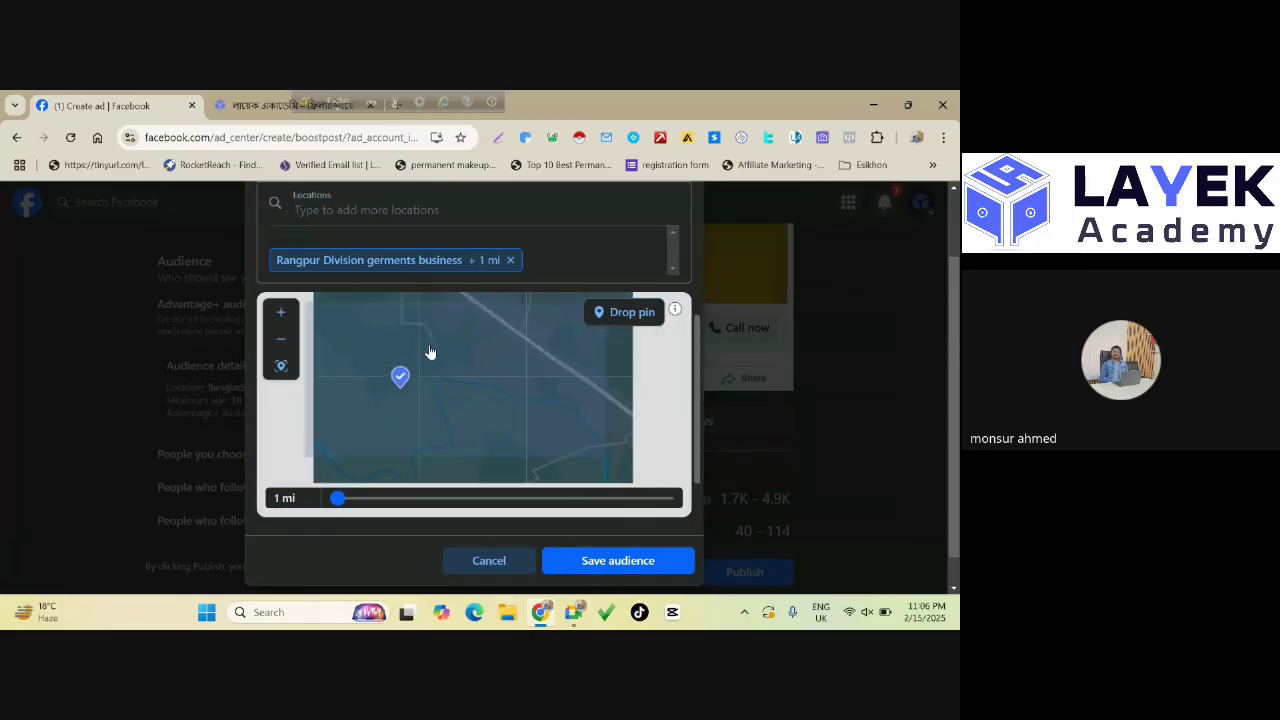
{"action": "left_click", "coordinate": [511, 260]}
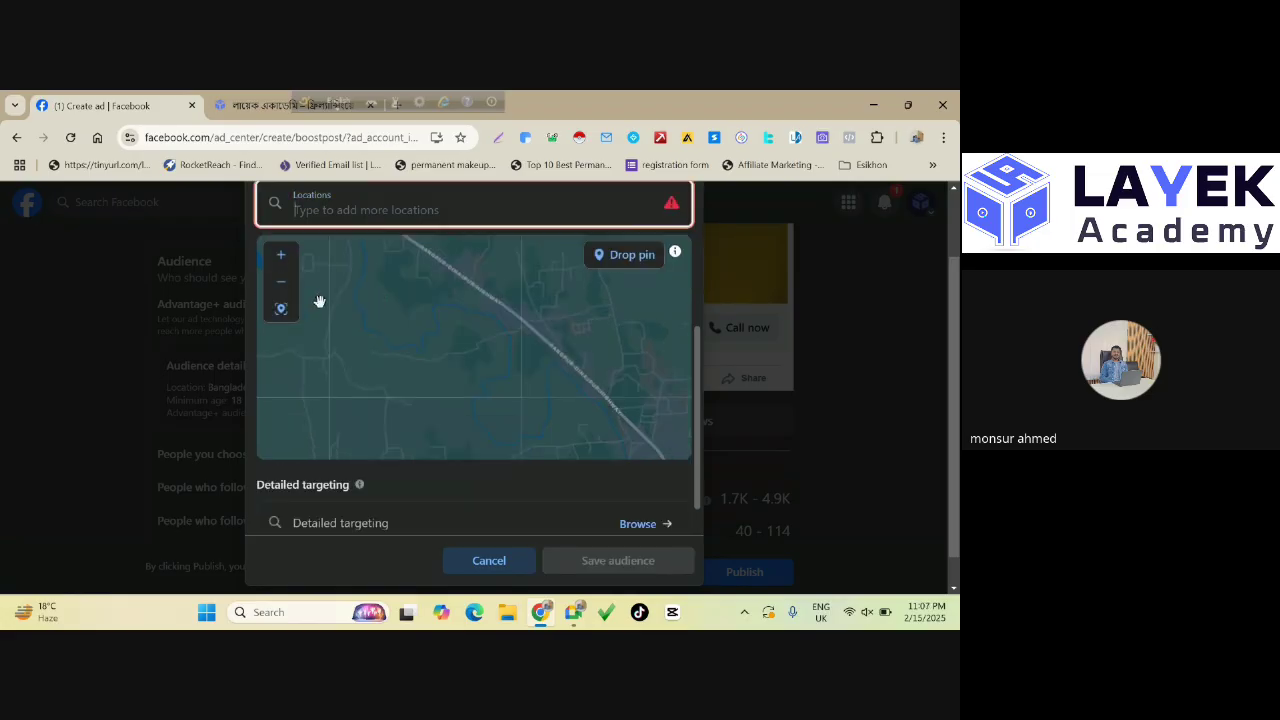
{"action": "type", "text": "R"}
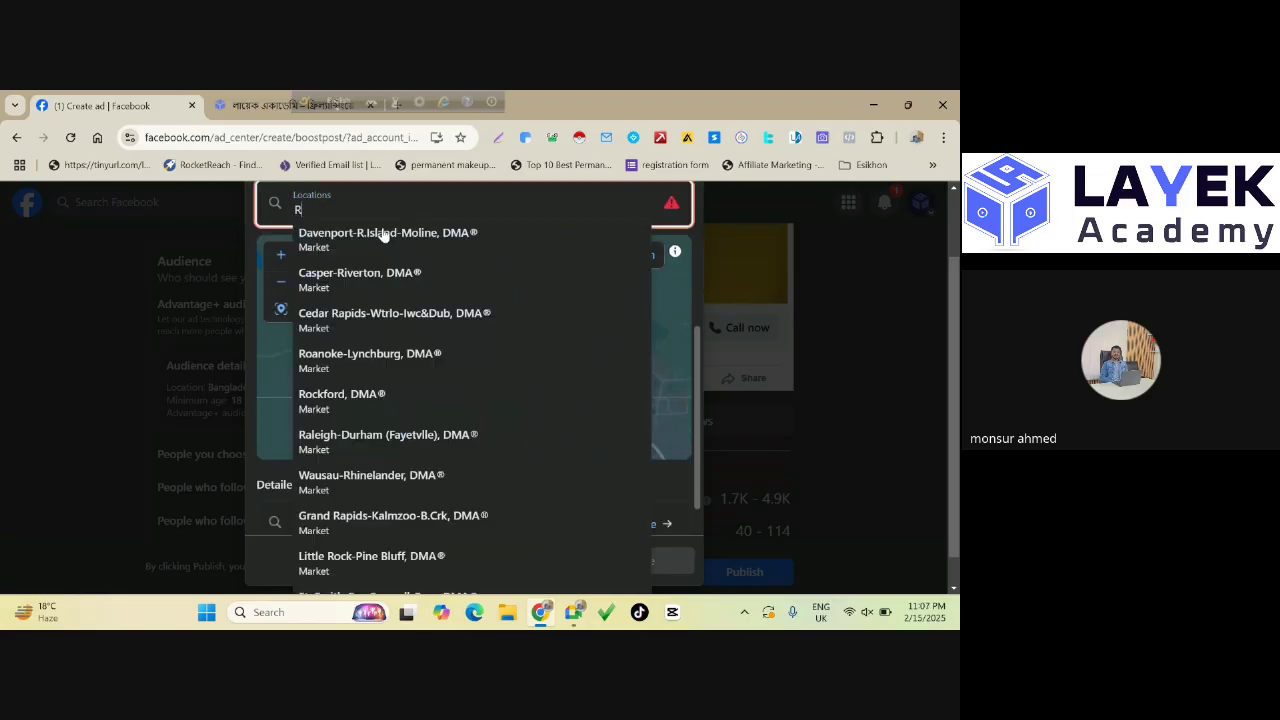
{"action": "type", "text": "o"}
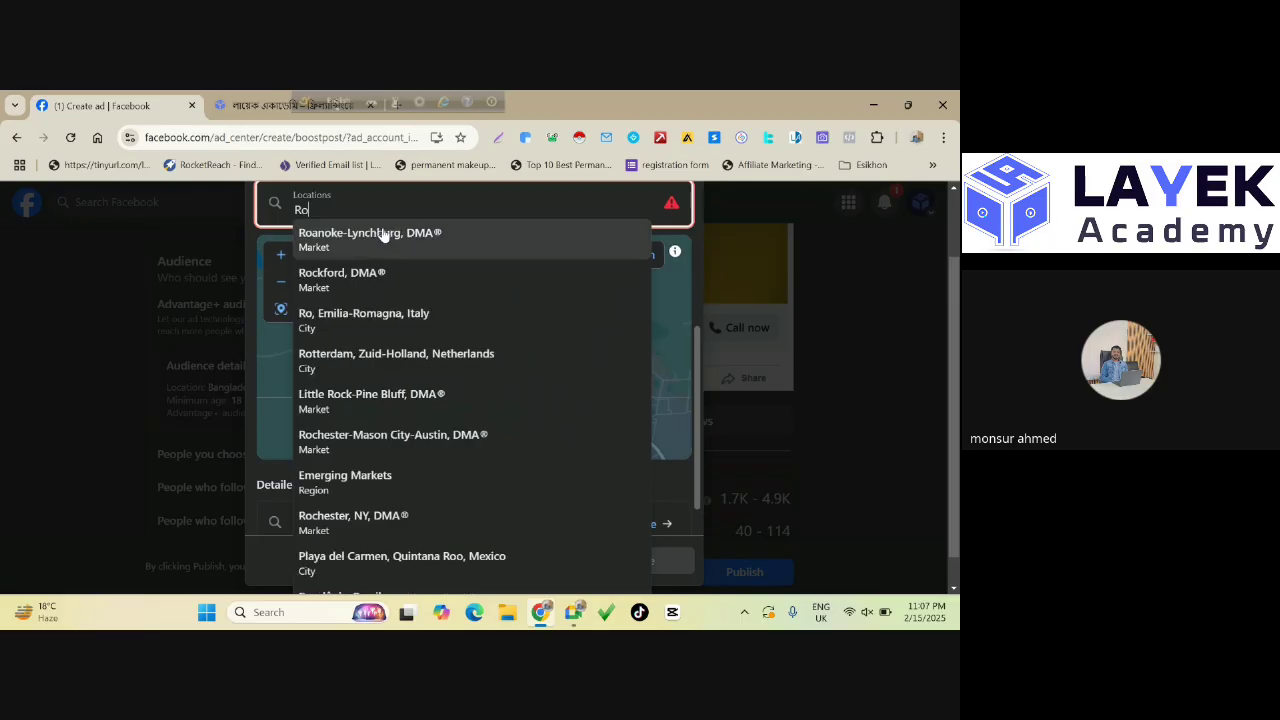
{"action": "key", "text": "BackSpace"}
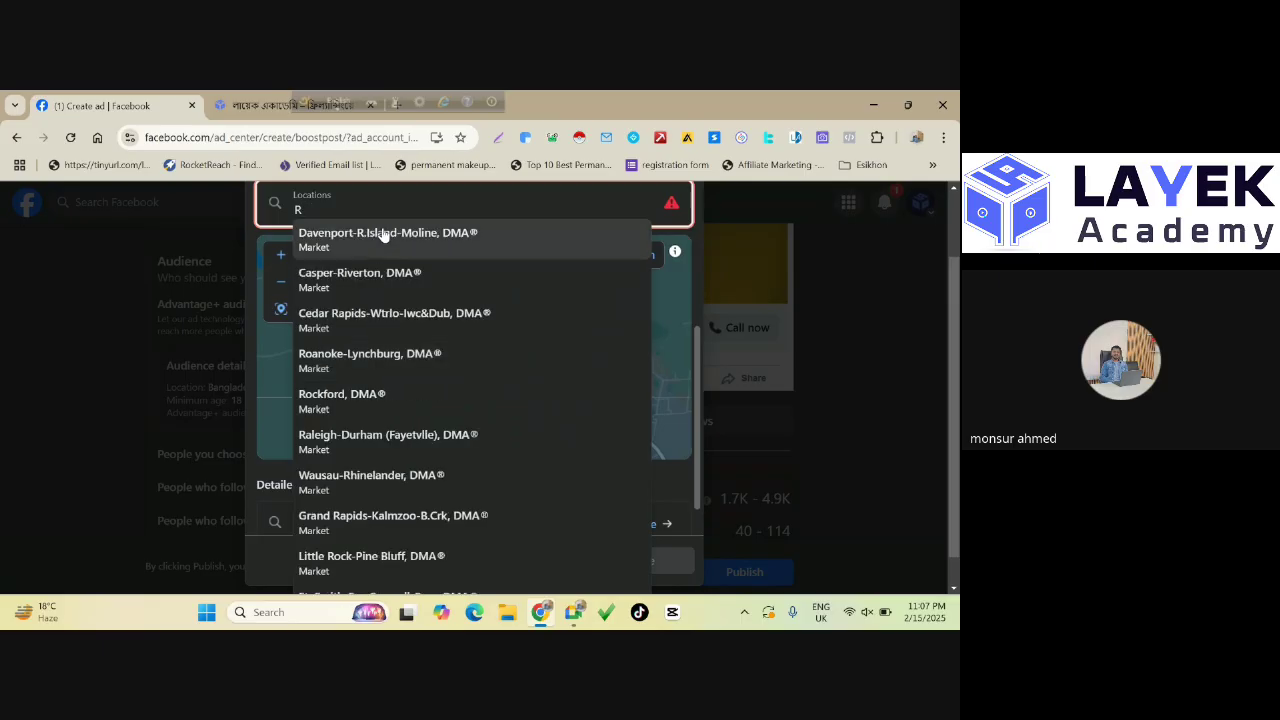
{"action": "type", "text": "ang"}
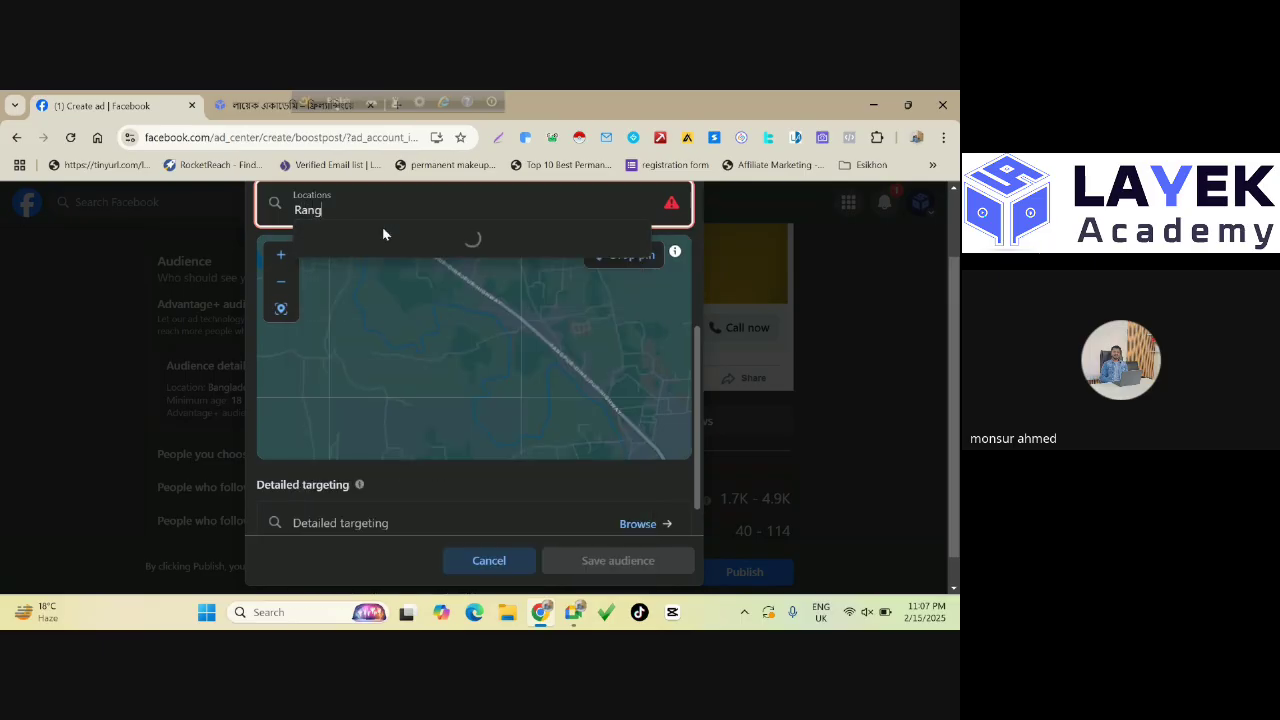
{"action": "type", "text": "p"}
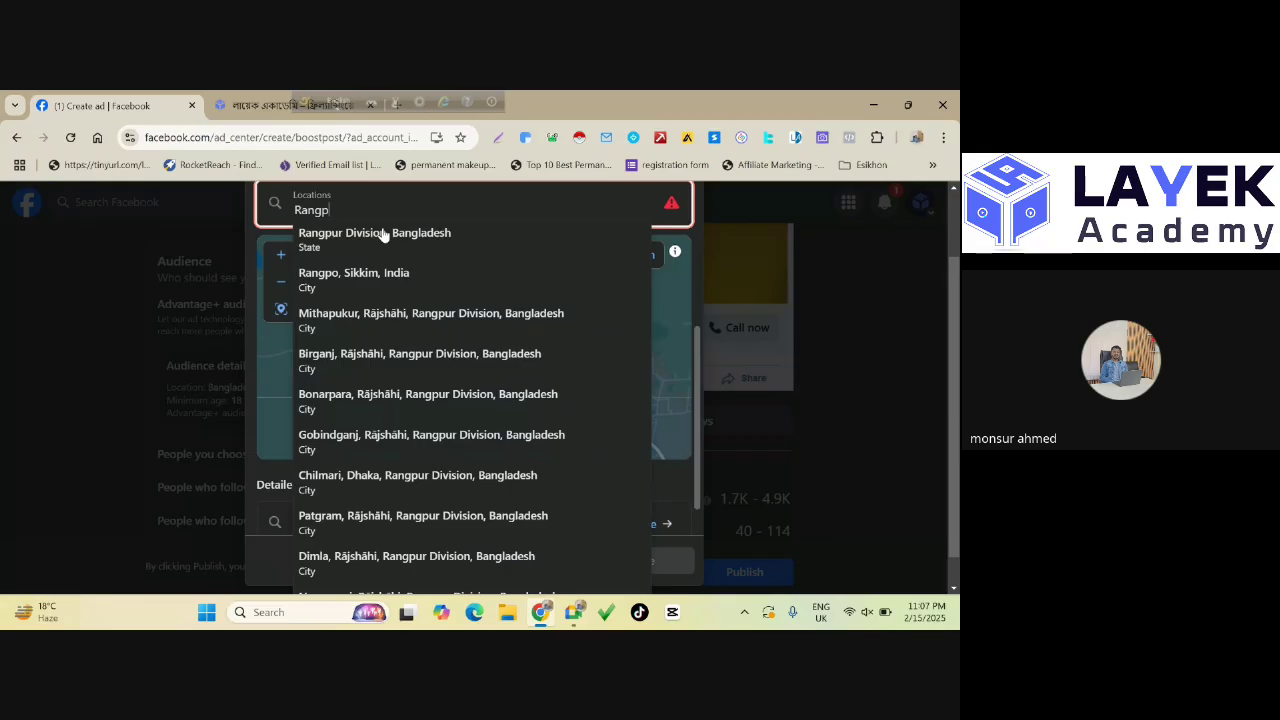
{"action": "left_click", "coordinate": [382, 234]}
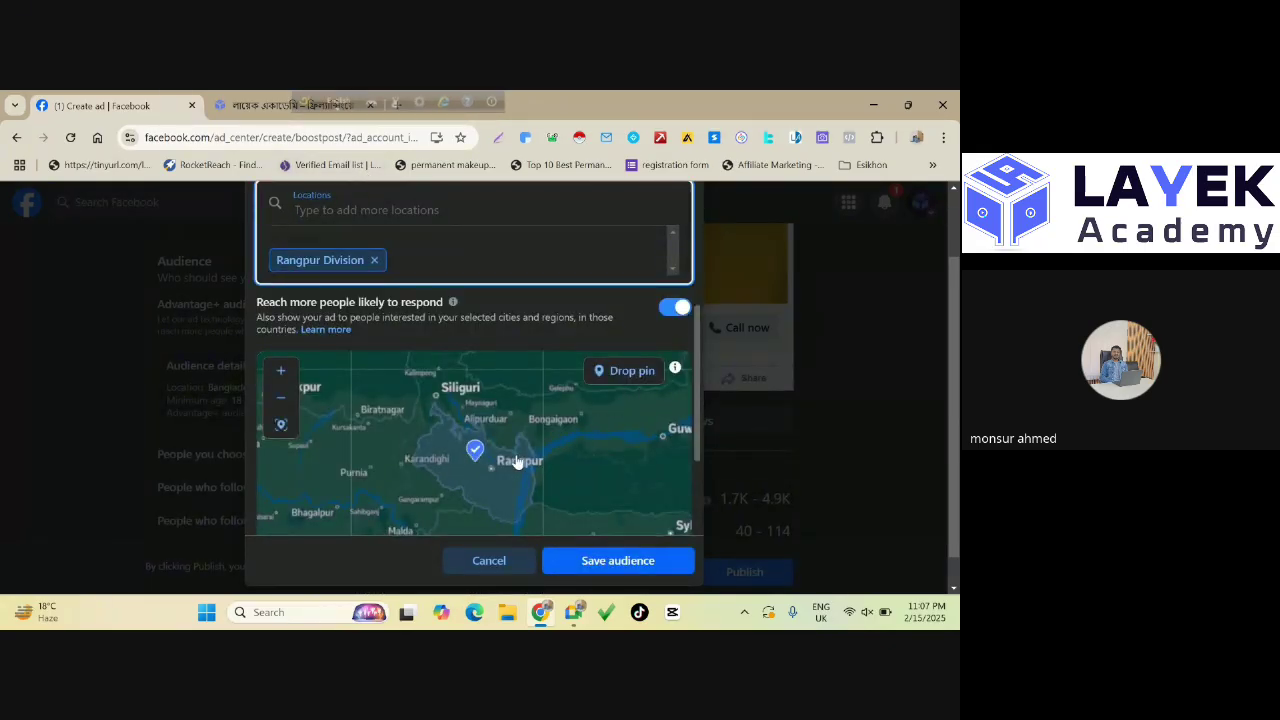
Examine the area covered by Rangpur Division on the location map, including its outer boundary and the towns inside it.
{"action": "scroll", "coordinate": [514, 460], "scroll_direction": "up", "scroll_amount": 3}
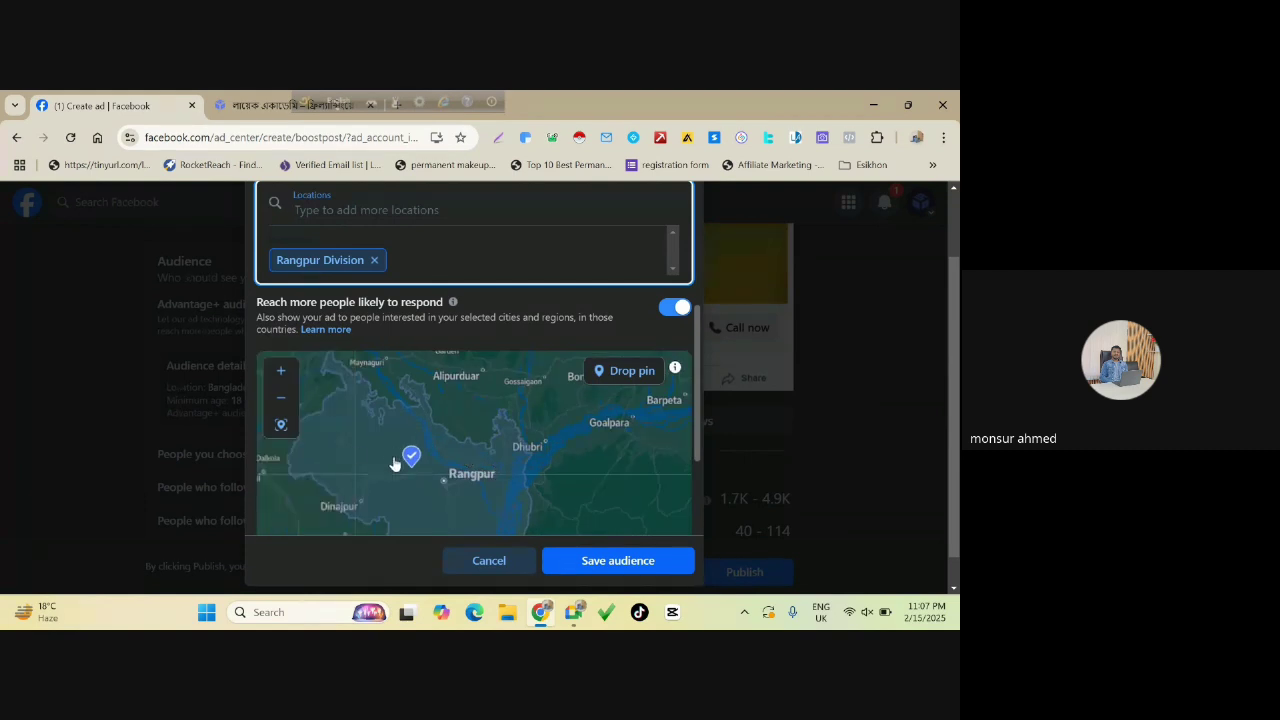
{"action": "scroll", "coordinate": [406, 470], "scroll_direction": "down", "scroll_amount": 1}
{"action": "left_click_drag", "start_coordinate": [406, 474], "coordinate": [410, 438]}
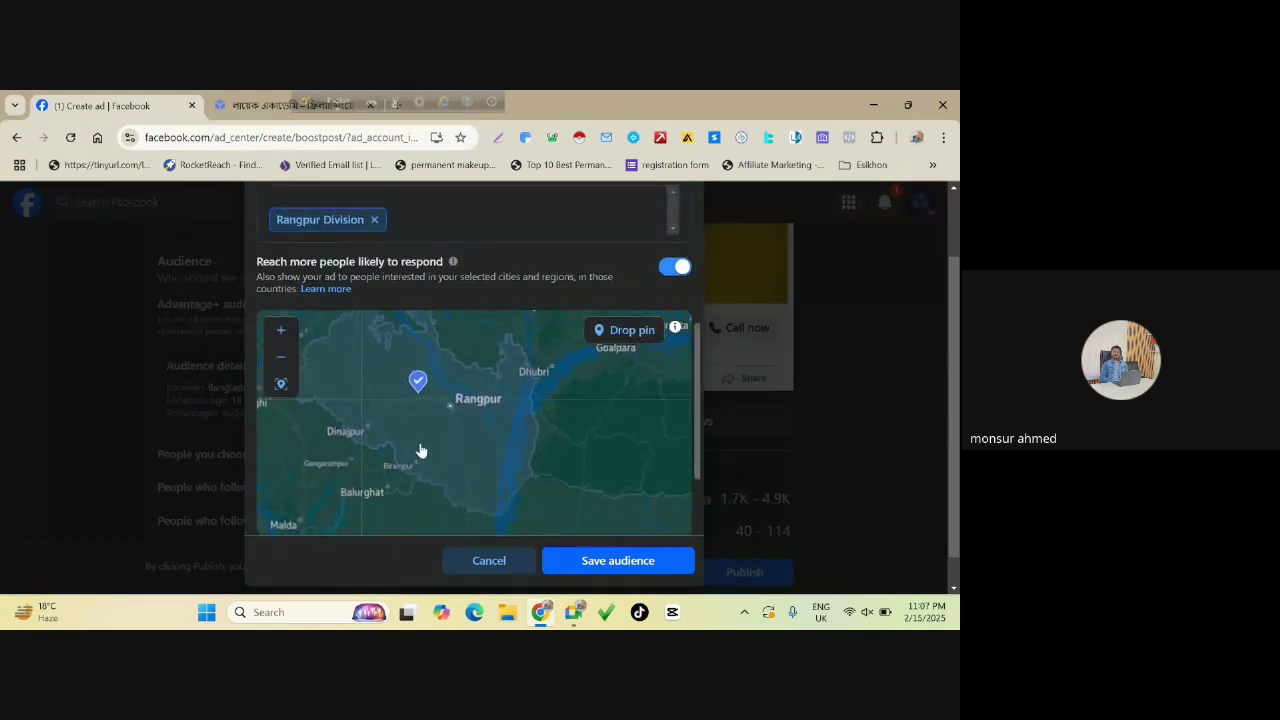
{"action": "scroll", "coordinate": [410, 438], "scroll_direction": "down", "scroll_amount": 2}
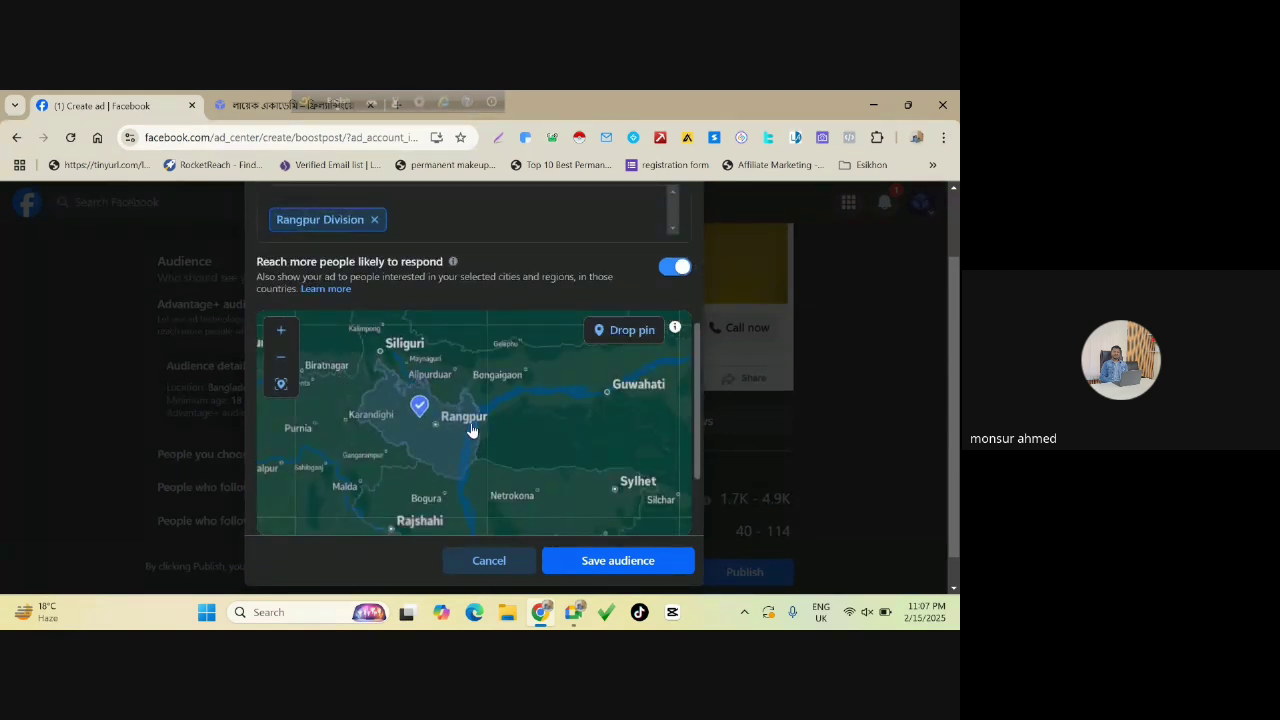
{"action": "scroll", "coordinate": [411, 457], "scroll_direction": "up", "scroll_amount": 3}
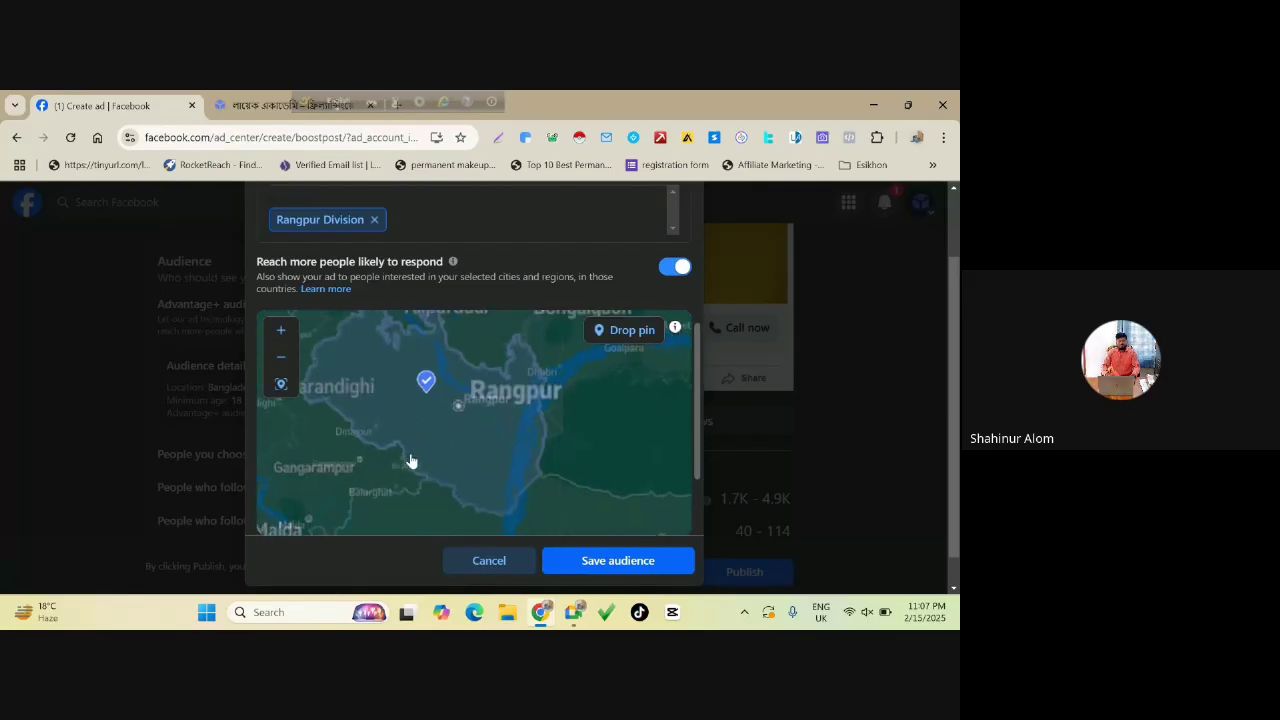
{"action": "left_click_drag", "start_coordinate": [406, 404], "coordinate": [409, 418]}
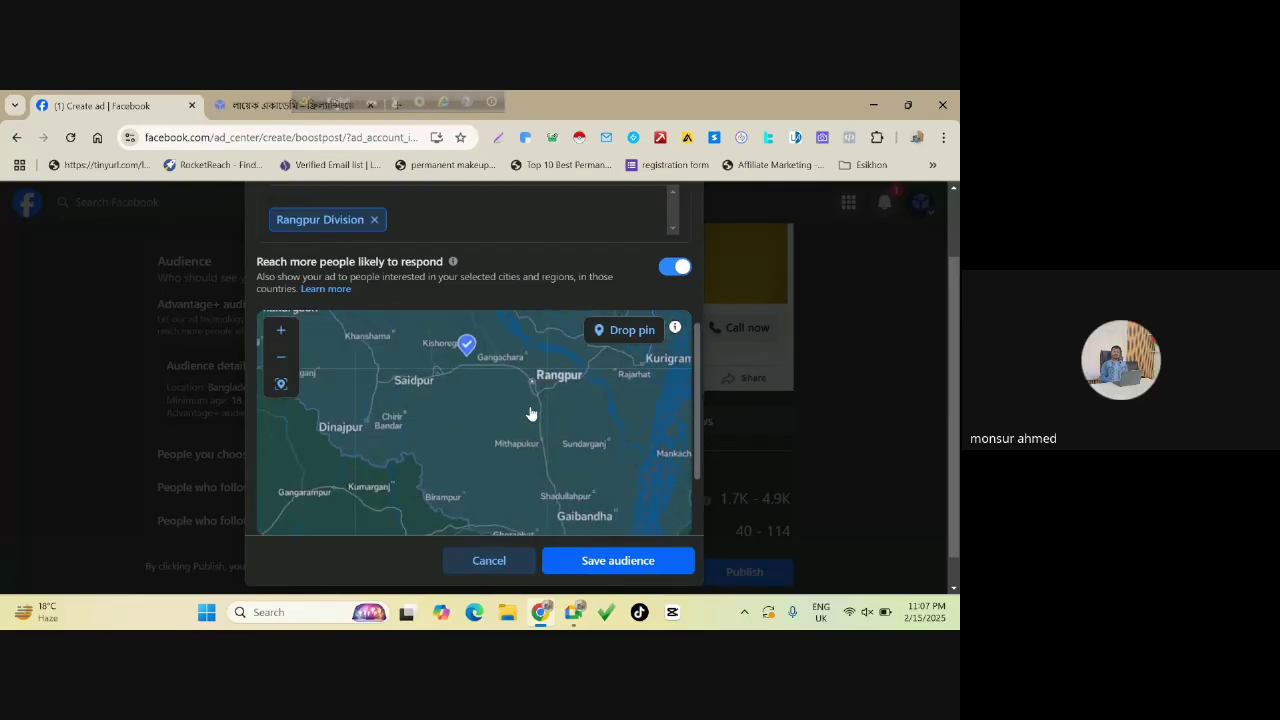
{"action": "left_click_drag", "start_coordinate": [556, 401], "coordinate": [440, 392]}
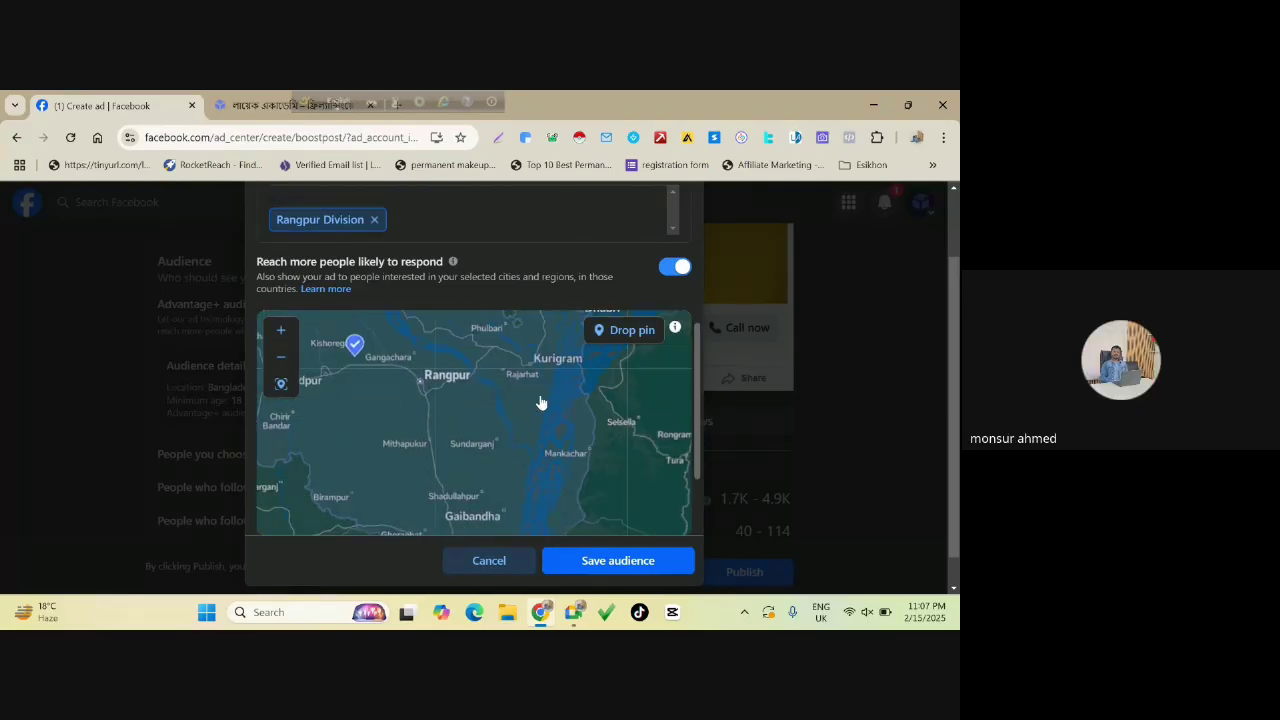
{"action": "left_click_drag", "start_coordinate": [472, 438], "coordinate": [454, 467]}
{"action": "left_click_drag", "start_coordinate": [393, 382], "coordinate": [478, 467]}
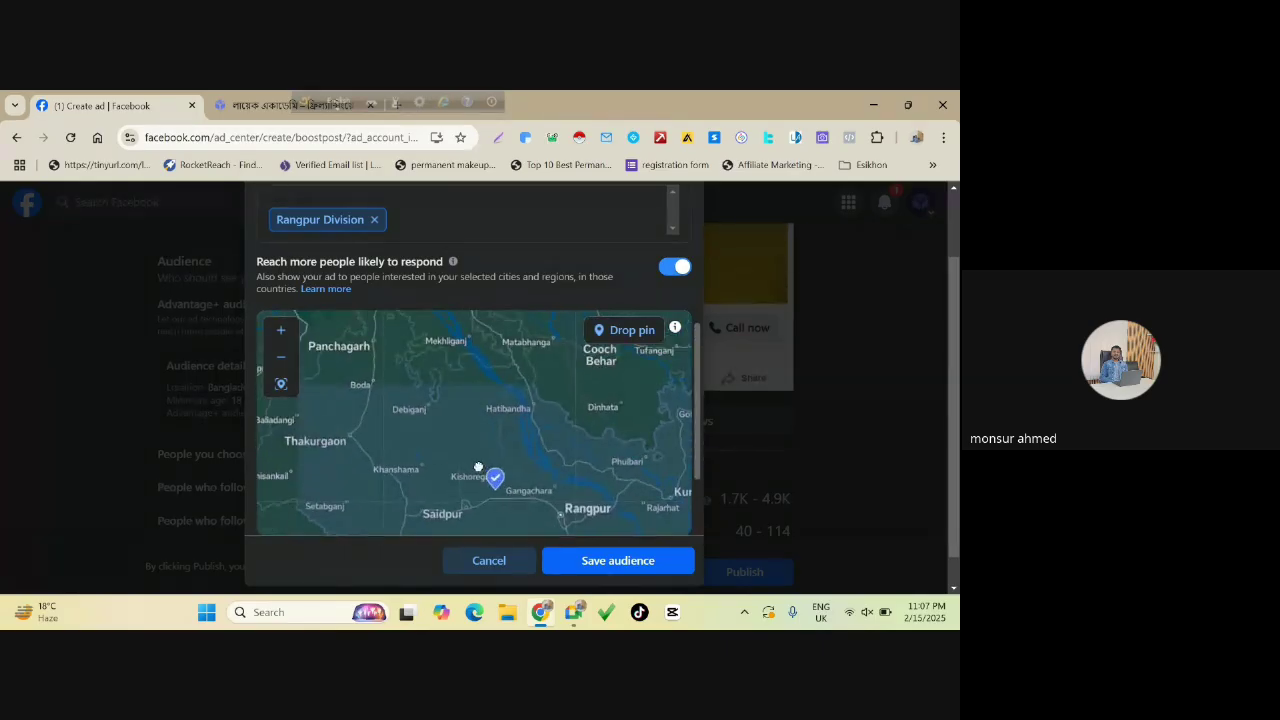
{"action": "left_click_drag", "start_coordinate": [406, 406], "coordinate": [422, 428]}
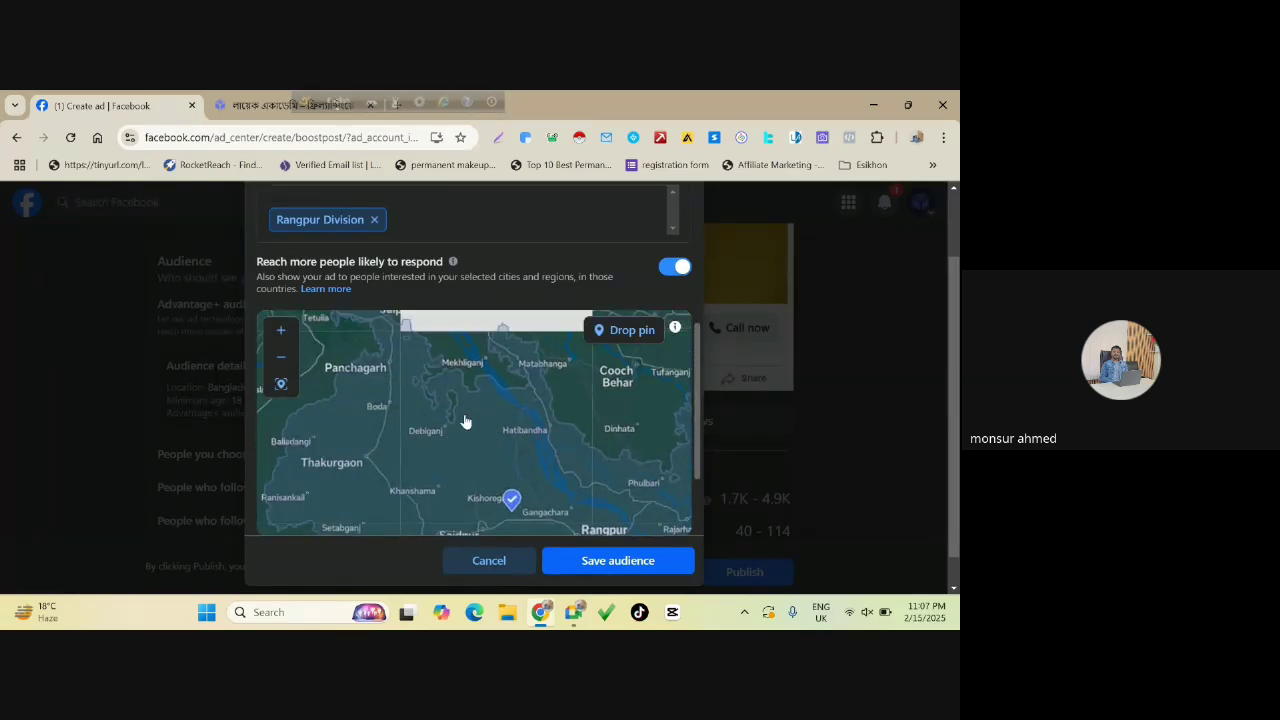
{"action": "left_click_drag", "start_coordinate": [463, 502], "coordinate": [445, 389]}
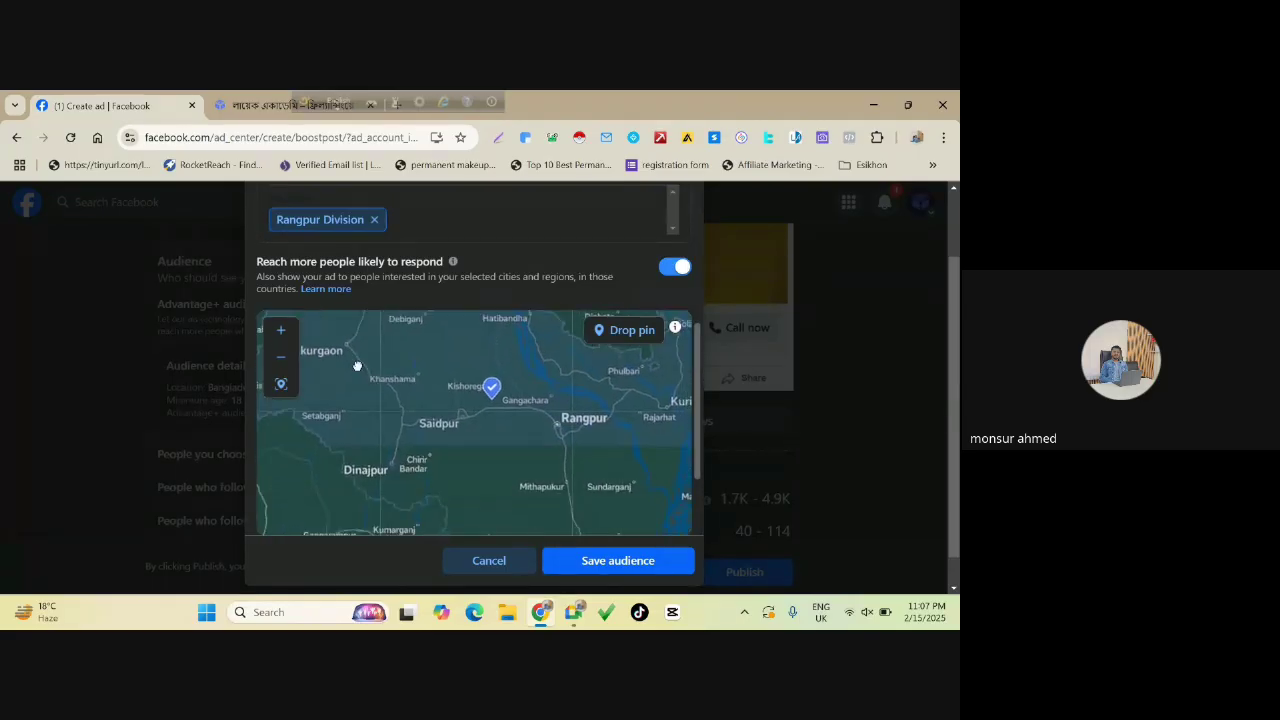
{"action": "scroll", "coordinate": [420, 425], "scroll_direction": "down", "scroll_amount": 1}
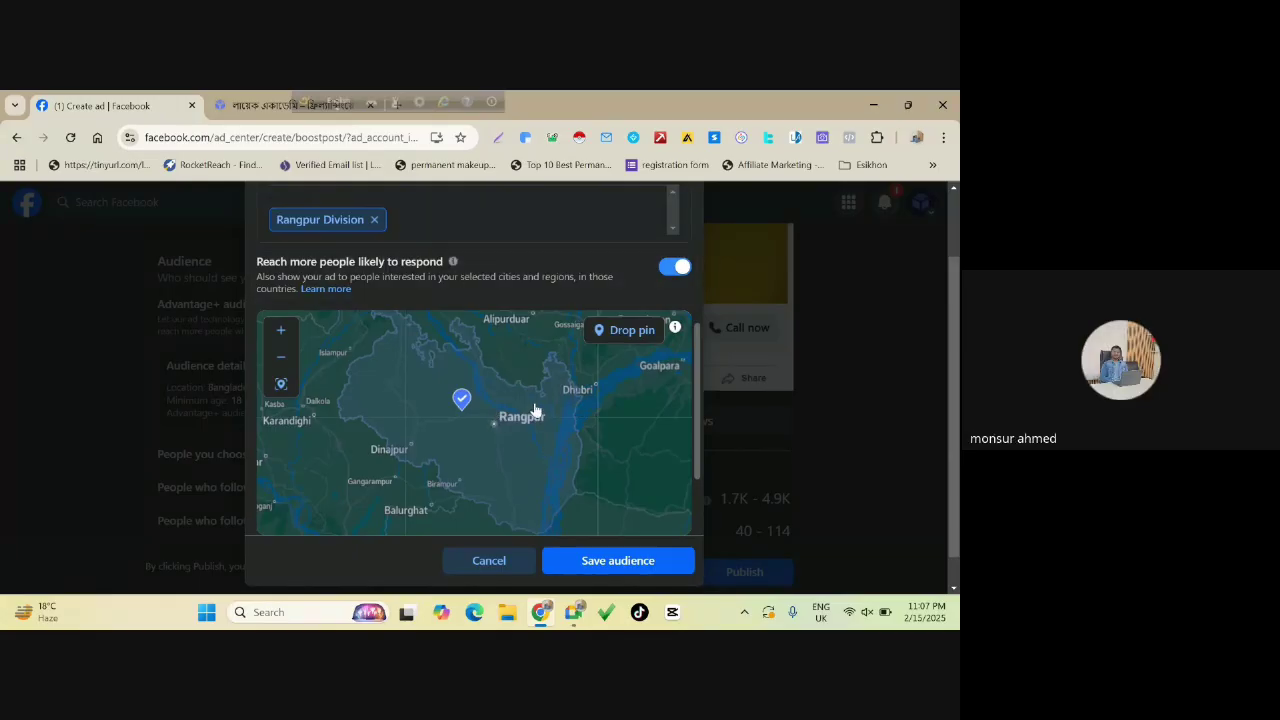
{"action": "left_click_drag", "start_coordinate": [524, 428], "coordinate": [468, 438]}
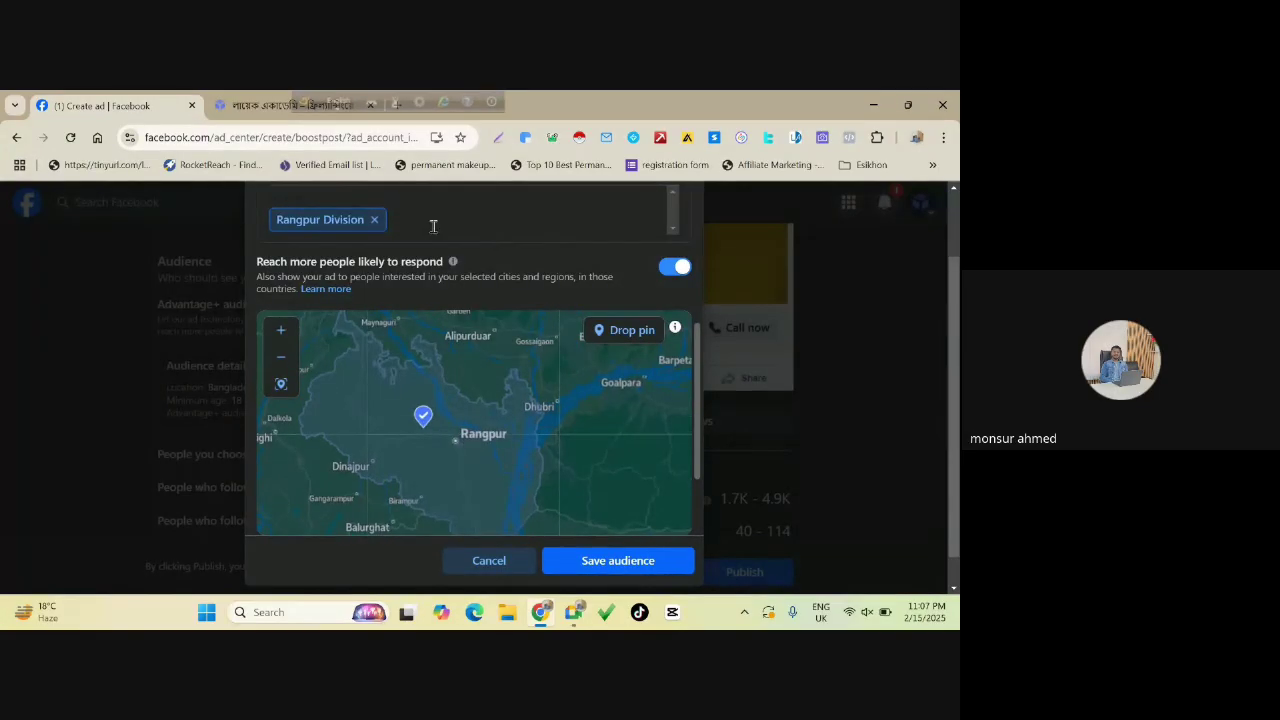
Search the locations for "chit" and add the state Chittagong Division, Bangladesh, alongside Rangpur Division.
{"action": "scroll", "coordinate": [436, 232], "scroll_direction": "up", "scroll_amount": 1}
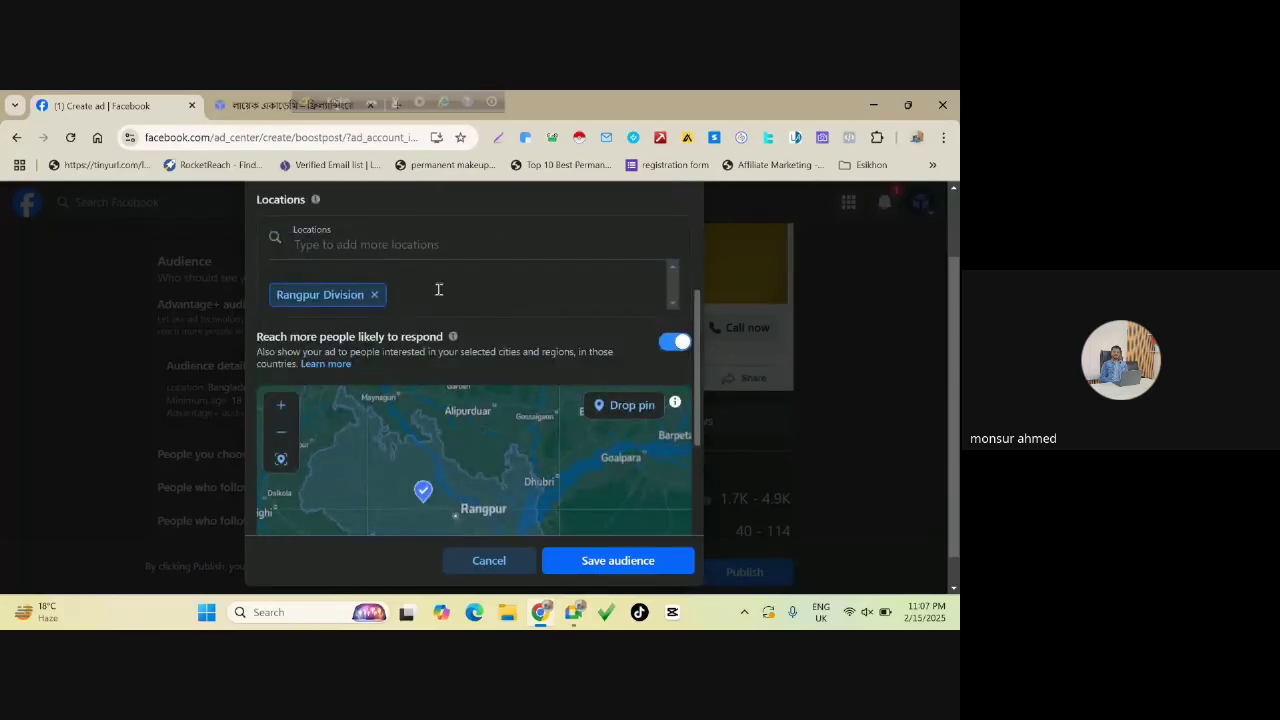
{"action": "left_click", "coordinate": [383, 249]}
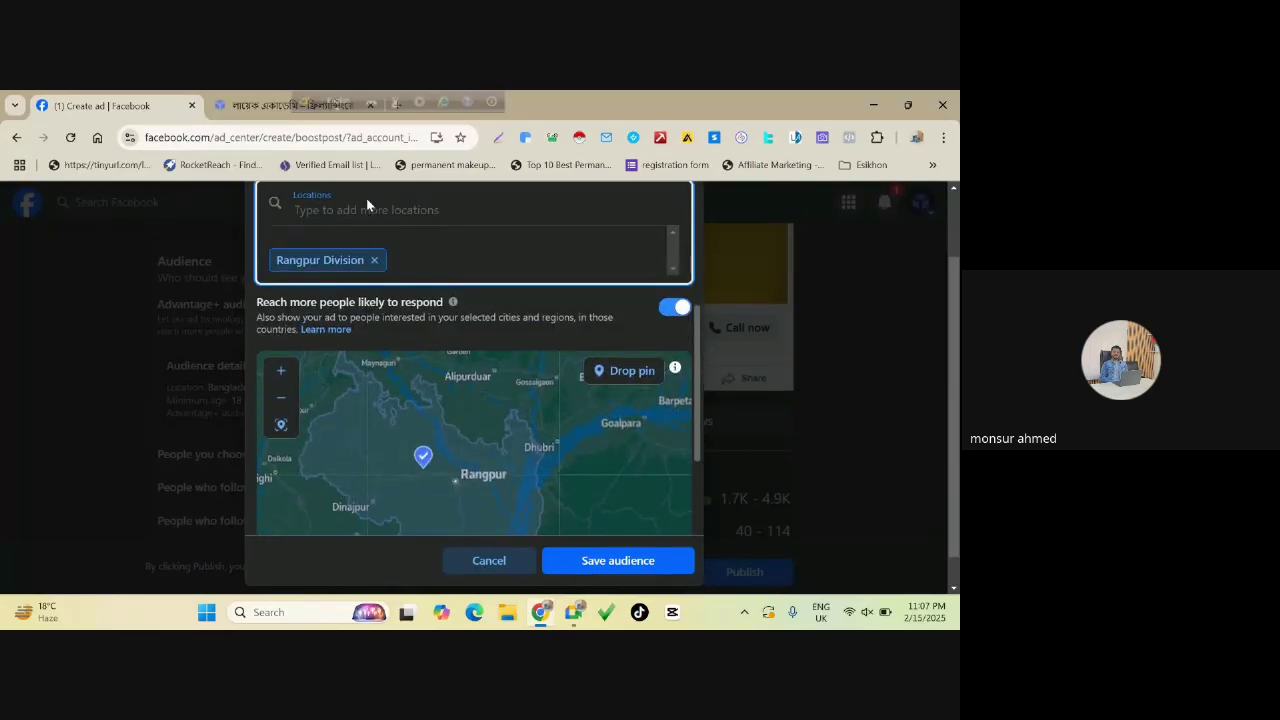
{"action": "type", "text": "ch"}
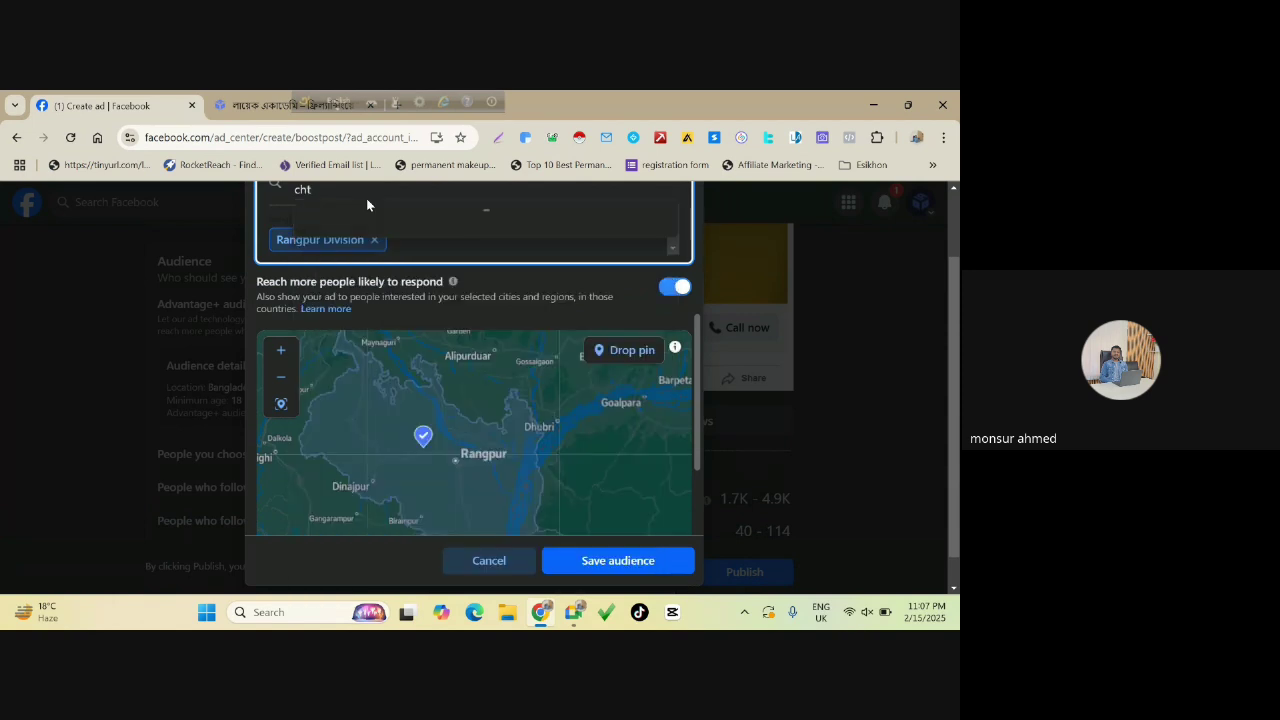
{"action": "type", "text": "i"}
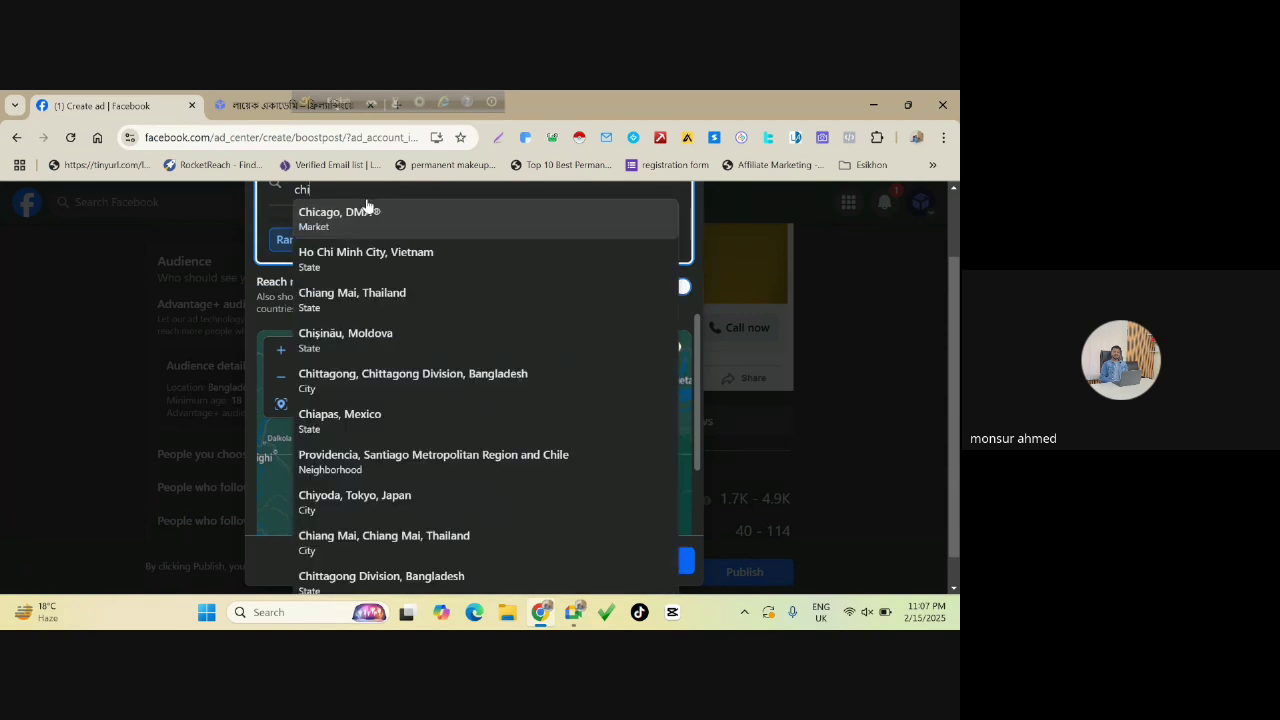
{"action": "type", "text": "t"}
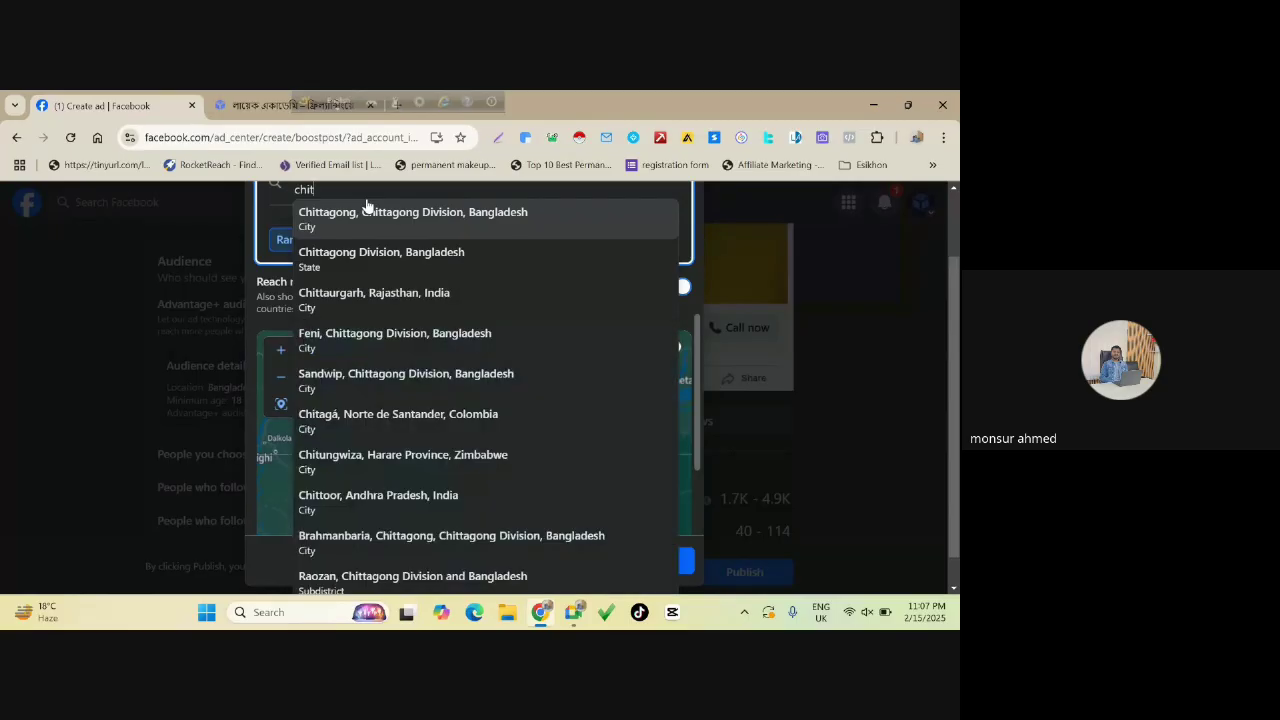
{"action": "left_click", "coordinate": [372, 272]}
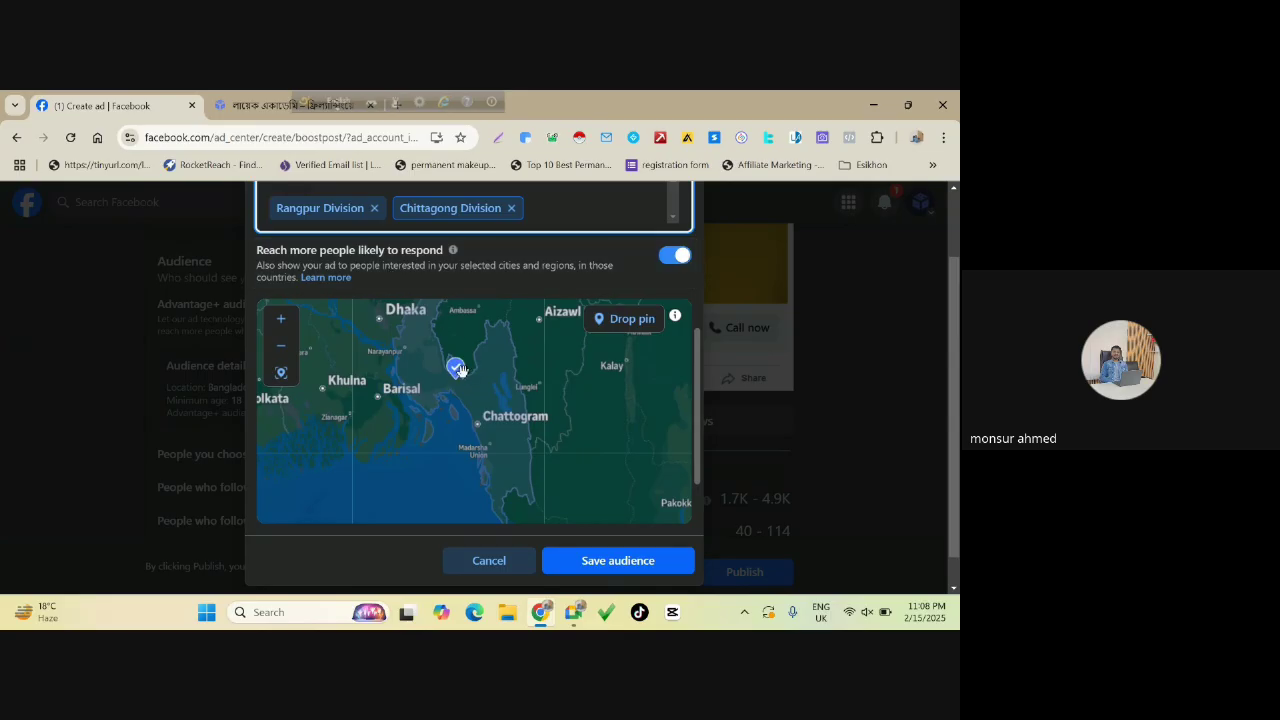
Examine the Chittagong Division and Rangpur Division target areas together on the location map at several scales.
{"action": "left_click_drag", "start_coordinate": [461, 372], "coordinate": [452, 422]}
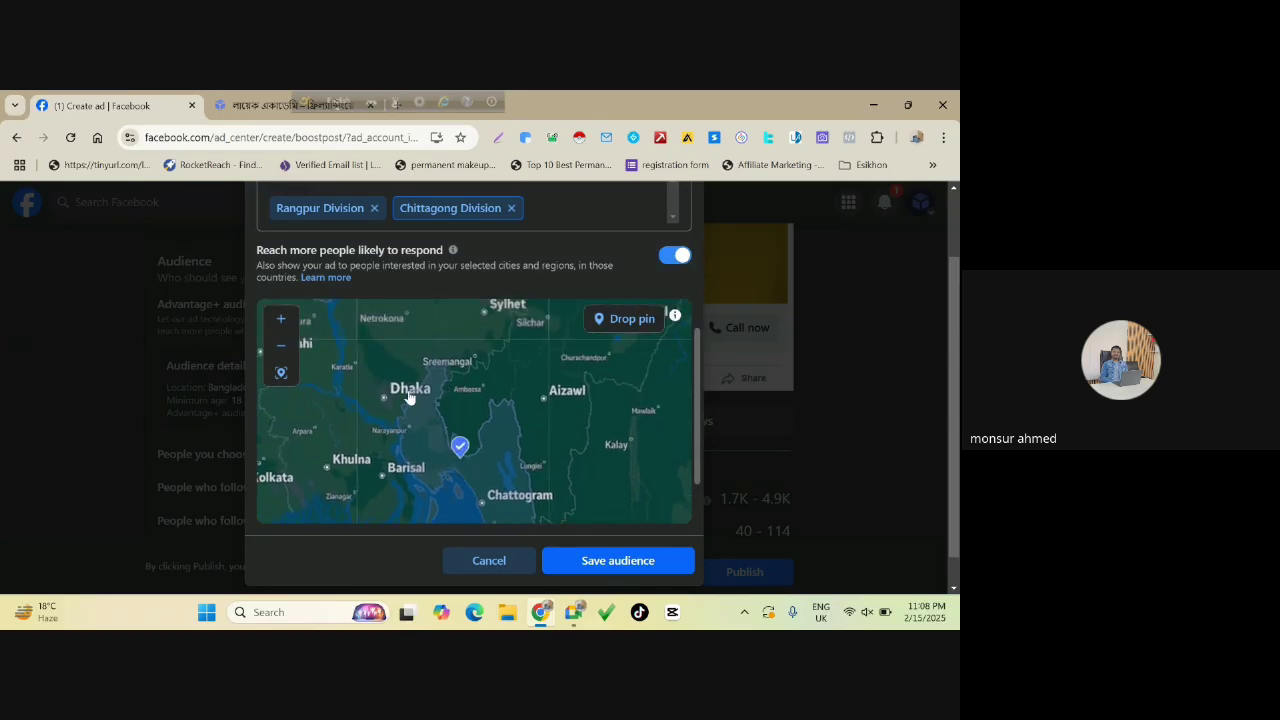
{"action": "left_click_drag", "start_coordinate": [374, 359], "coordinate": [467, 500]}
{"action": "left_click_drag", "start_coordinate": [426, 346], "coordinate": [435, 322]}
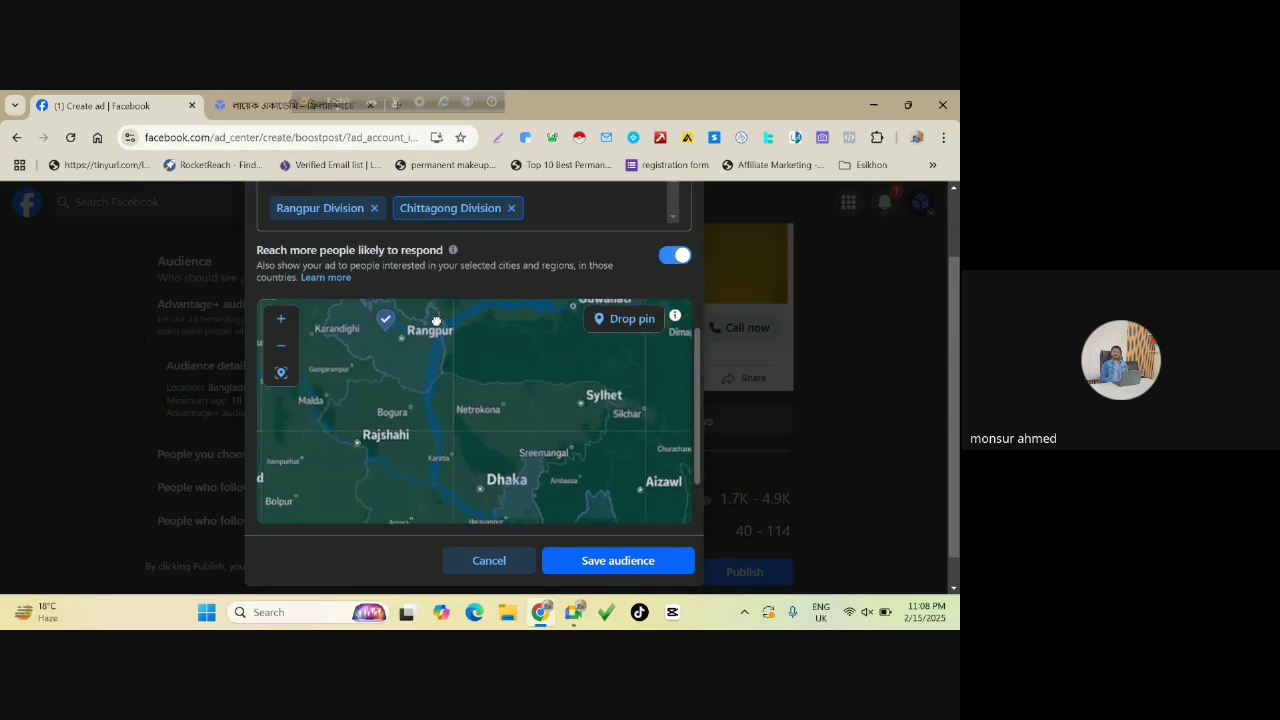
{"action": "scroll", "coordinate": [435, 355], "scroll_direction": "down", "scroll_amount": 2}
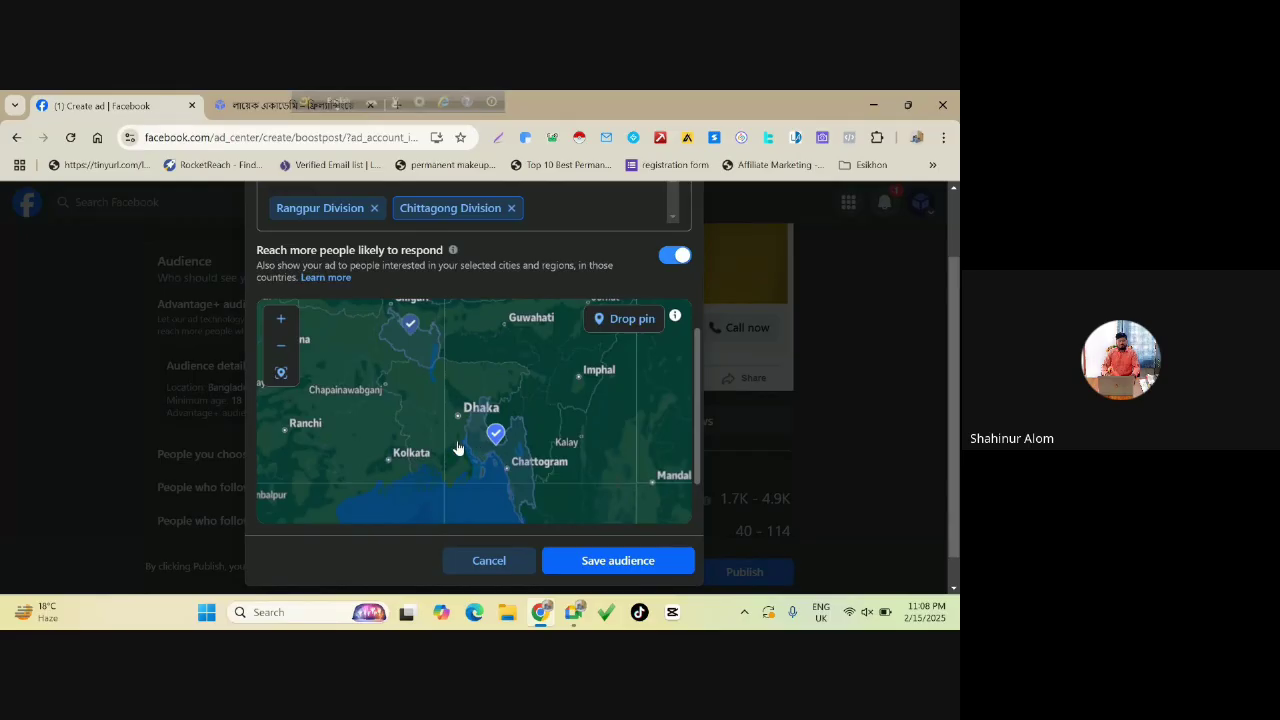
{"action": "scroll", "coordinate": [614, 423], "scroll_direction": "up", "scroll_amount": 2}
{"action": "scroll", "coordinate": [596, 421], "scroll_direction": "down", "scroll_amount": 2}
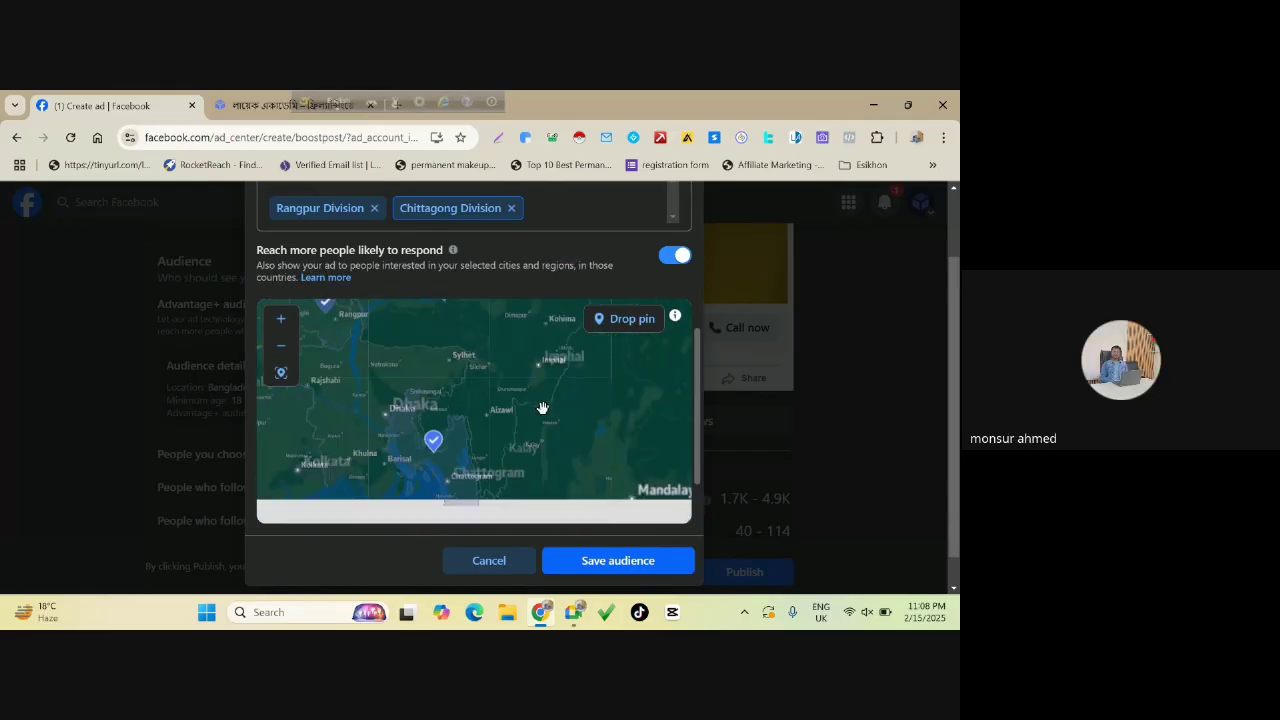
{"action": "scroll", "coordinate": [449, 283], "scroll_direction": "up", "scroll_amount": 2}
{"action": "scroll", "coordinate": [355, 312], "scroll_direction": "down", "scroll_amount": 1}
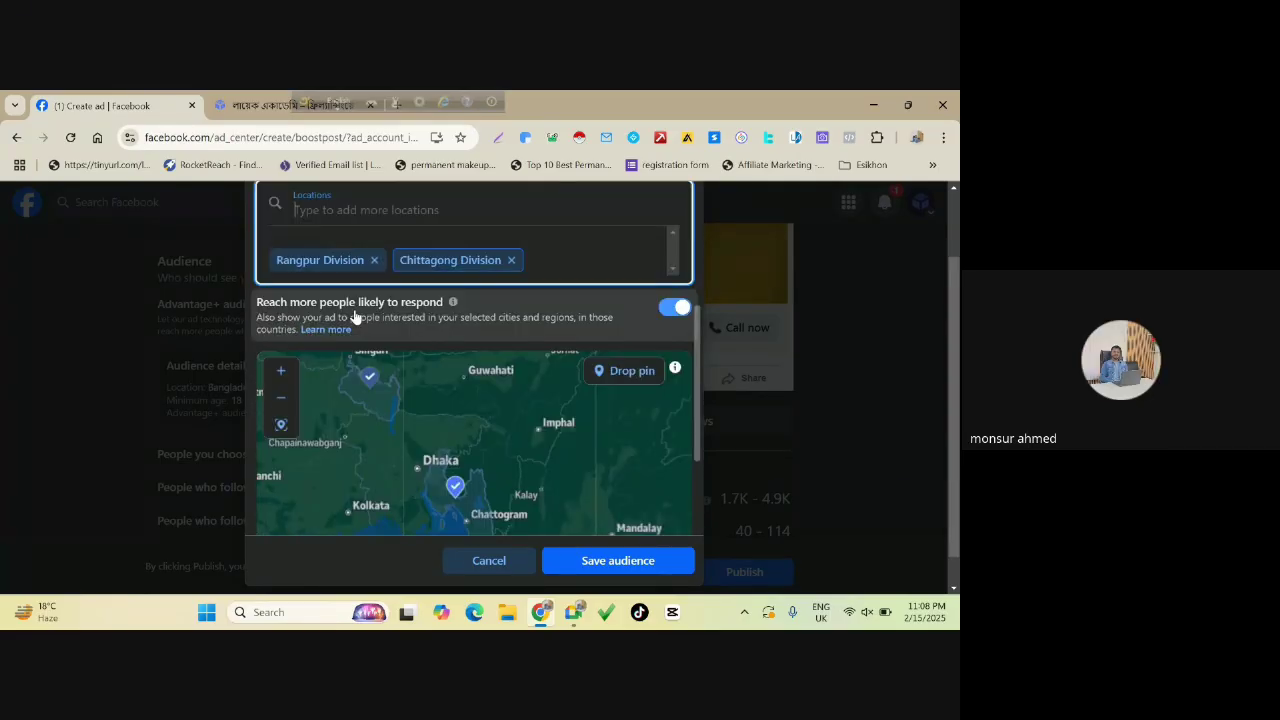
Search the locations for "new", add the market New York, DMA, and view its area and the other targets on the world map.
{"action": "scroll", "coordinate": [380, 263], "scroll_direction": "up", "scroll_amount": 2}
{"action": "left_click", "coordinate": [412, 352]}
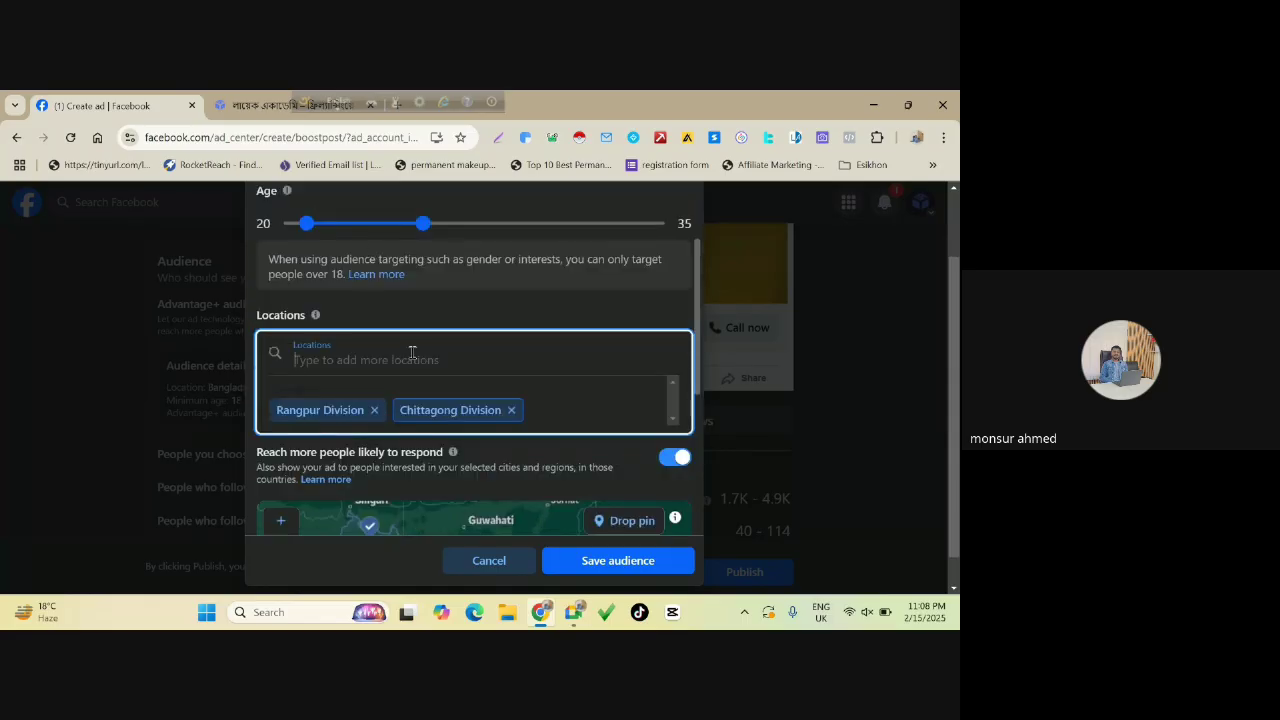
{"action": "type", "text": "new"}
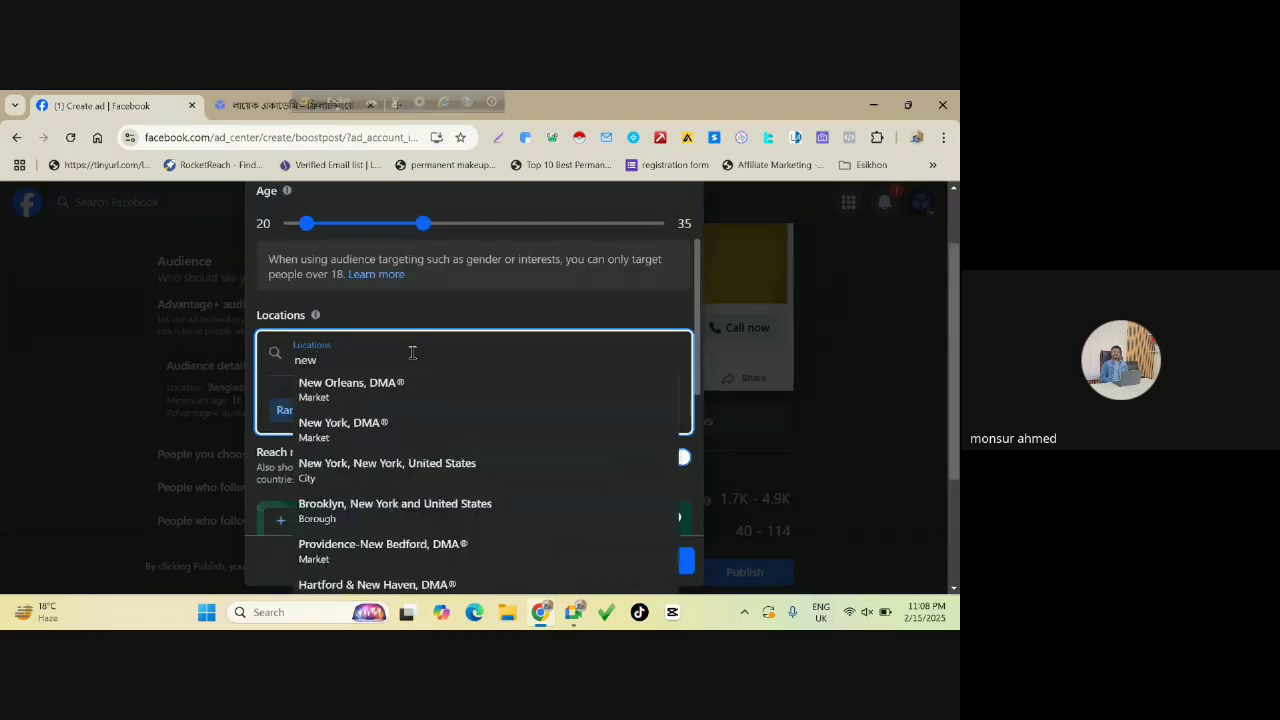
{"action": "left_click", "coordinate": [372, 430]}
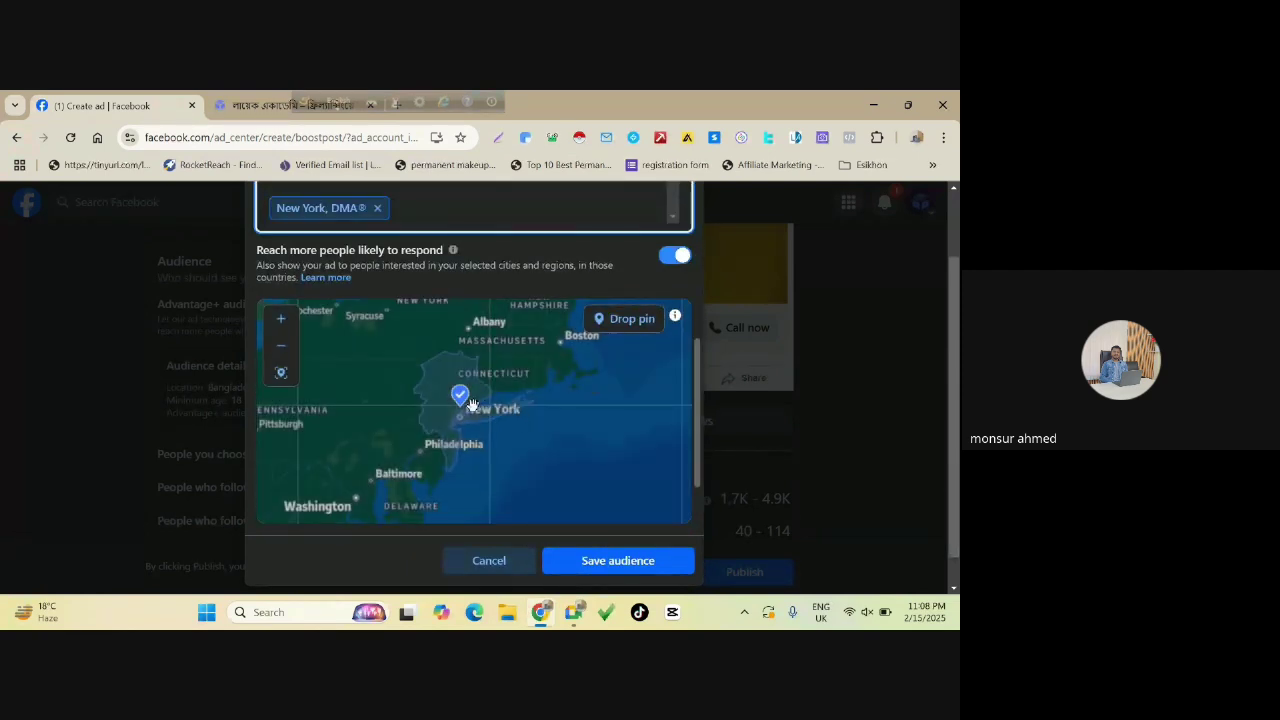
{"action": "scroll", "coordinate": [472, 403], "scroll_direction": "down", "scroll_amount": 3}
{"action": "scroll", "coordinate": [485, 410], "scroll_direction": "up", "scroll_amount": 3}
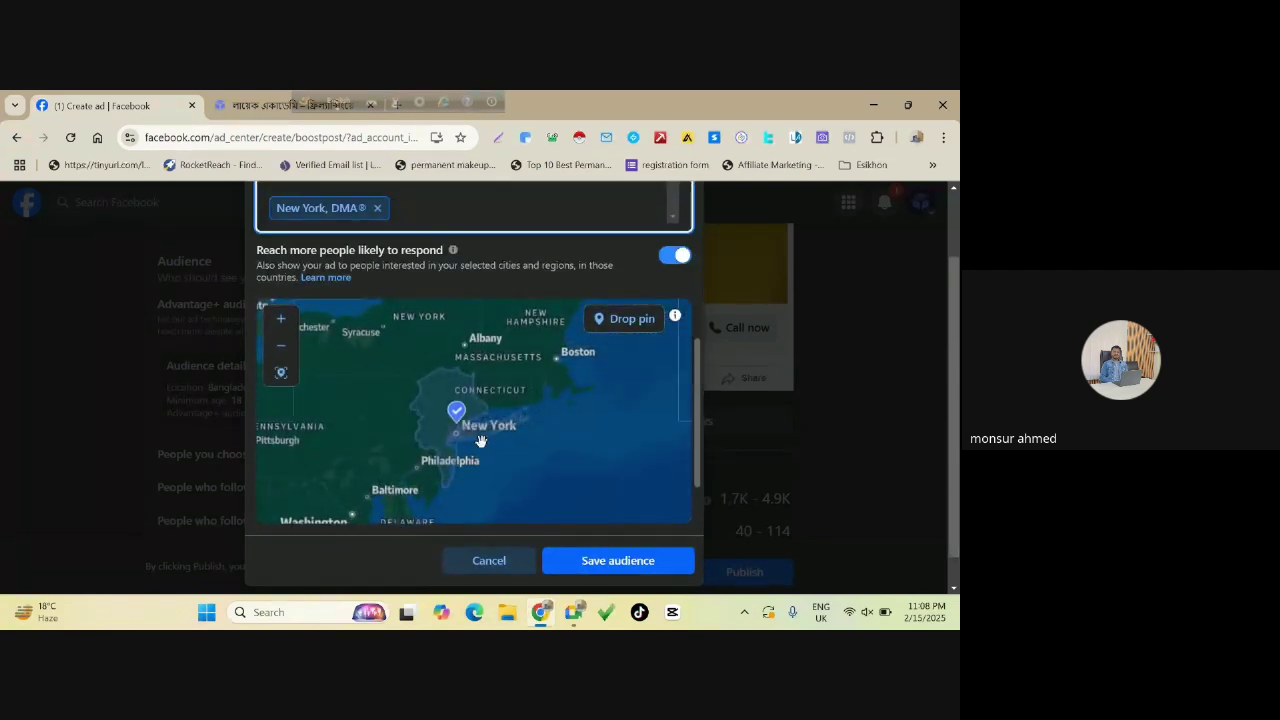
{"action": "scroll", "coordinate": [480, 441], "scroll_direction": "down", "scroll_amount": 5}
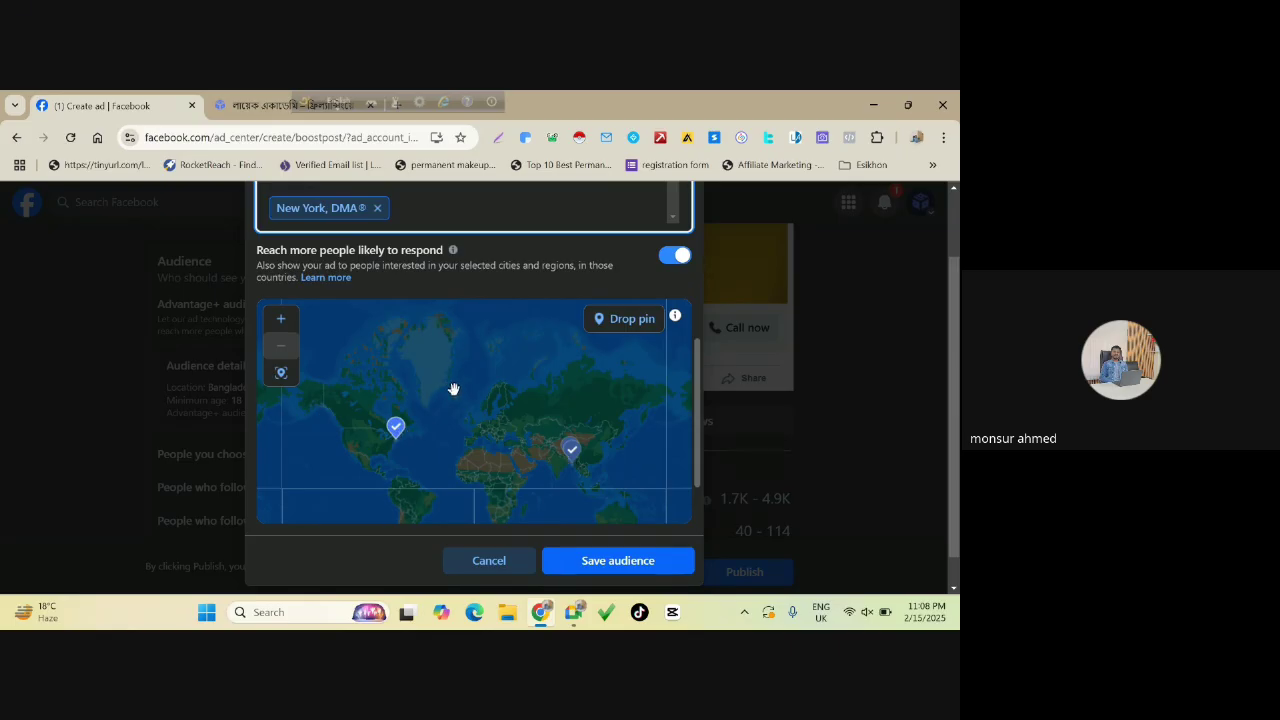
Remove New York, DMA from the audience locations and view the remaining Rangpur Division and Chittagong Division targets on the map.
{"action": "scroll", "coordinate": [530, 276], "scroll_direction": "up", "scroll_amount": 4}
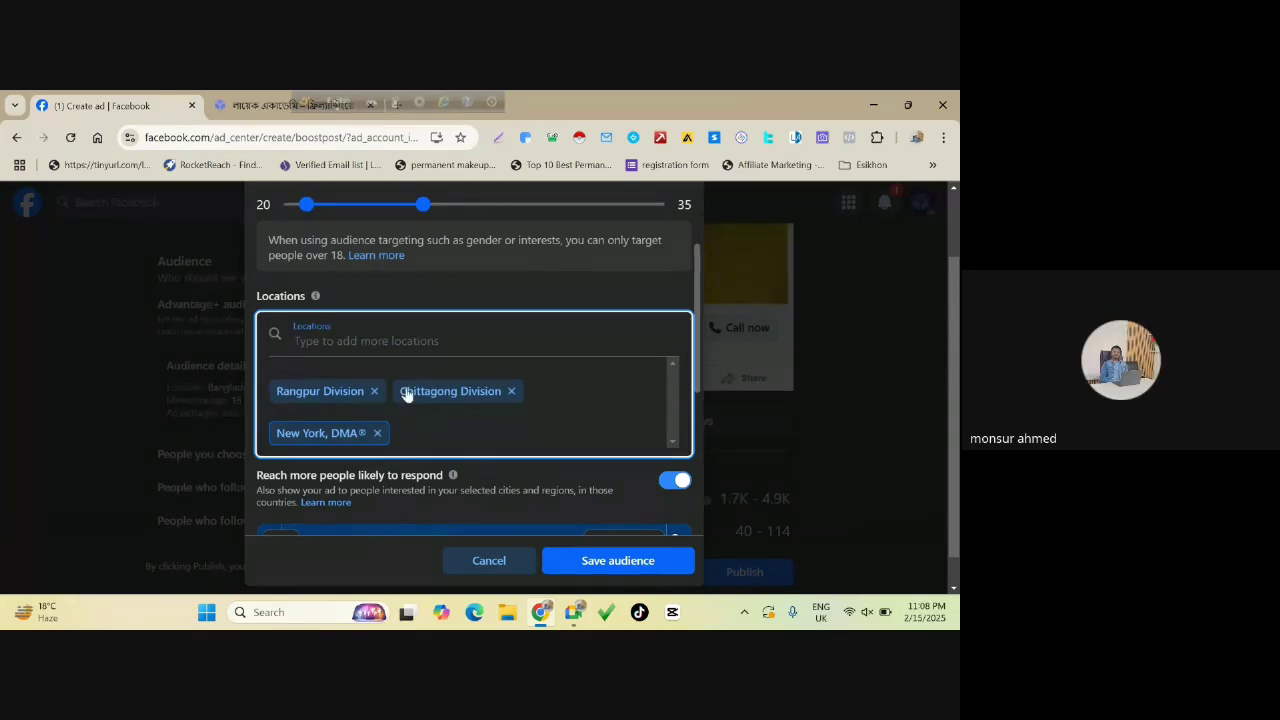
{"action": "left_click", "coordinate": [377, 433]}
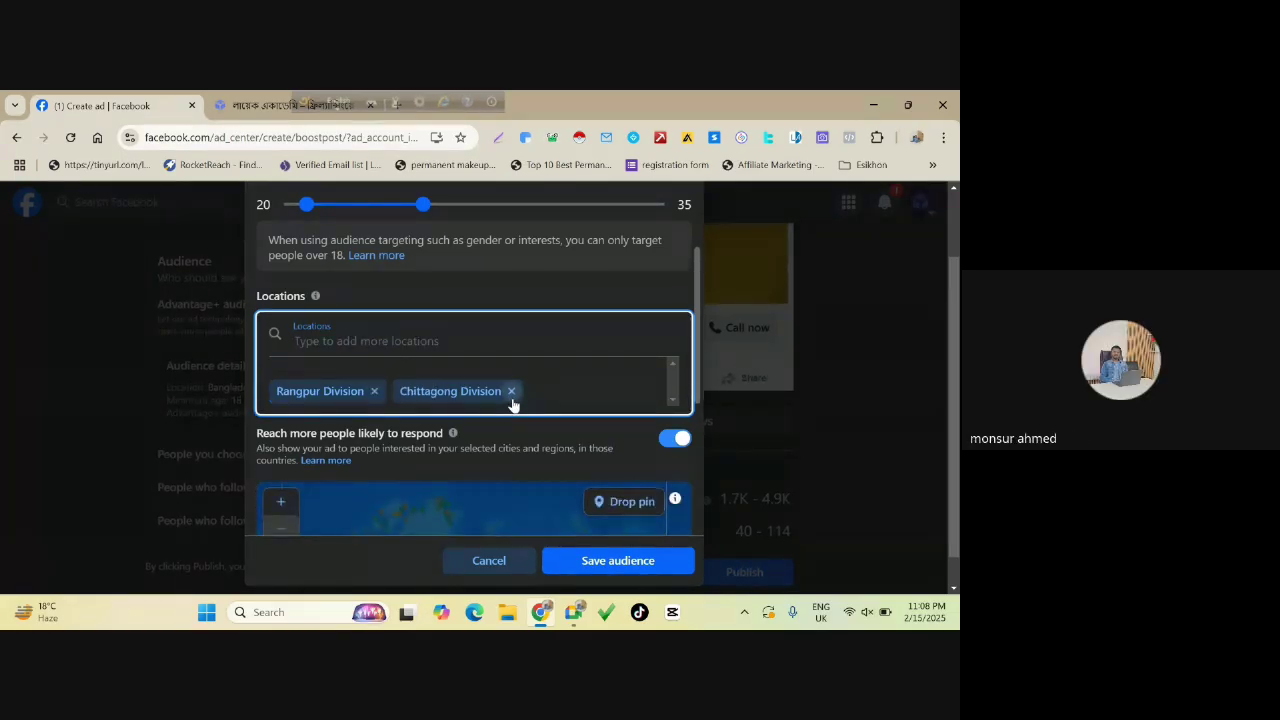
{"action": "scroll", "coordinate": [508, 380], "scroll_direction": "down", "scroll_amount": 5}
{"action": "scroll", "coordinate": [582, 351], "scroll_direction": "up", "scroll_amount": 5}
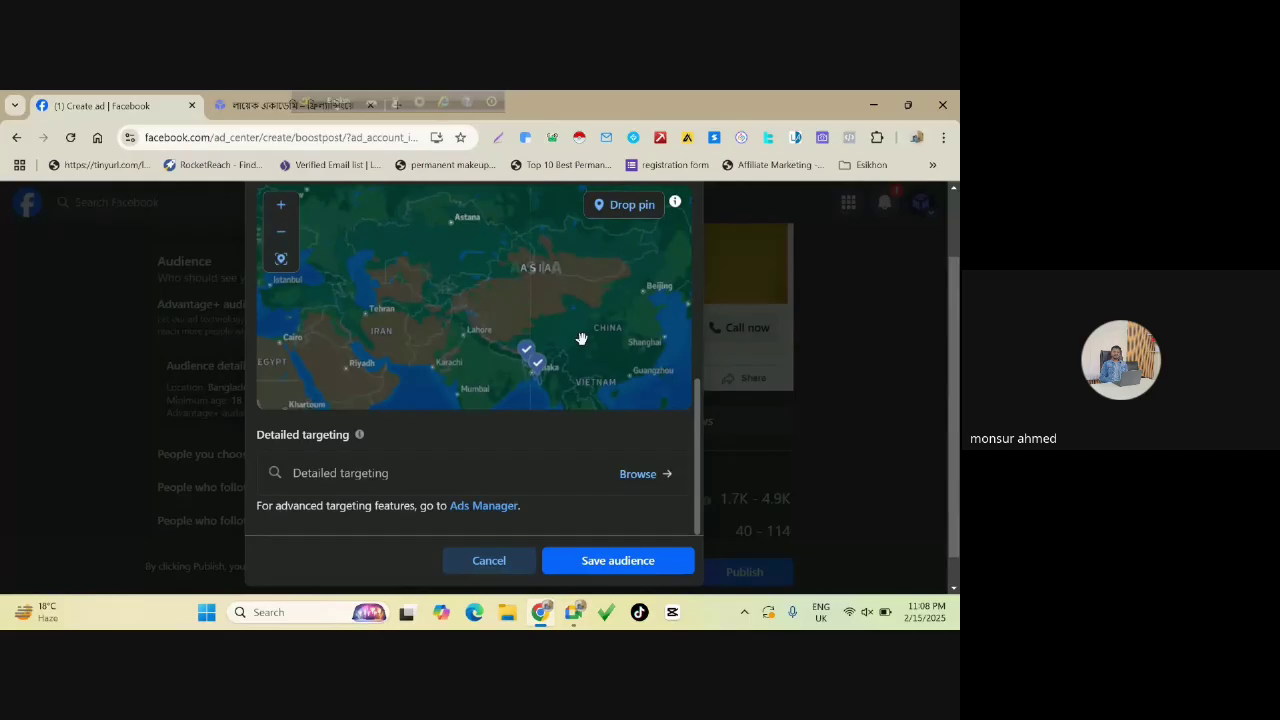
{"action": "scroll", "coordinate": [497, 317], "scroll_direction": "up", "scroll_amount": 3}
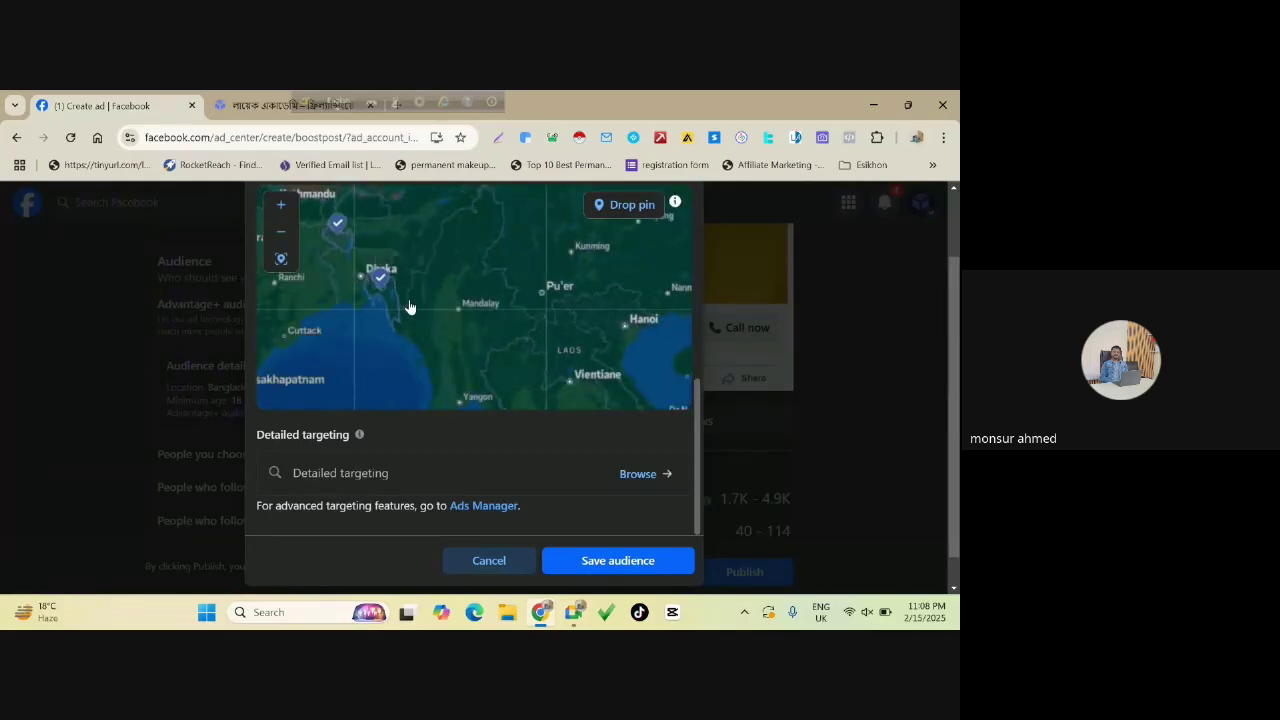
{"action": "scroll", "coordinate": [381, 291], "scroll_direction": "up", "scroll_amount": 2}
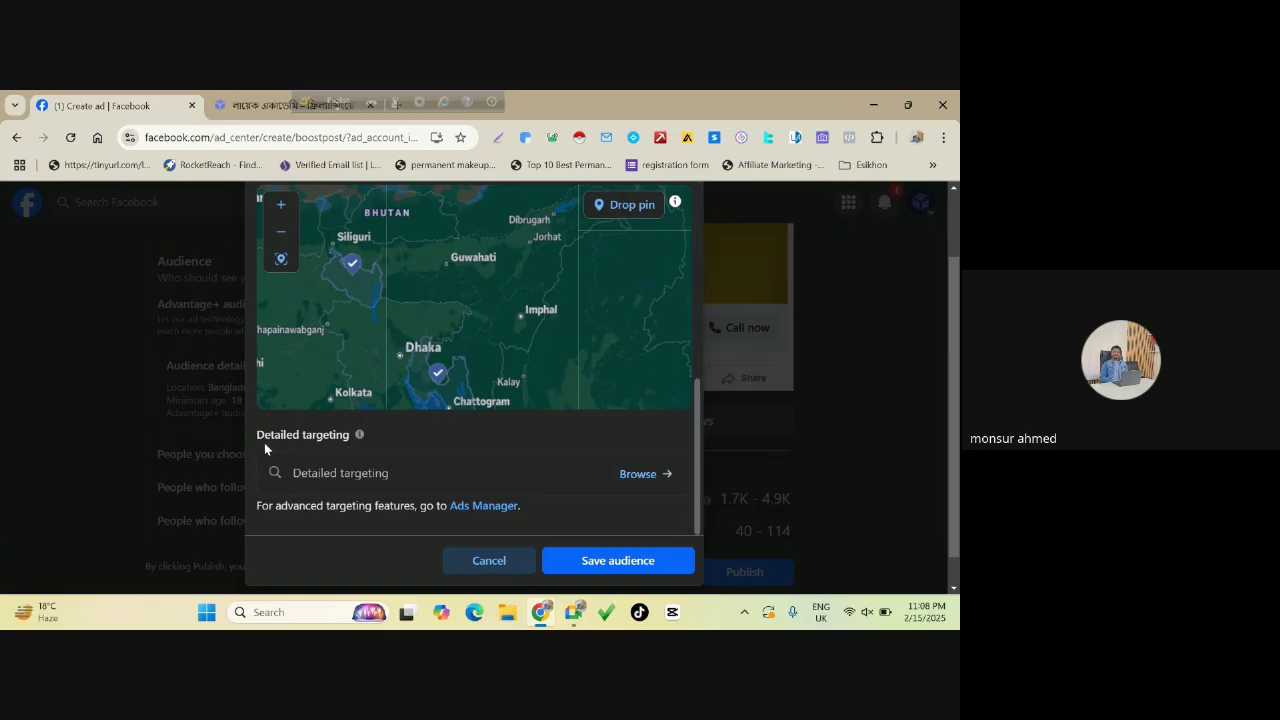
{"action": "scroll", "coordinate": [712, 243], "scroll_direction": "up", "scroll_amount": 2}
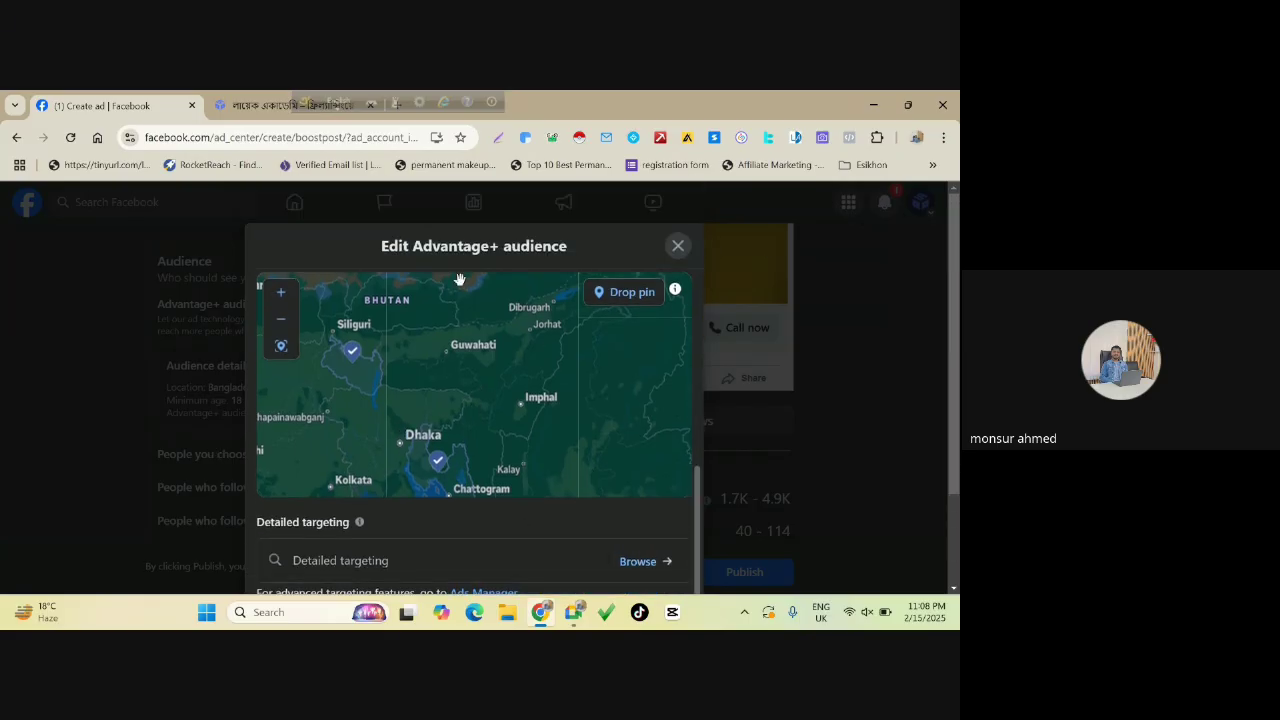
{"action": "scroll", "coordinate": [470, 285], "scroll_direction": "up", "scroll_amount": 2}
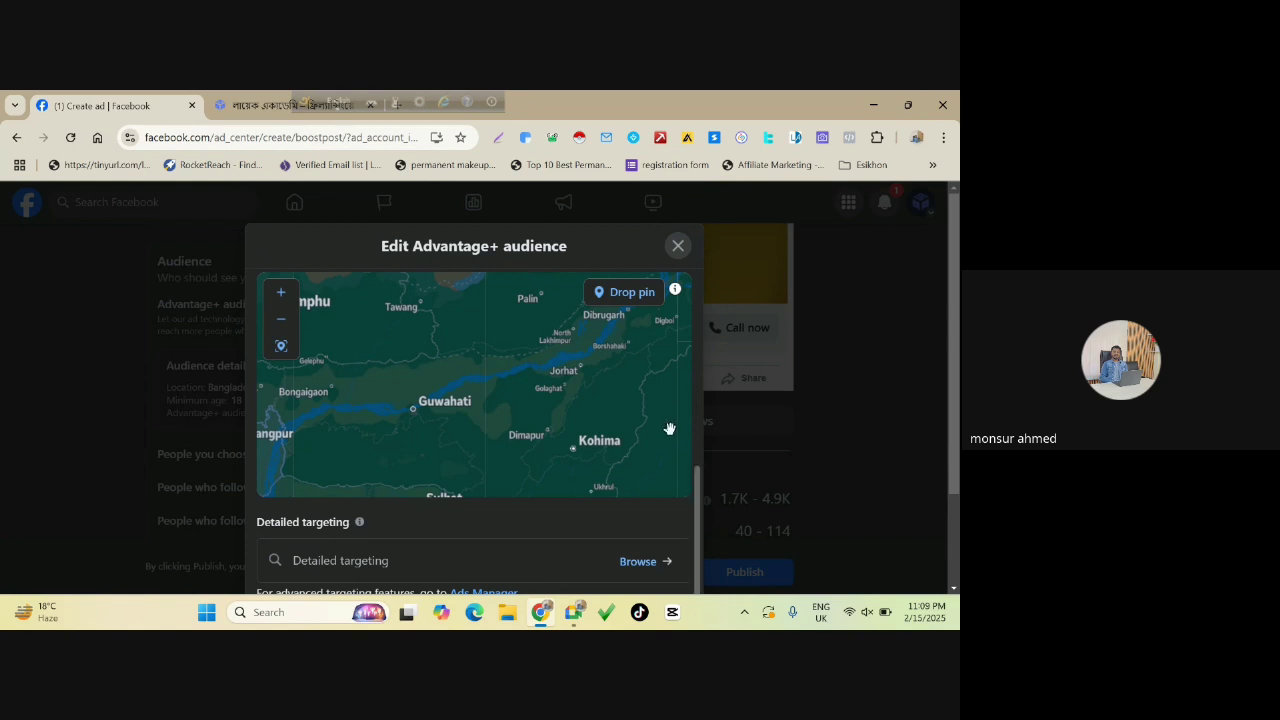
Review the audience's gender, age and location settings, the targeted areas on the map and the Detailed targeting section.
{"action": "left_click_drag", "start_coordinate": [697, 514], "coordinate": [688, 305]}
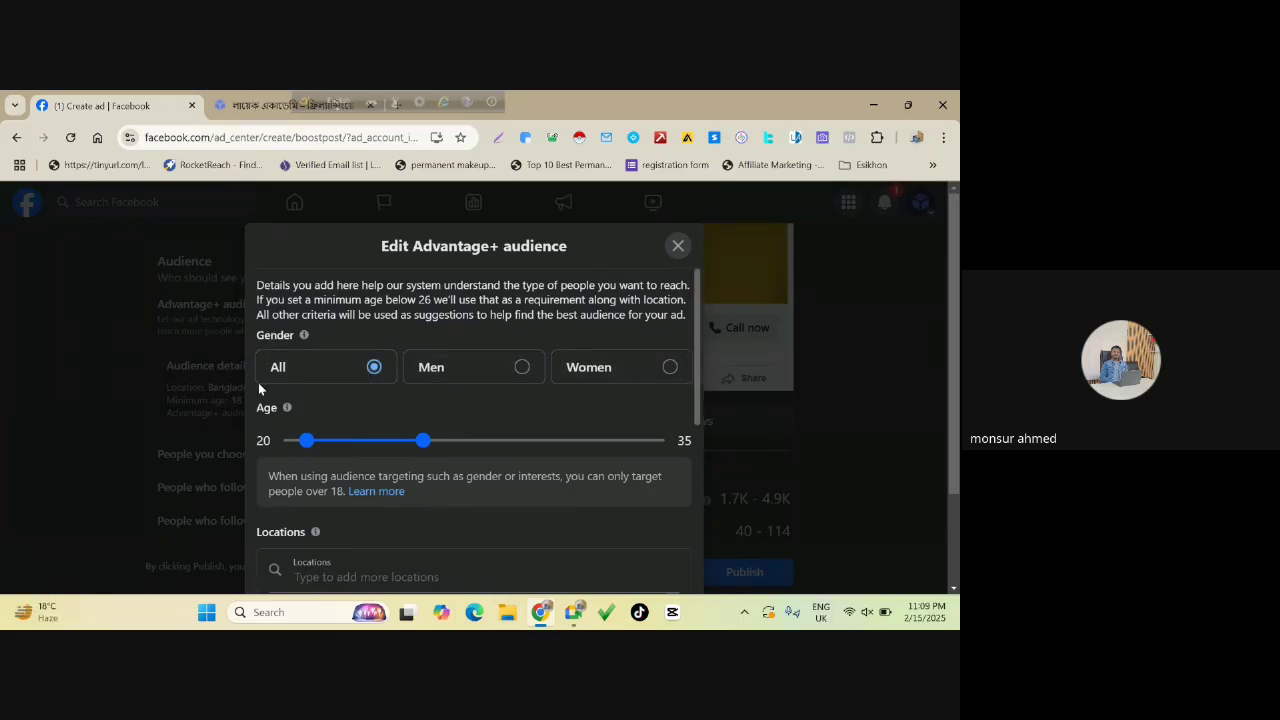
{"action": "scroll", "coordinate": [257, 382], "scroll_direction": "down", "scroll_amount": 1}
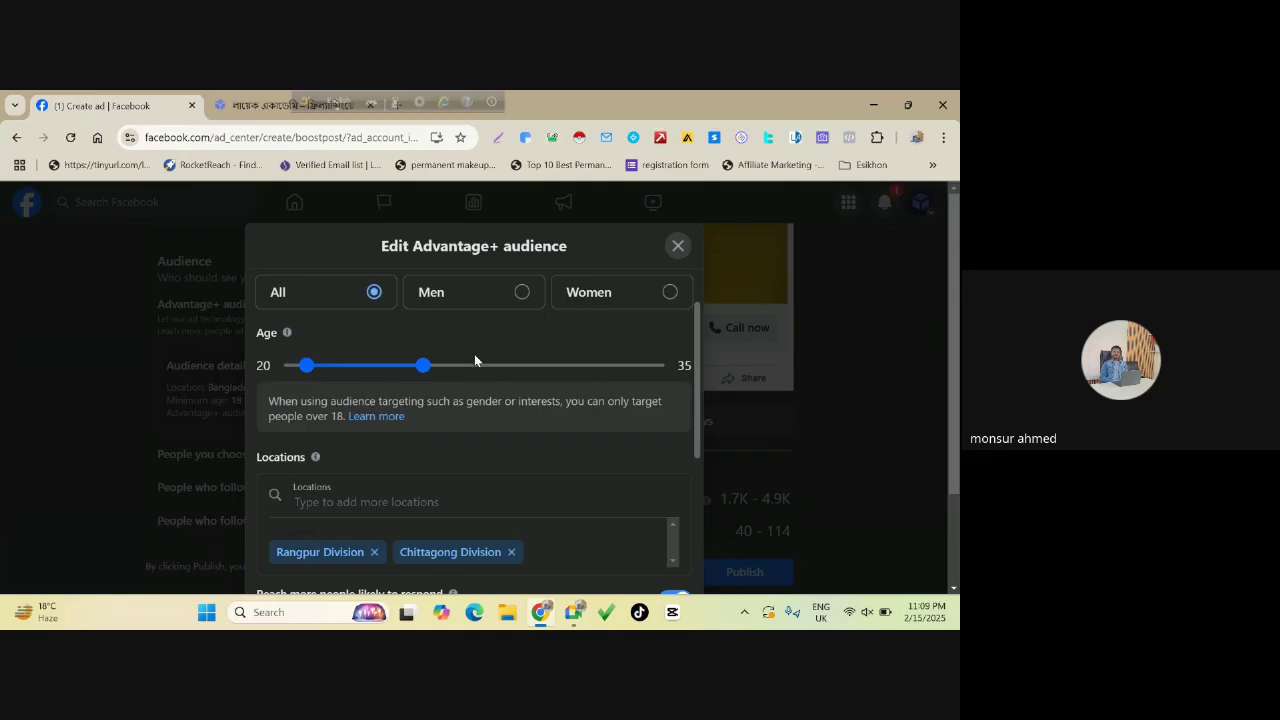
{"action": "scroll", "coordinate": [405, 344], "scroll_direction": "down", "scroll_amount": 1}
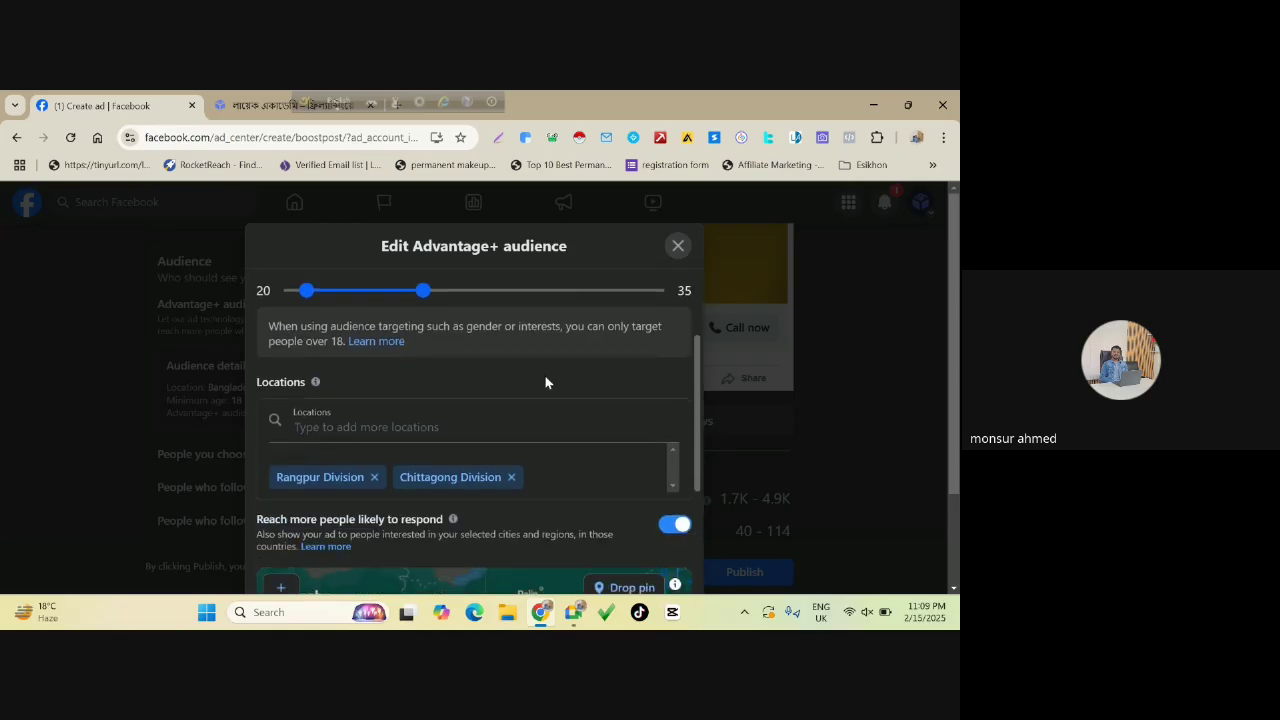
{"action": "scroll", "coordinate": [545, 382], "scroll_direction": "down", "scroll_amount": 2}
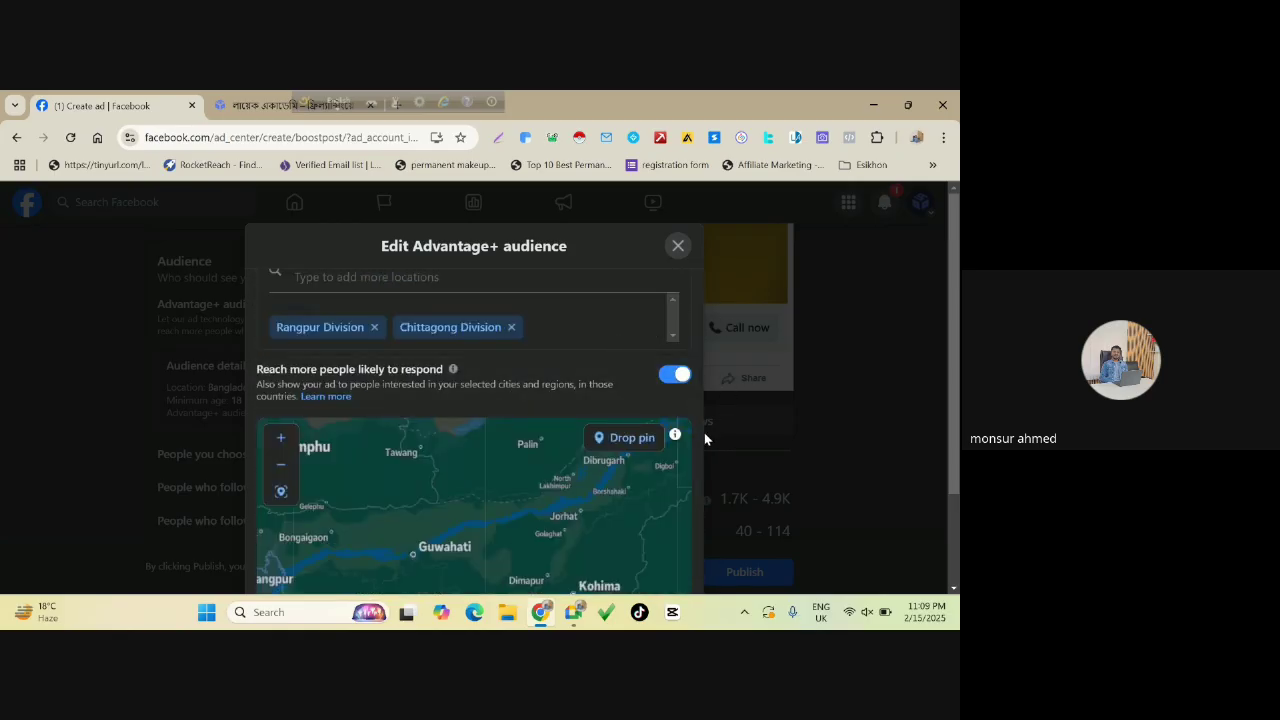
{"action": "scroll", "coordinate": [700, 440], "scroll_direction": "down", "scroll_amount": 2}
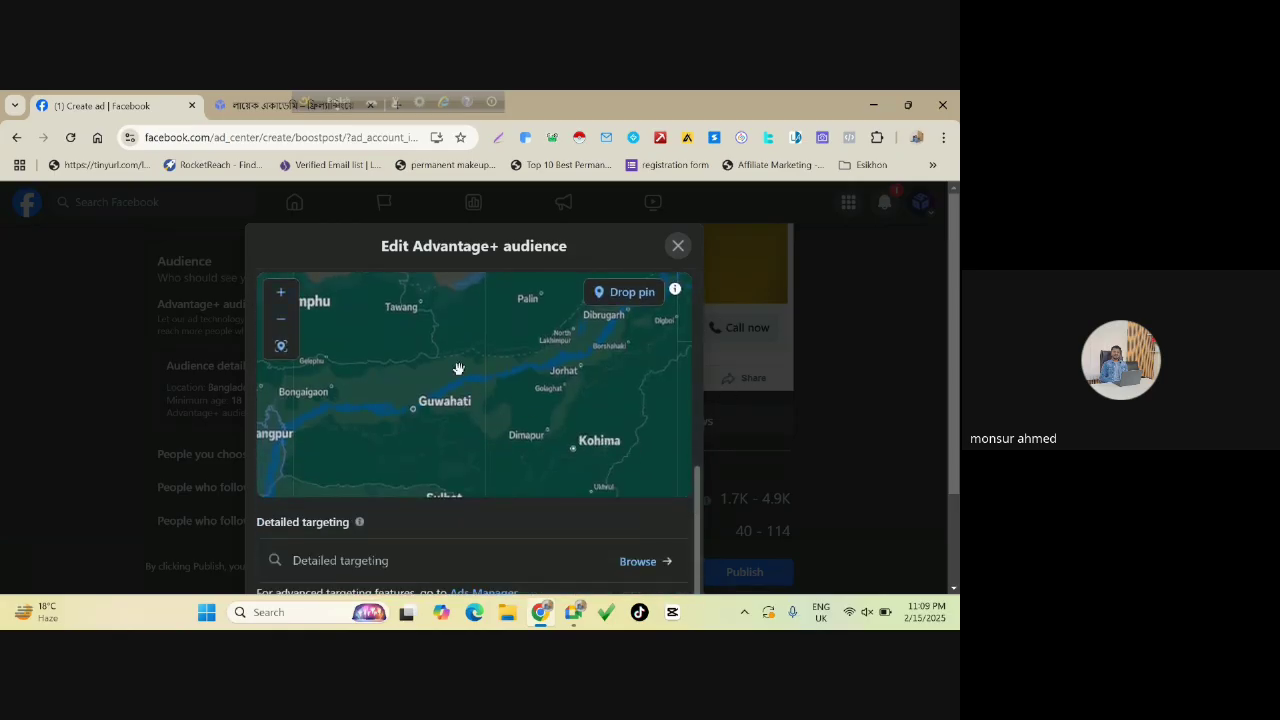
{"action": "scroll", "coordinate": [443, 396], "scroll_direction": "down", "scroll_amount": 2}
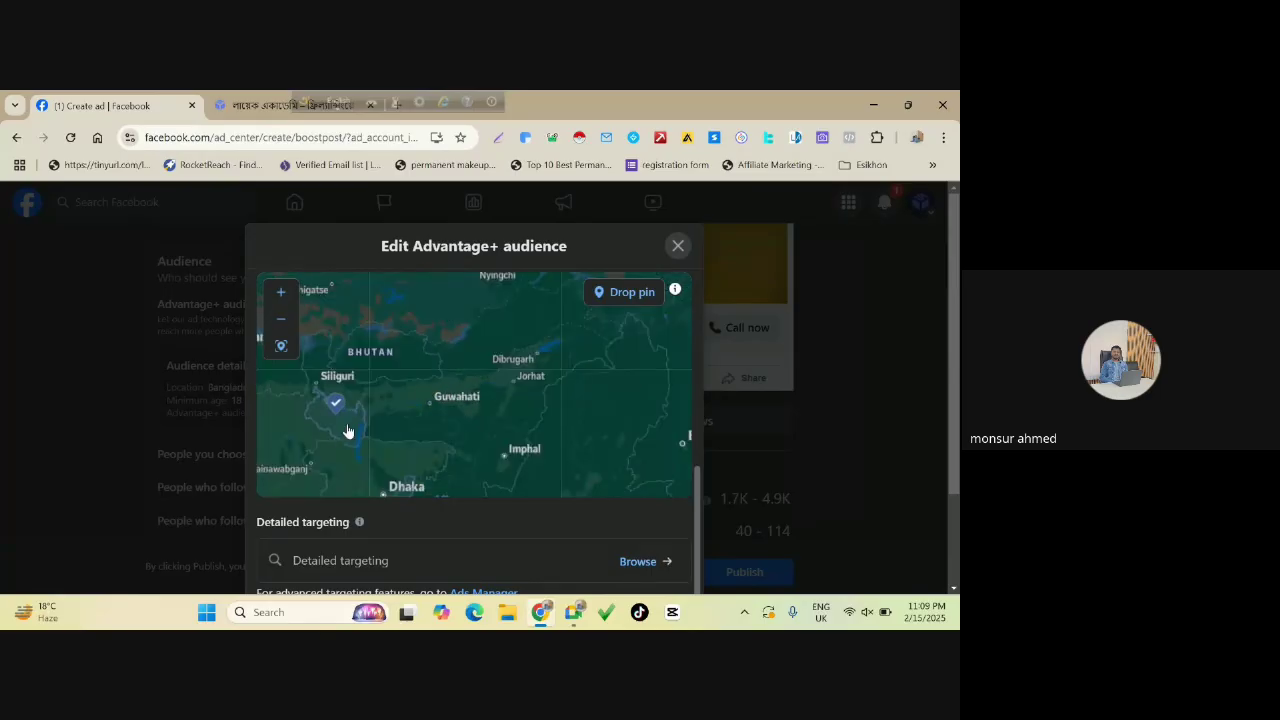
{"action": "scroll", "coordinate": [347, 430], "scroll_direction": "down", "scroll_amount": 2}
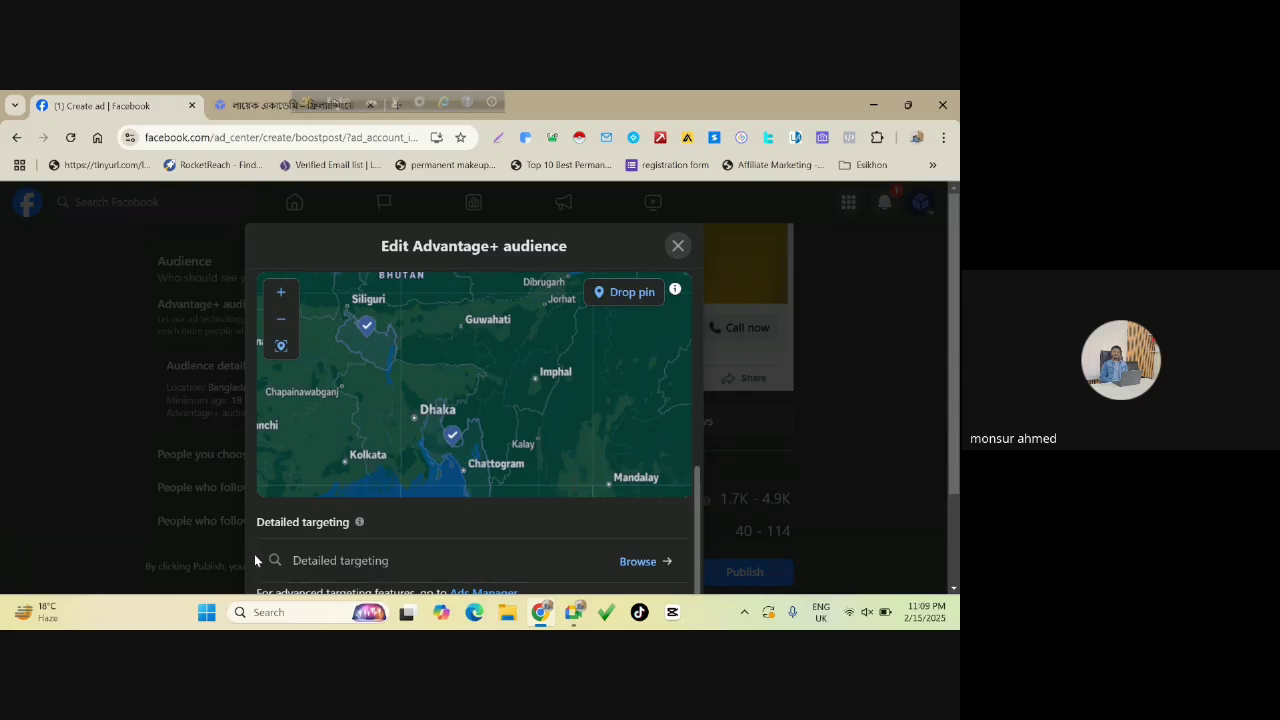
{"action": "left_click_drag", "start_coordinate": [249, 518], "coordinate": [349, 524]}
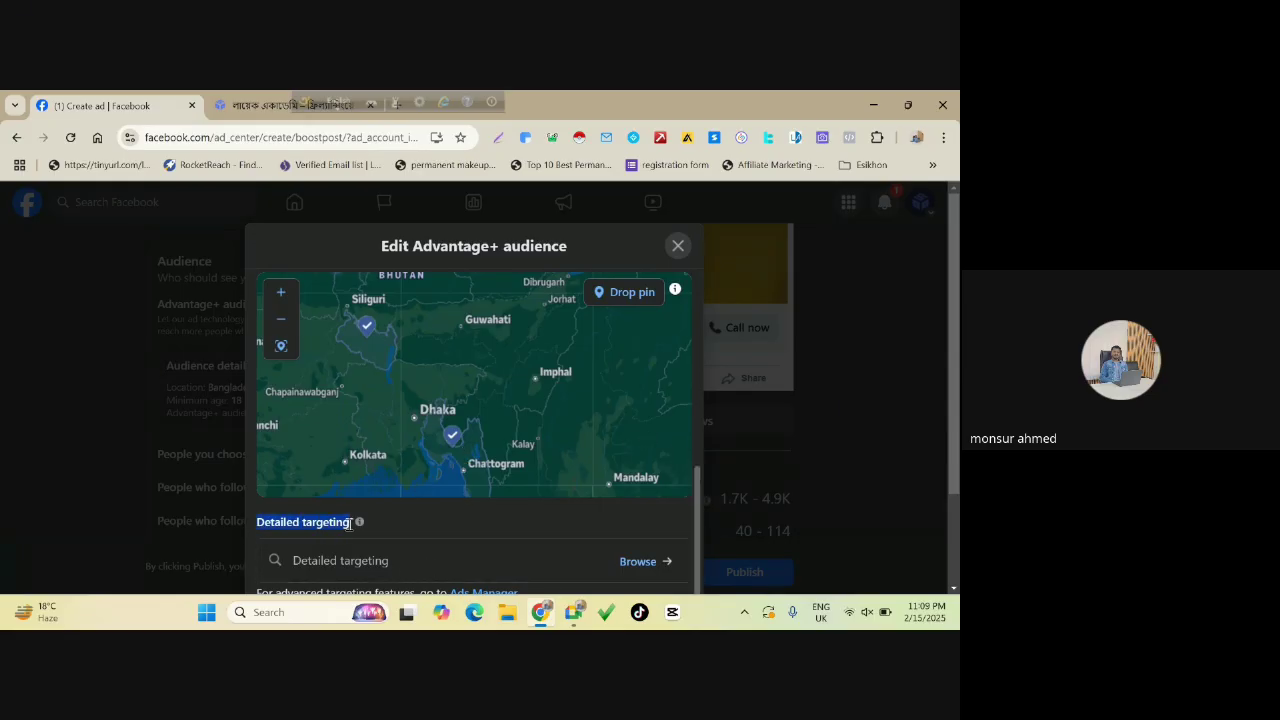
{"action": "left_click", "coordinate": [440, 522]}
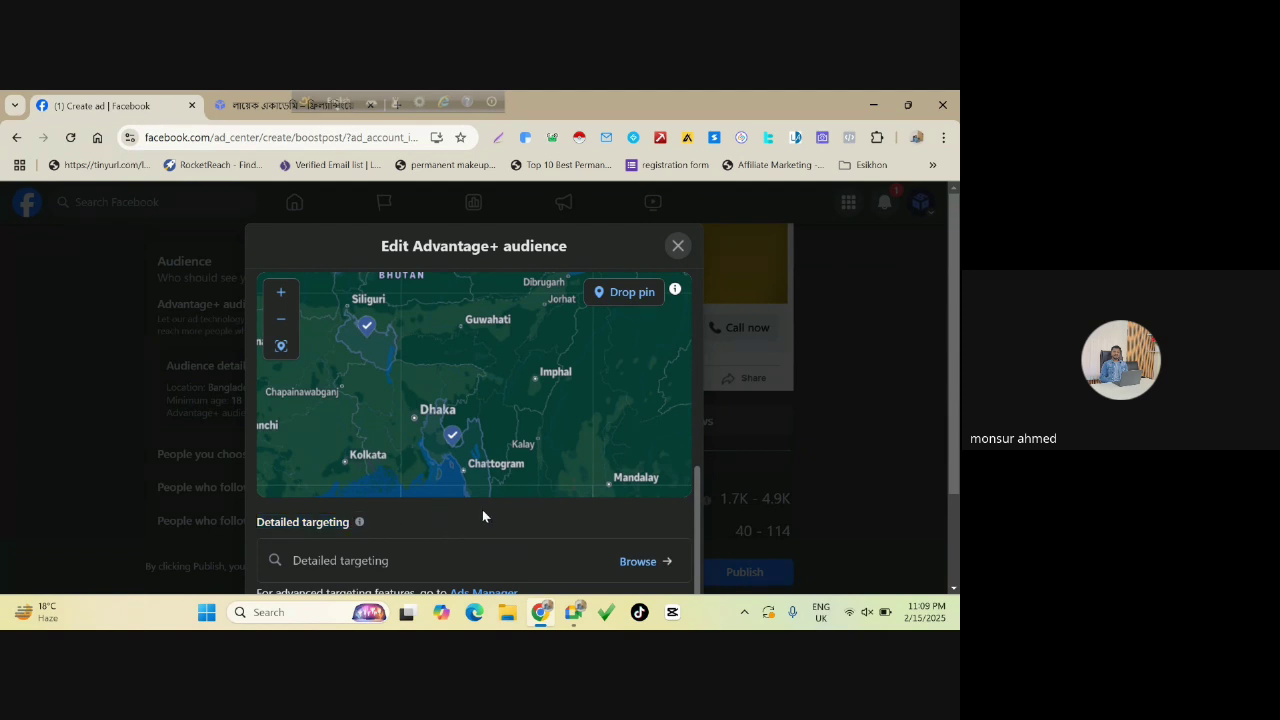
{"action": "scroll", "coordinate": [770, 330], "scroll_direction": "down", "scroll_amount": 2}
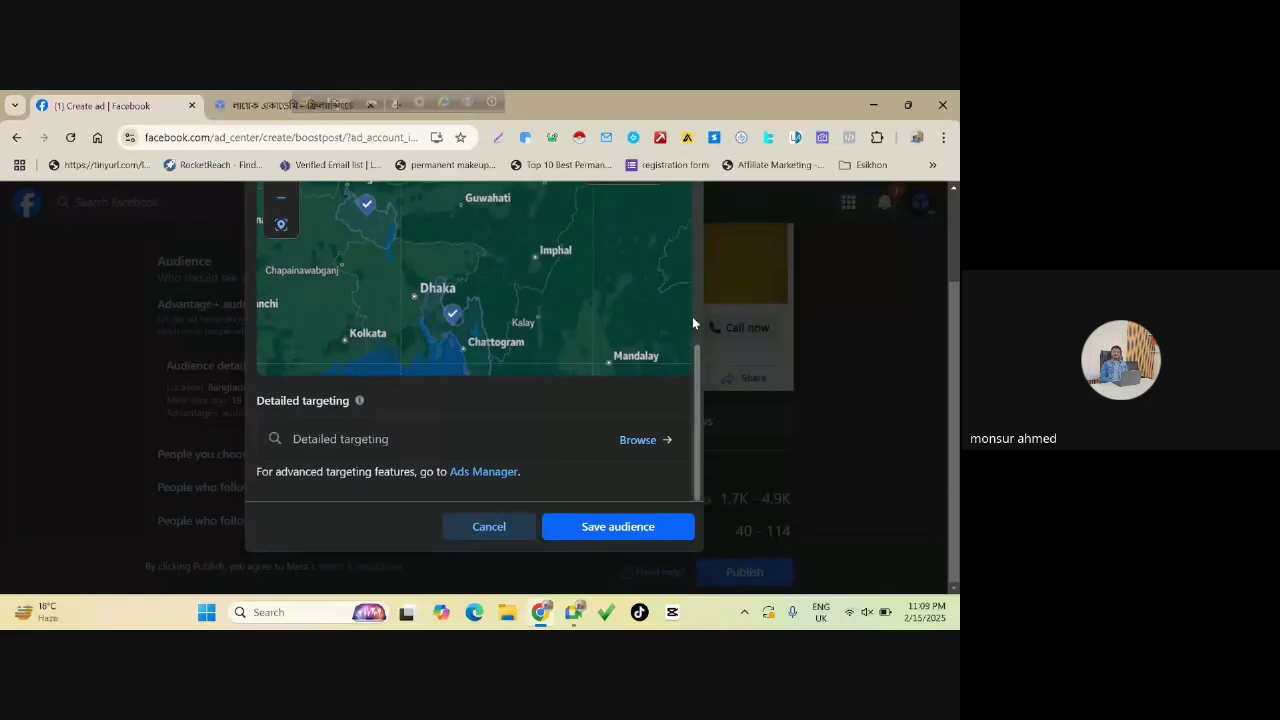
Search the detailed targeting for "freelancing", add the interest Freelancer (careers), and remove it again.
{"action": "left_click", "coordinate": [383, 440]}
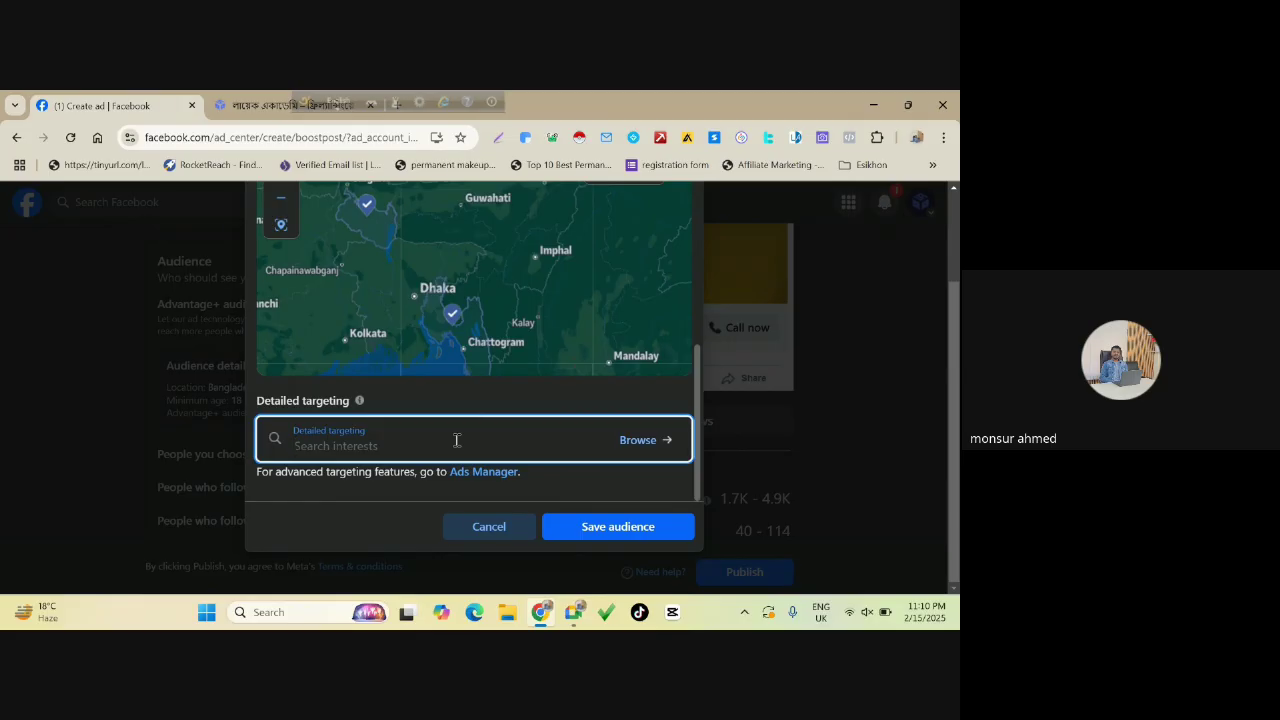
{"action": "type", "text": "free"}
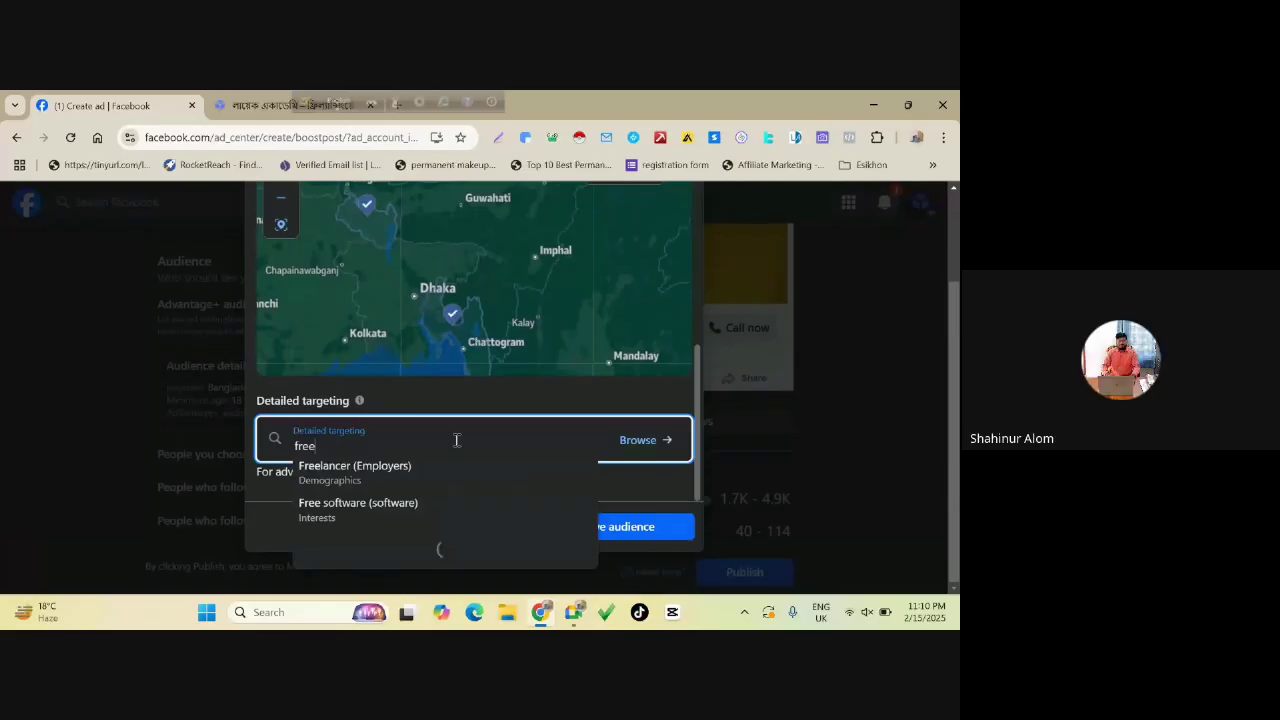
{"action": "type", "text": "lancing"}
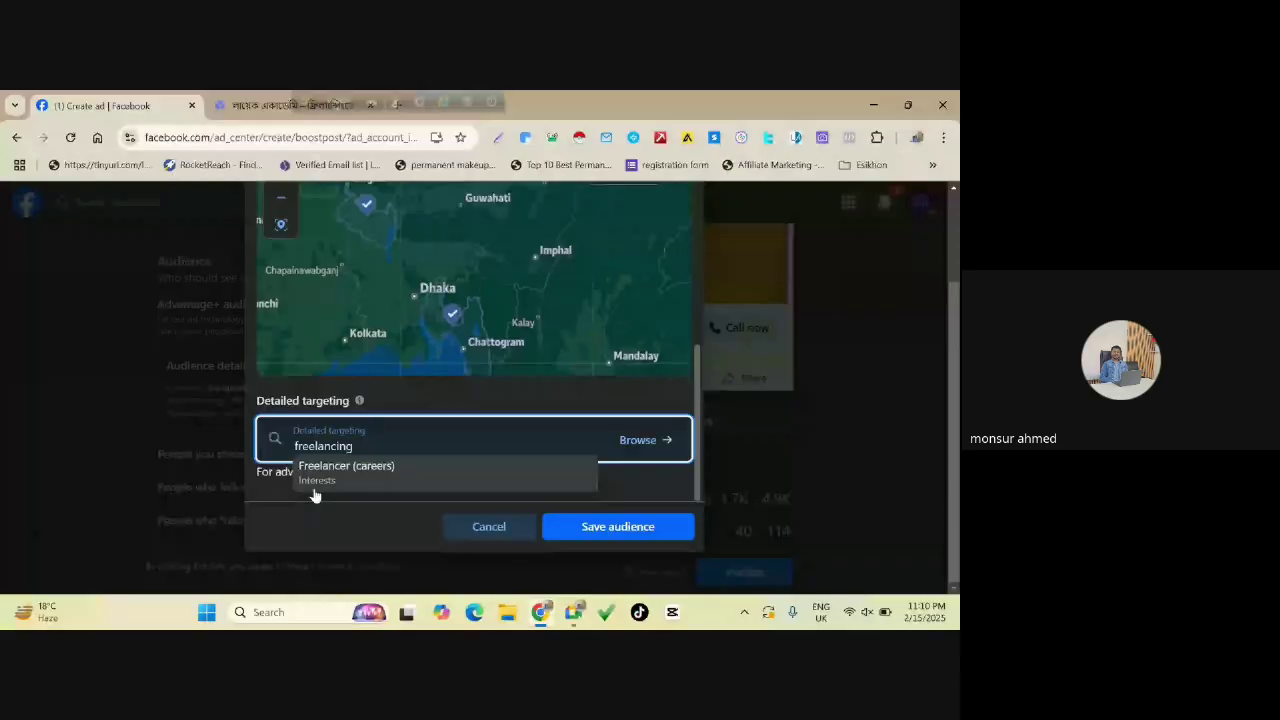
{"action": "left_click", "coordinate": [383, 483]}
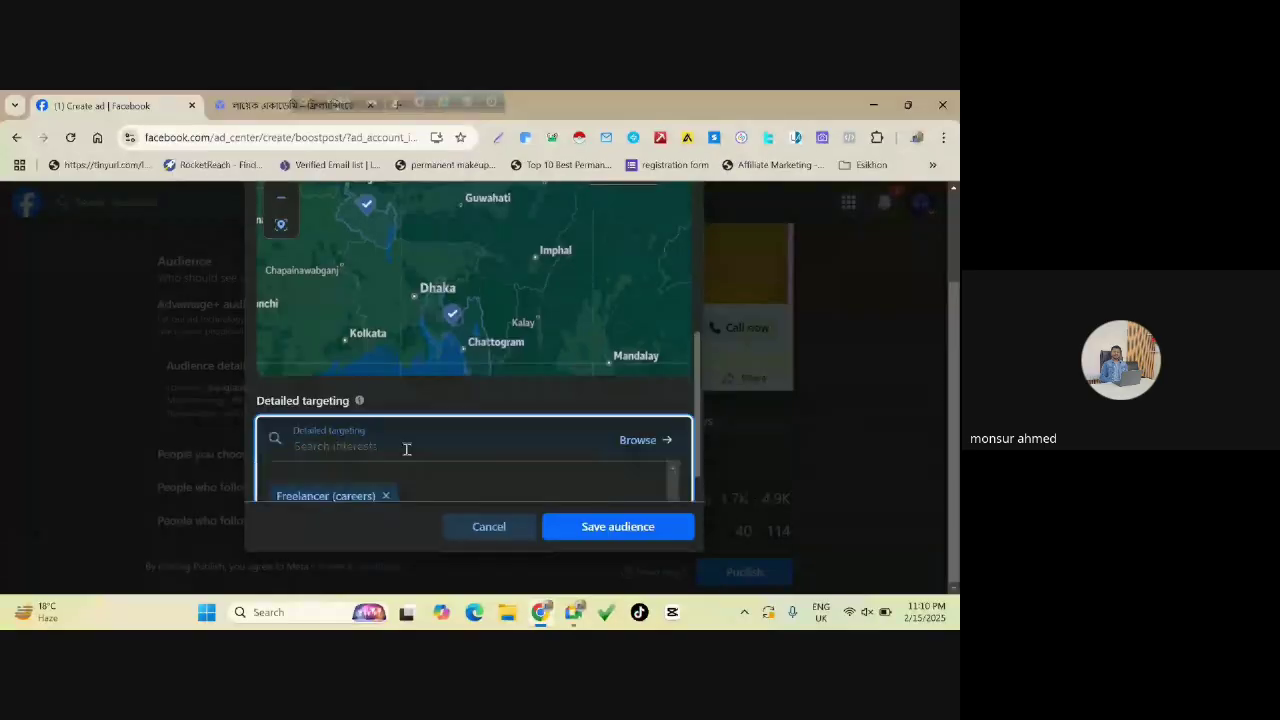
{"action": "scroll", "coordinate": [407, 449], "scroll_direction": "down", "scroll_amount": 1}
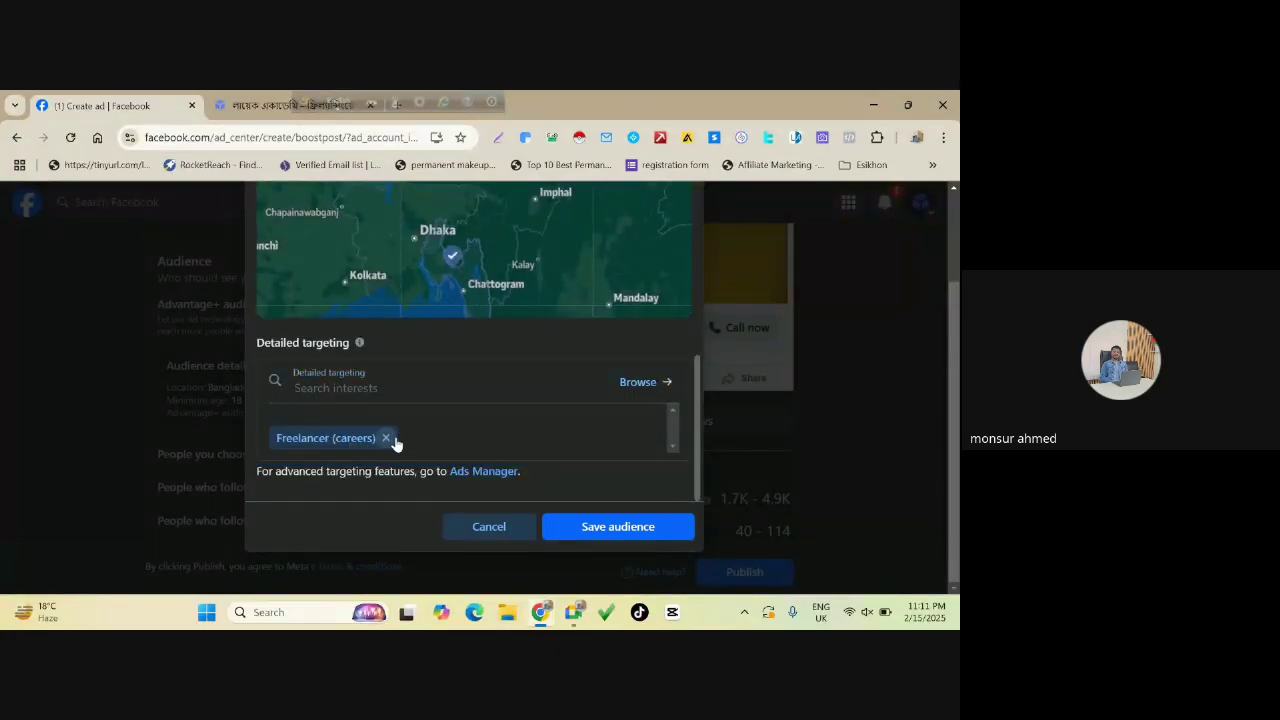
{"action": "left_click", "coordinate": [386, 438]}
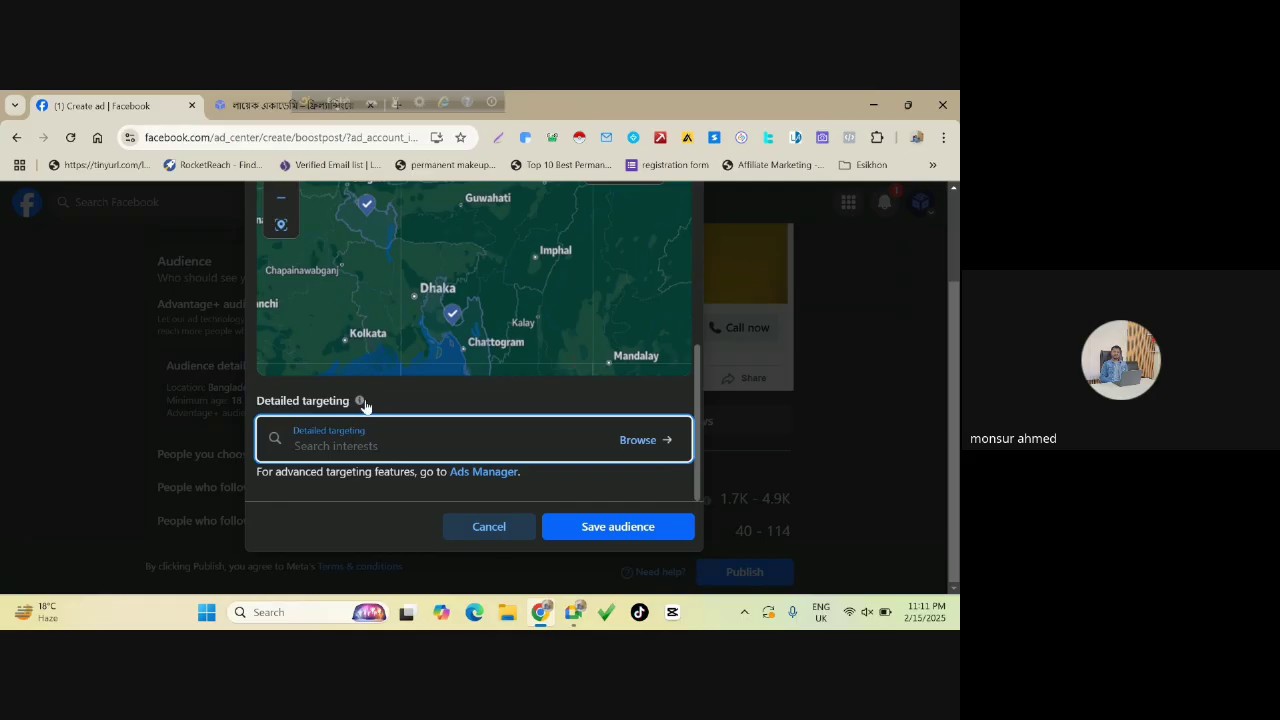
Search the detailed targeting for "freelancer" and add the interest Freelancer (careers).
{"action": "left_click", "coordinate": [312, 445]}
{"action": "type", "text": "free"}
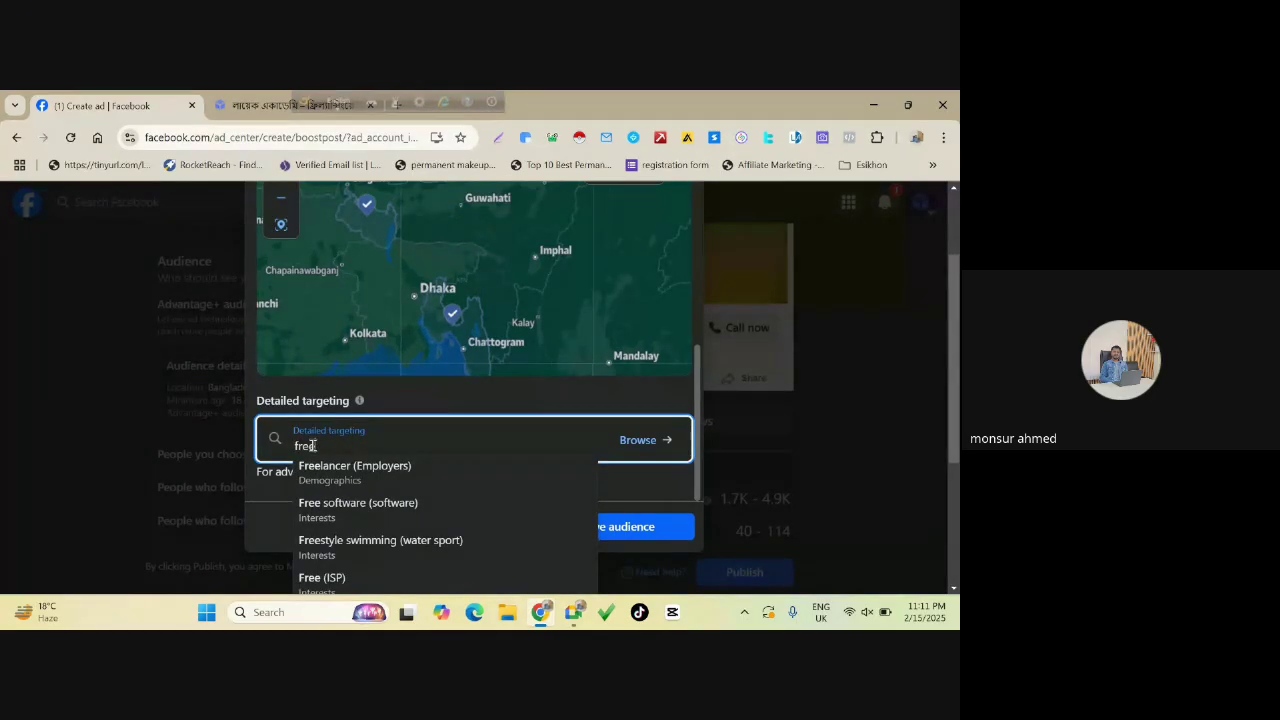
{"action": "type", "text": "la"}
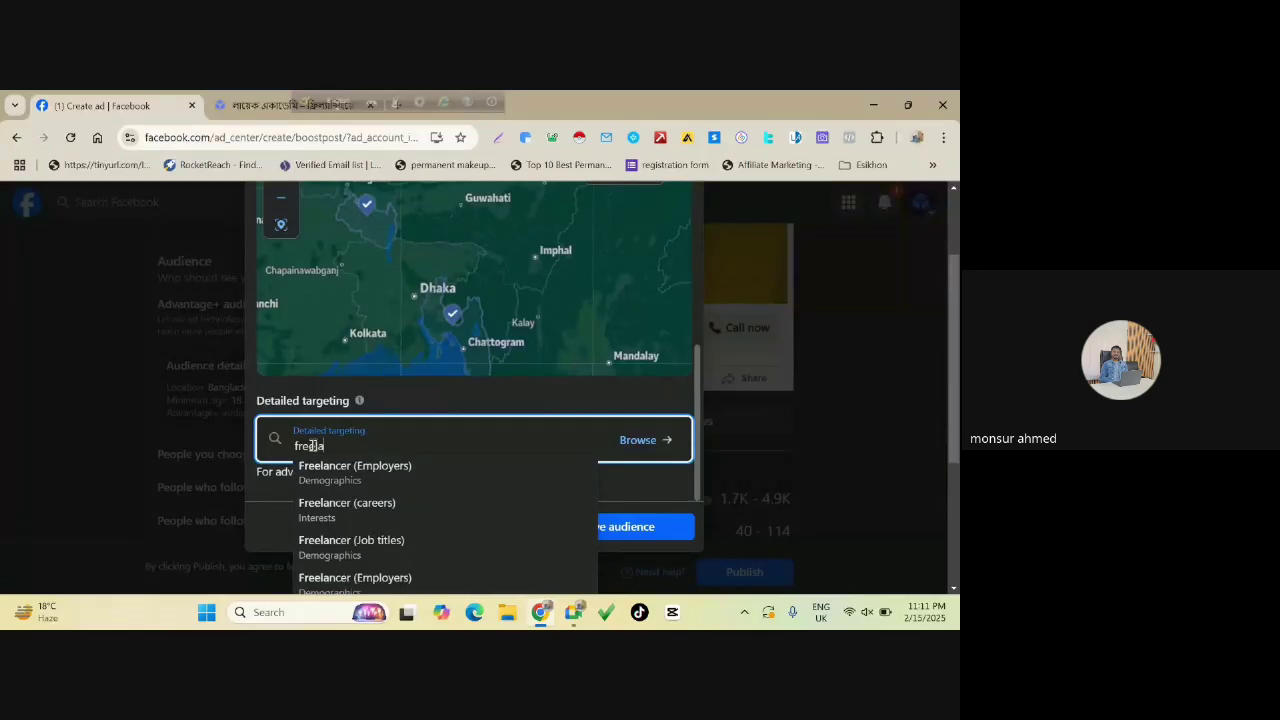
{"action": "type", "text": "ncer"}
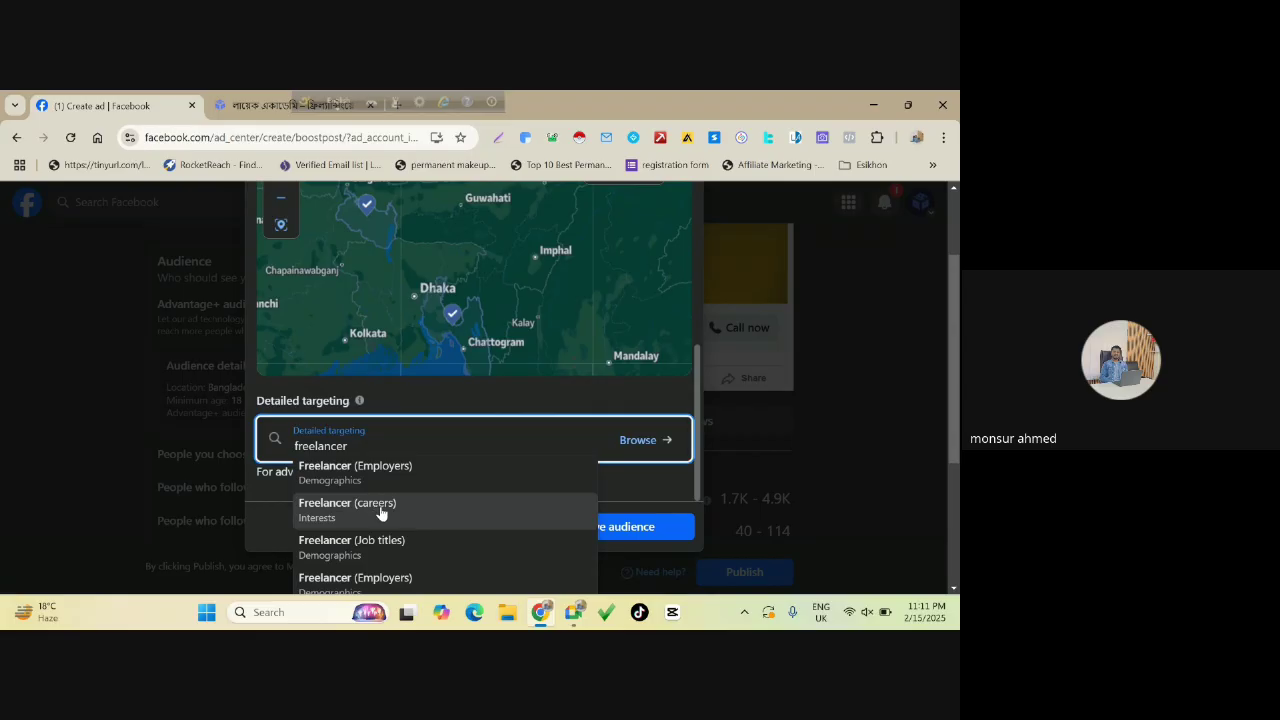
{"action": "scroll", "coordinate": [414, 514], "scroll_direction": "down", "scroll_amount": 1}
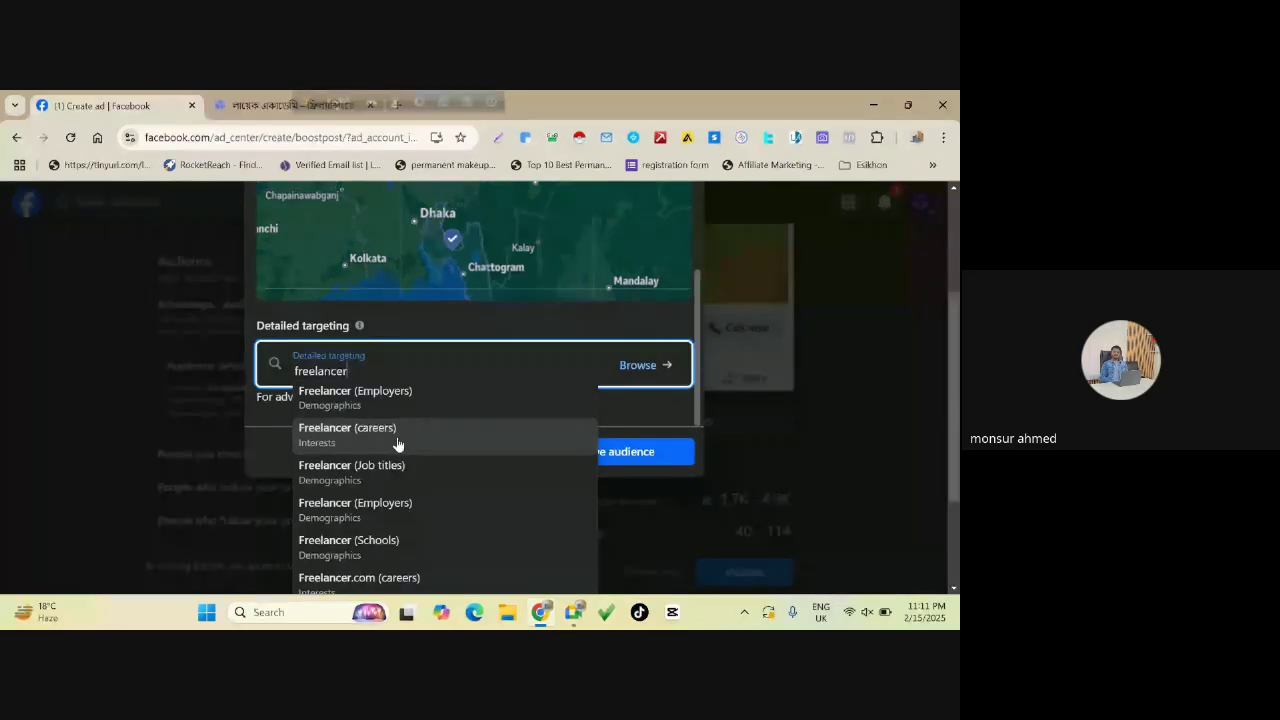
{"action": "left_click", "coordinate": [397, 442]}
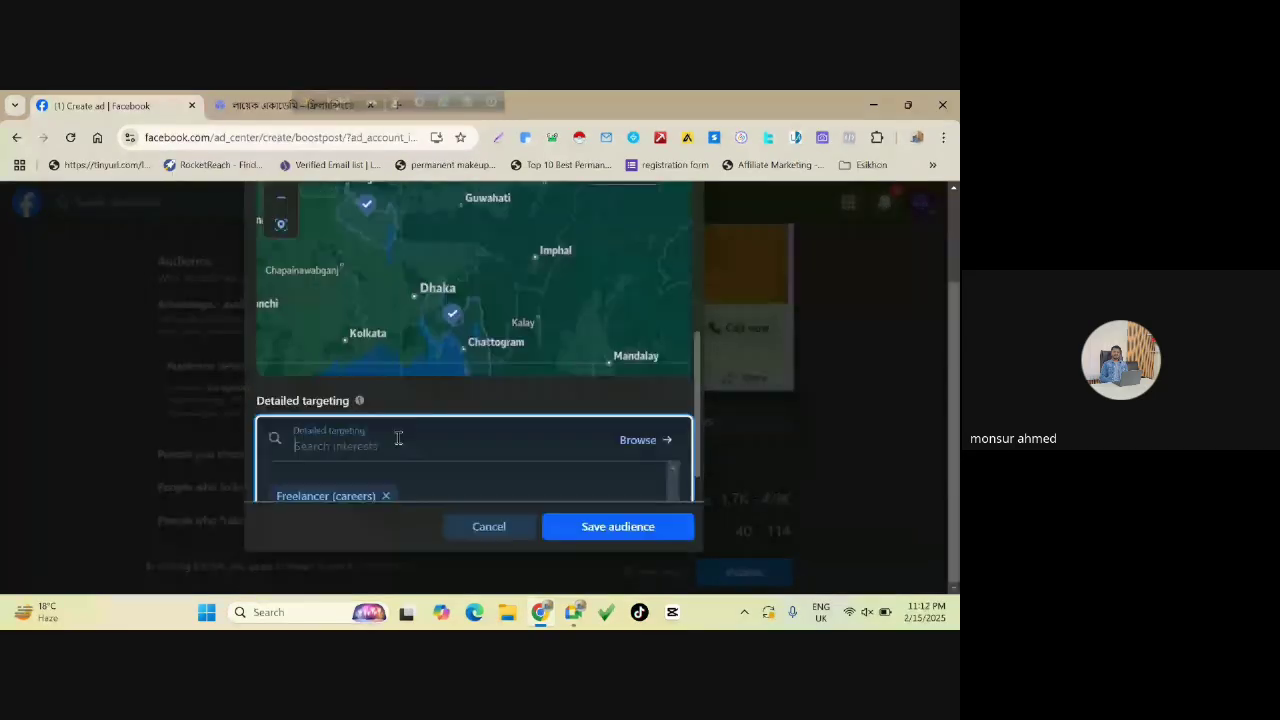
Search the detailed targeting for "coll" and add the interest College (higher education).
{"action": "scroll", "coordinate": [397, 438], "scroll_direction": "down", "scroll_amount": 1}
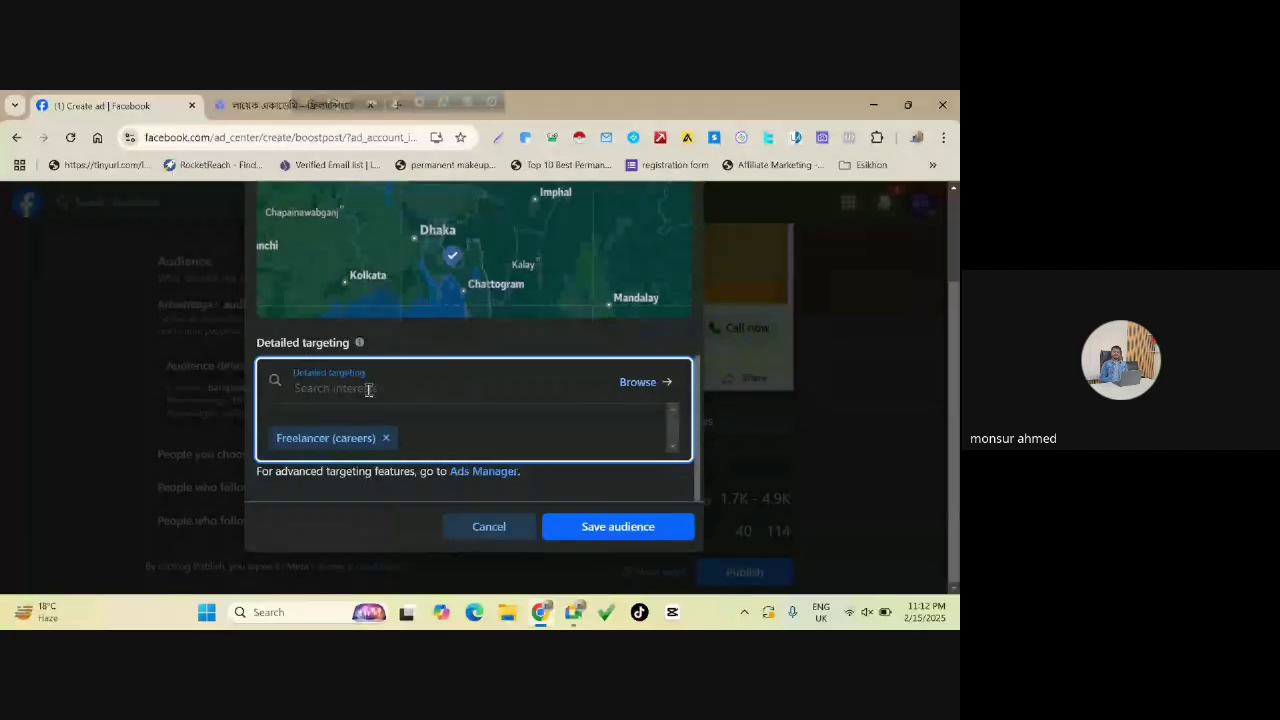
{"action": "type", "text": "c"}
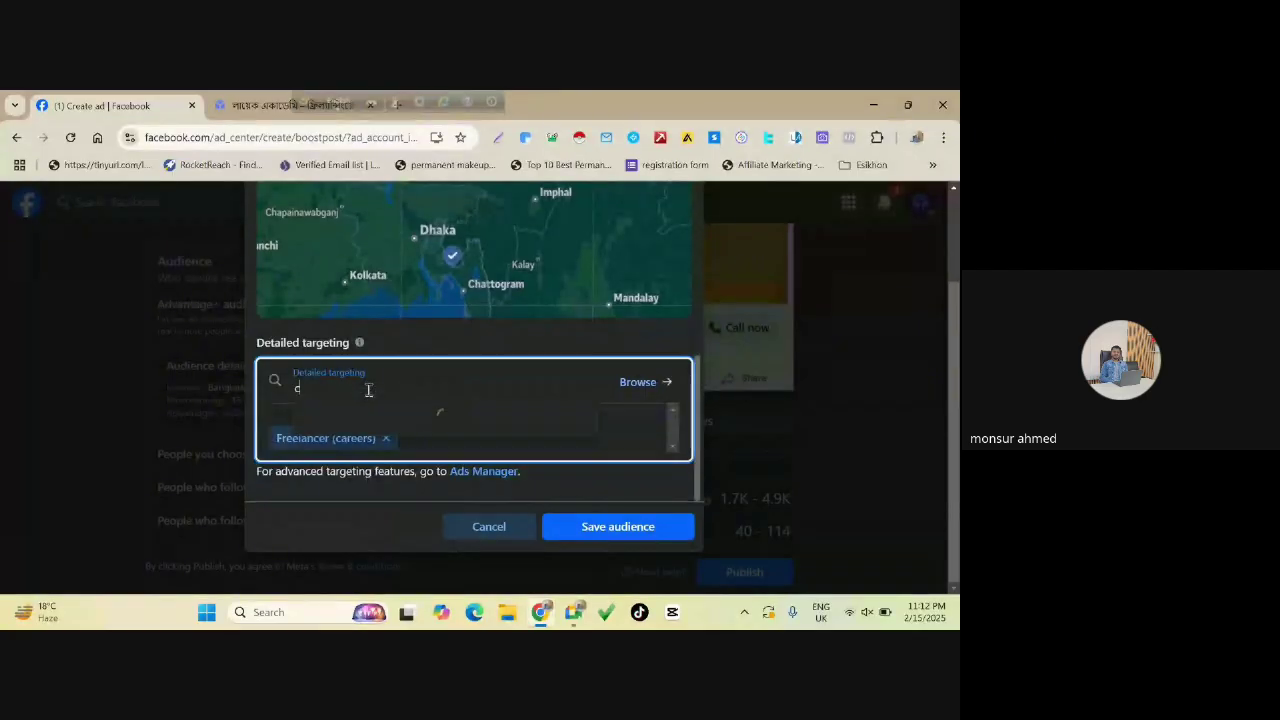
{"action": "type", "text": "oll"}
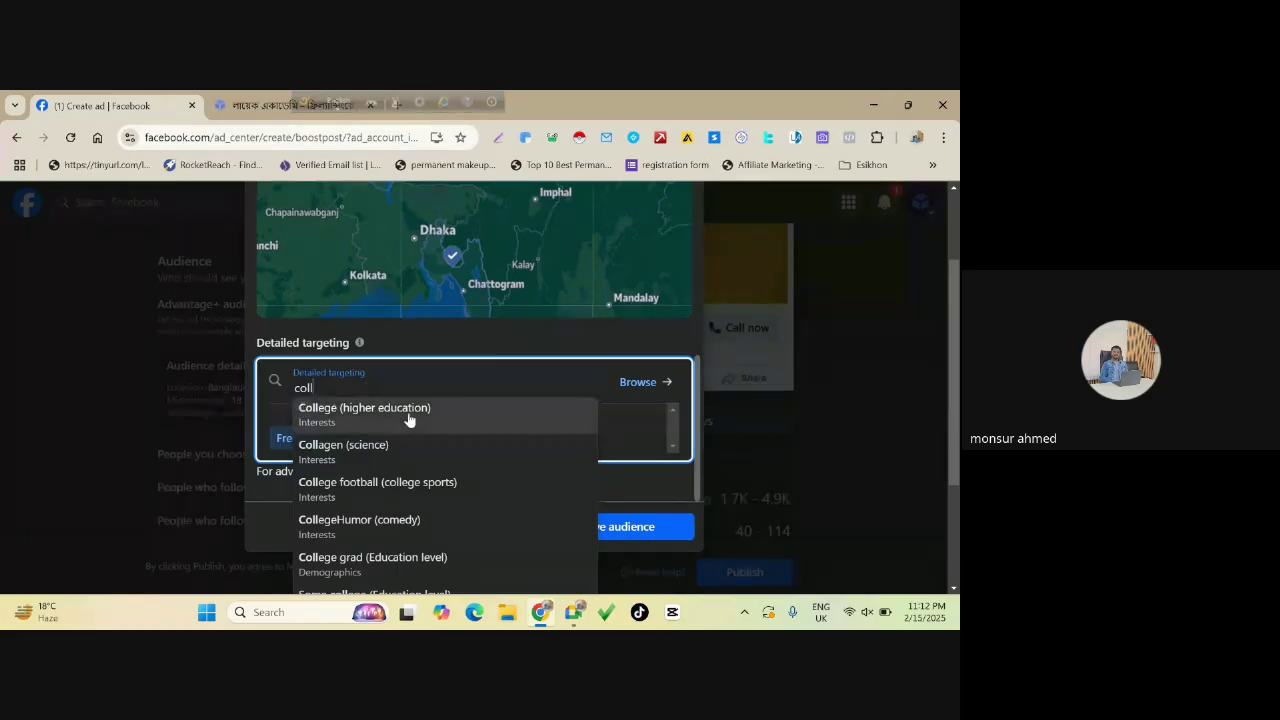
{"action": "left_click", "coordinate": [340, 420]}
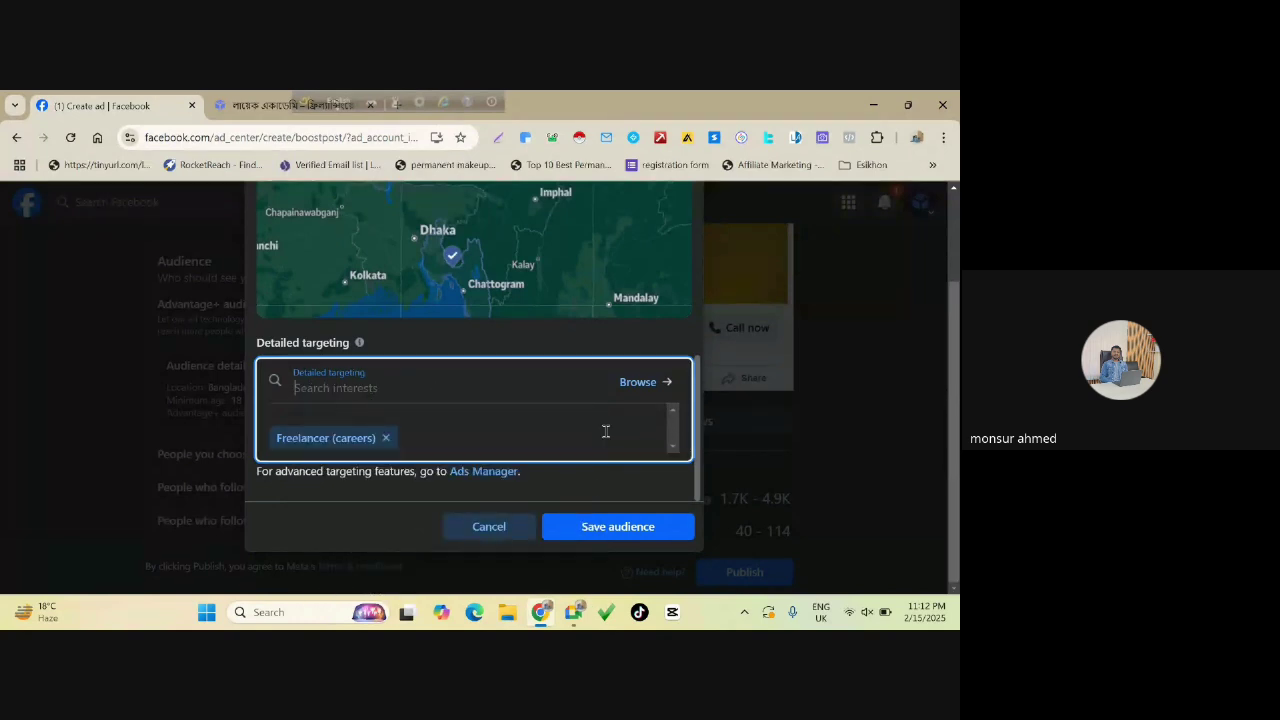
Search the detailed targeting for "job" and add the interest Job hunting (careers).
{"action": "scroll", "coordinate": [482, 430], "scroll_direction": "up", "scroll_amount": 2}
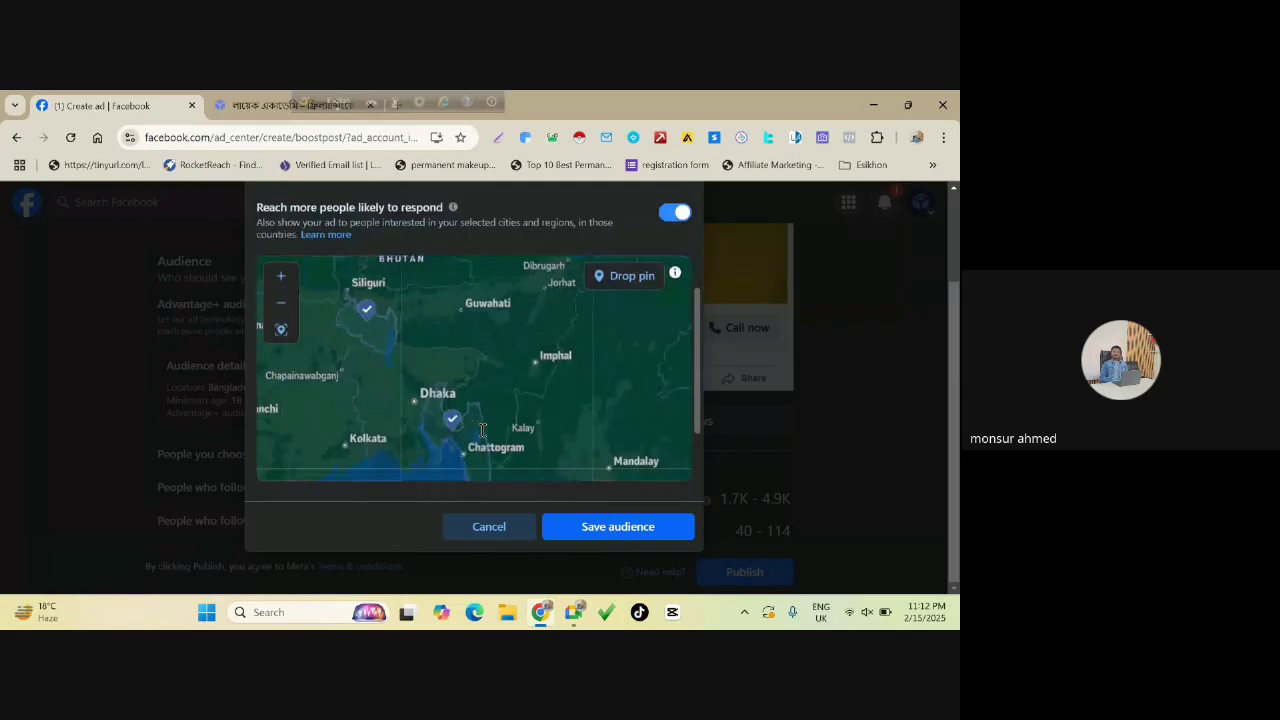
{"action": "scroll", "coordinate": [482, 430], "scroll_direction": "down", "scroll_amount": 2}
{"action": "left_click", "coordinate": [346, 391]}
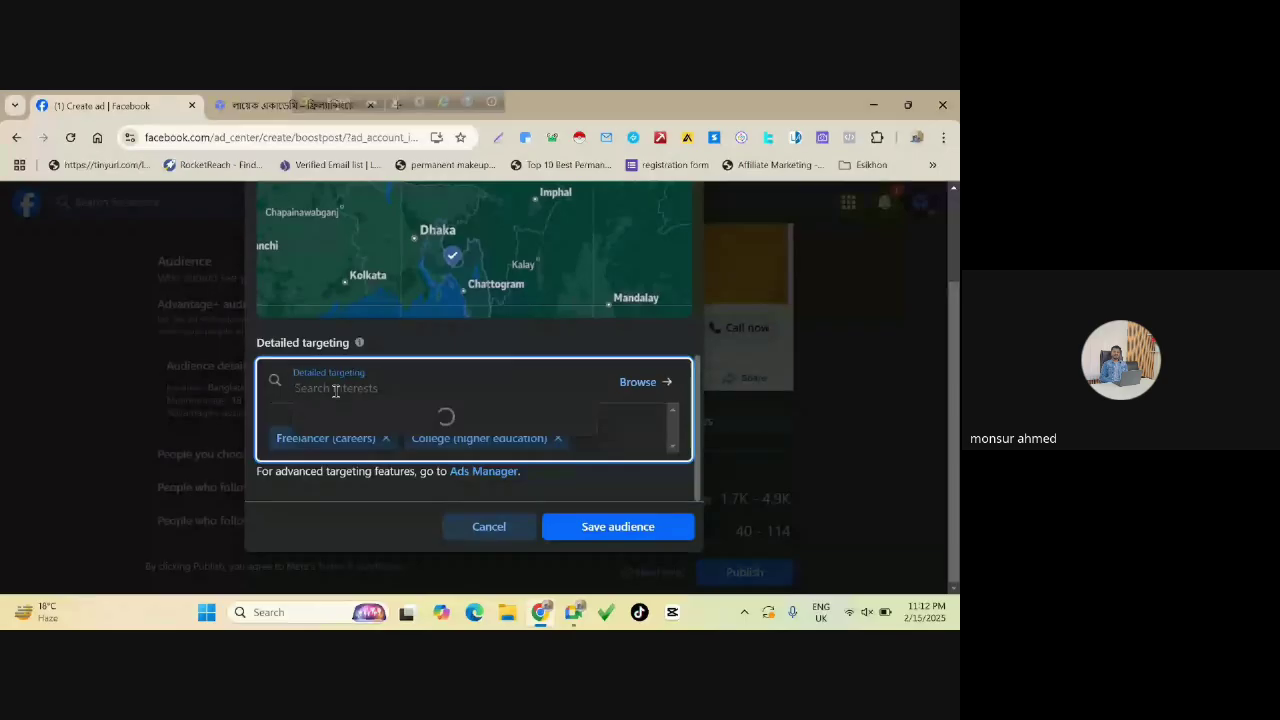
{"action": "type", "text": "job"}
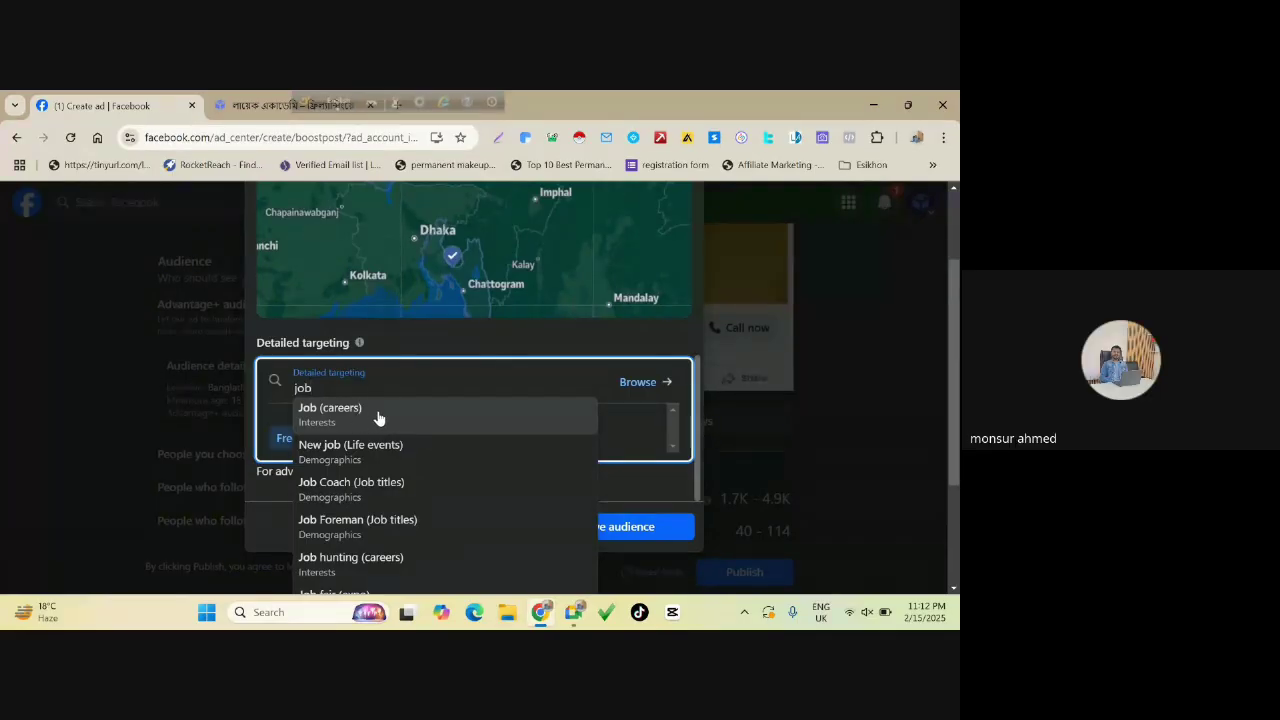
{"action": "left_click", "coordinate": [358, 568]}
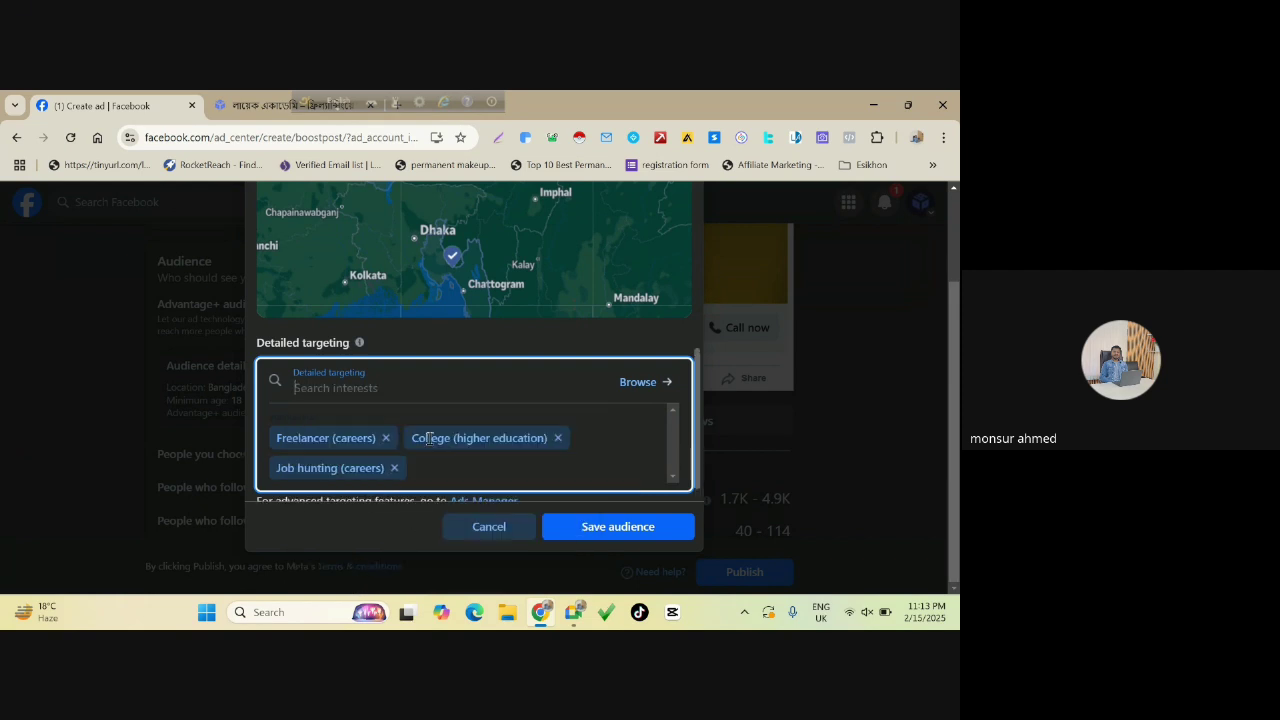
Search the detailed targeting for "house wife" and look through the suggestions.
{"action": "left_click", "coordinate": [371, 394]}
{"action": "type", "text": "house"}
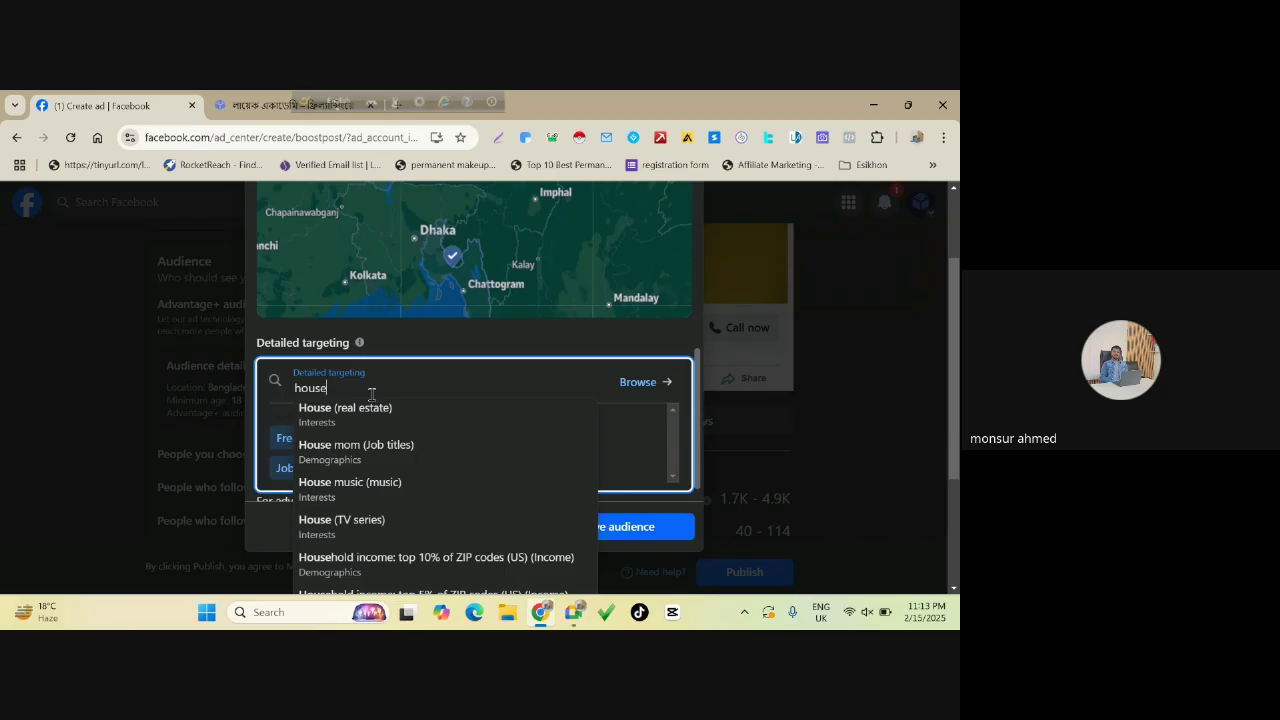
{"action": "type", "text": "wi"}
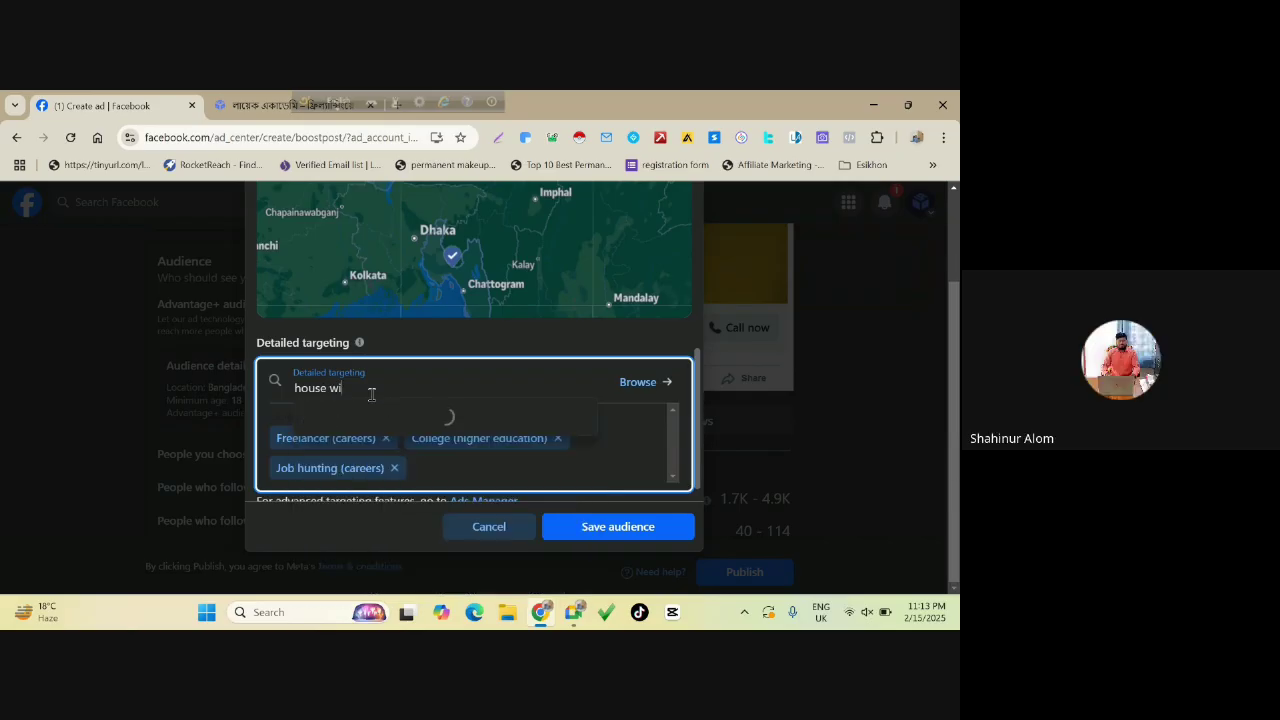
{"action": "type", "text": "fe"}
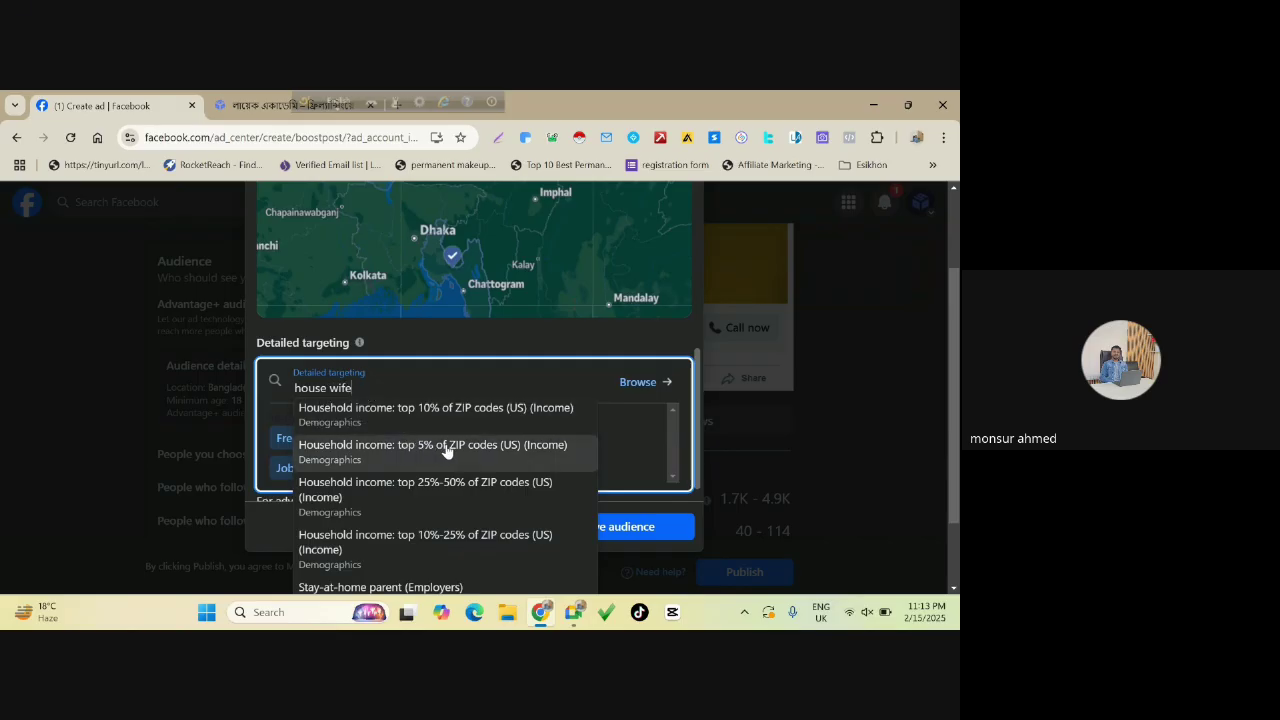
{"action": "scroll", "coordinate": [446, 451], "scroll_direction": "down", "scroll_amount": 2}
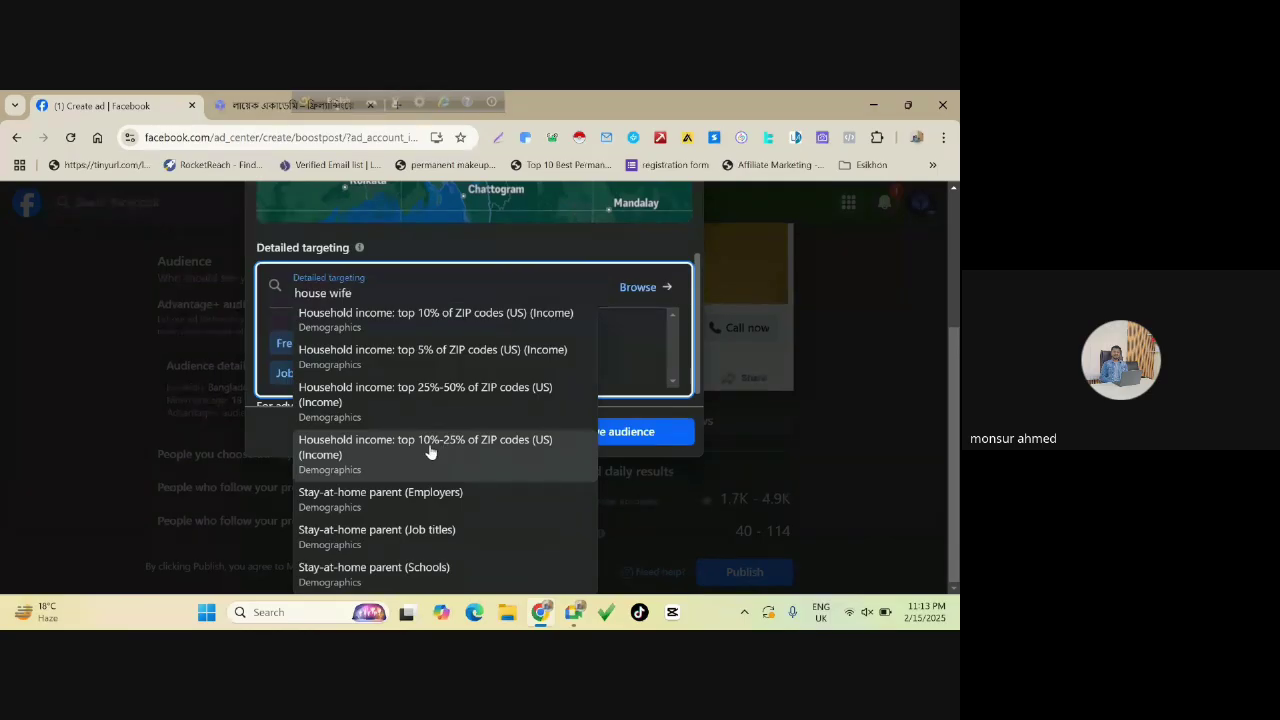
{"action": "scroll", "coordinate": [491, 531], "scroll_direction": "up", "scroll_amount": 3}
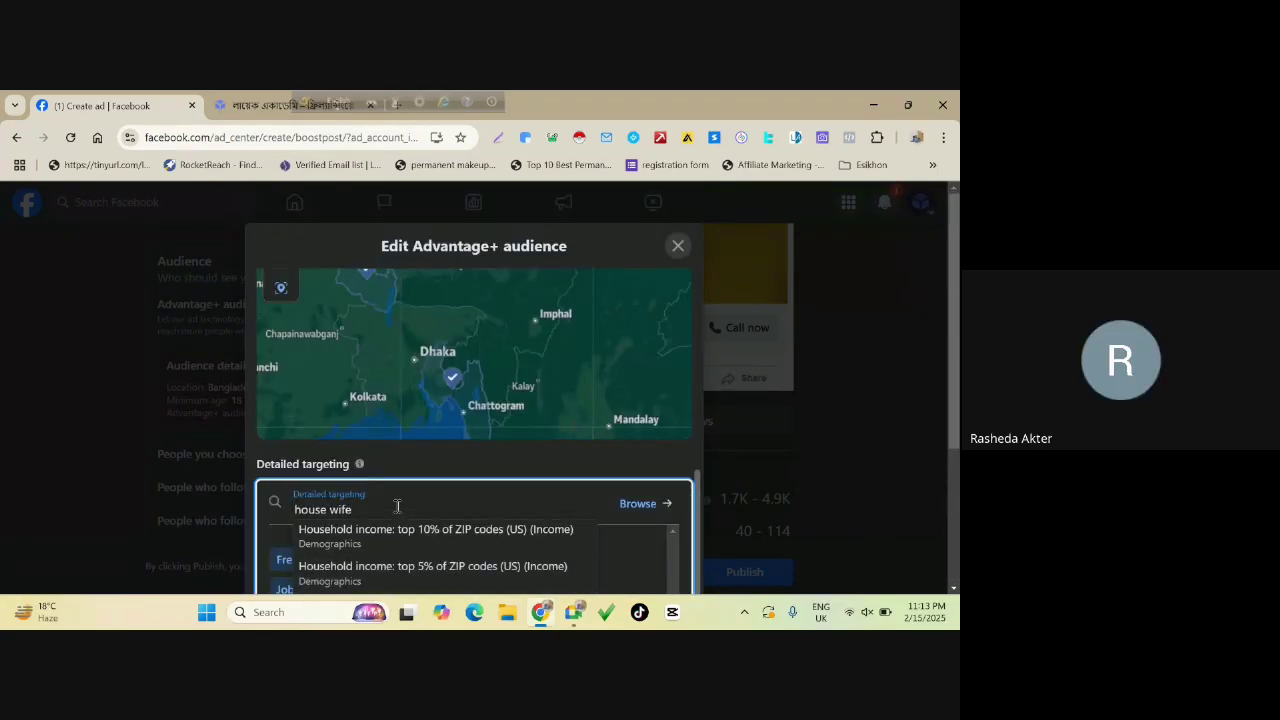
Shorten the detailed targeting search to "house" and add the demographic House mom (Employers).
{"action": "key", "text": "BackSpace"}
{"action": "key", "text": "BackSpace"}
{"action": "key", "text": "BackSpace"}
{"action": "key", "text": "BackSpace"}
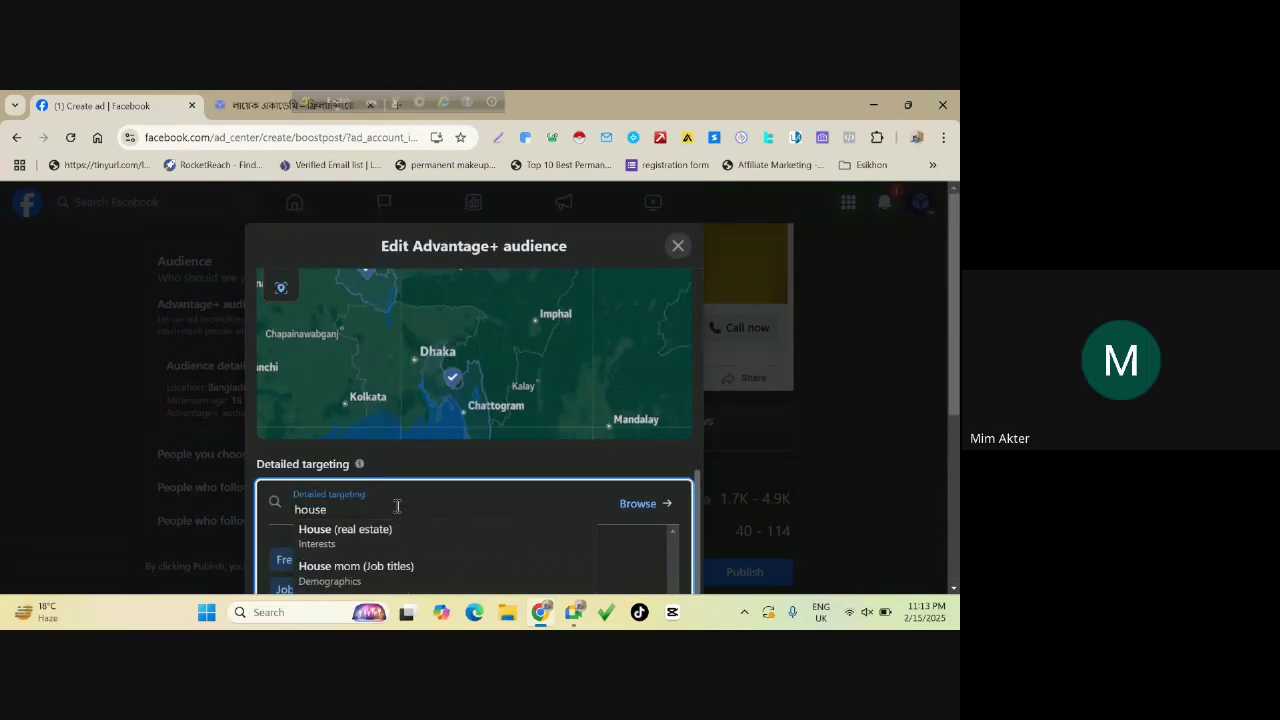
{"action": "scroll", "coordinate": [434, 475], "scroll_direction": "down", "scroll_amount": 1}
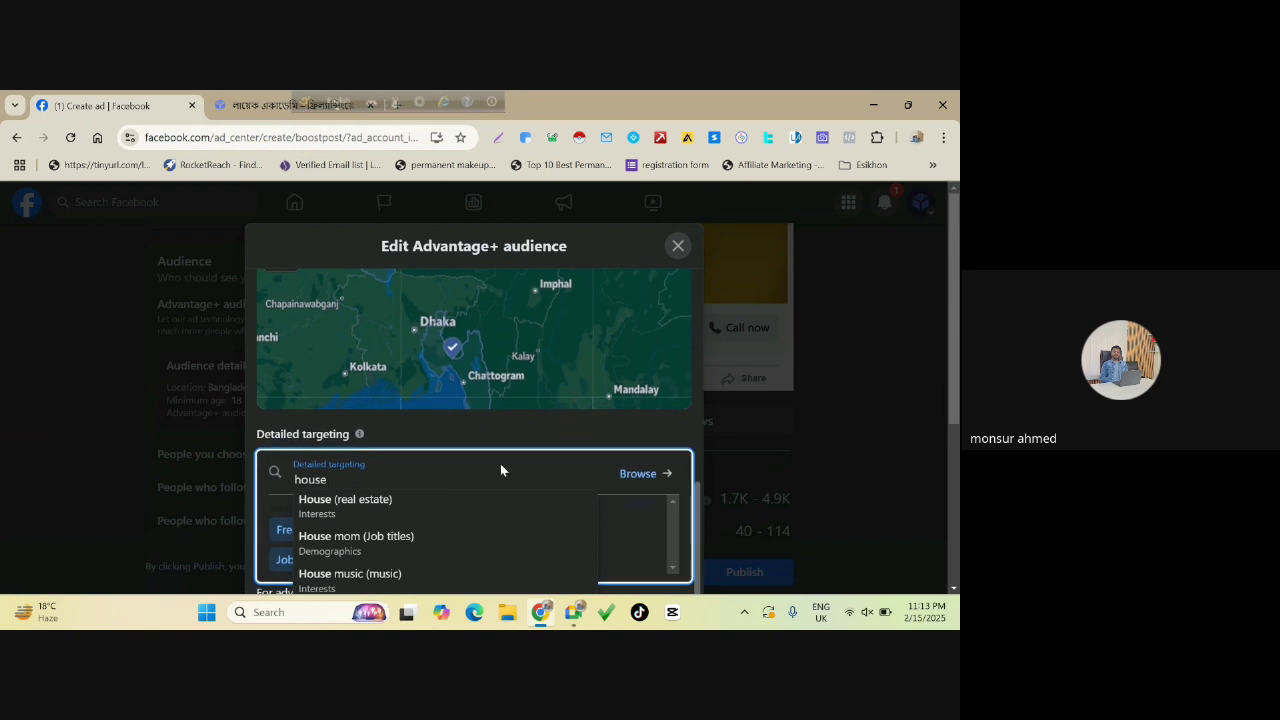
{"action": "scroll", "coordinate": [487, 543], "scroll_direction": "down", "scroll_amount": 2}
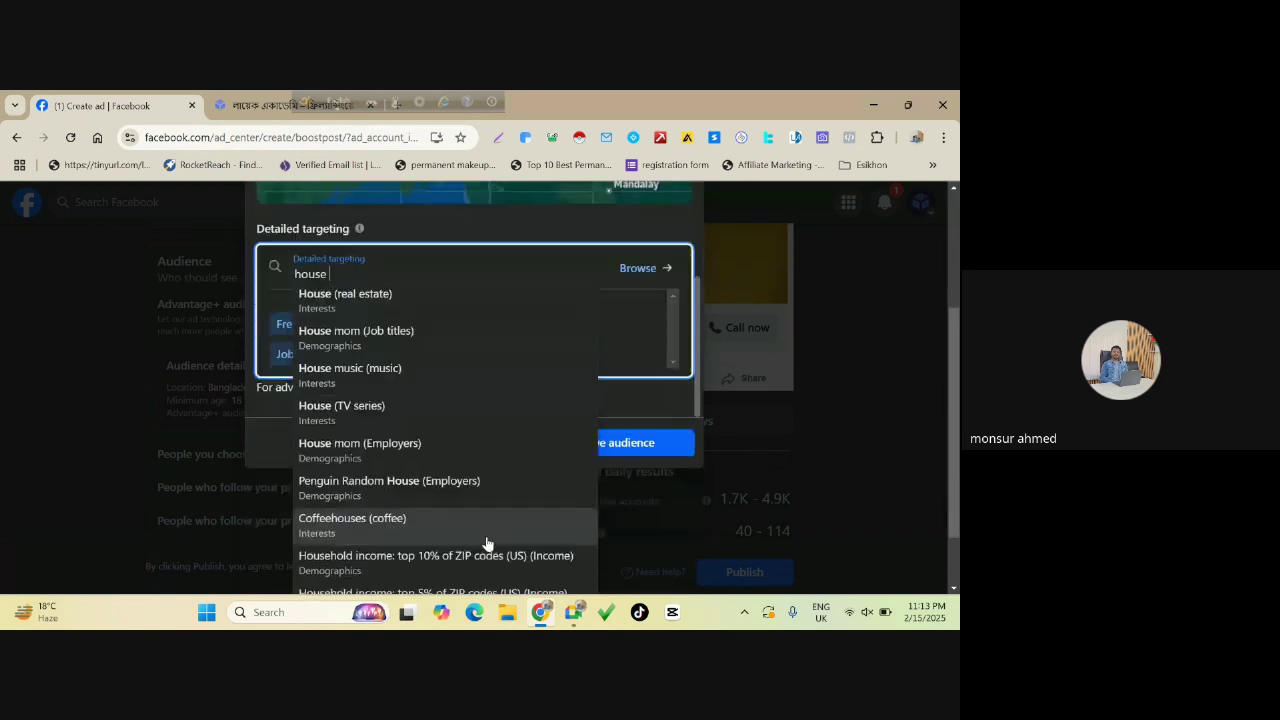
{"action": "scroll", "coordinate": [487, 543], "scroll_direction": "down", "scroll_amount": 1}
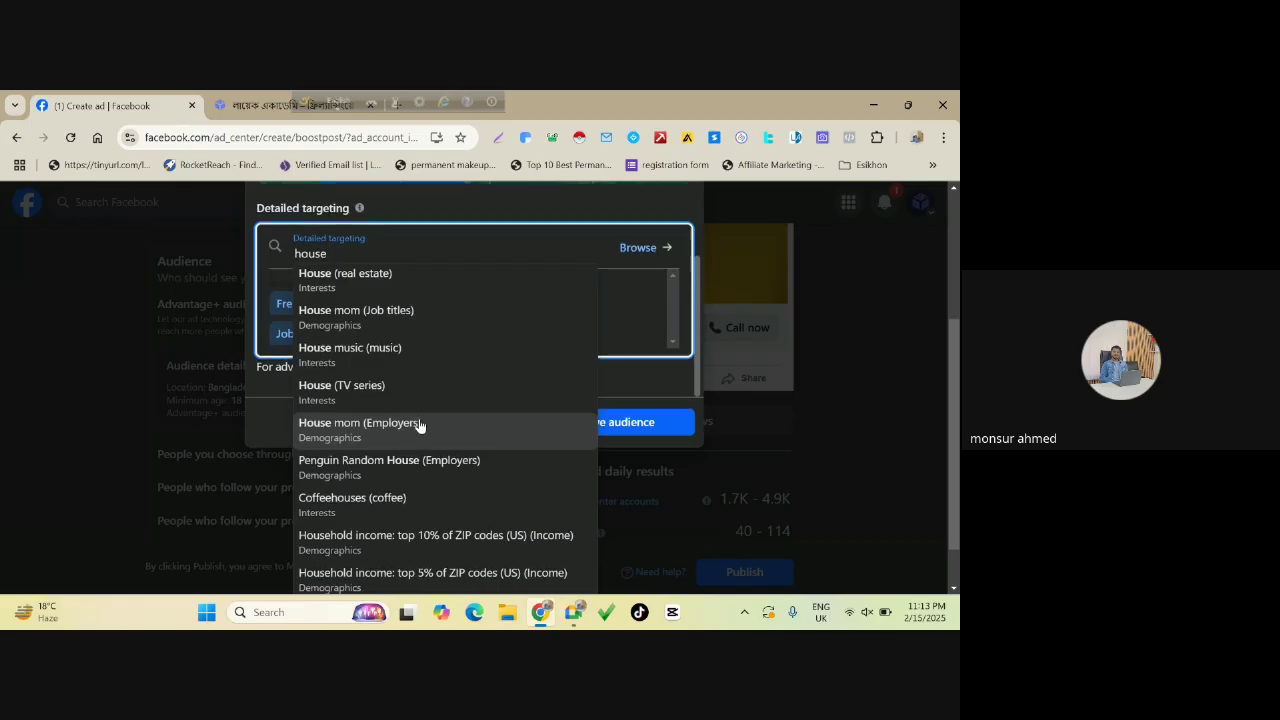
{"action": "scroll", "coordinate": [419, 425], "scroll_direction": "down", "scroll_amount": 1}
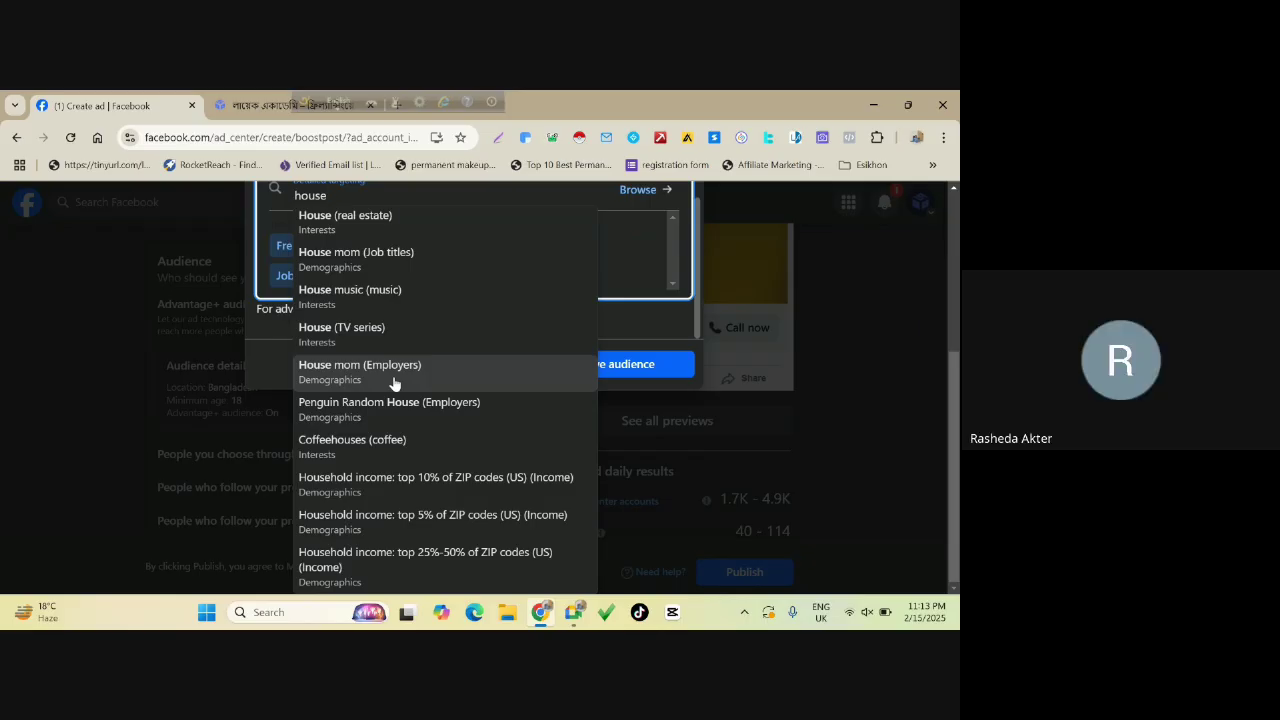
{"action": "left_click", "coordinate": [392, 381]}
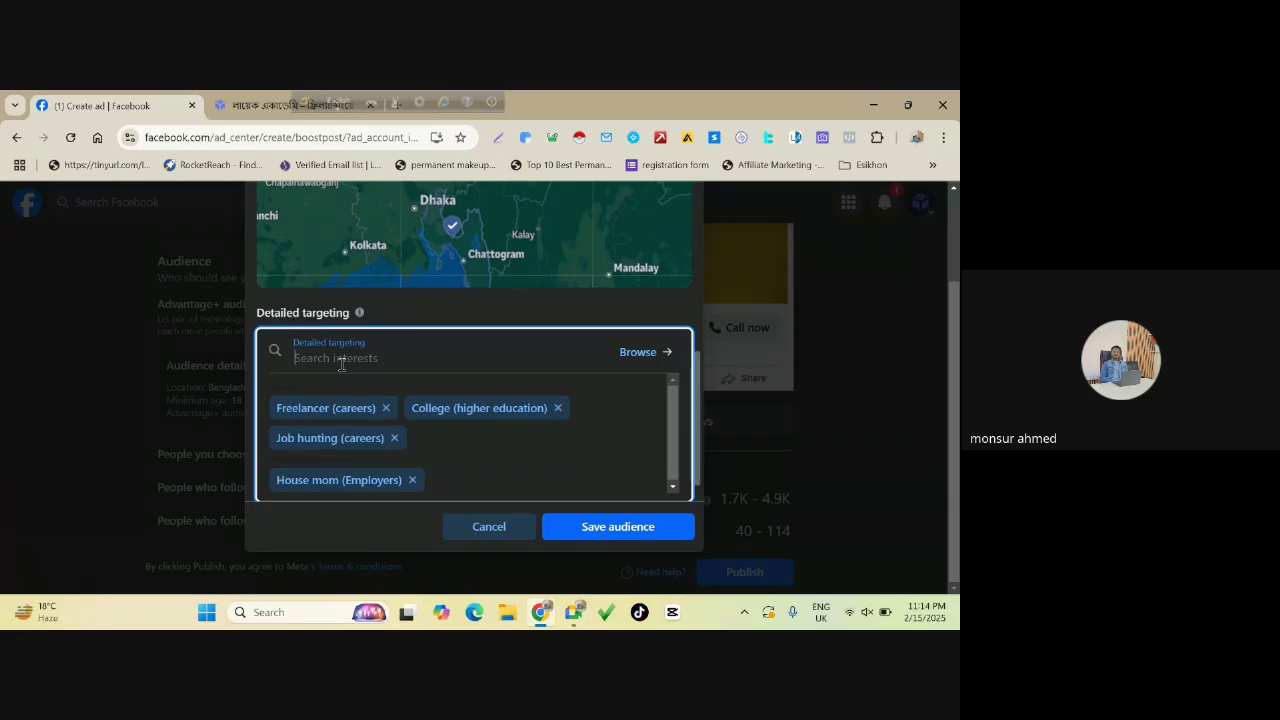
Search the detailed targeting for "business", add the behavior Small business owners, and save the audience.
{"action": "type", "text": "buss"}
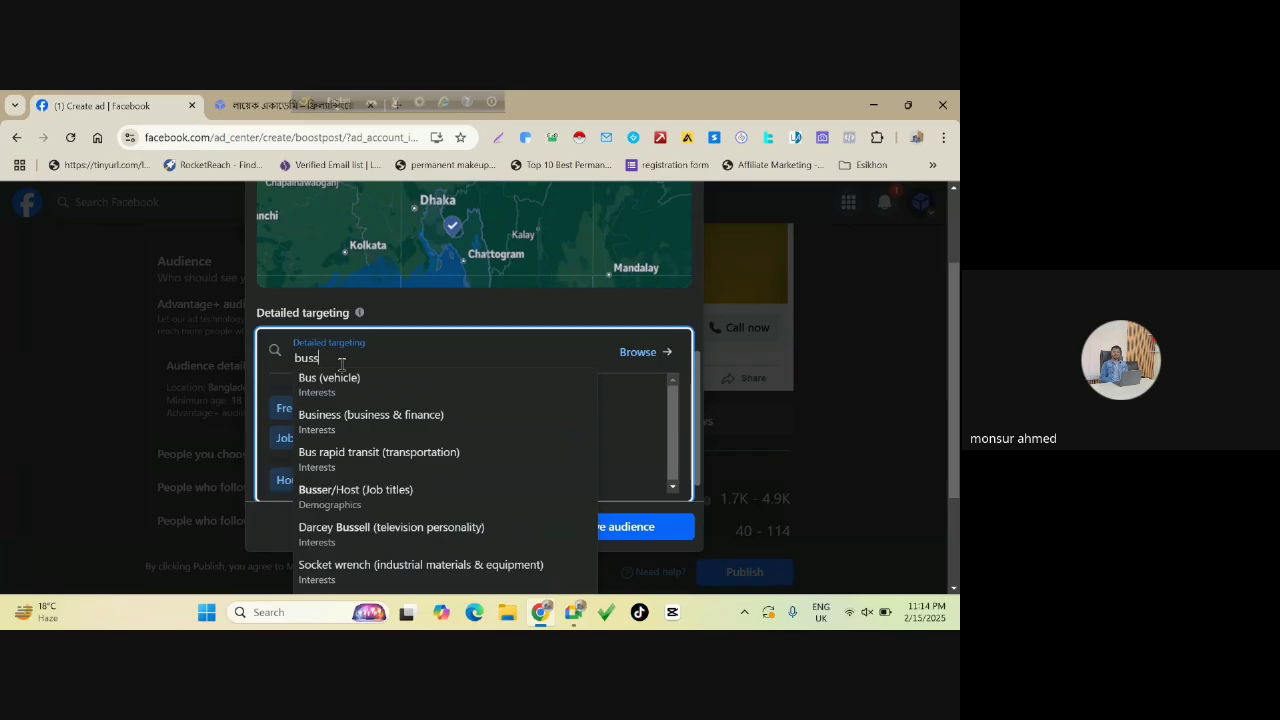
{"action": "key", "text": "BackSpace"}
{"action": "type", "text": "iness"}
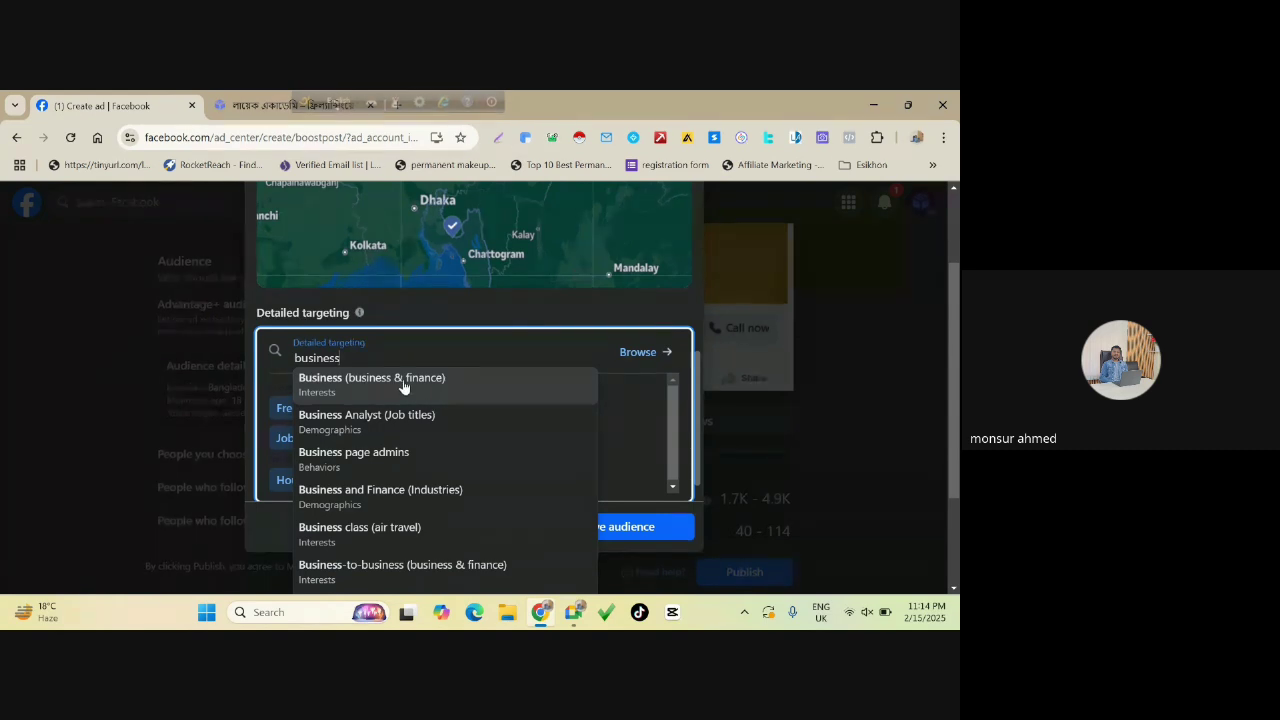
{"action": "scroll", "coordinate": [403, 387], "scroll_direction": "down", "scroll_amount": 2}
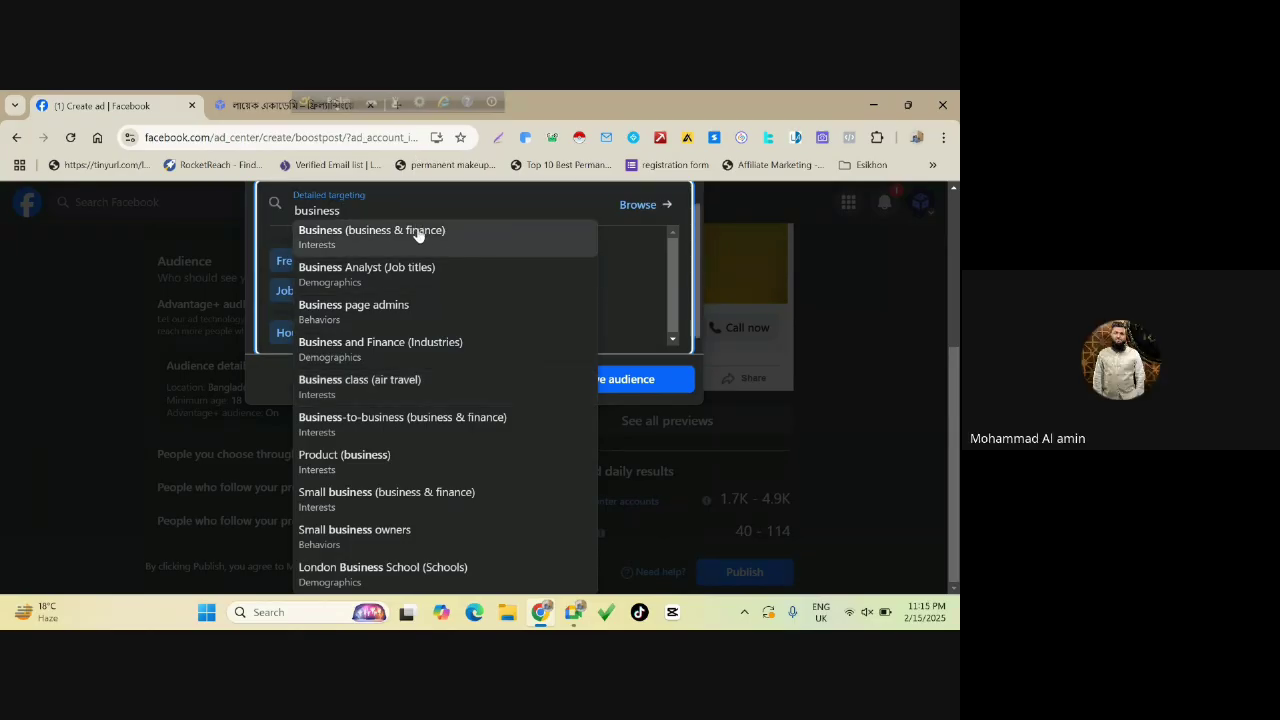
{"action": "left_click", "coordinate": [398, 535]}
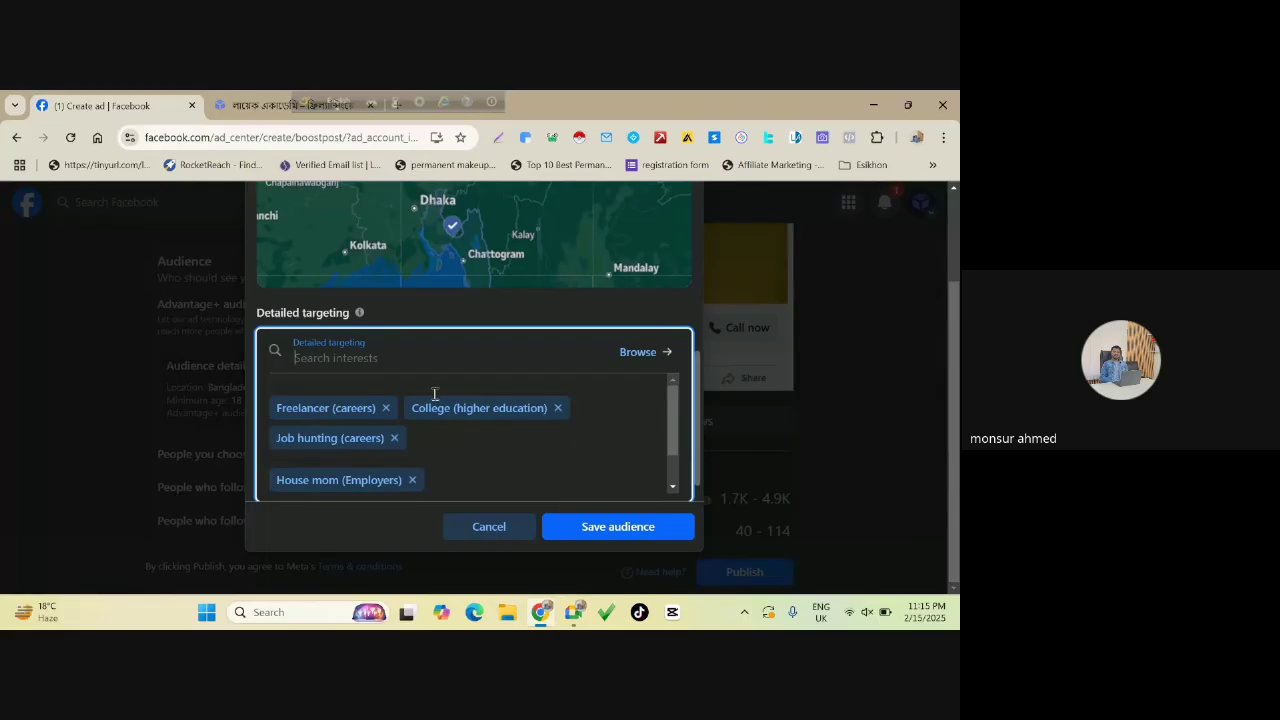
{"action": "left_click", "coordinate": [638, 528]}
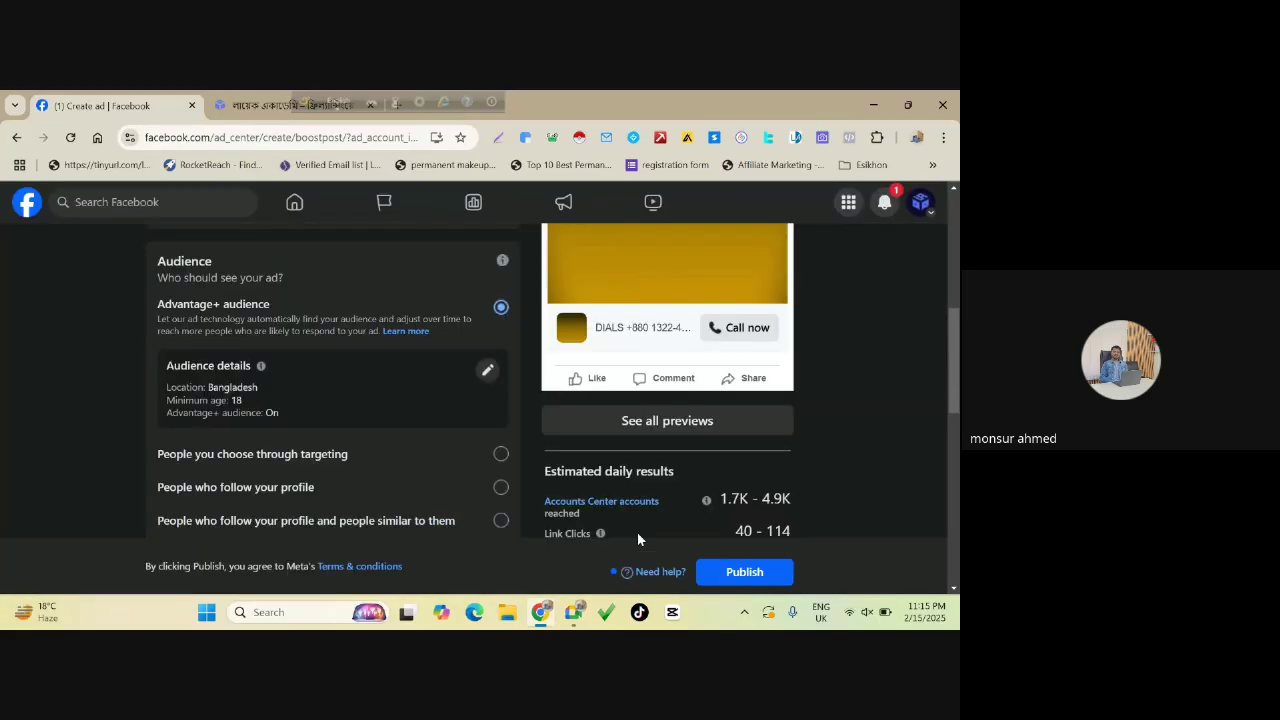
Review the saved audience details, the estimated daily reach and link clicks, and the payment summary.
{"action": "scroll", "coordinate": [216, 315], "scroll_direction": "down", "scroll_amount": 3}
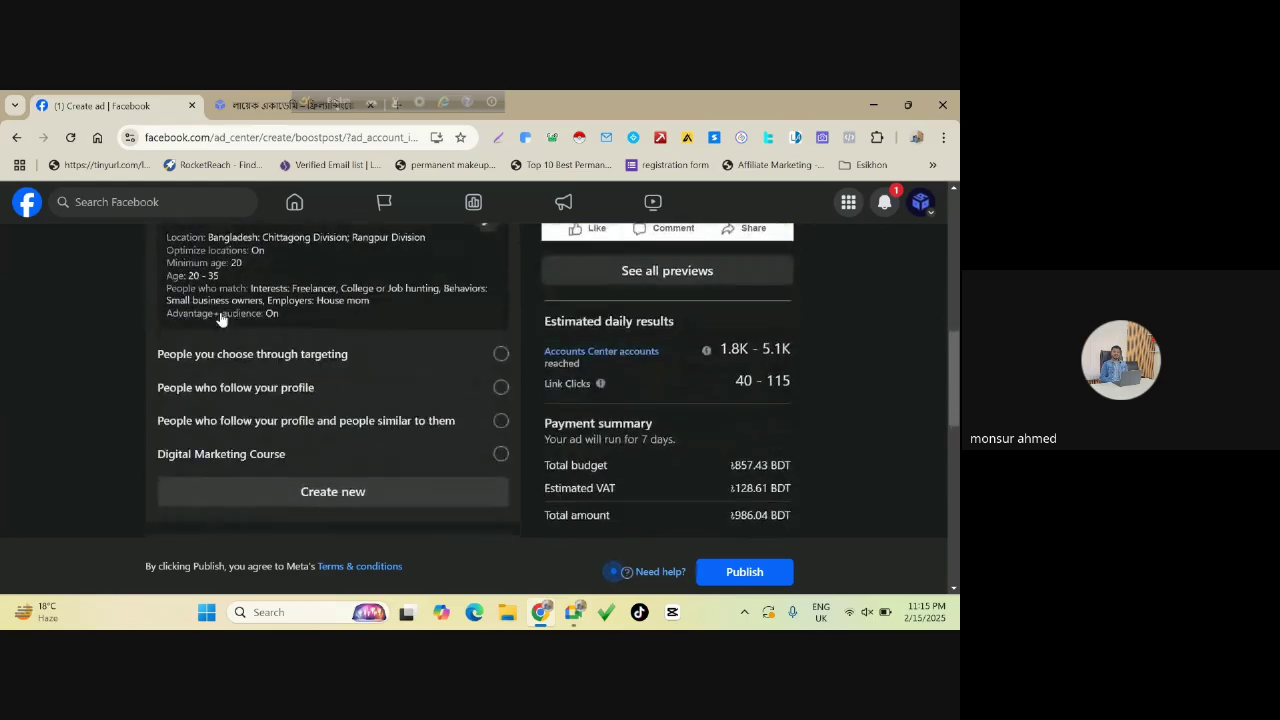
{"action": "scroll", "coordinate": [297, 331], "scroll_direction": "up", "scroll_amount": 1}
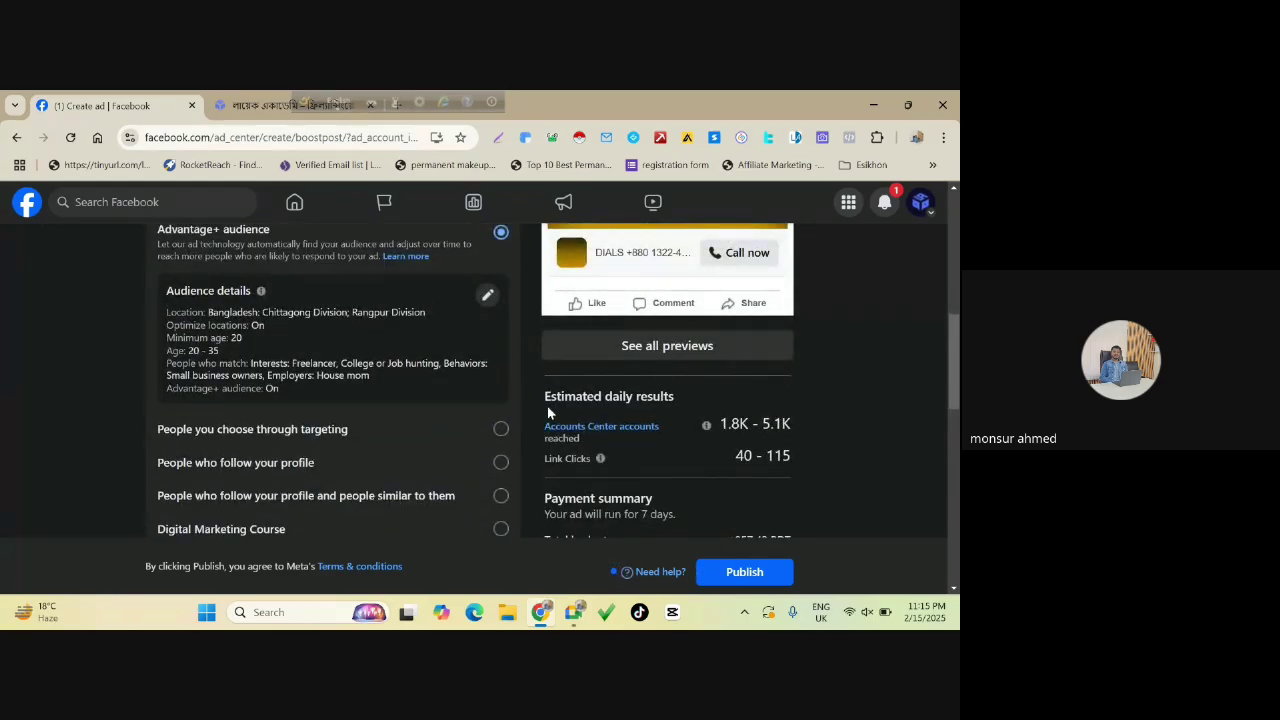
{"action": "left_click_drag", "start_coordinate": [546, 397], "coordinate": [686, 398]}
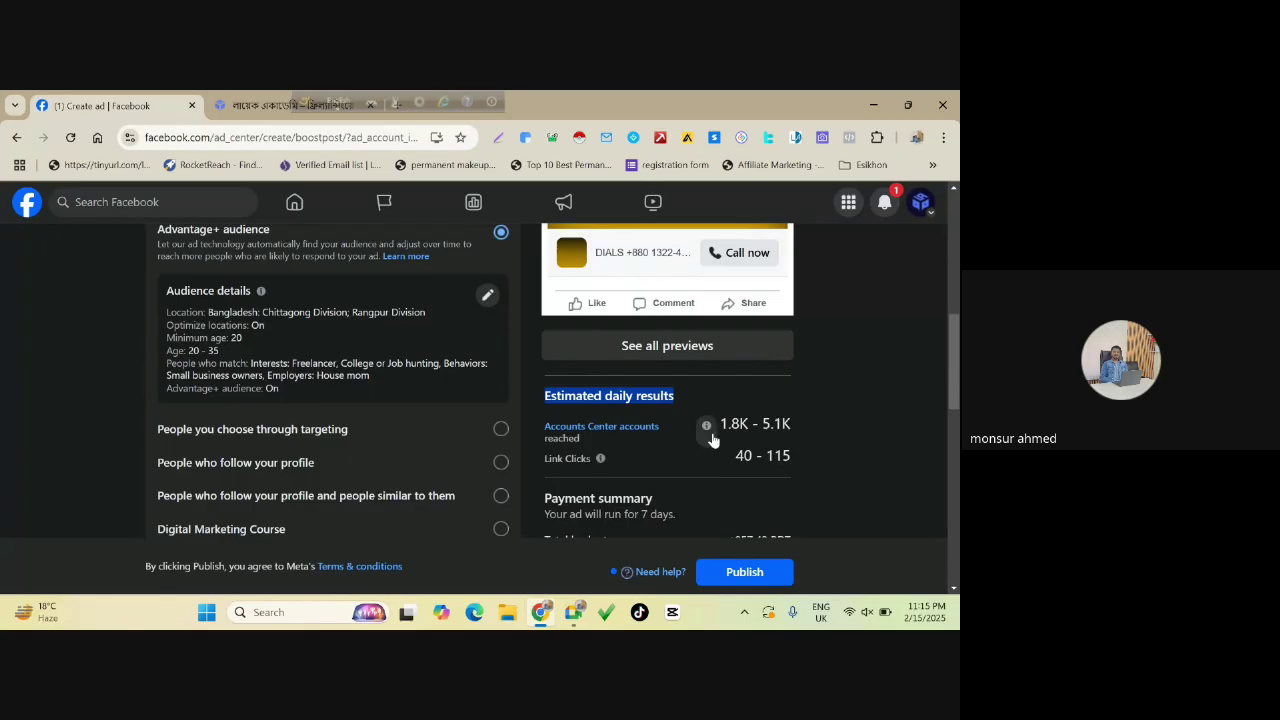
{"action": "left_click", "coordinate": [790, 423]}
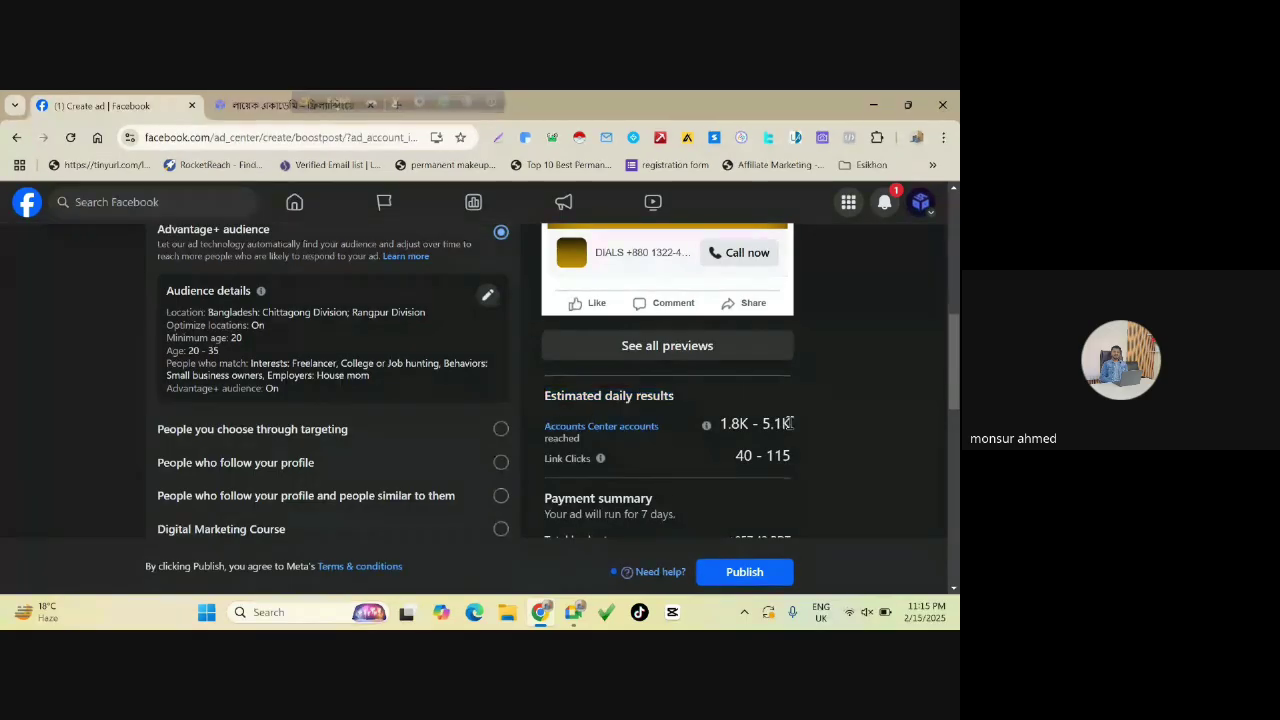
{"action": "left_click_drag", "start_coordinate": [790, 423], "coordinate": [710, 426]}
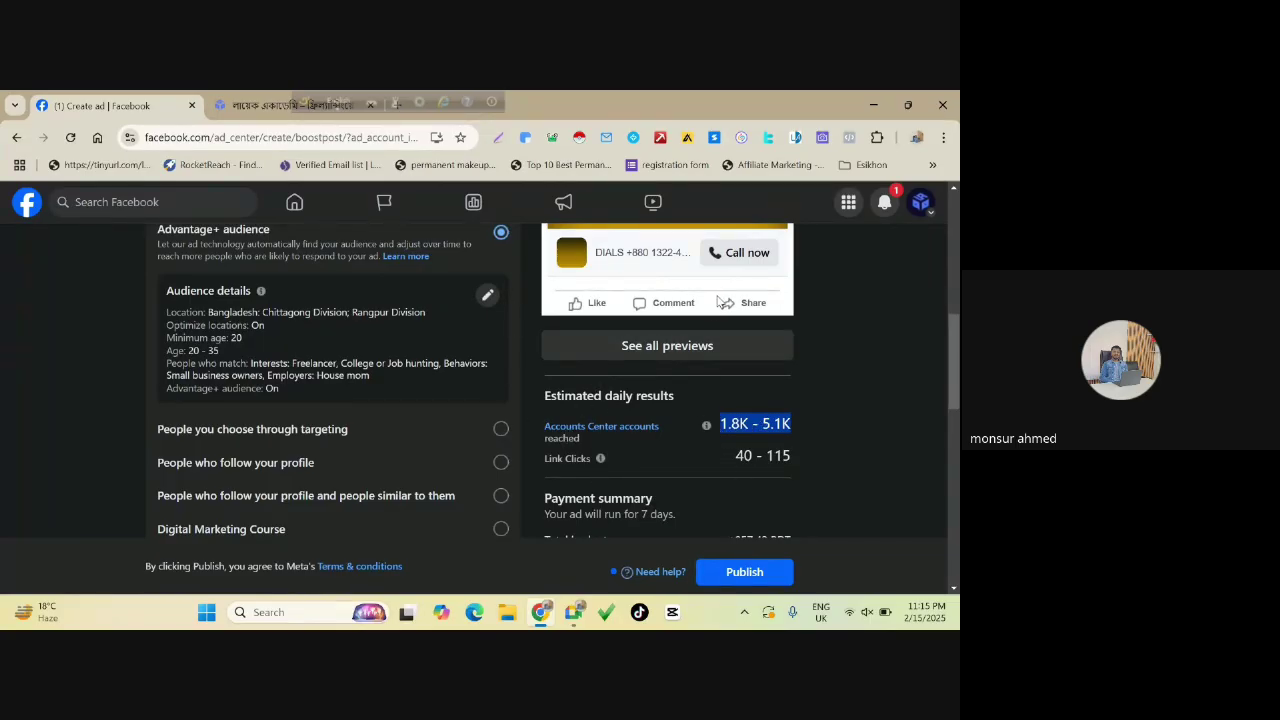
{"action": "scroll", "coordinate": [776, 396], "scroll_direction": "up", "scroll_amount": 2}
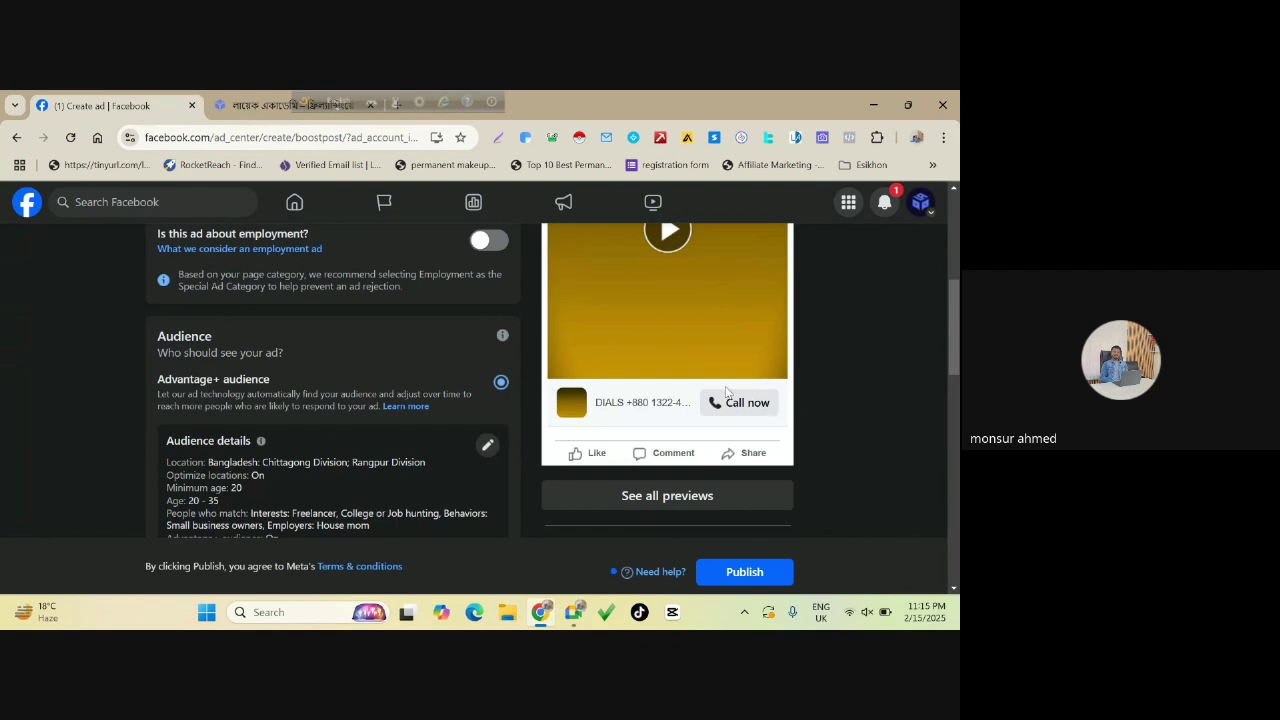
{"action": "scroll", "coordinate": [710, 375], "scroll_direction": "down", "scroll_amount": 2}
{"action": "scroll", "coordinate": [710, 375], "scroll_direction": "down", "scroll_amount": 1}
{"action": "left_click_drag", "start_coordinate": [733, 381], "coordinate": [800, 389]}
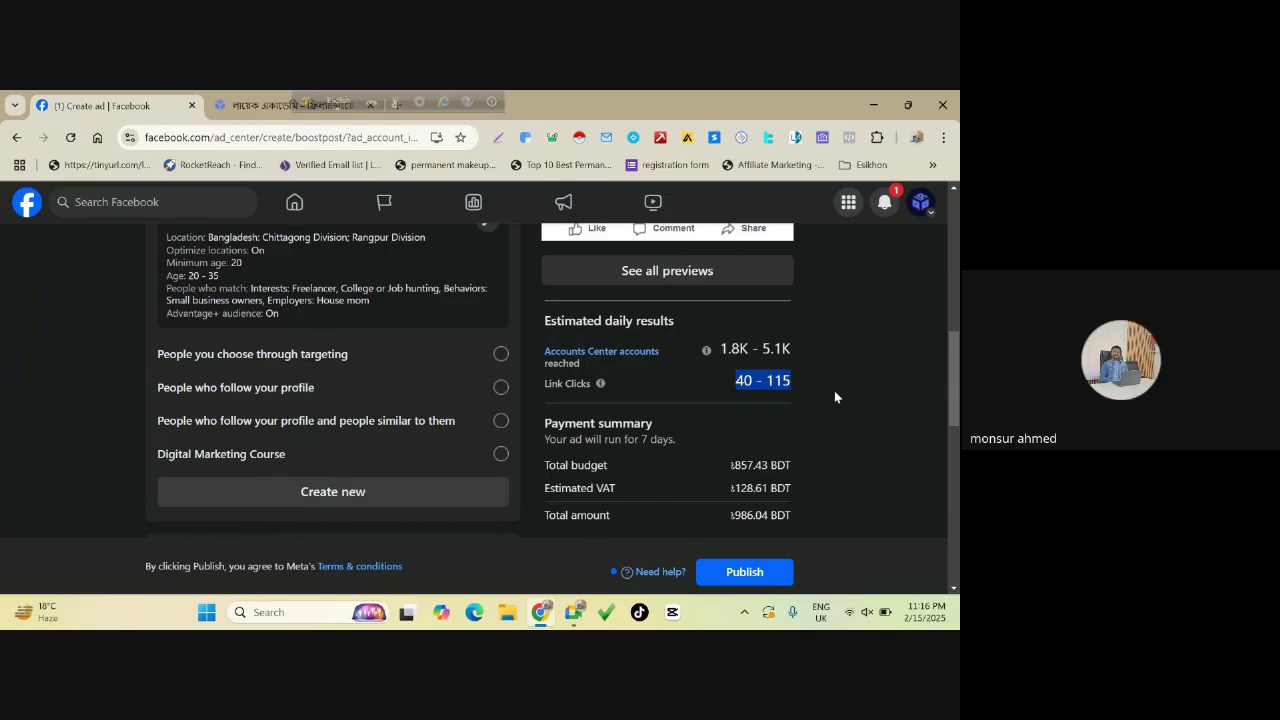
{"action": "left_click", "coordinate": [835, 397]}
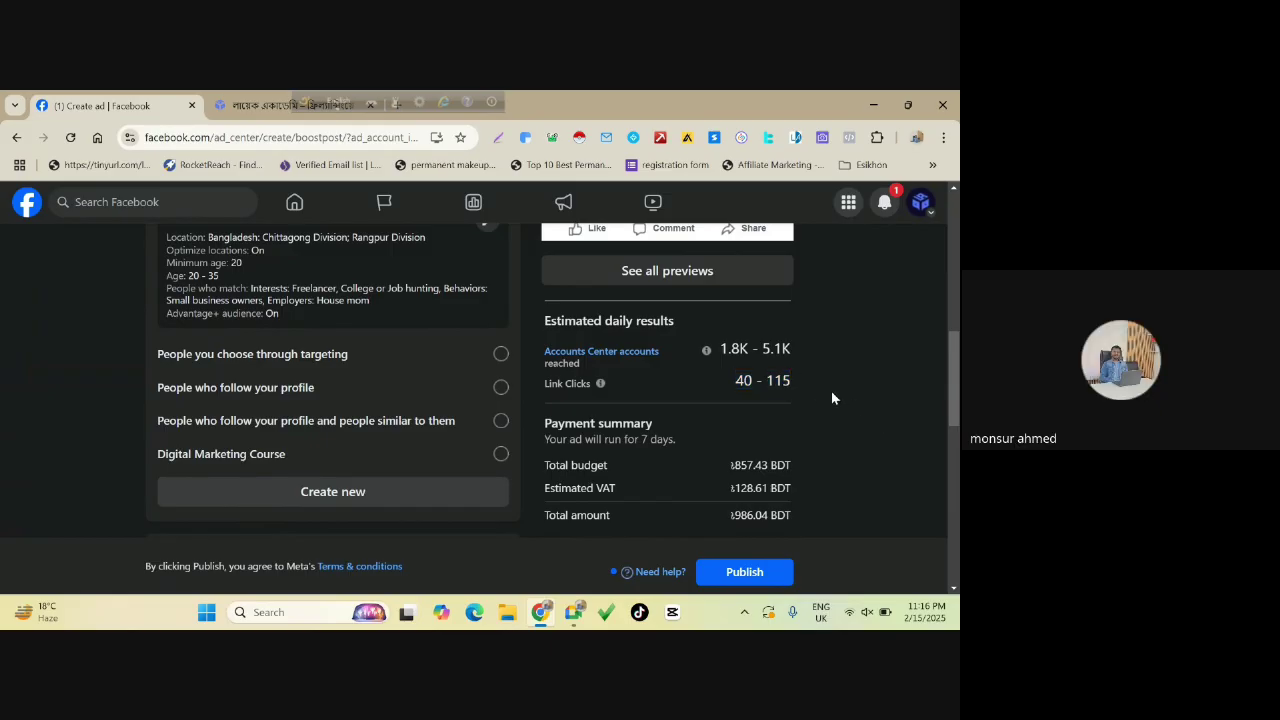
{"action": "scroll", "coordinate": [831, 398], "scroll_direction": "down", "scroll_amount": 1}
{"action": "scroll", "coordinate": [831, 398], "scroll_direction": "up", "scroll_amount": 1}
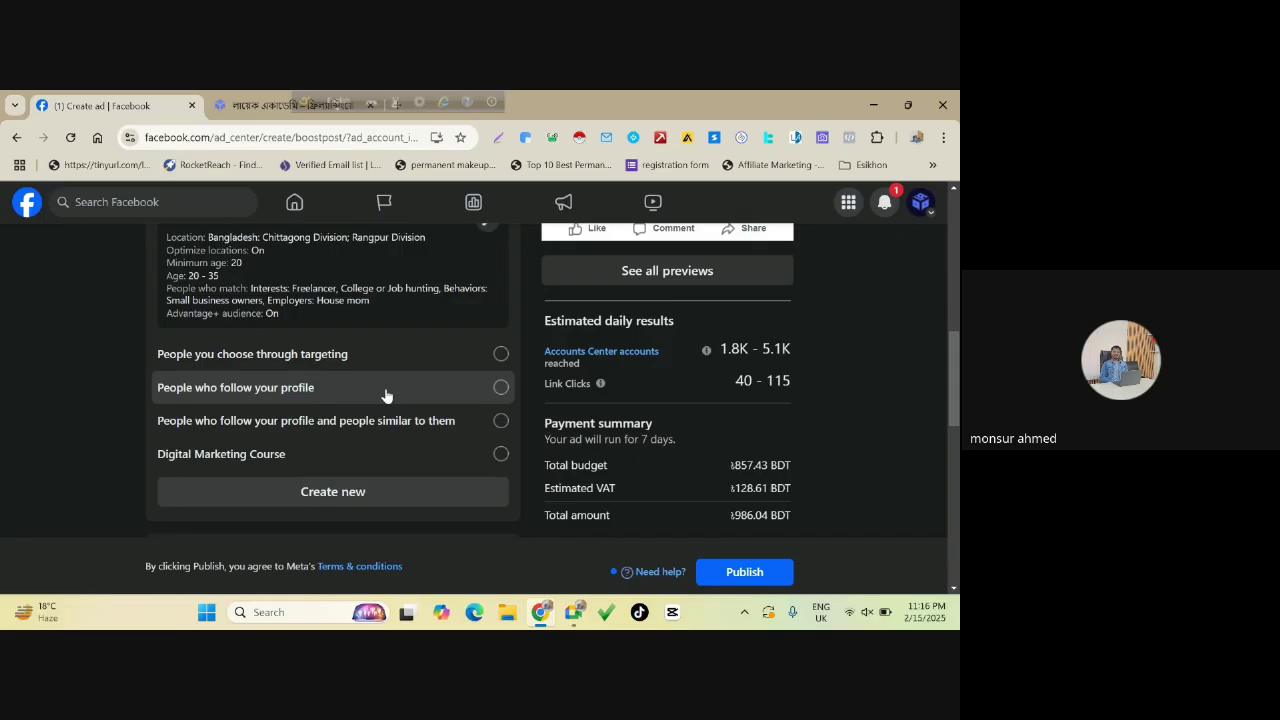
Switch the audience to People who follow your profile, review its details, and switch back to Advantage+ audience.
{"action": "left_click", "coordinate": [501, 388]}
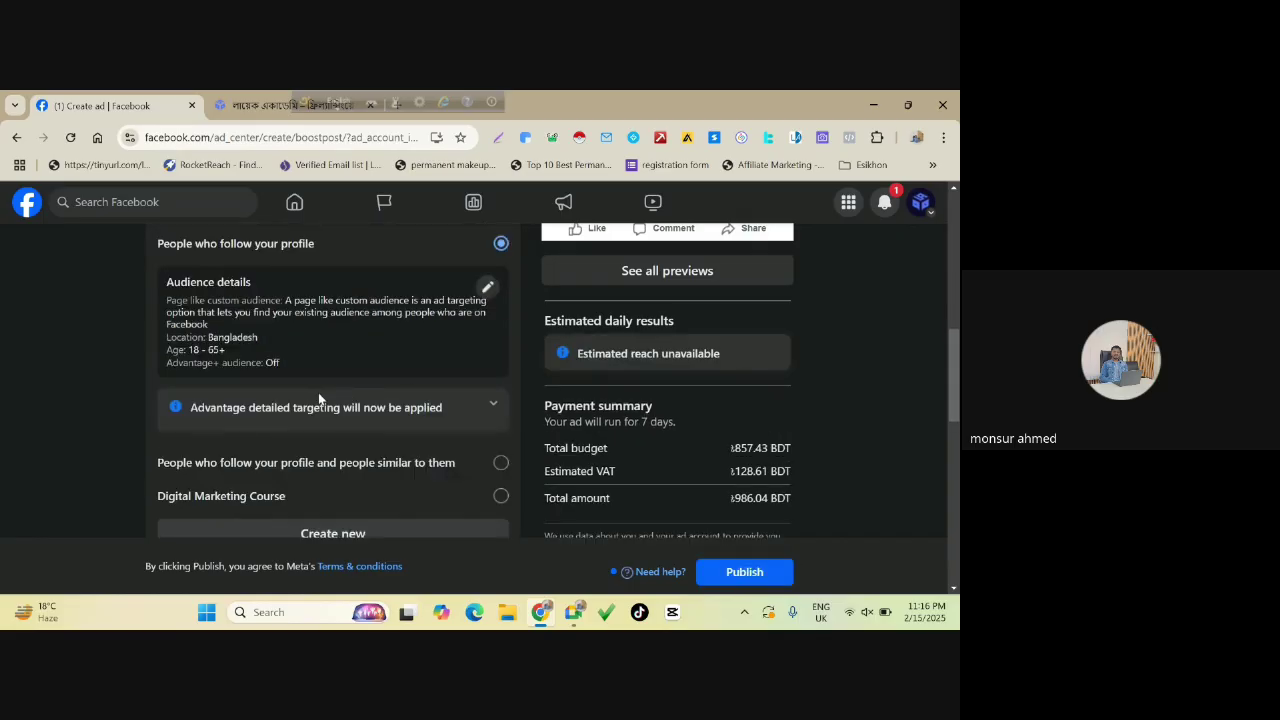
{"action": "scroll", "coordinate": [298, 387], "scroll_direction": "up", "scroll_amount": 2}
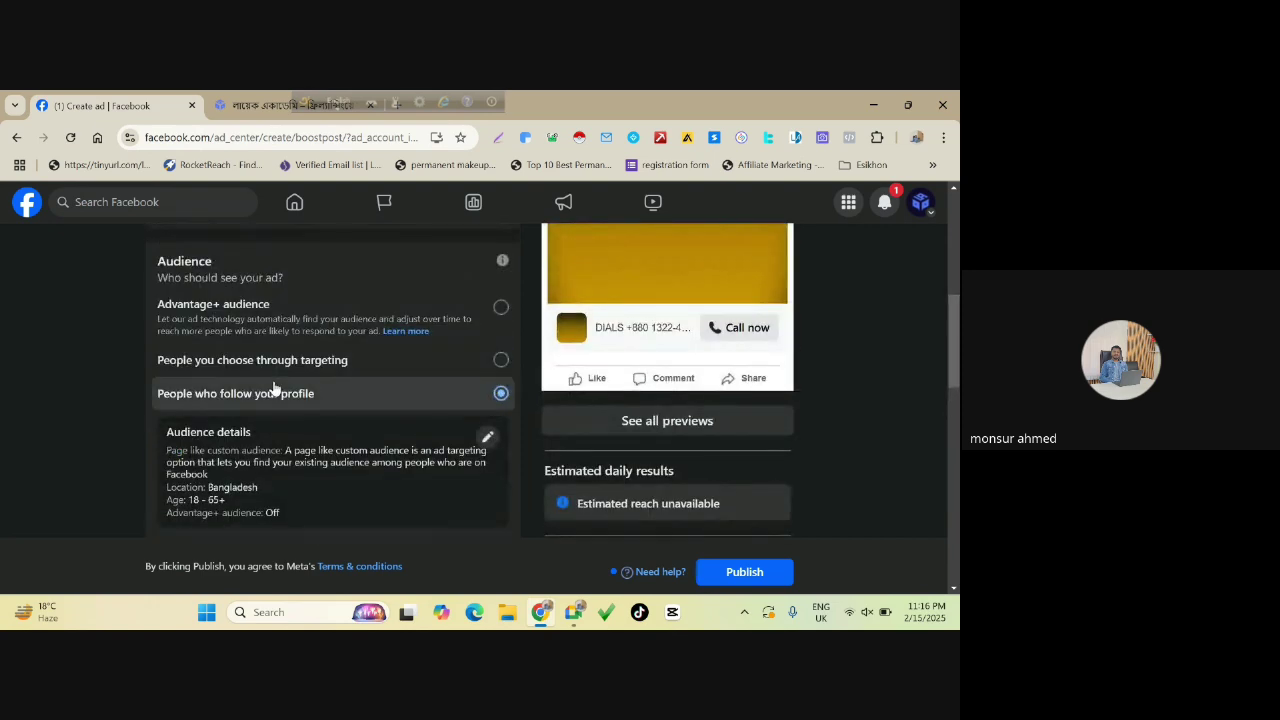
{"action": "scroll", "coordinate": [277, 440], "scroll_direction": "down", "scroll_amount": 1}
{"action": "scroll", "coordinate": [275, 388], "scroll_direction": "down", "scroll_amount": 1}
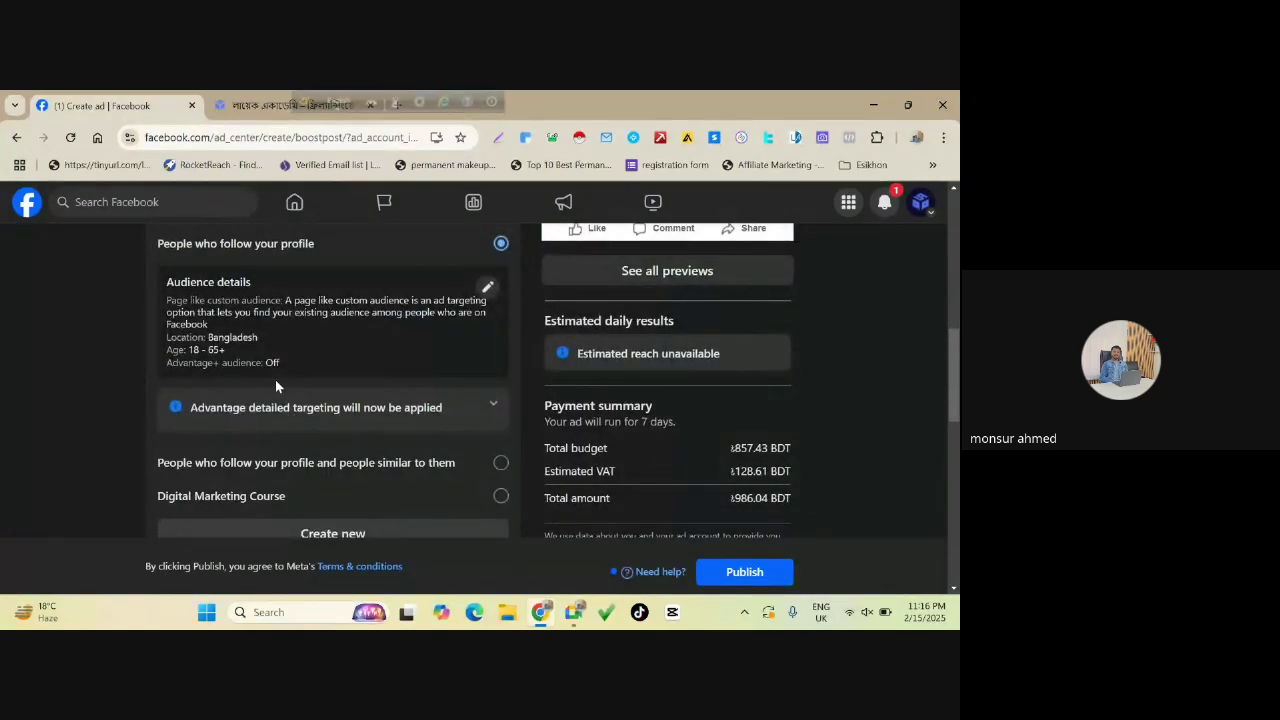
{"action": "scroll", "coordinate": [355, 390], "scroll_direction": "up", "scroll_amount": 2}
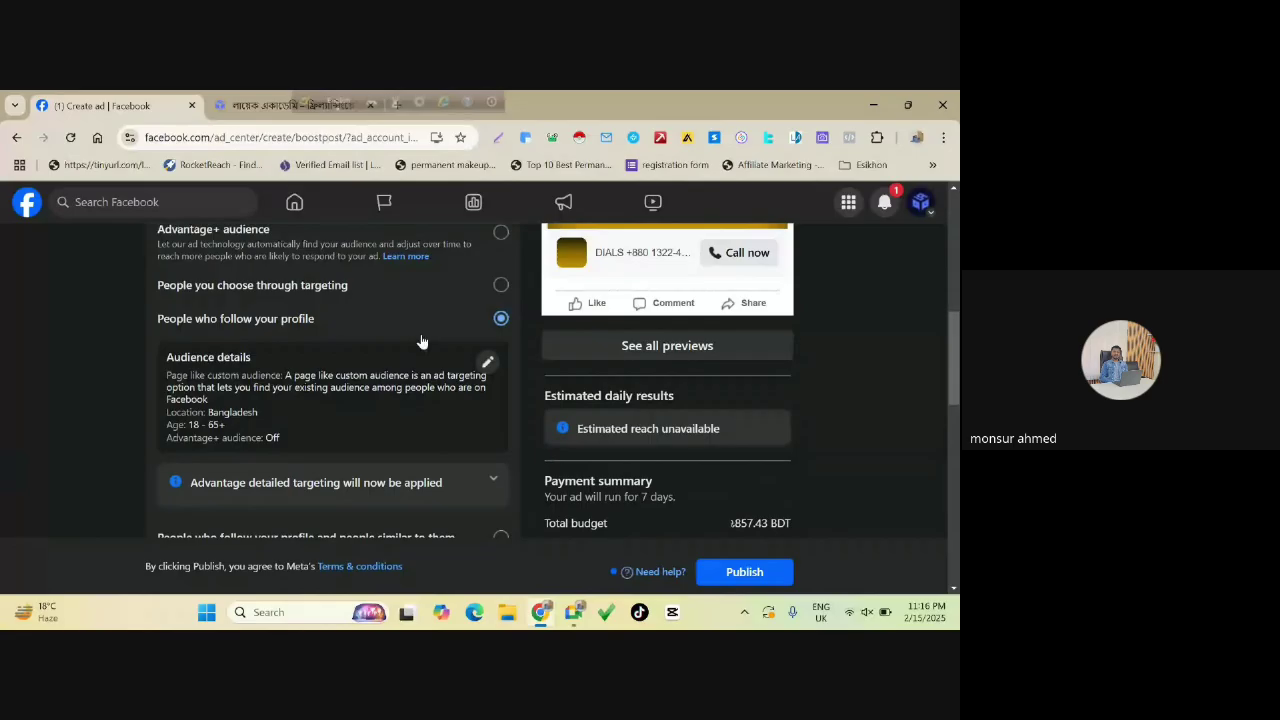
{"action": "scroll", "coordinate": [421, 342], "scroll_direction": "up", "scroll_amount": 2}
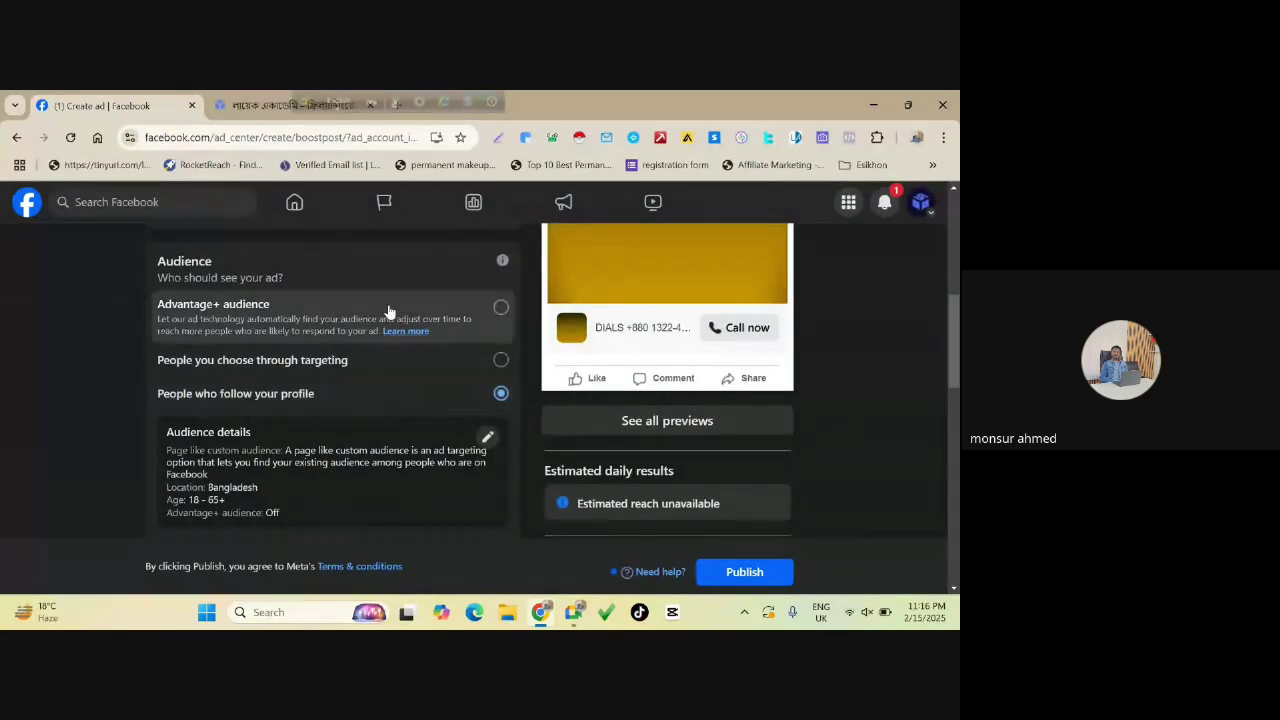
{"action": "left_click", "coordinate": [501, 307]}
{"action": "scroll", "coordinate": [93, 378], "scroll_direction": "down", "scroll_amount": 1}
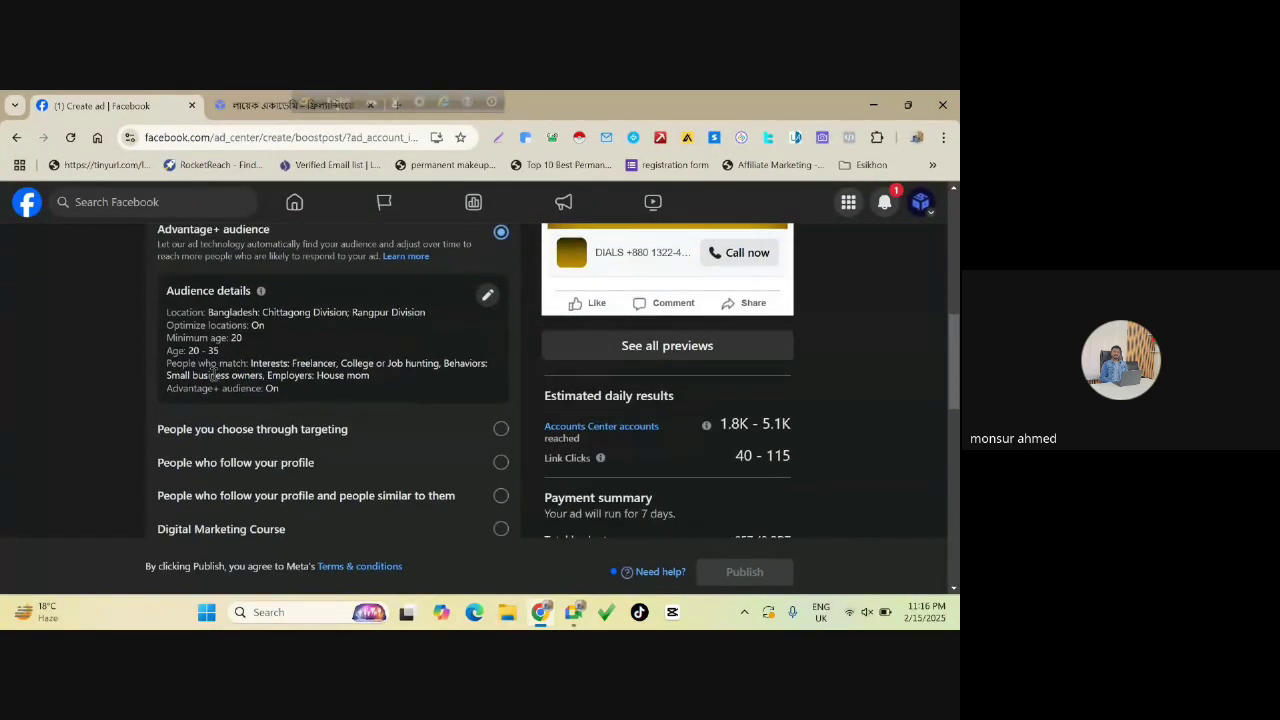
Review the Advantage+ audience details, the other audience options, the duration and budget settings, and the payment summary.
{"action": "scroll", "coordinate": [224, 370], "scroll_direction": "down", "scroll_amount": 1}
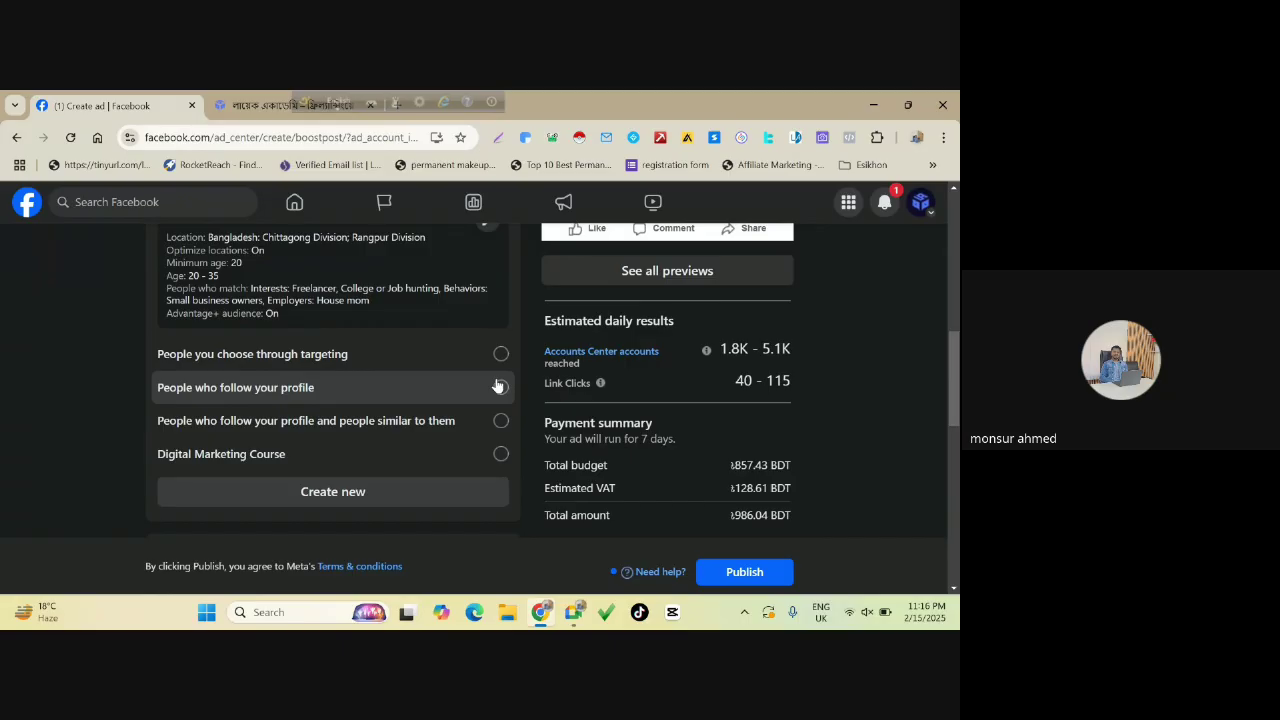
{"action": "scroll", "coordinate": [64, 302], "scroll_direction": "up", "scroll_amount": 2}
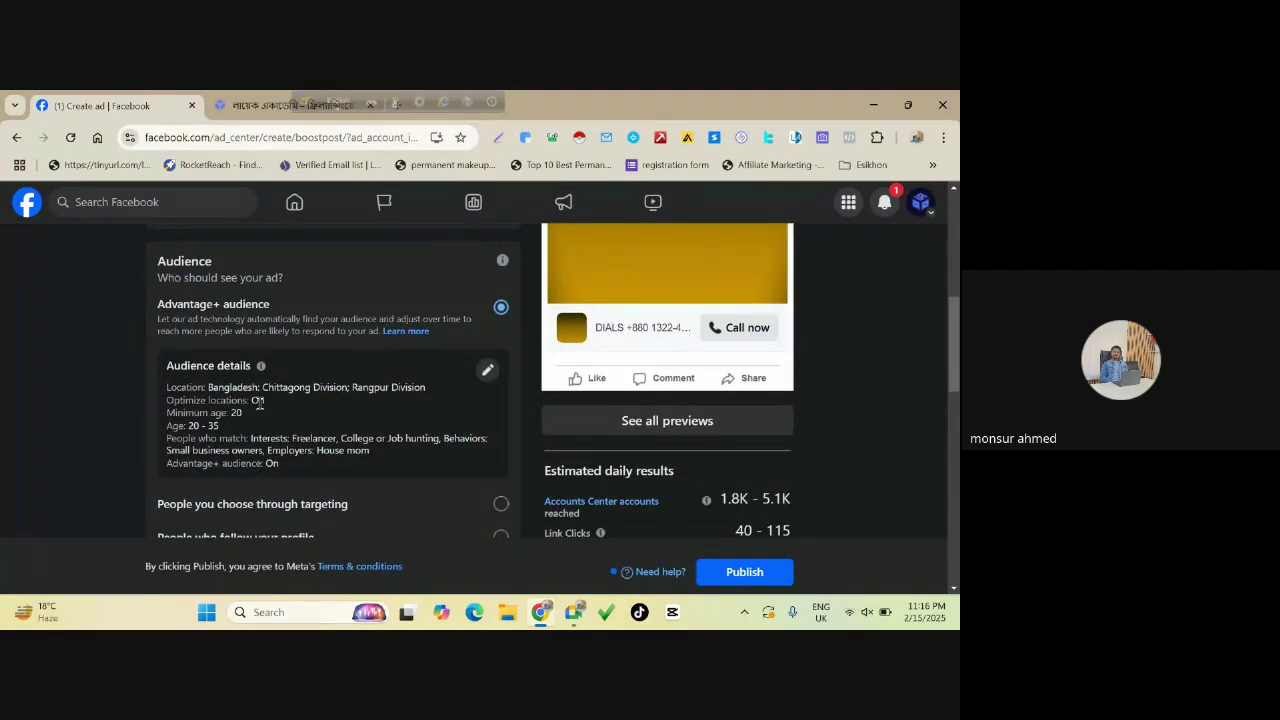
{"action": "scroll", "coordinate": [151, 397], "scroll_direction": "down", "scroll_amount": 2}
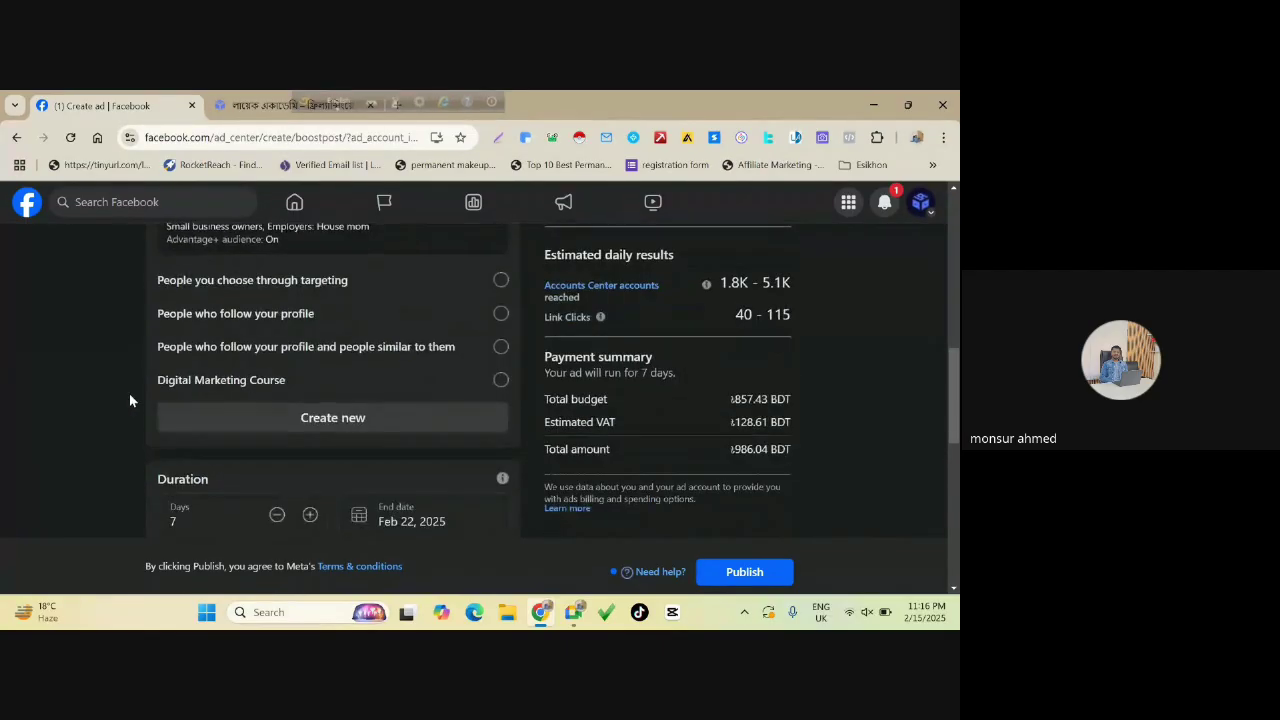
{"action": "scroll", "coordinate": [129, 400], "scroll_direction": "down", "scroll_amount": 2}
{"action": "scroll", "coordinate": [129, 400], "scroll_direction": "up", "scroll_amount": 1}
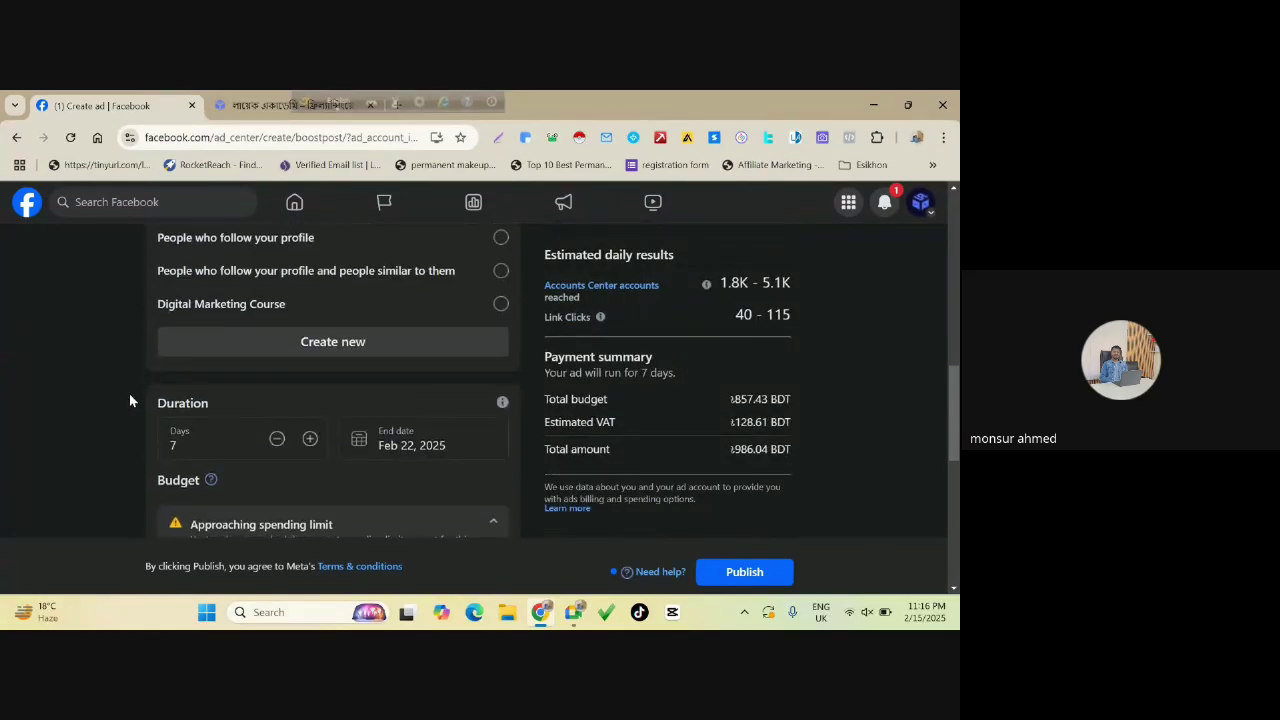
{"action": "scroll", "coordinate": [129, 400], "scroll_direction": "down", "scroll_amount": 2}
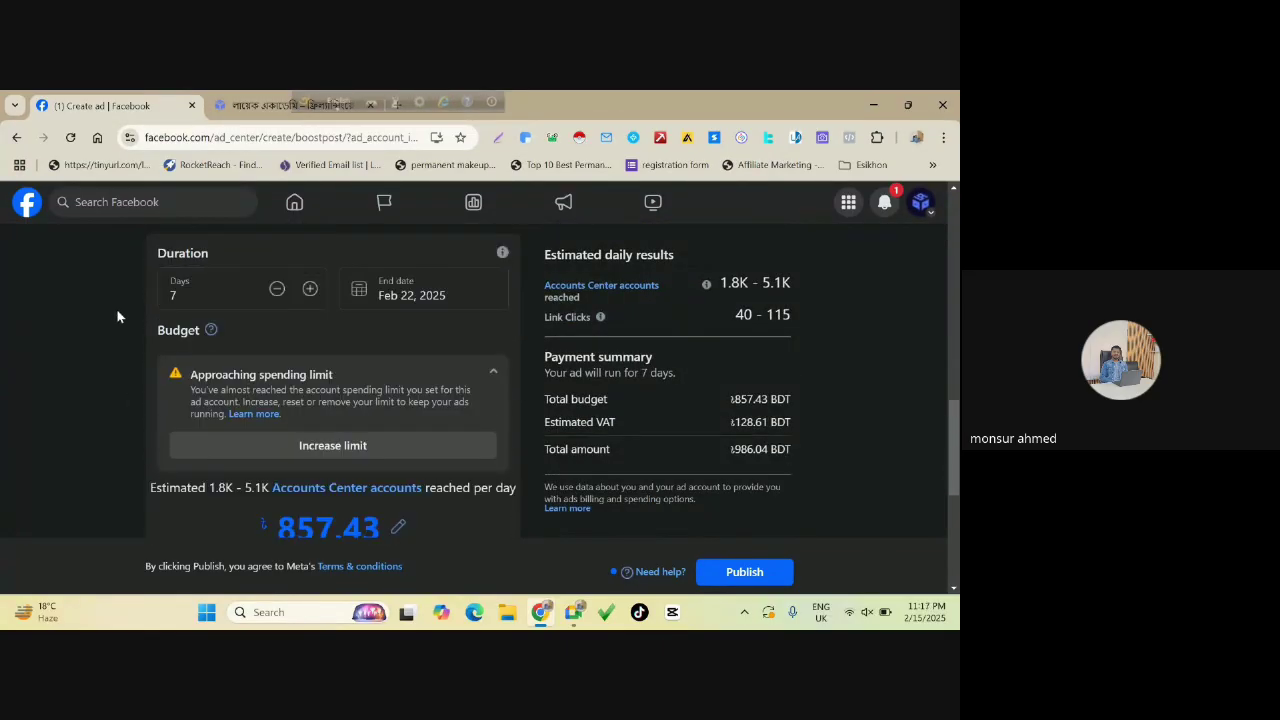
{"action": "scroll", "coordinate": [196, 356], "scroll_direction": "up", "scroll_amount": 3}
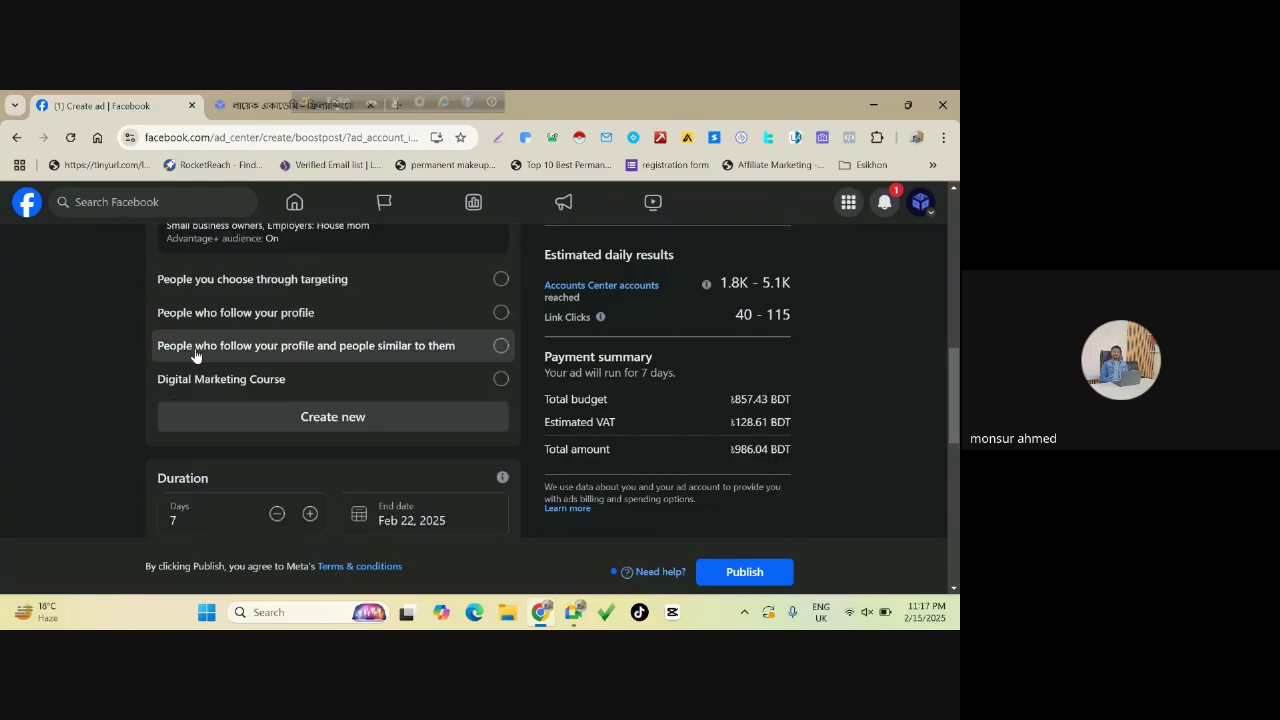
{"action": "scroll", "coordinate": [196, 356], "scroll_direction": "down", "scroll_amount": 3}
{"action": "scroll", "coordinate": [203, 340], "scroll_direction": "up", "scroll_amount": 1}
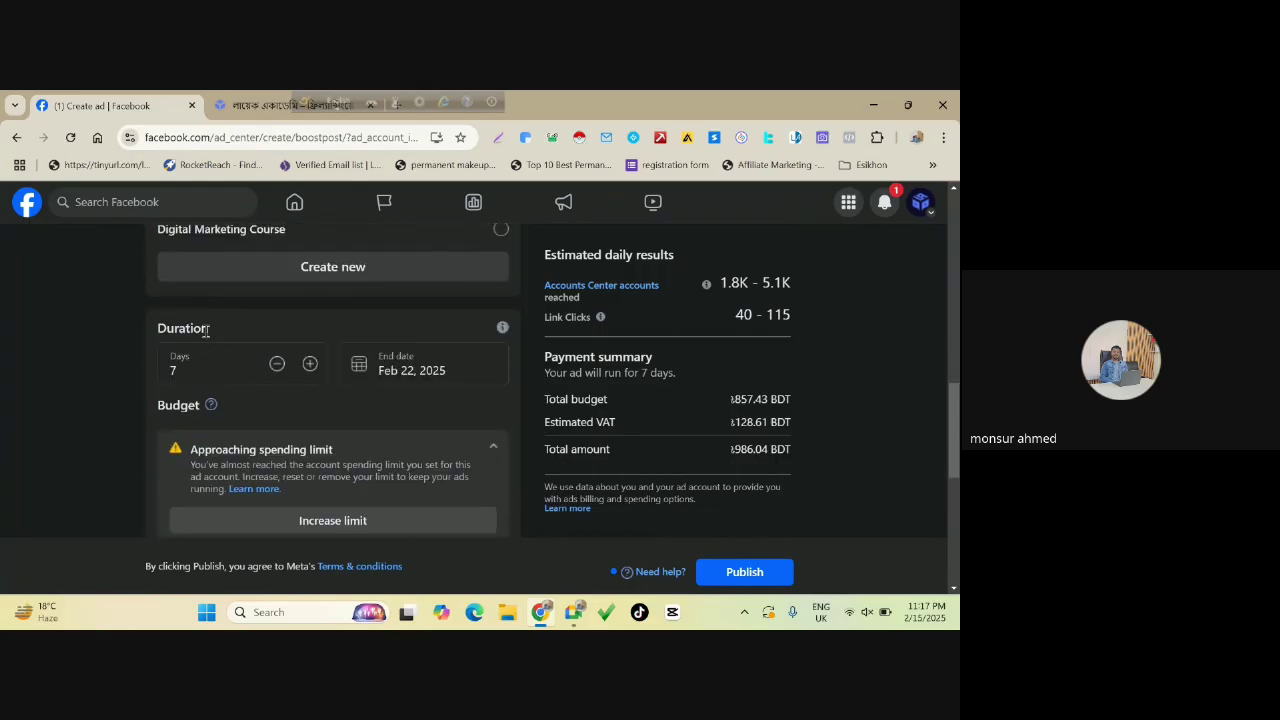
Extend the ad duration to 10 days and dismiss the notification pop-ups.
{"action": "left_click", "coordinate": [180, 373]}
{"action": "left_click", "coordinate": [310, 364]}
{"action": "left_click", "coordinate": [310, 364]}
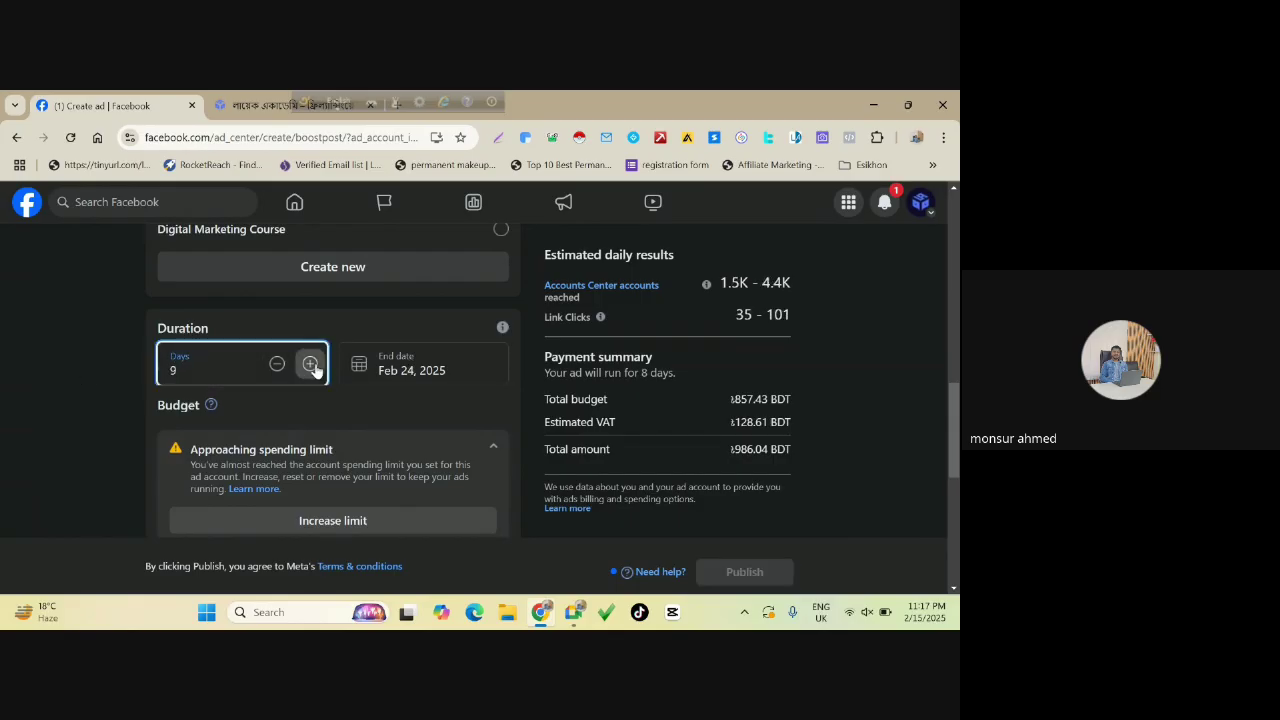
{"action": "left_click", "coordinate": [310, 364]}
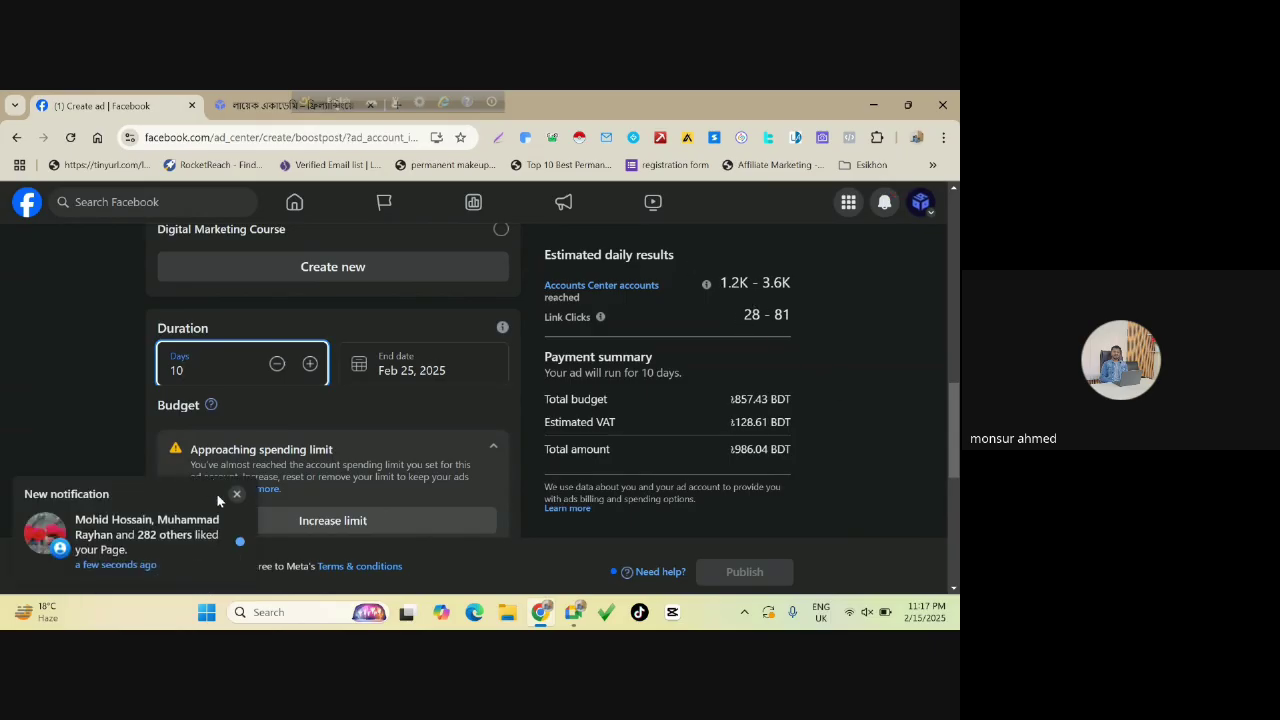
{"action": "left_click", "coordinate": [236, 496]}
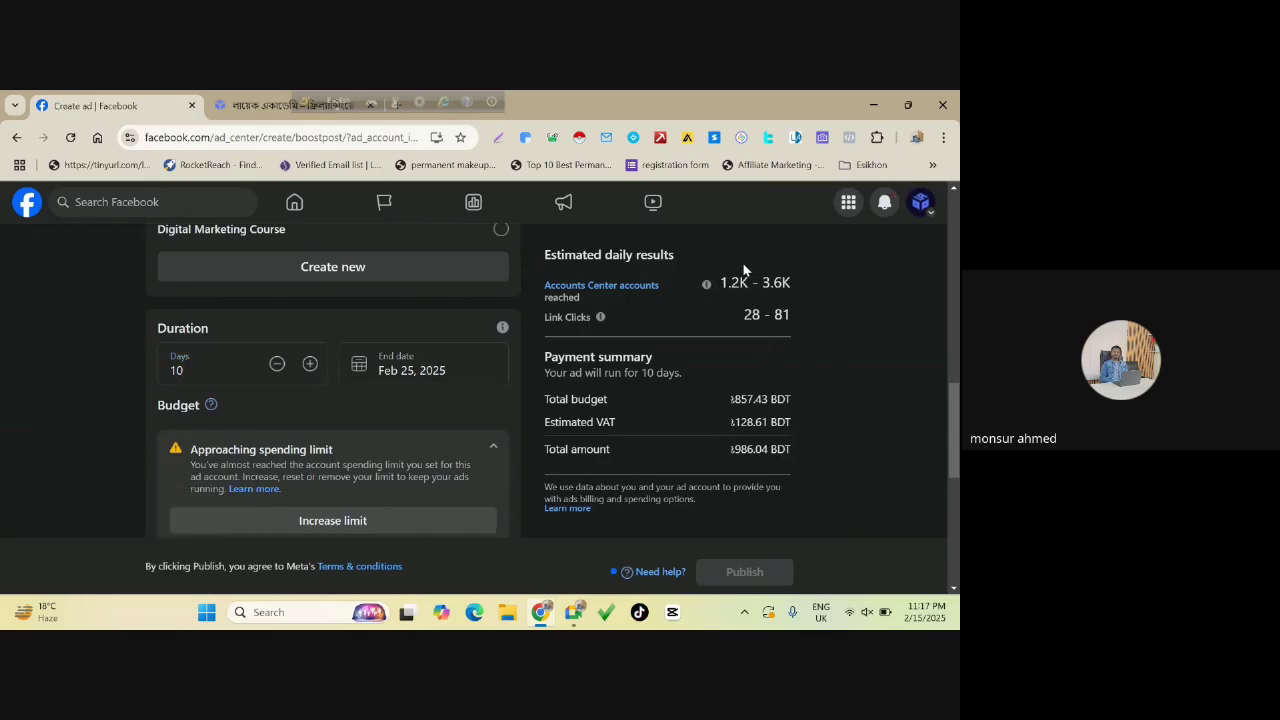
{"action": "scroll", "coordinate": [31, 346], "scroll_direction": "down", "scroll_amount": 1}
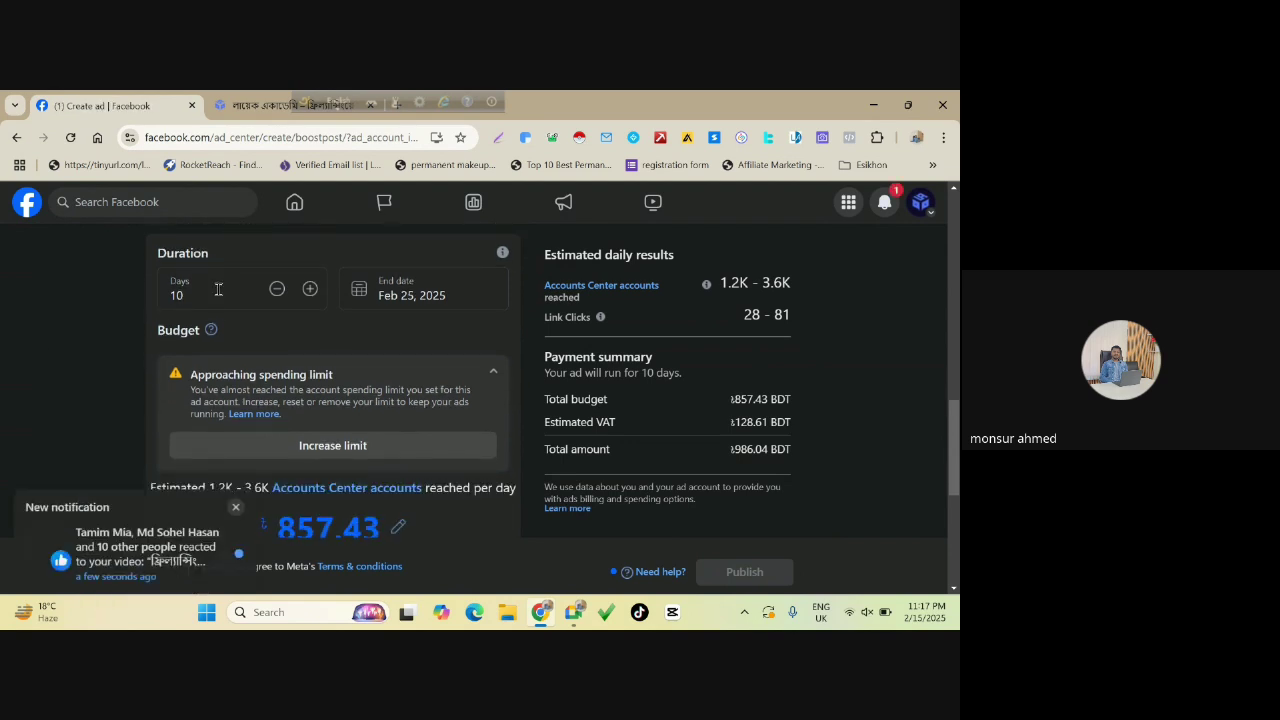
{"action": "left_click", "coordinate": [237, 504]}
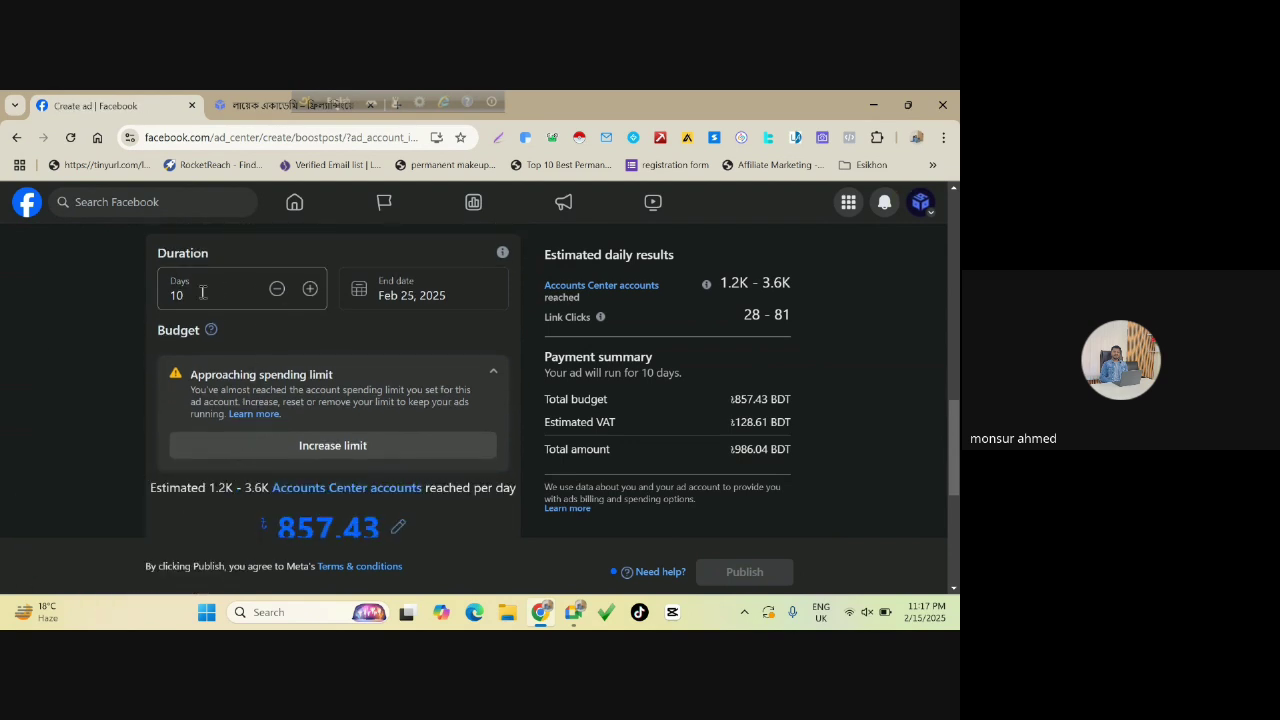
Set the ad's end date to Feb 27, 2025.
{"action": "left_click", "coordinate": [410, 295]}
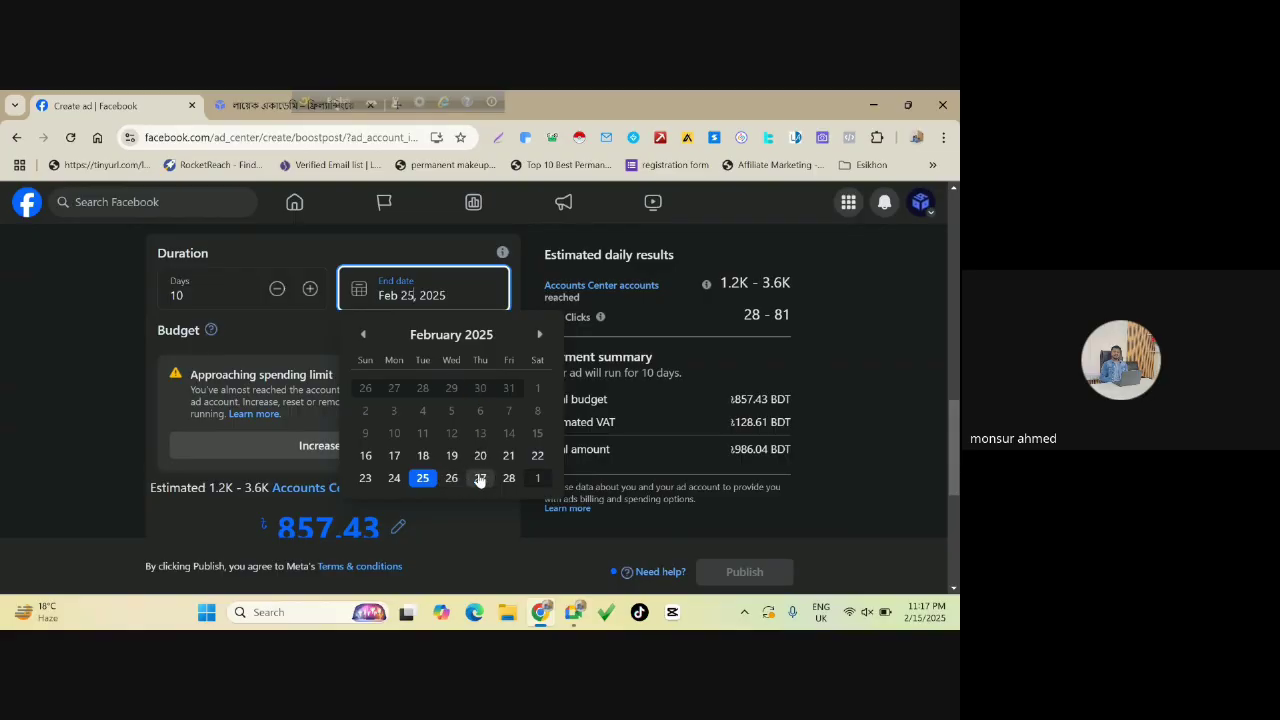
{"action": "left_click", "coordinate": [484, 481]}
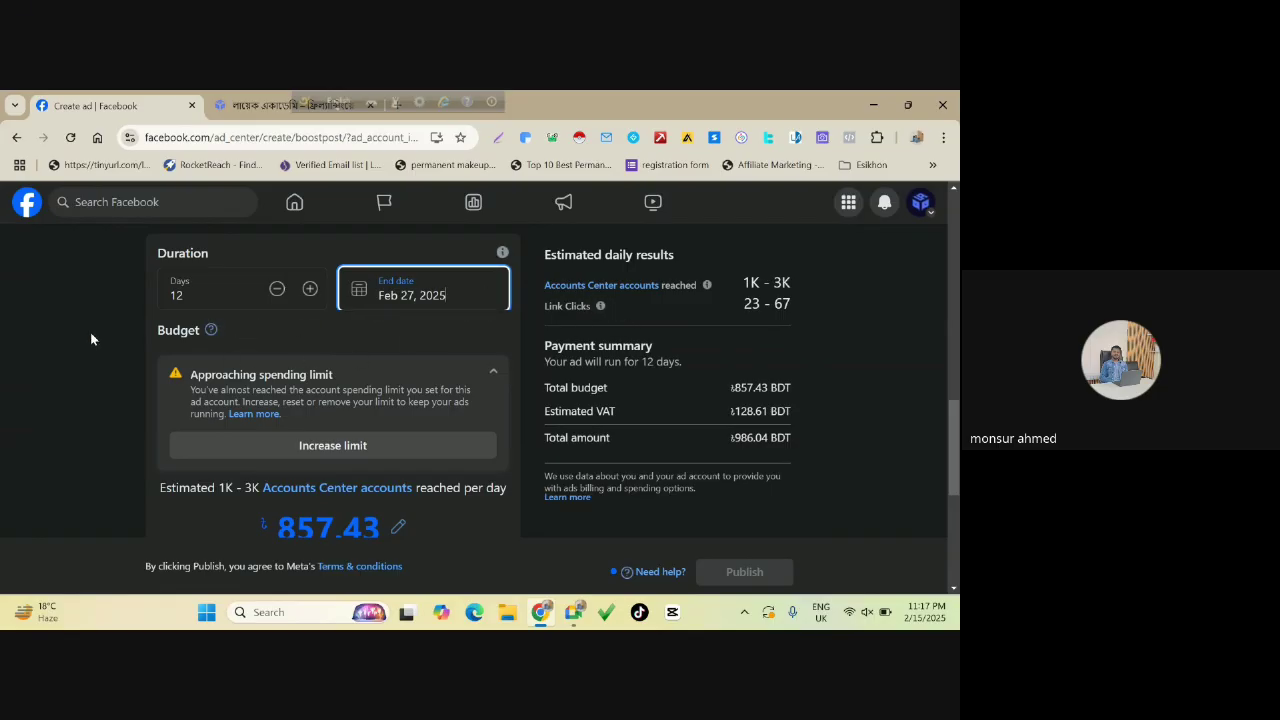
Check the total budget against the duration, and examine the estimated daily link clicks.
{"action": "scroll", "coordinate": [333, 341], "scroll_direction": "down", "scroll_amount": 1}
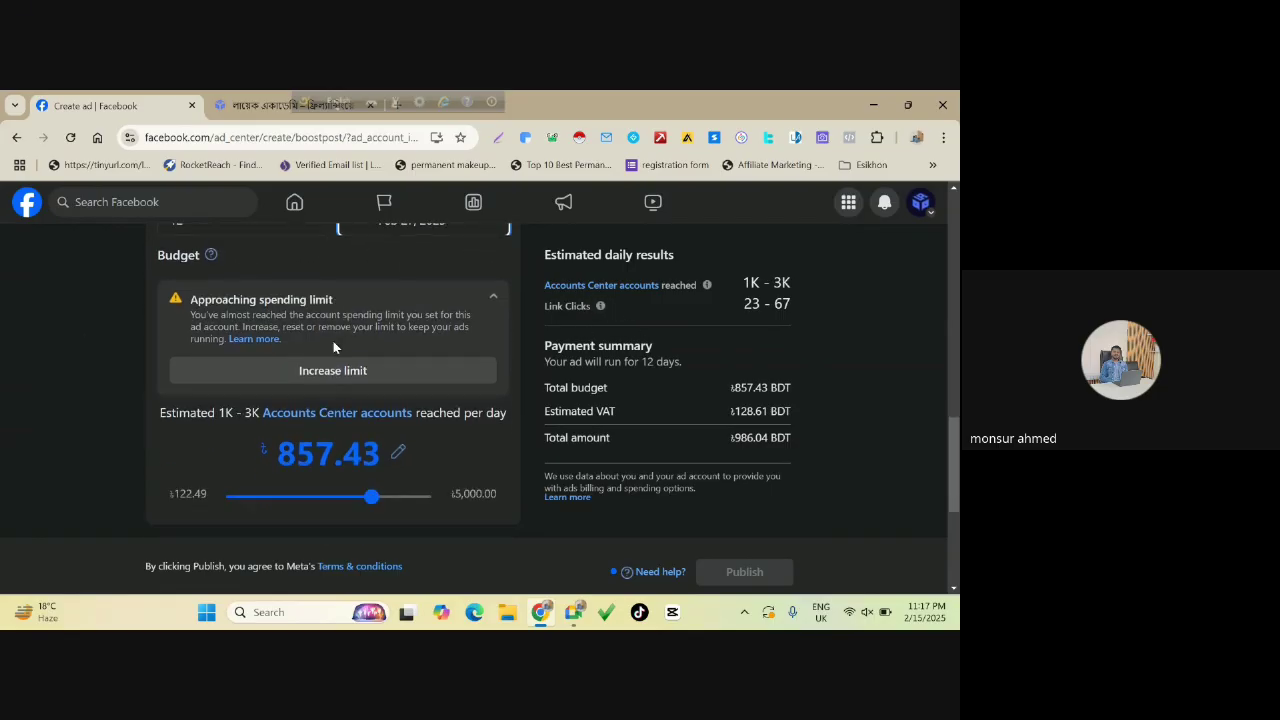
{"action": "scroll", "coordinate": [330, 370], "scroll_direction": "up", "scroll_amount": 2}
{"action": "scroll", "coordinate": [325, 410], "scroll_direction": "down", "scroll_amount": 2}
{"action": "mouse_move", "coordinate": [277, 458]}
{"action": "left_mouse_down"}
{"action": "mouse_move", "coordinate": [368, 460]}
{"action": "mouse_move", "coordinate": [276, 458]}
{"action": "left_mouse_up"}
{"action": "left_click", "coordinate": [3, 449]}
{"action": "scroll", "coordinate": [730, 320], "scroll_direction": "up", "scroll_amount": 3}
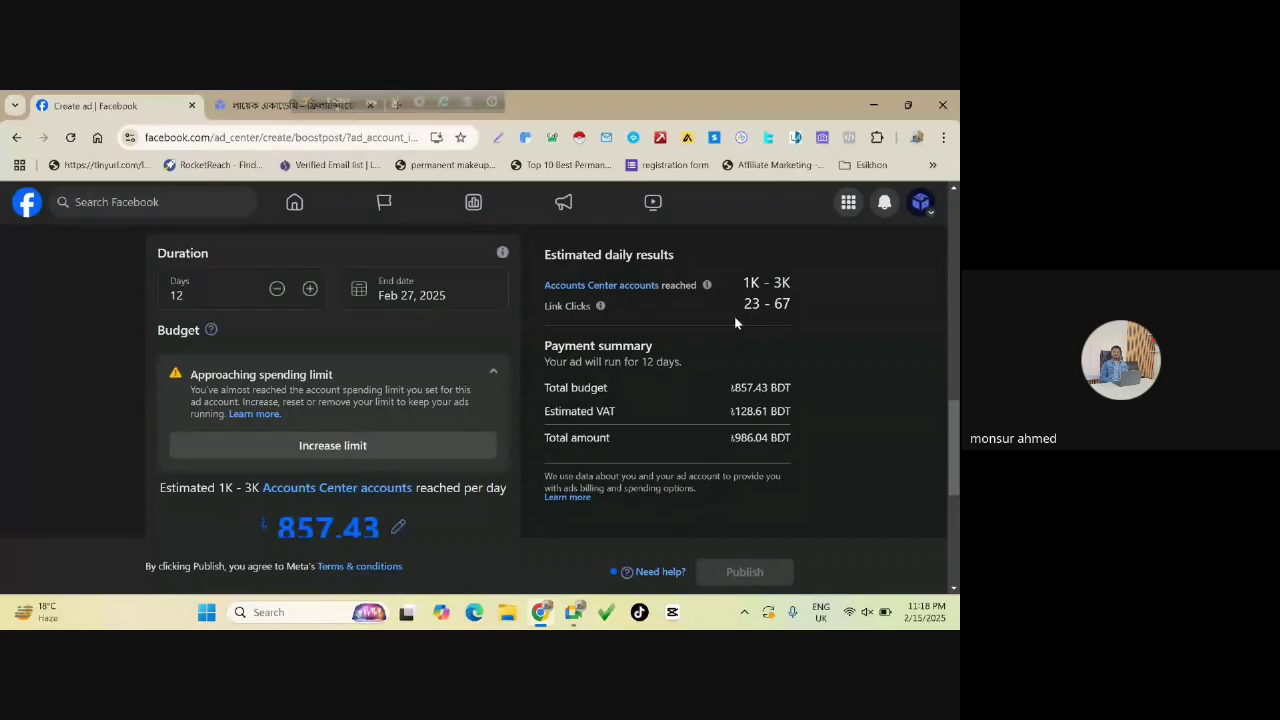
{"action": "left_click_drag", "start_coordinate": [738, 315], "coordinate": [799, 303]}
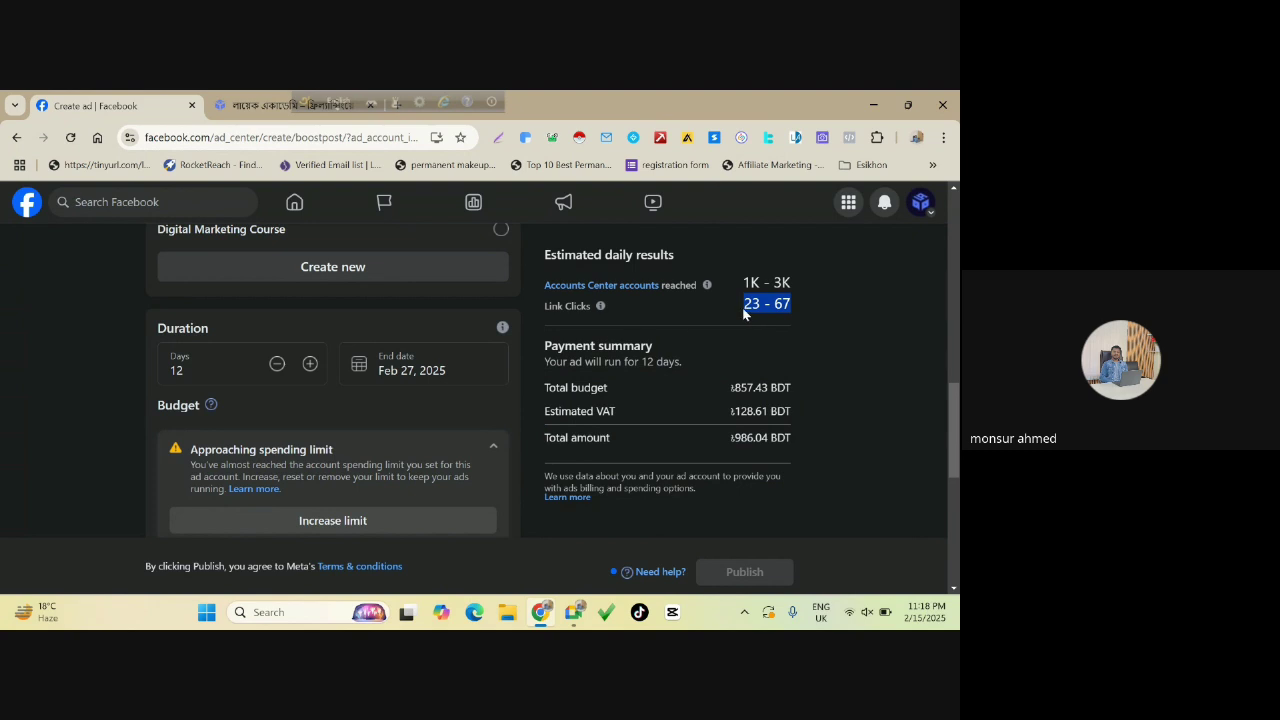
{"action": "left_click_drag", "start_coordinate": [745, 308], "coordinate": [830, 371]}
{"action": "left_click", "coordinate": [709, 314]}
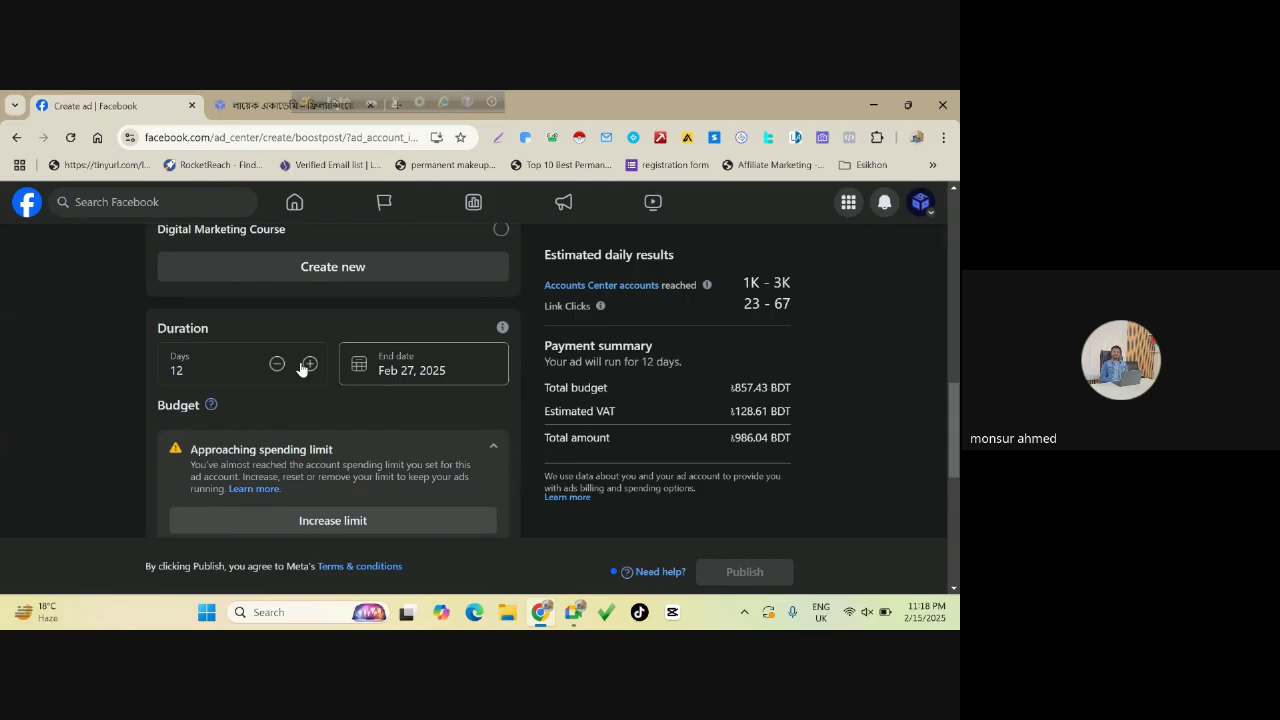
Reduce the ad duration to 7 days and compare the estimated daily results with the budget.
{"action": "left_click", "coordinate": [268, 366]}
{"action": "left_click", "coordinate": [267, 367]}
{"action": "left_click", "coordinate": [267, 367]}
{"action": "left_click", "coordinate": [267, 367]}
{"action": "left_click", "coordinate": [266, 368]}
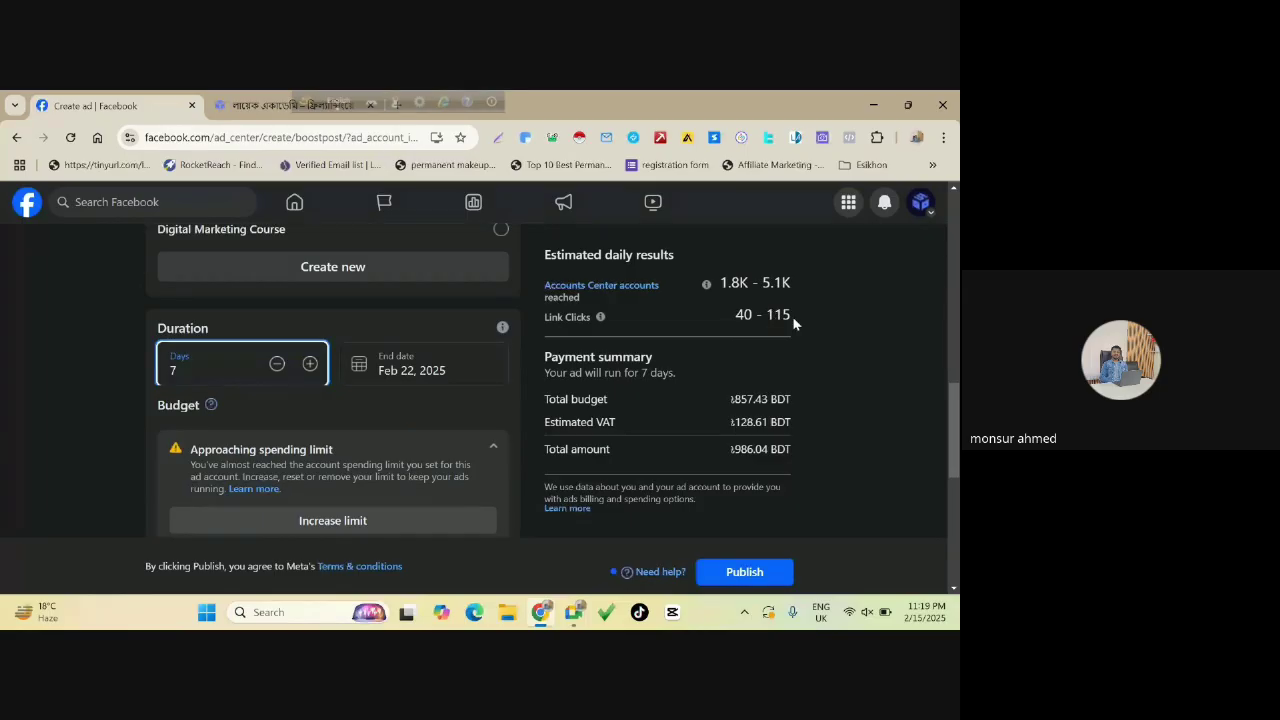
{"action": "scroll", "coordinate": [645, 431], "scroll_direction": "down", "scroll_amount": 2}
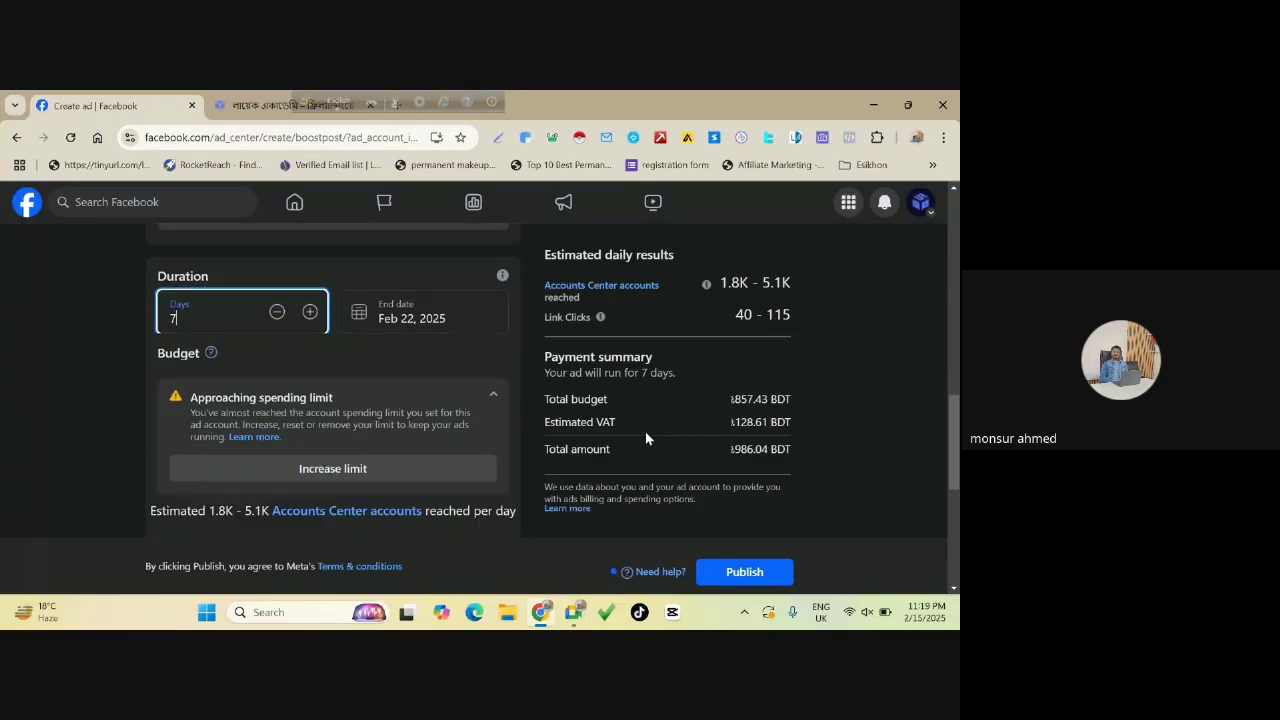
{"action": "scroll", "coordinate": [497, 391], "scroll_direction": "down", "scroll_amount": 1}
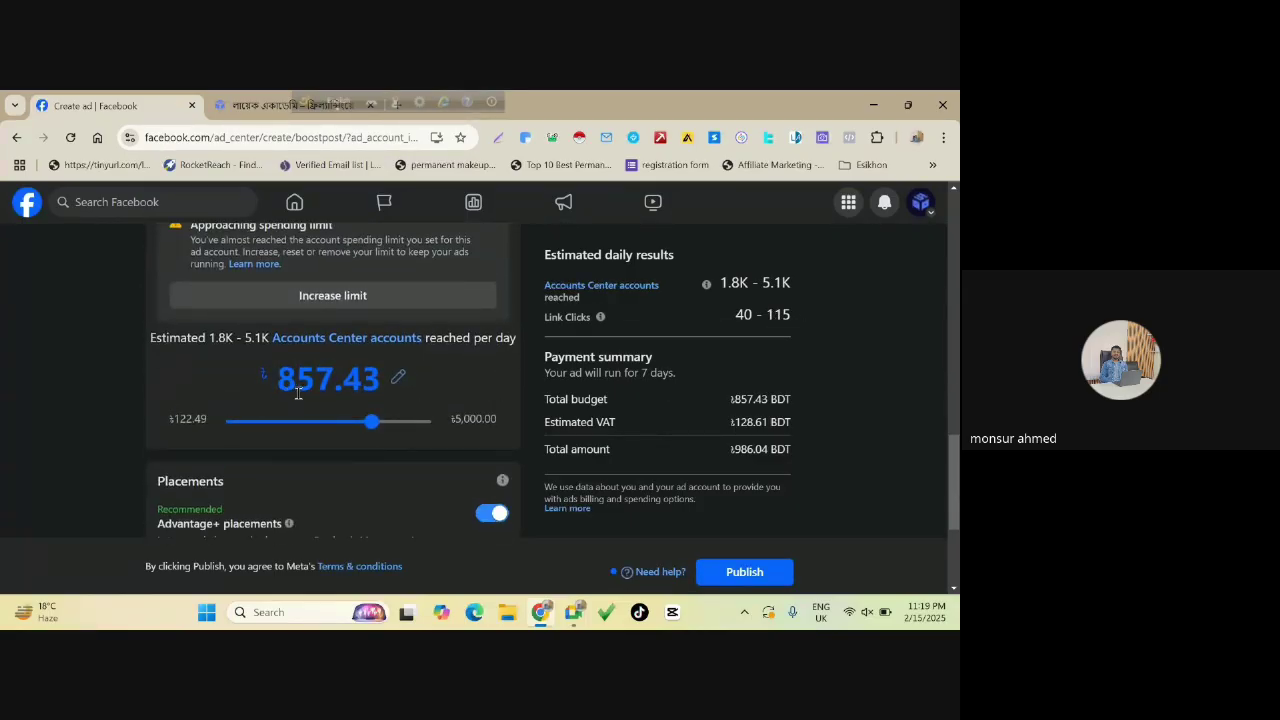
Increase the ad duration to 12 days.
{"action": "scroll", "coordinate": [298, 393], "scroll_direction": "up", "scroll_amount": 2}
{"action": "left_click", "coordinate": [310, 289]}
{"action": "left_click", "coordinate": [310, 289]}
{"action": "left_click", "coordinate": [310, 289]}
{"action": "left_click", "coordinate": [310, 289]}
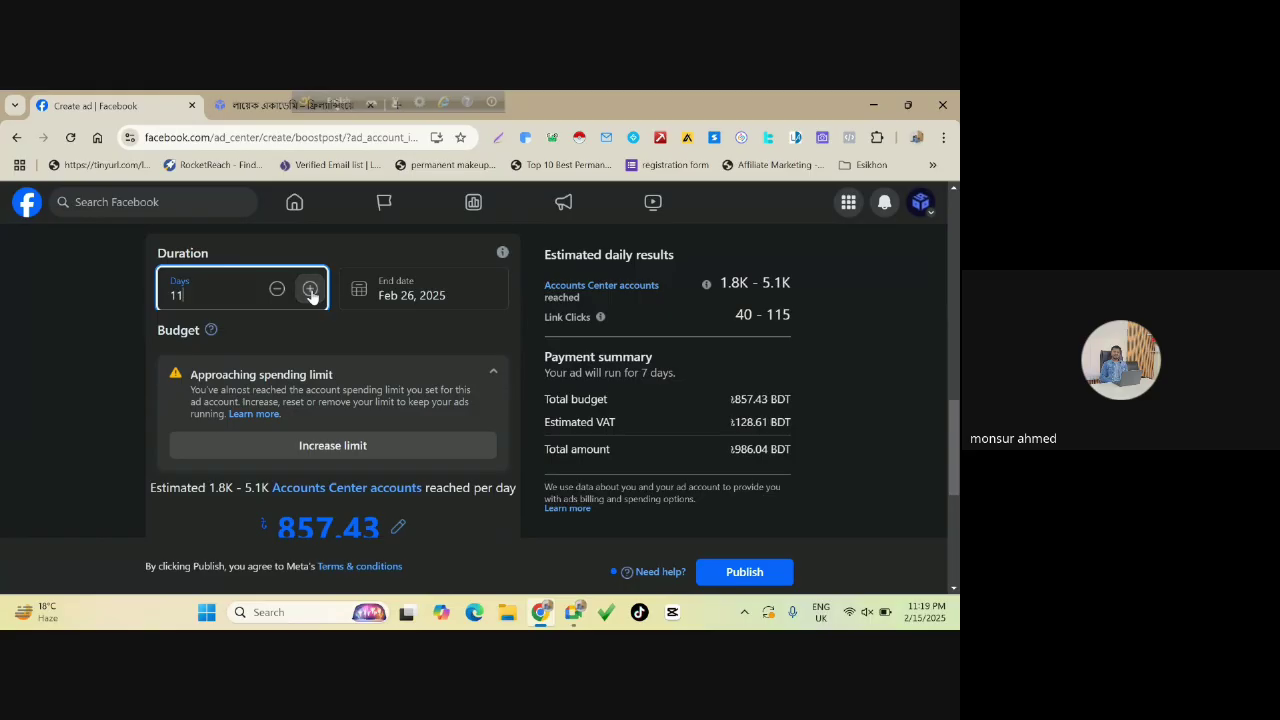
{"action": "left_click", "coordinate": [310, 289]}
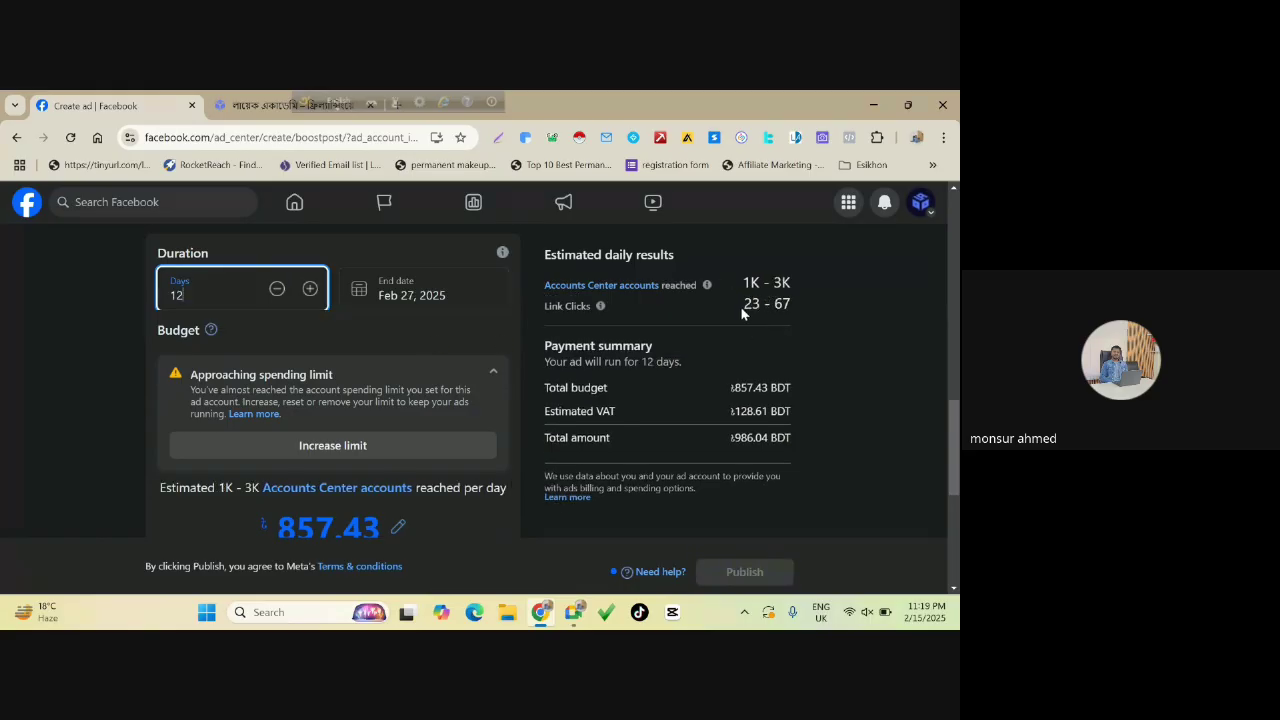
Set the ad's total budget to 1500 BDT.
{"action": "scroll", "coordinate": [236, 461], "scroll_direction": "down", "scroll_amount": 1}
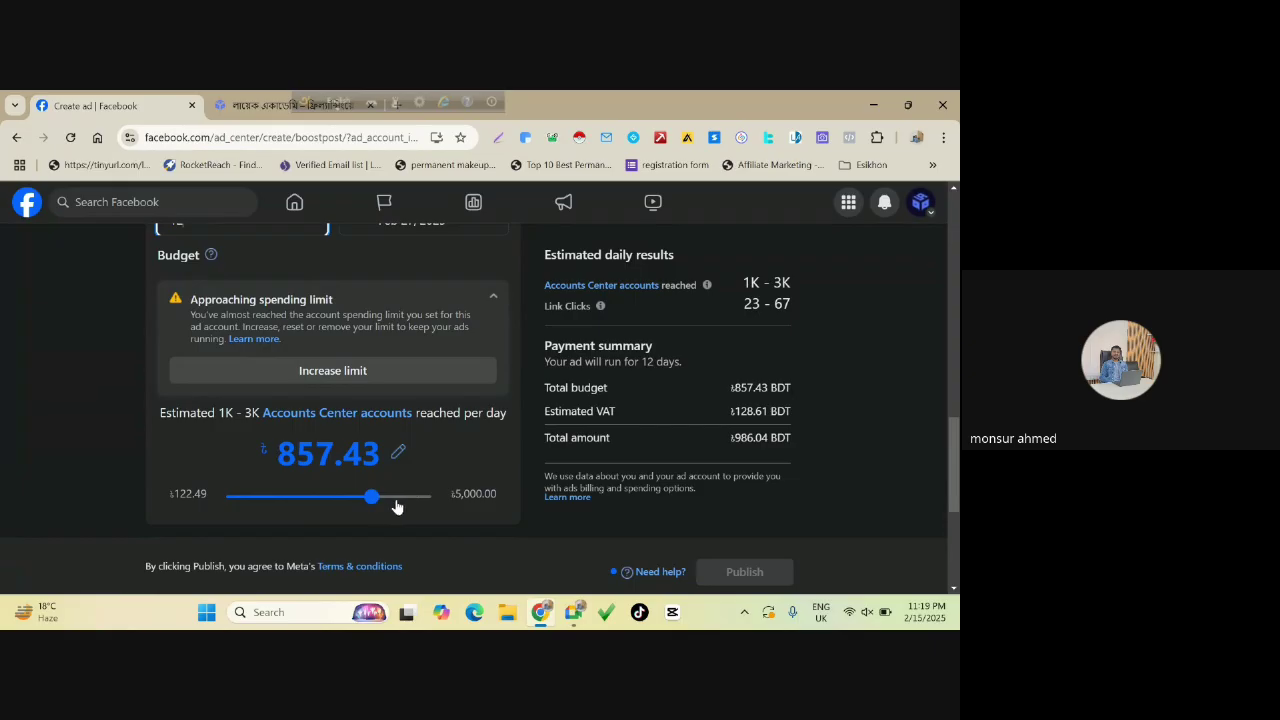
{"action": "left_click", "coordinate": [330, 455]}
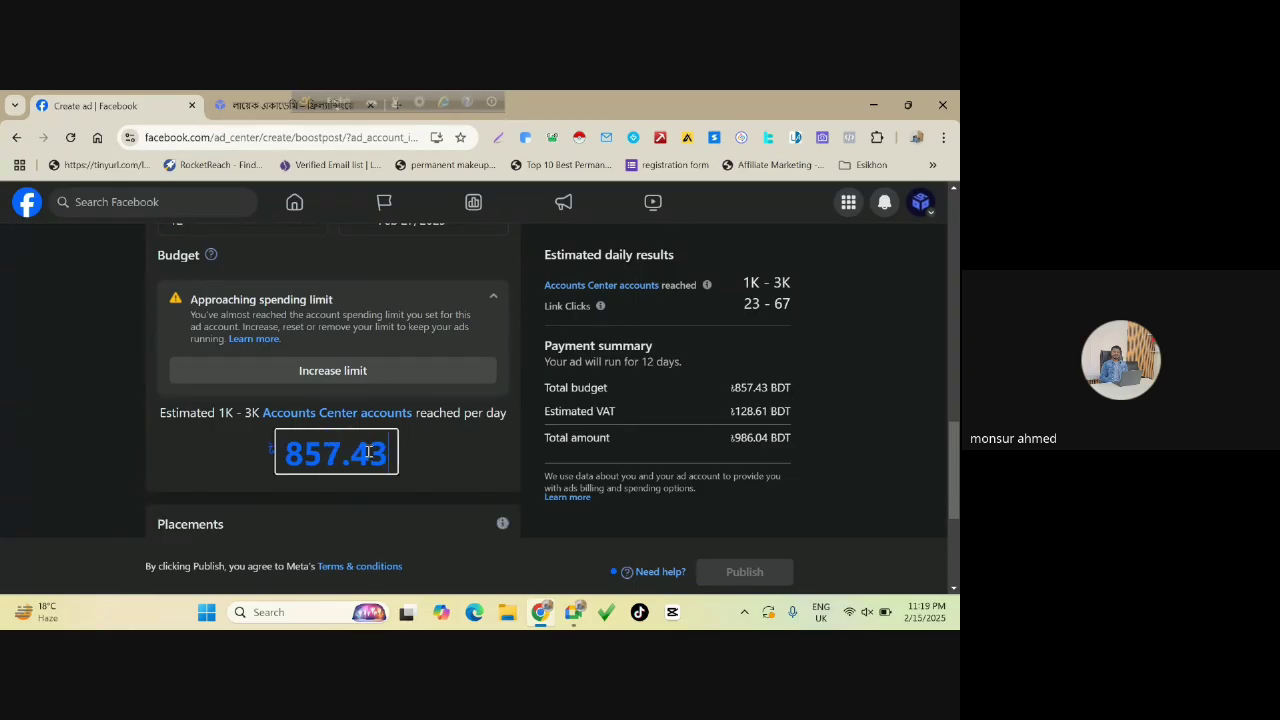
{"action": "left_click_drag", "start_coordinate": [369, 452], "coordinate": [259, 457]}
{"action": "type", "text": "1"}
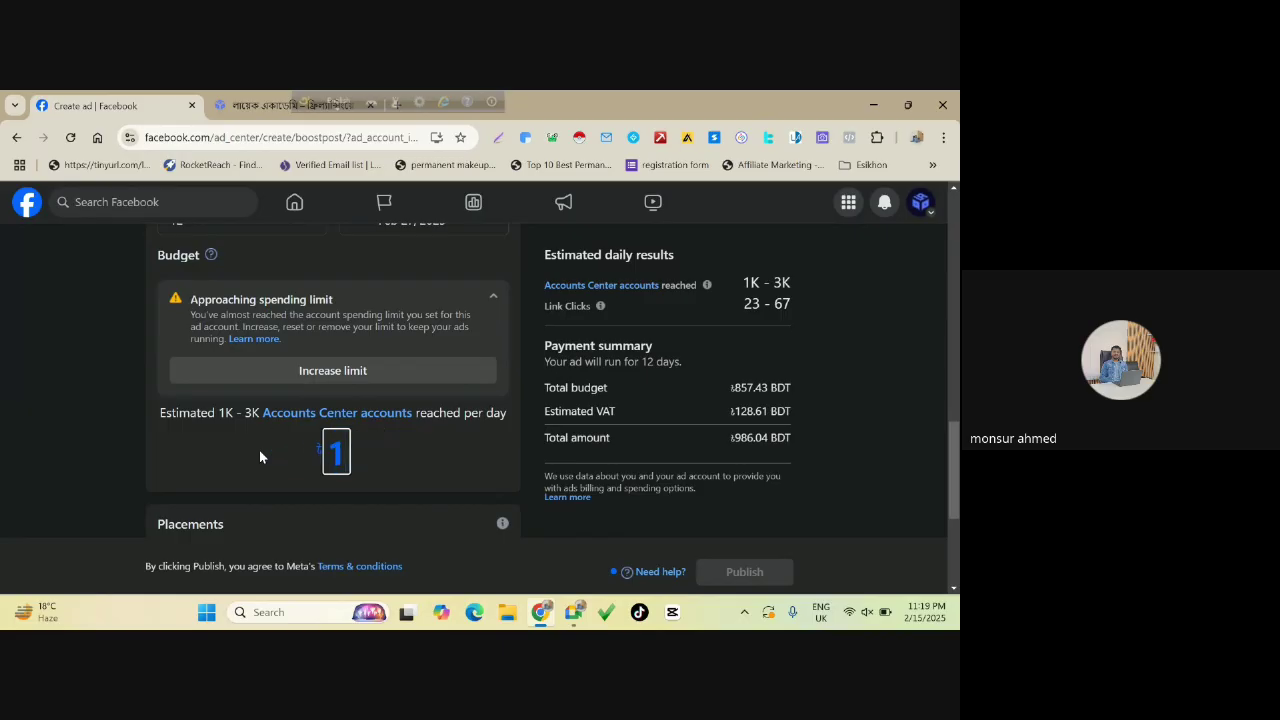
{"action": "type", "text": "500"}
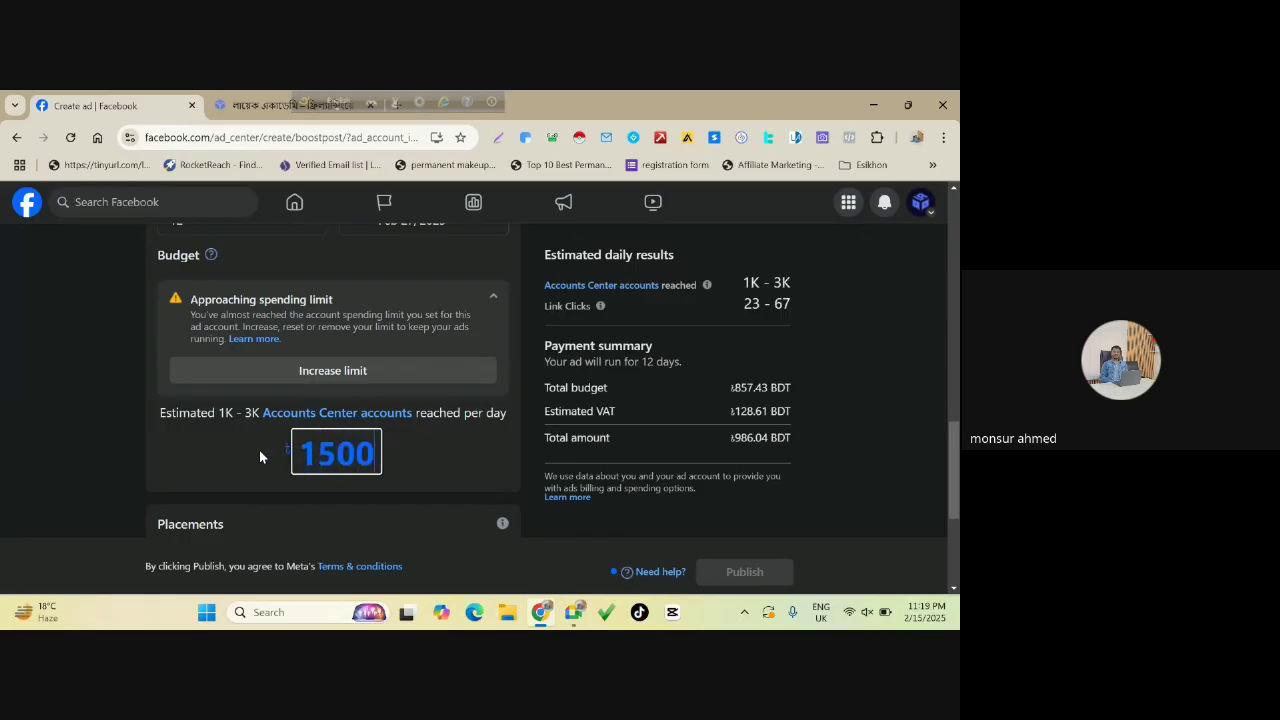
{"action": "left_click", "coordinate": [837, 321]}
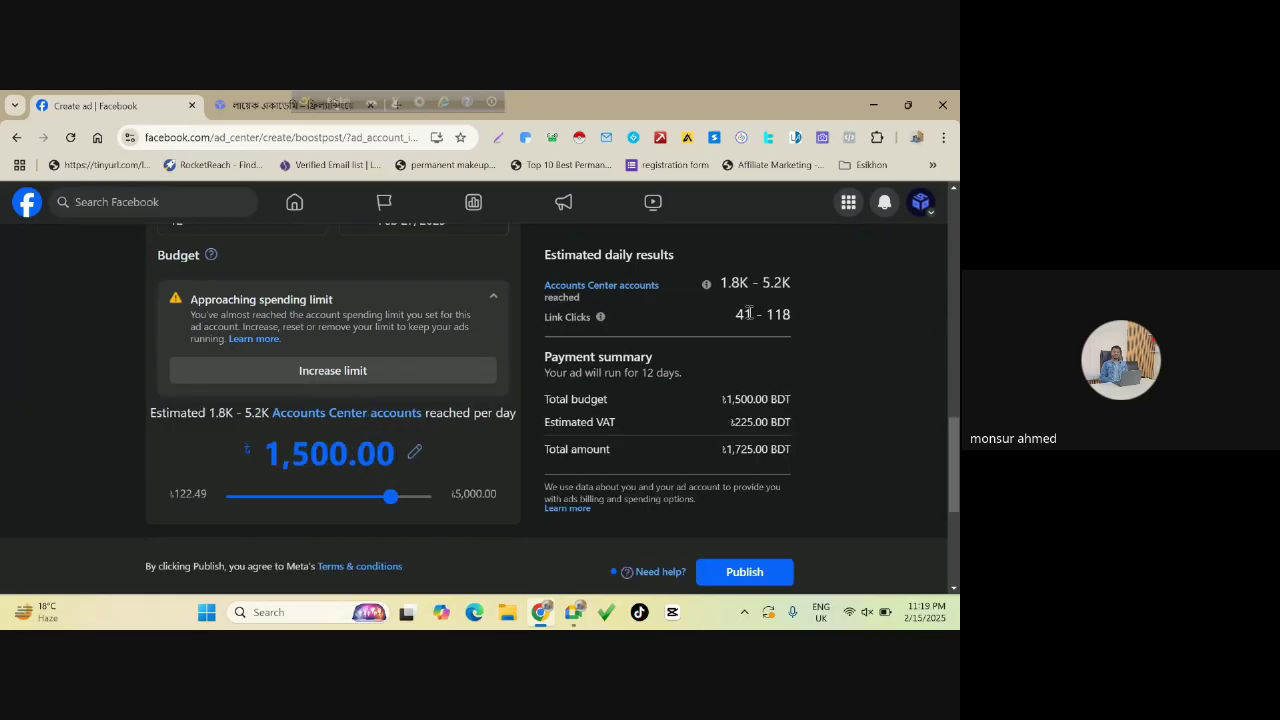
Examine the estimated link clicks, the budget, the Advantage+ placements, the Meta Pixel setting and the payment method.
{"action": "left_click_drag", "start_coordinate": [730, 315], "coordinate": [790, 313]}
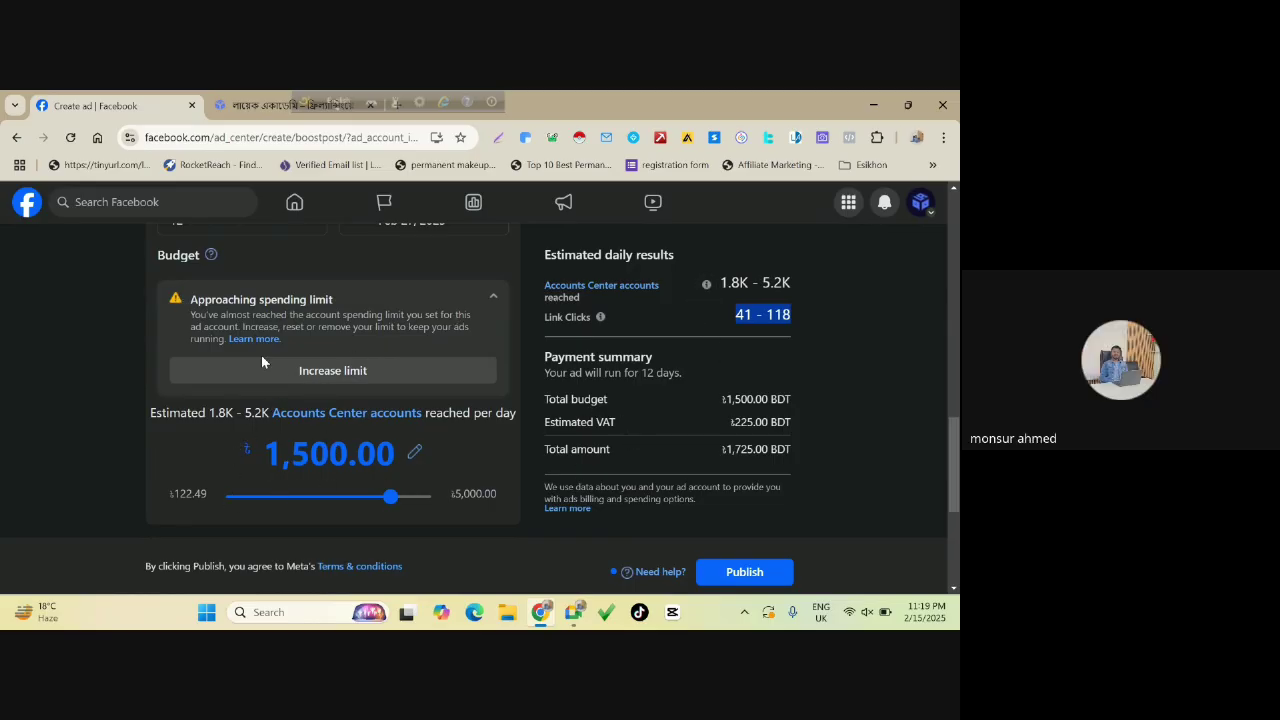
{"action": "scroll", "coordinate": [154, 377], "scroll_direction": "down", "scroll_amount": 1}
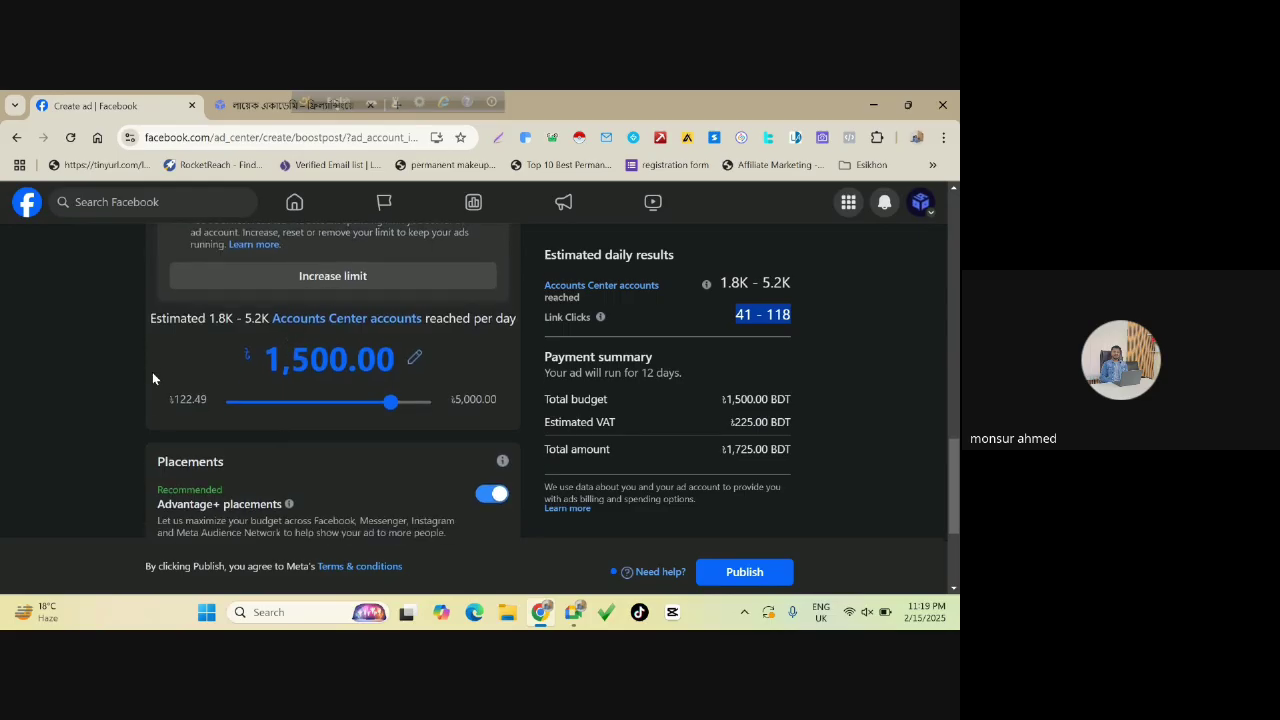
{"action": "scroll", "coordinate": [153, 378], "scroll_direction": "down", "scroll_amount": 2}
{"action": "scroll", "coordinate": [153, 378], "scroll_direction": "up", "scroll_amount": 3}
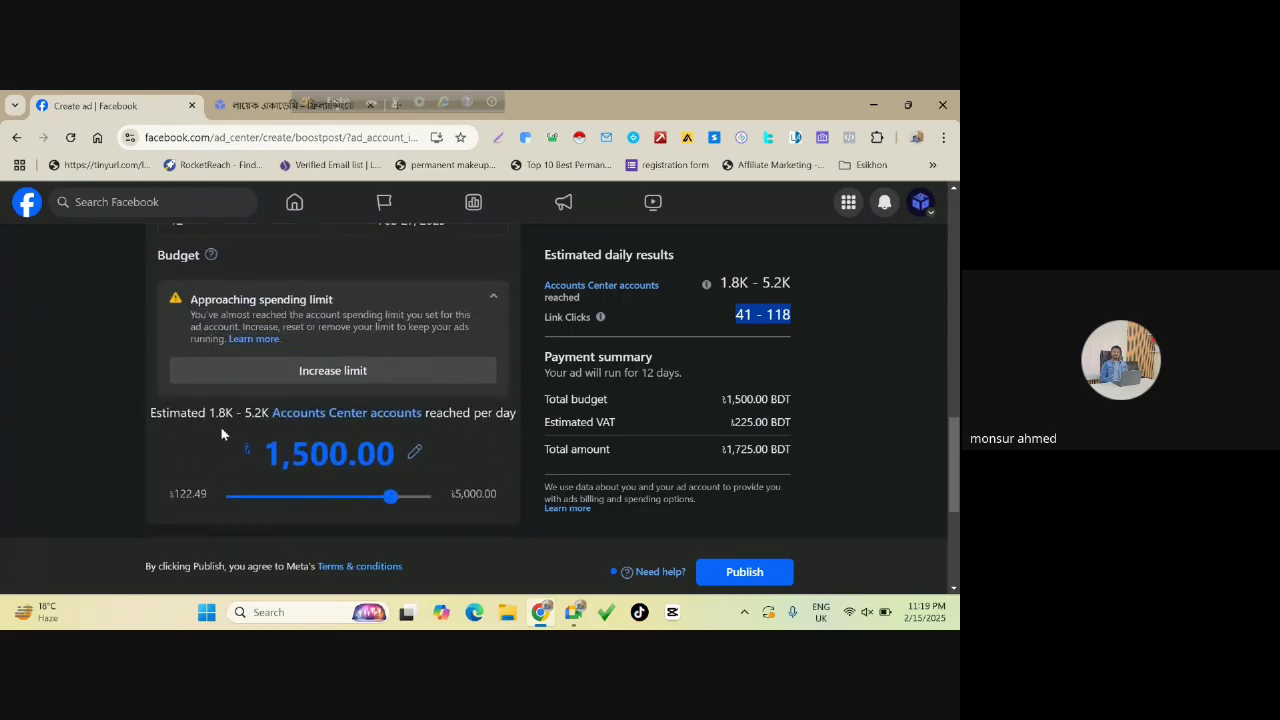
{"action": "scroll", "coordinate": [683, 404], "scroll_direction": "down", "scroll_amount": 2}
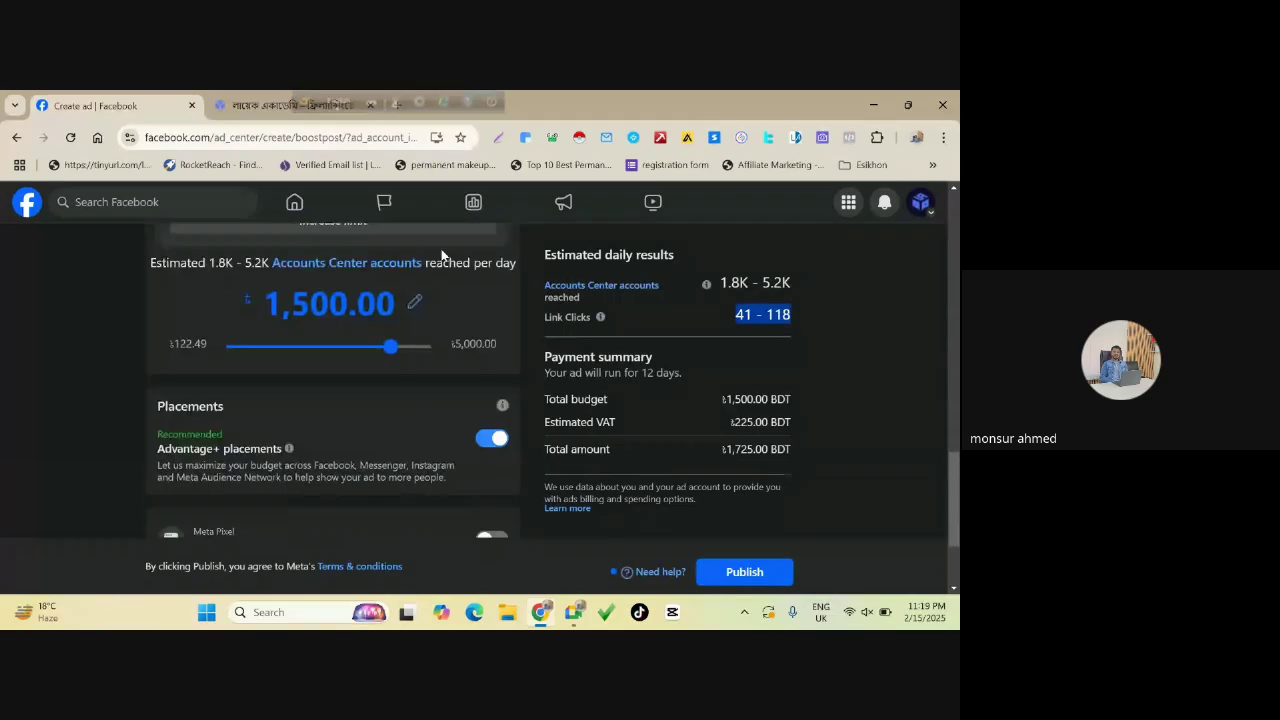
{"action": "scroll", "coordinate": [300, 329], "scroll_direction": "down", "scroll_amount": 1}
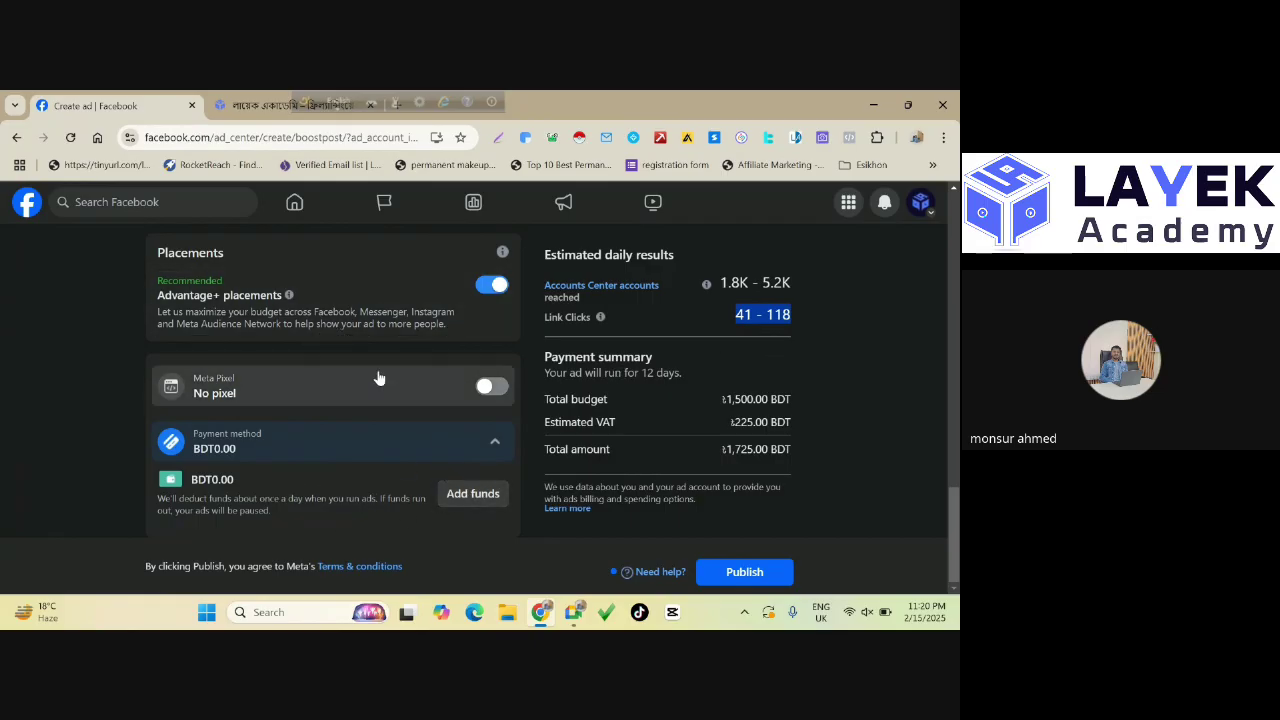
{"action": "scroll", "coordinate": [378, 377], "scroll_direction": "up", "scroll_amount": 2}
{"action": "left_click_drag", "start_coordinate": [272, 302], "coordinate": [364, 303]}
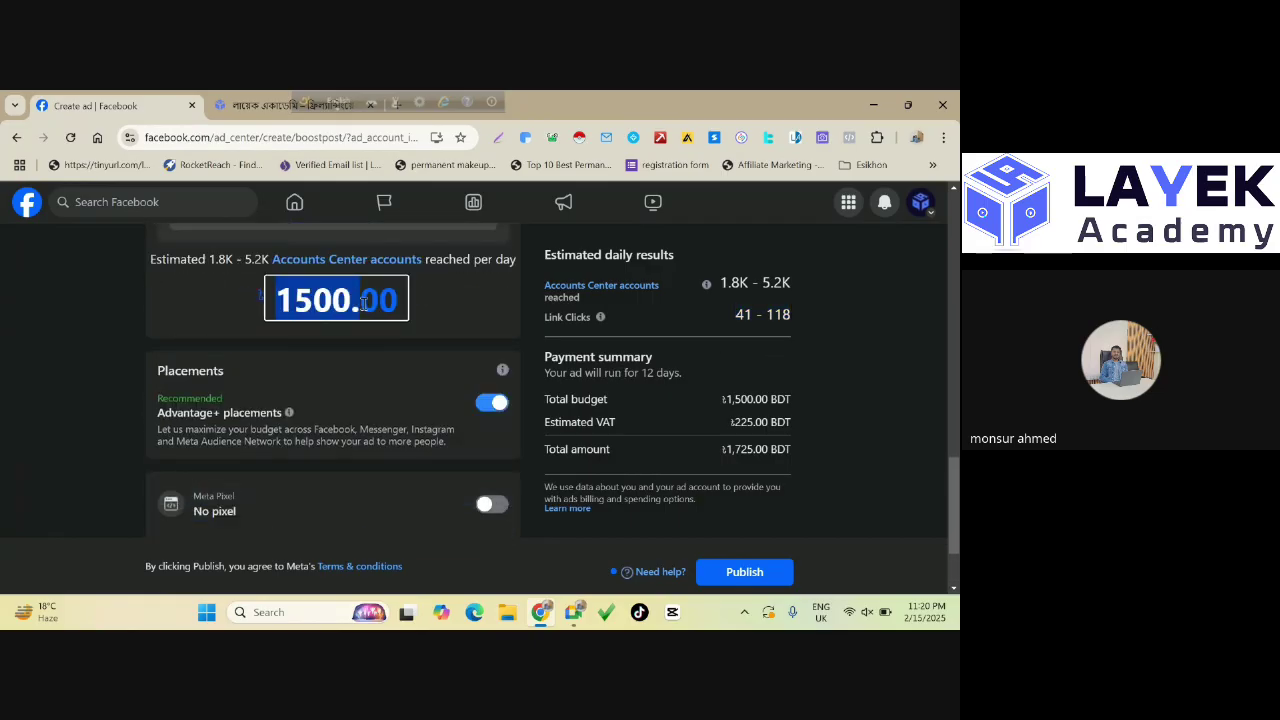
{"action": "left_click", "coordinate": [3, 343]}
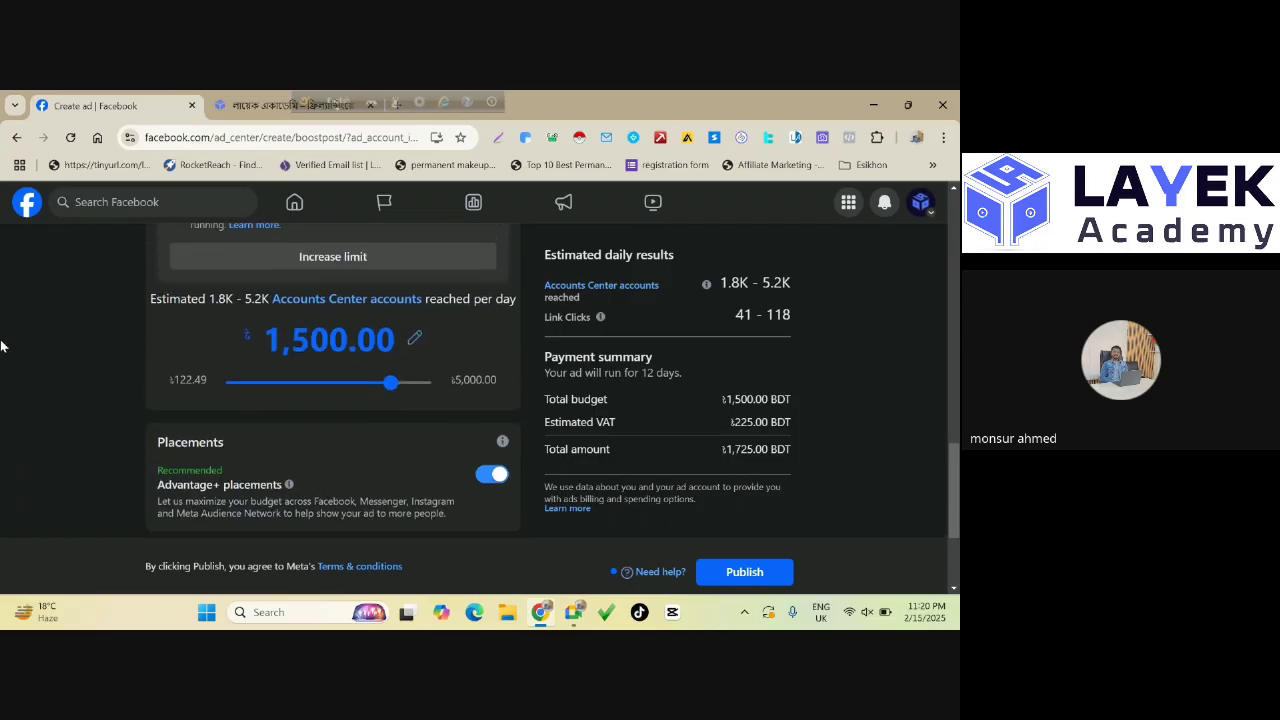
Examine the ad's placements, Meta Pixel, payment method, audience details and budget, and dismiss the new notification.
{"action": "scroll", "coordinate": [3, 343], "scroll_direction": "down", "scroll_amount": 2}
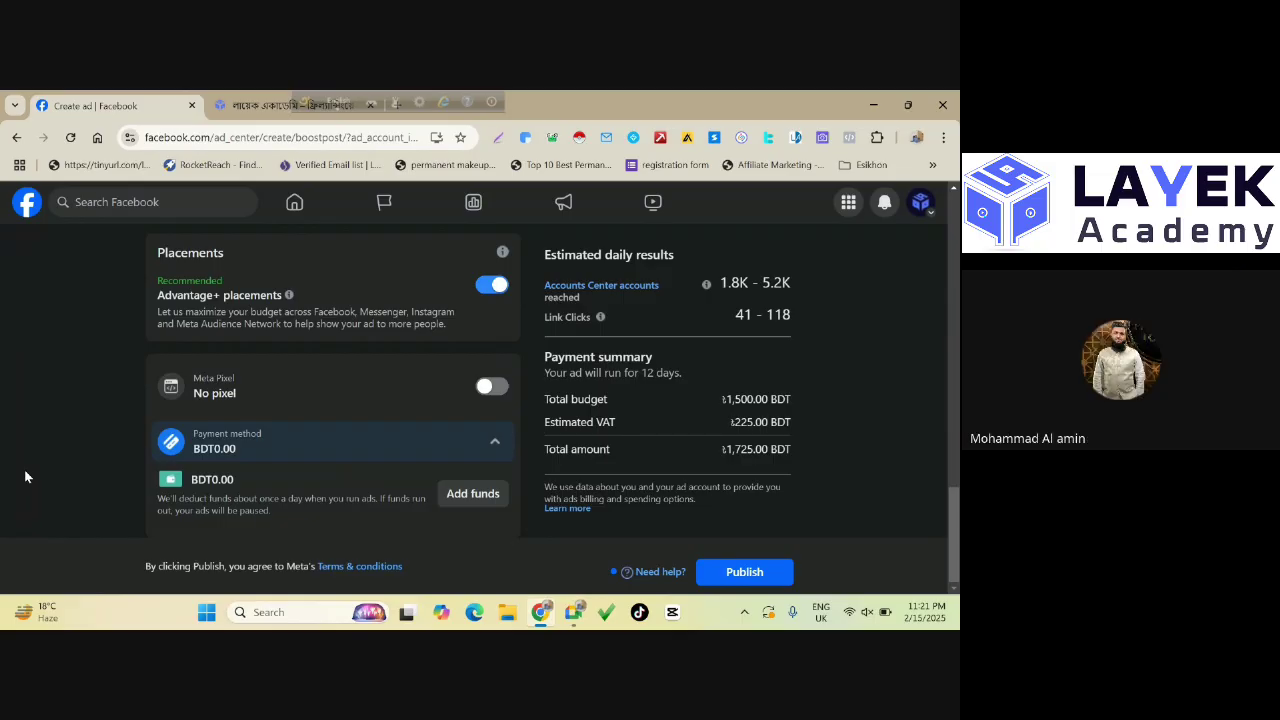
{"action": "scroll", "coordinate": [276, 370], "scroll_direction": "up", "scroll_amount": 1}
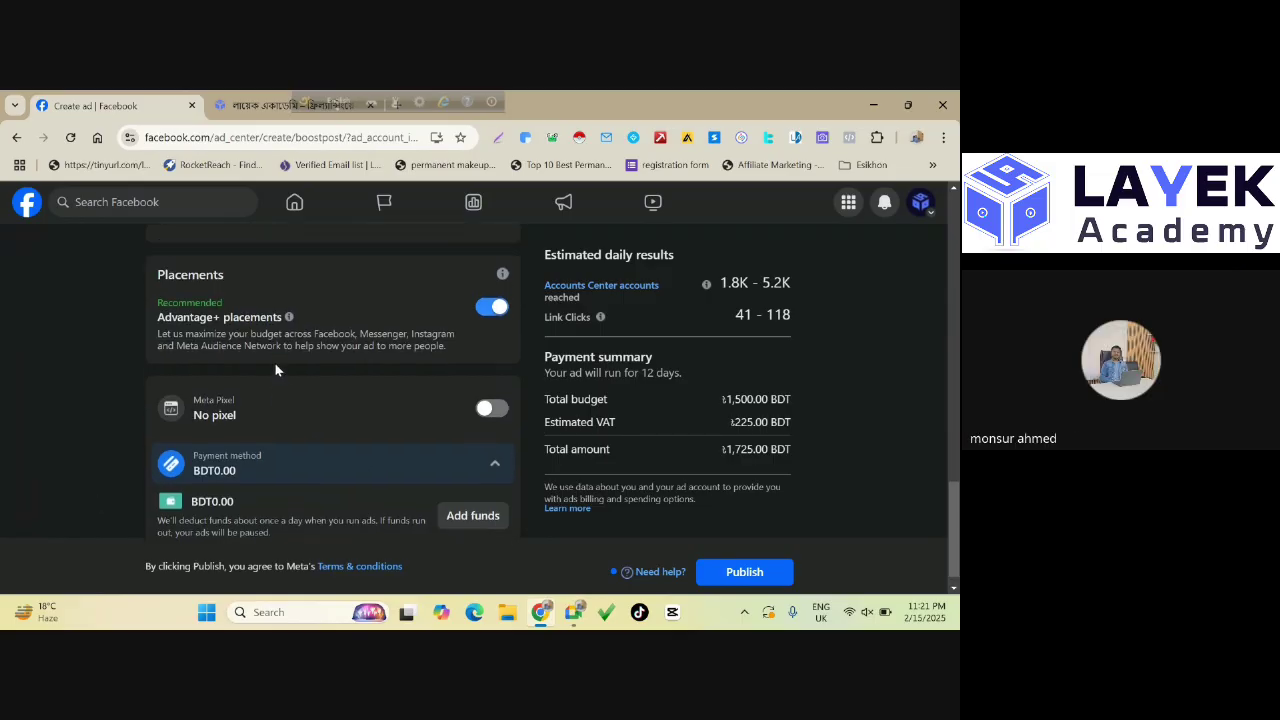
{"action": "scroll", "coordinate": [275, 364], "scroll_direction": "up", "scroll_amount": 10}
{"action": "scroll", "coordinate": [268, 365], "scroll_direction": "down", "scroll_amount": 5}
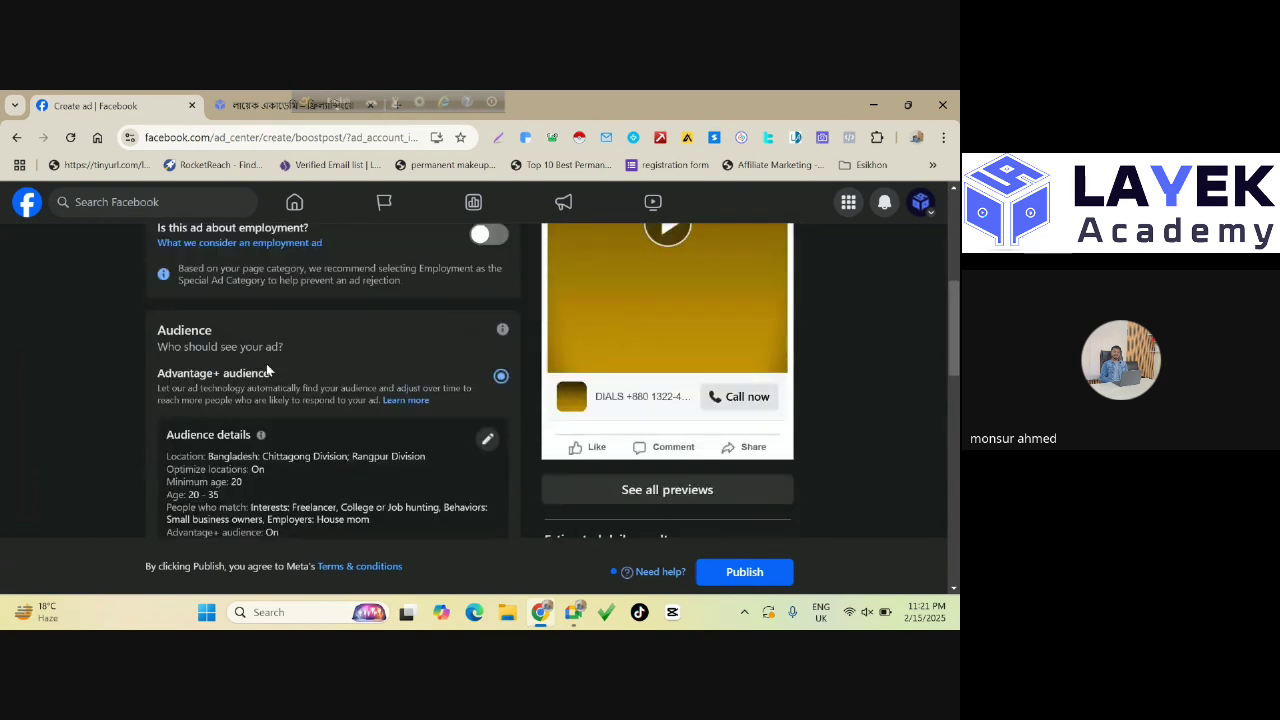
{"action": "scroll", "coordinate": [266, 370], "scroll_direction": "down", "scroll_amount": 10}
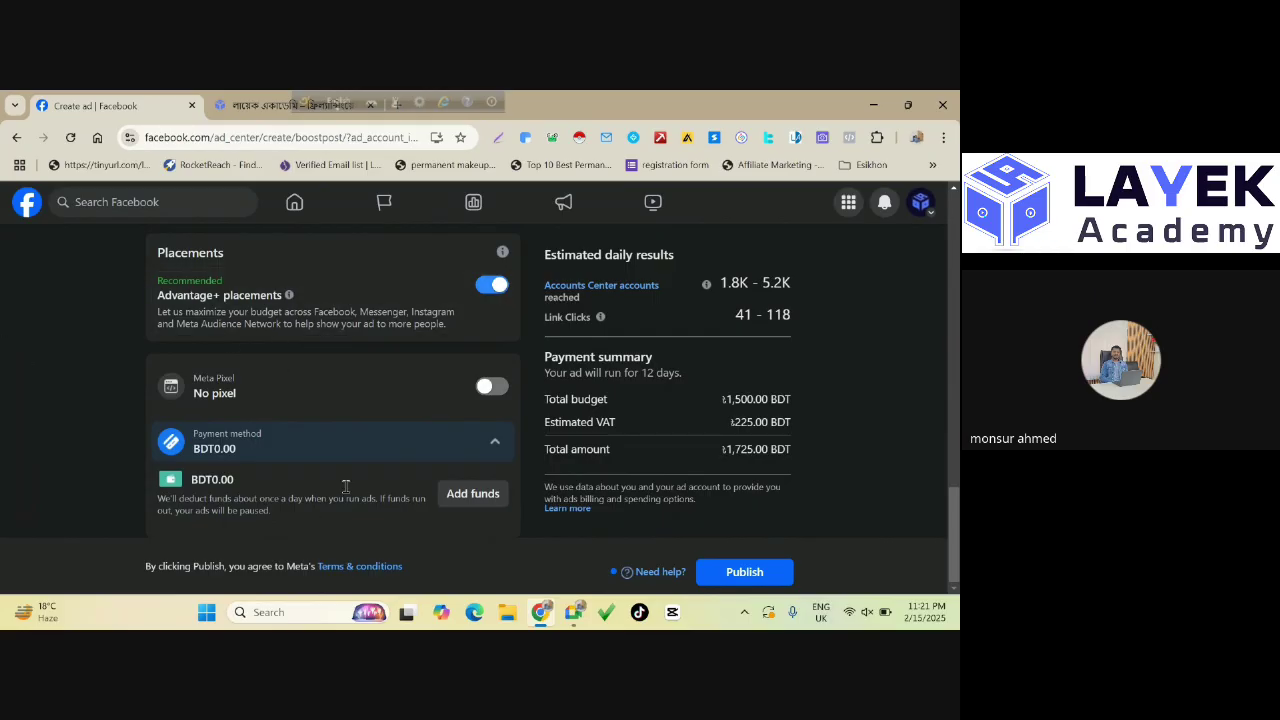
{"action": "scroll", "coordinate": [127, 426], "scroll_direction": "up", "scroll_amount": 2}
{"action": "scroll", "coordinate": [127, 426], "scroll_direction": "up", "scroll_amount": 1}
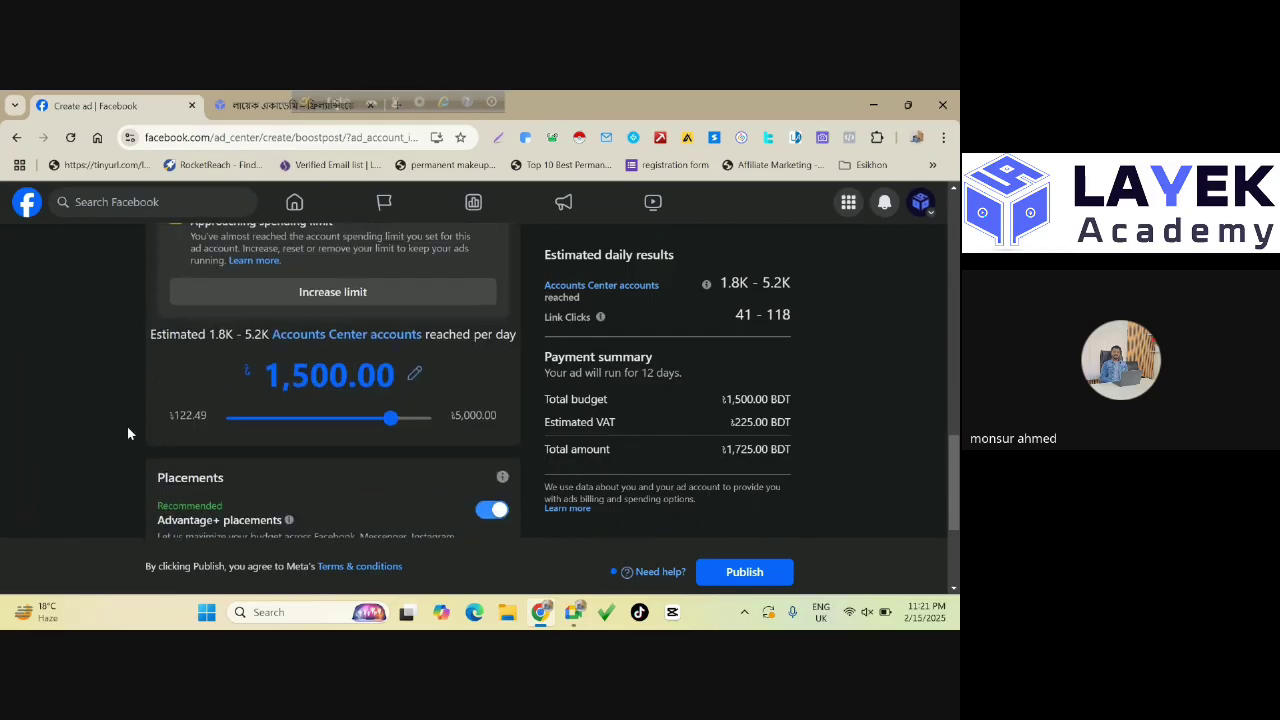
{"action": "scroll", "coordinate": [127, 426], "scroll_direction": "down", "scroll_amount": 3}
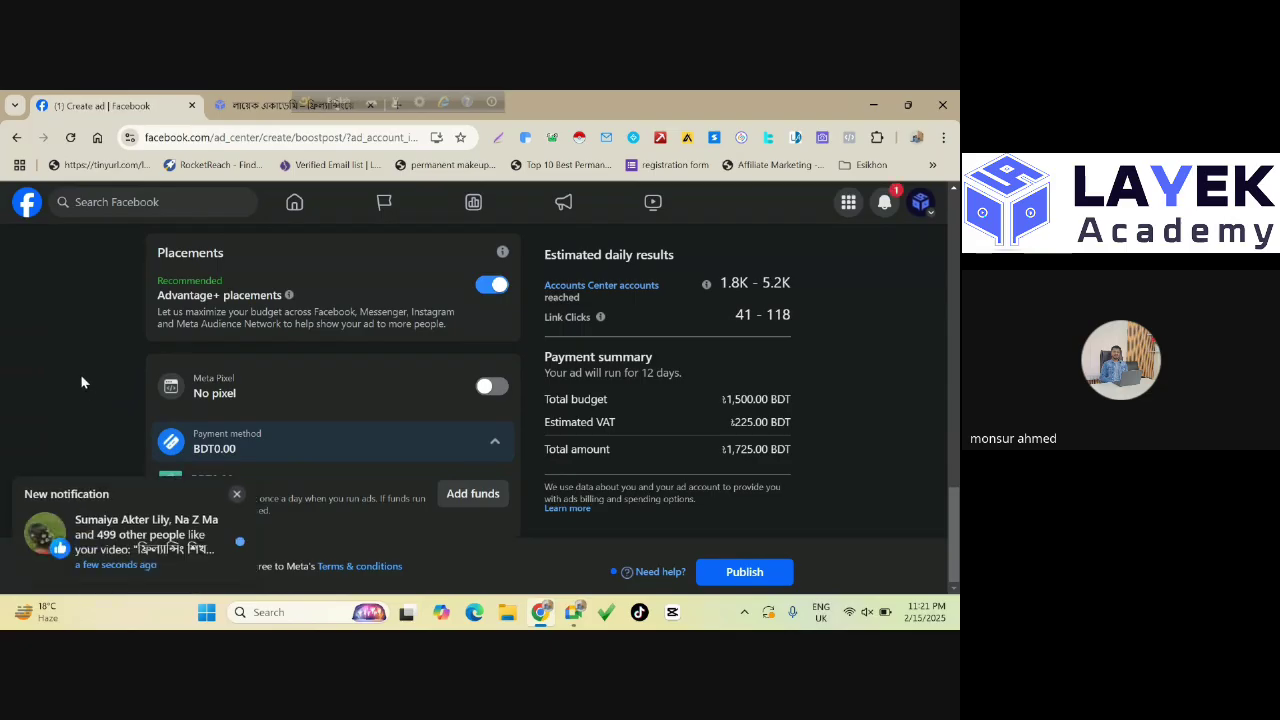
{"action": "left_click", "coordinate": [236, 493]}
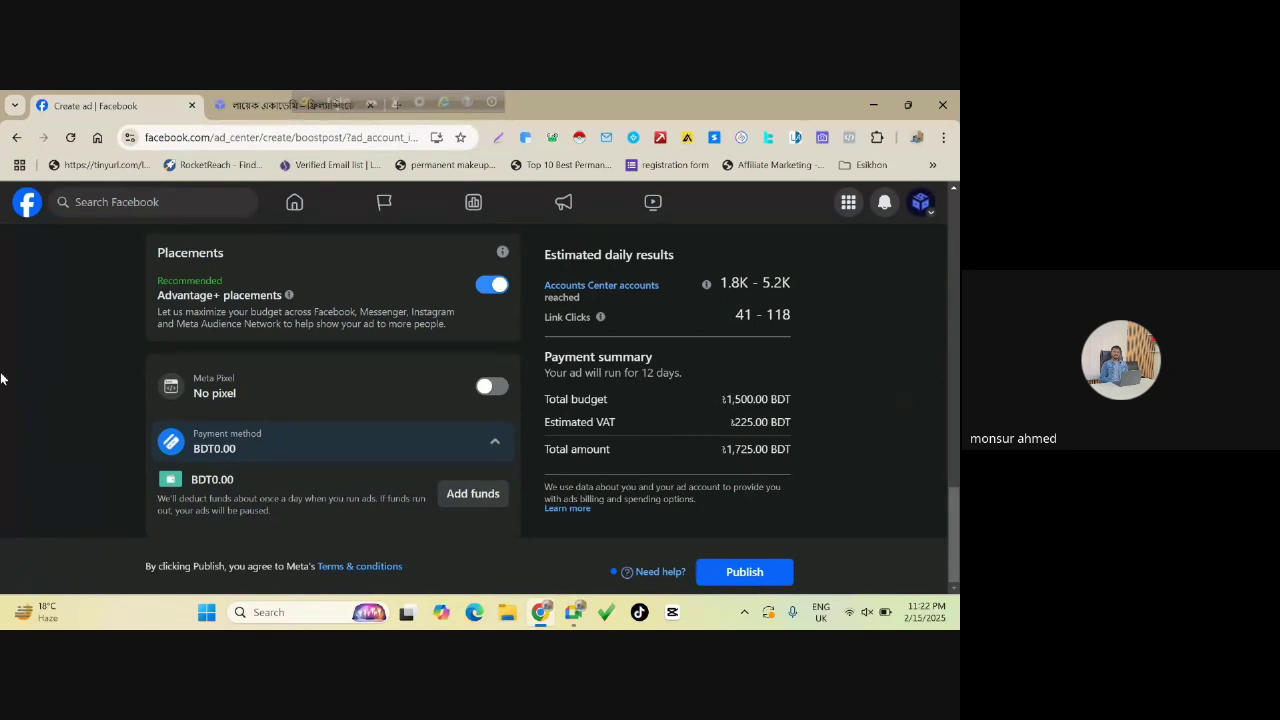
Look through the goals available for the boosted reel and close the list without choosing another one.
{"action": "scroll", "coordinate": [1, 380], "scroll_direction": "up", "scroll_amount": 3}
{"action": "scroll", "coordinate": [1, 379], "scroll_direction": "up", "scroll_amount": 10}
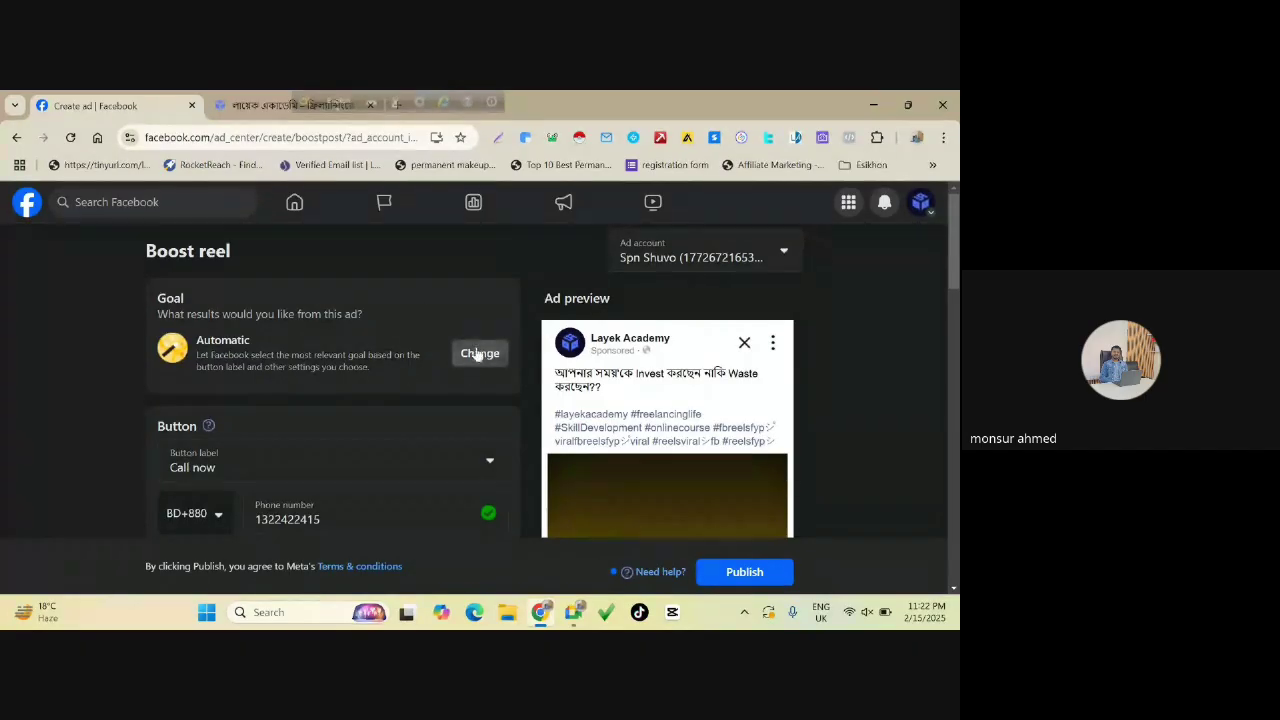
{"action": "left_click", "coordinate": [474, 355]}
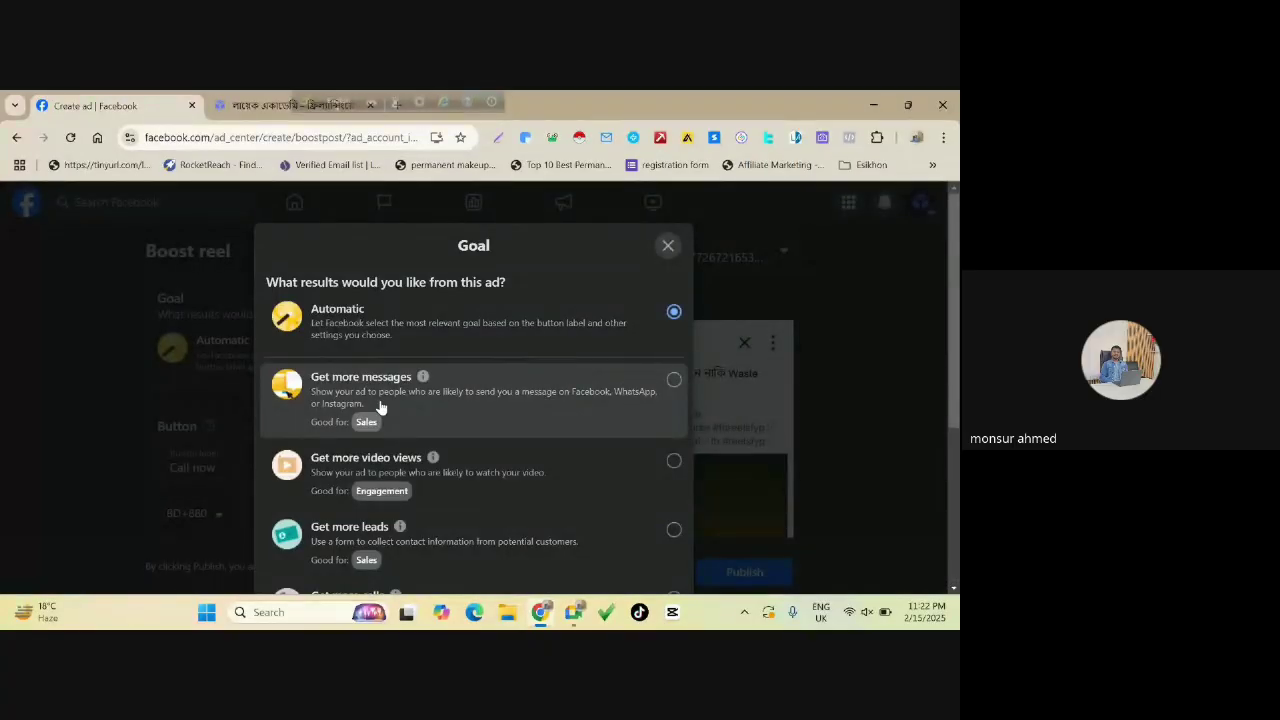
{"action": "scroll", "coordinate": [380, 406], "scroll_direction": "down", "scroll_amount": 3}
{"action": "scroll", "coordinate": [380, 406], "scroll_direction": "up", "scroll_amount": 3}
{"action": "left_click", "coordinate": [666, 251]}
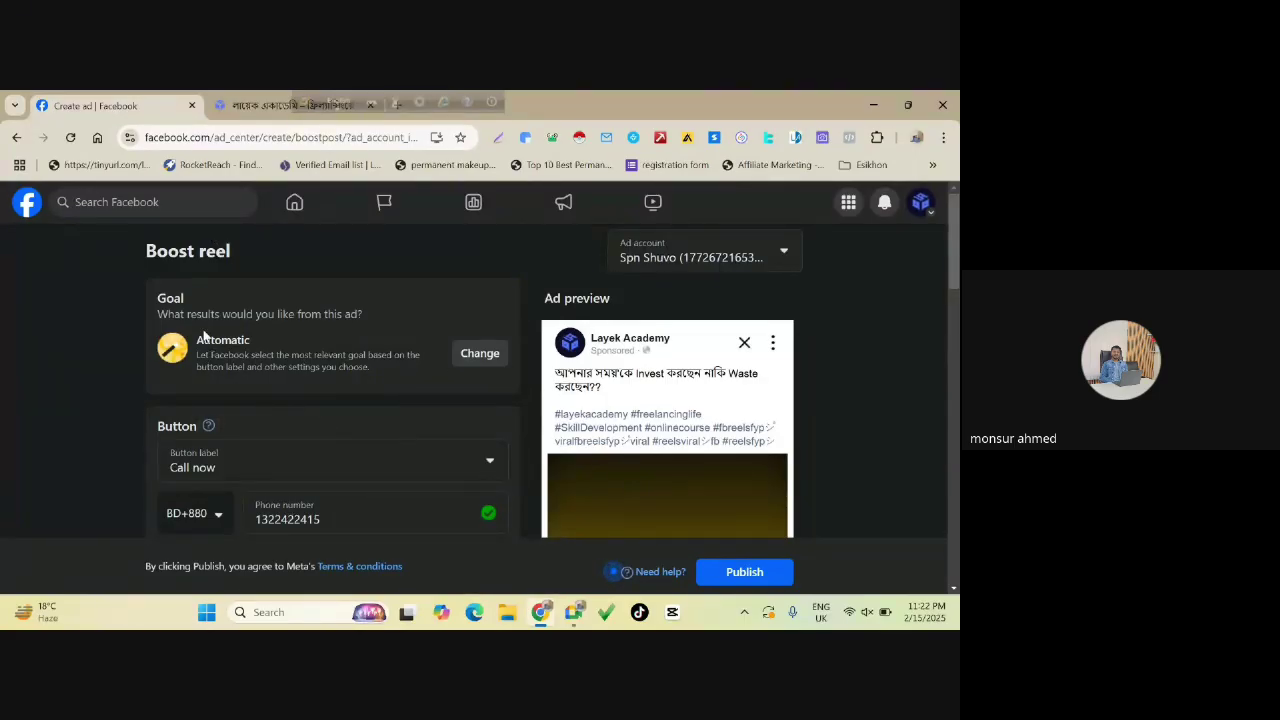
Reopen the ad goal options and review messages, video views, leads, calls and website visitors.
{"action": "left_click", "coordinate": [473, 354]}
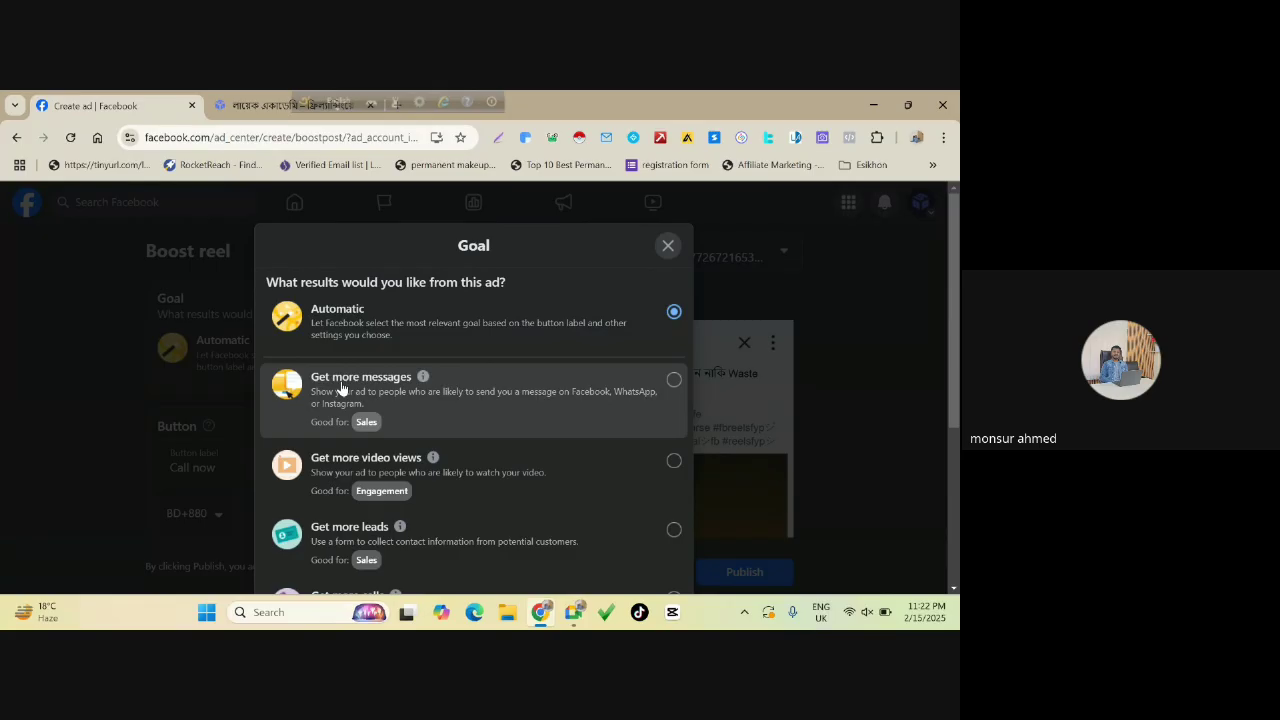
{"action": "scroll", "coordinate": [341, 388], "scroll_direction": "down", "scroll_amount": 3}
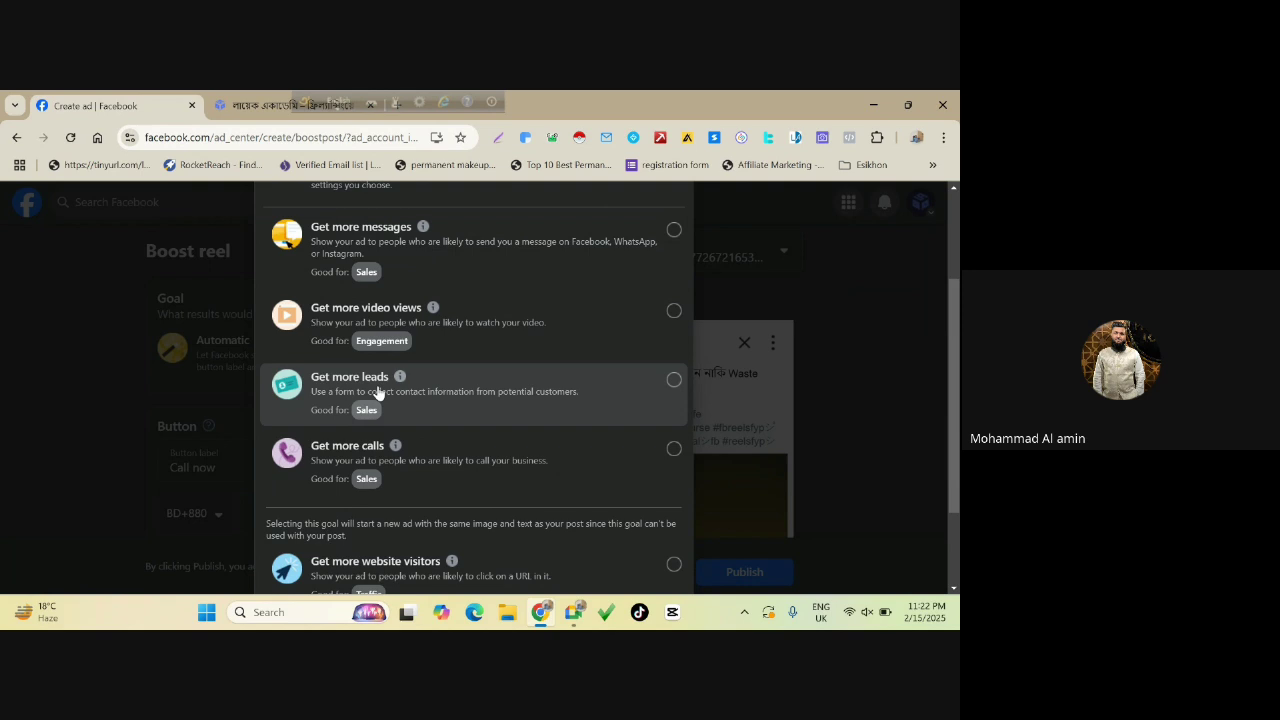
{"action": "scroll", "coordinate": [470, 440], "scroll_direction": "down", "scroll_amount": 2}
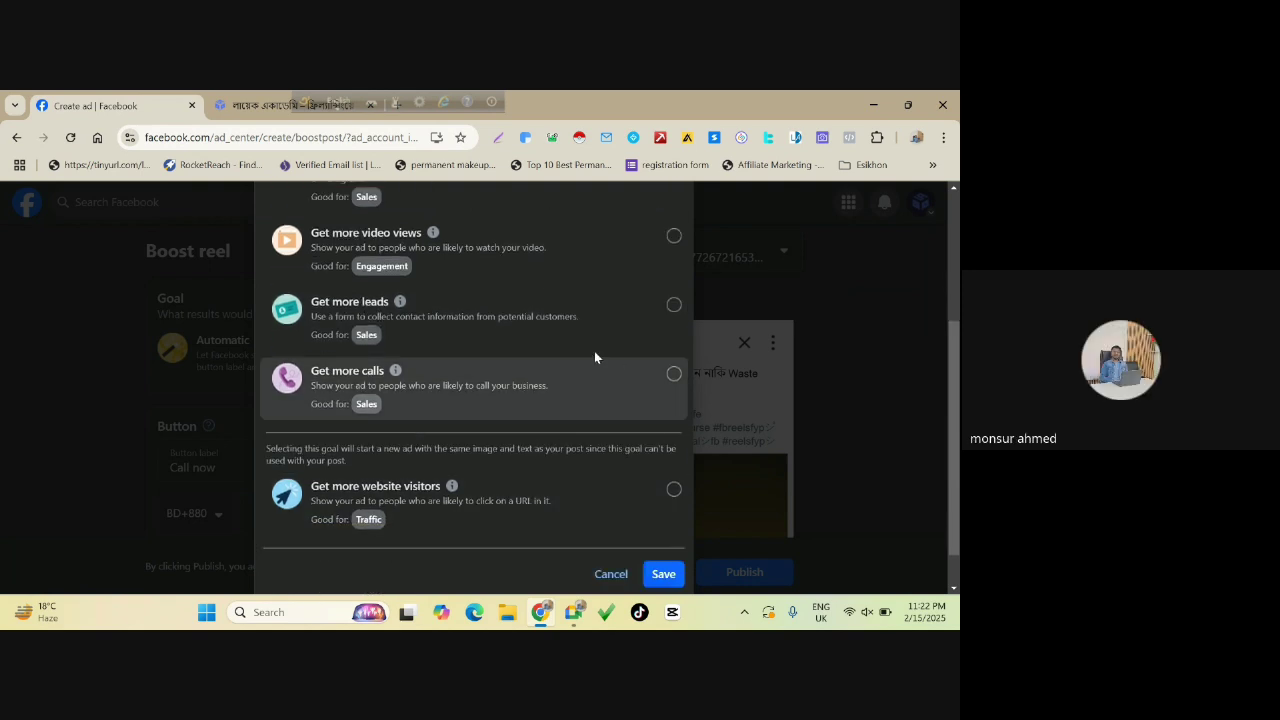
{"action": "scroll", "coordinate": [505, 292], "scroll_direction": "up", "scroll_amount": 5}
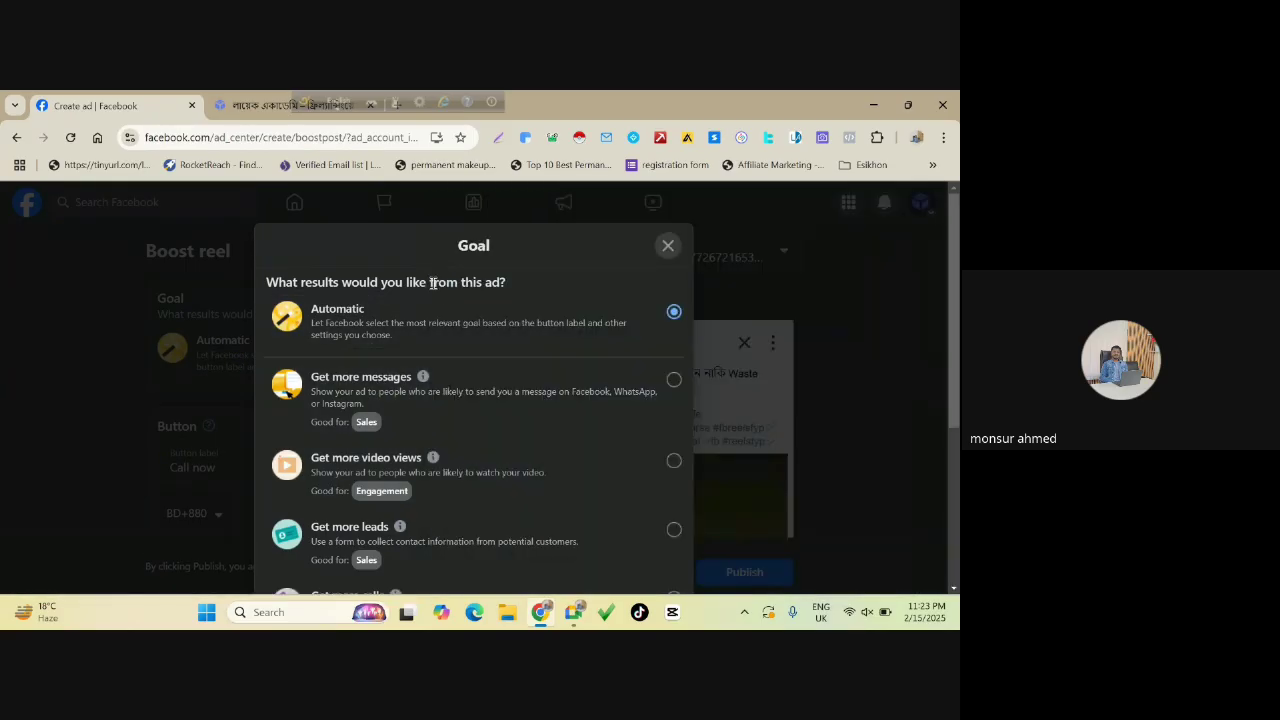
{"action": "left_click_drag", "start_coordinate": [446, 249], "coordinate": [497, 249]}
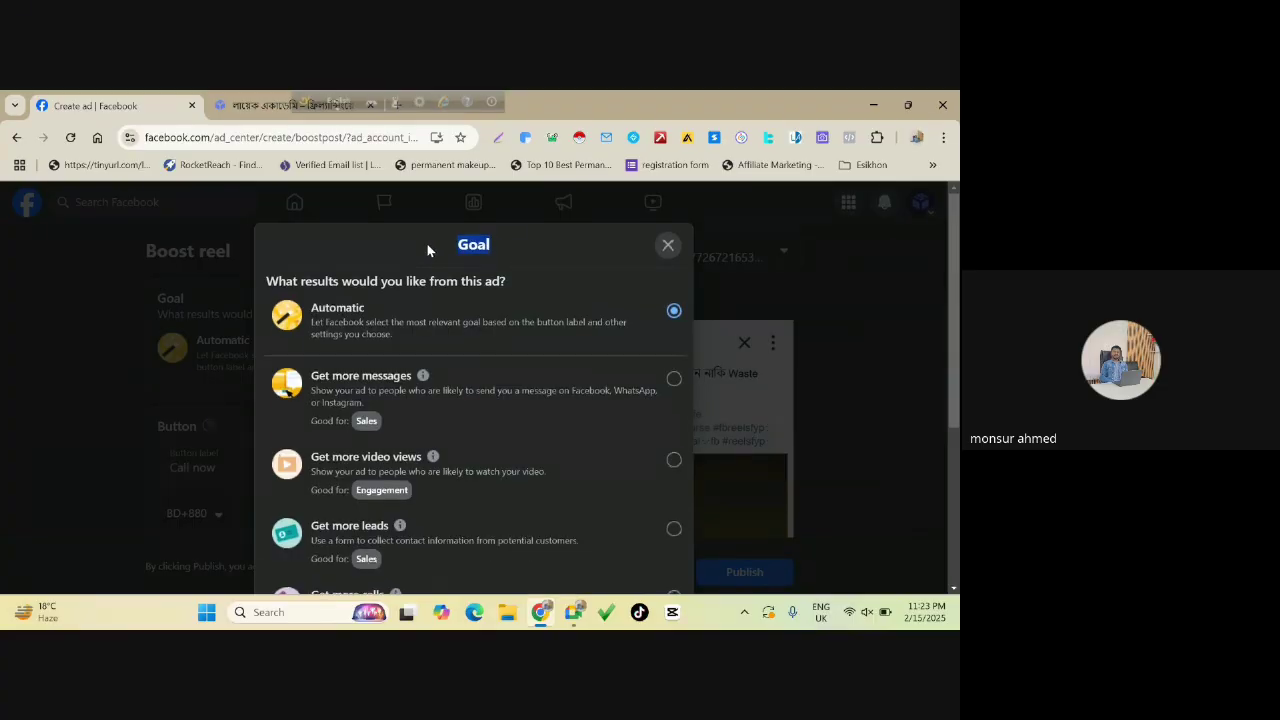
{"action": "scroll", "coordinate": [440, 330], "scroll_direction": "down", "scroll_amount": 2}
{"action": "scroll", "coordinate": [463, 329], "scroll_direction": "down", "scroll_amount": 3}
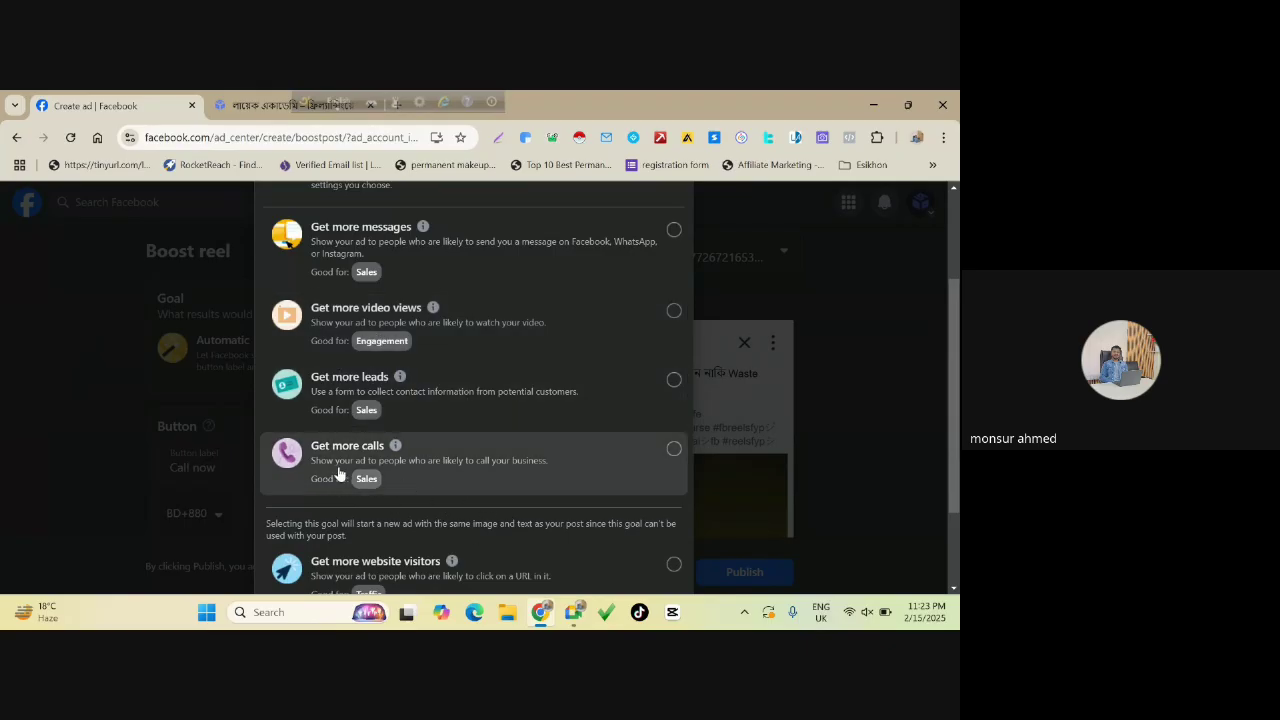
Try the video views and leads goals, view the example calls ad, and save Get more calls as the ad's goal.
{"action": "left_click", "coordinate": [671, 457]}
{"action": "left_click", "coordinate": [675, 312]}
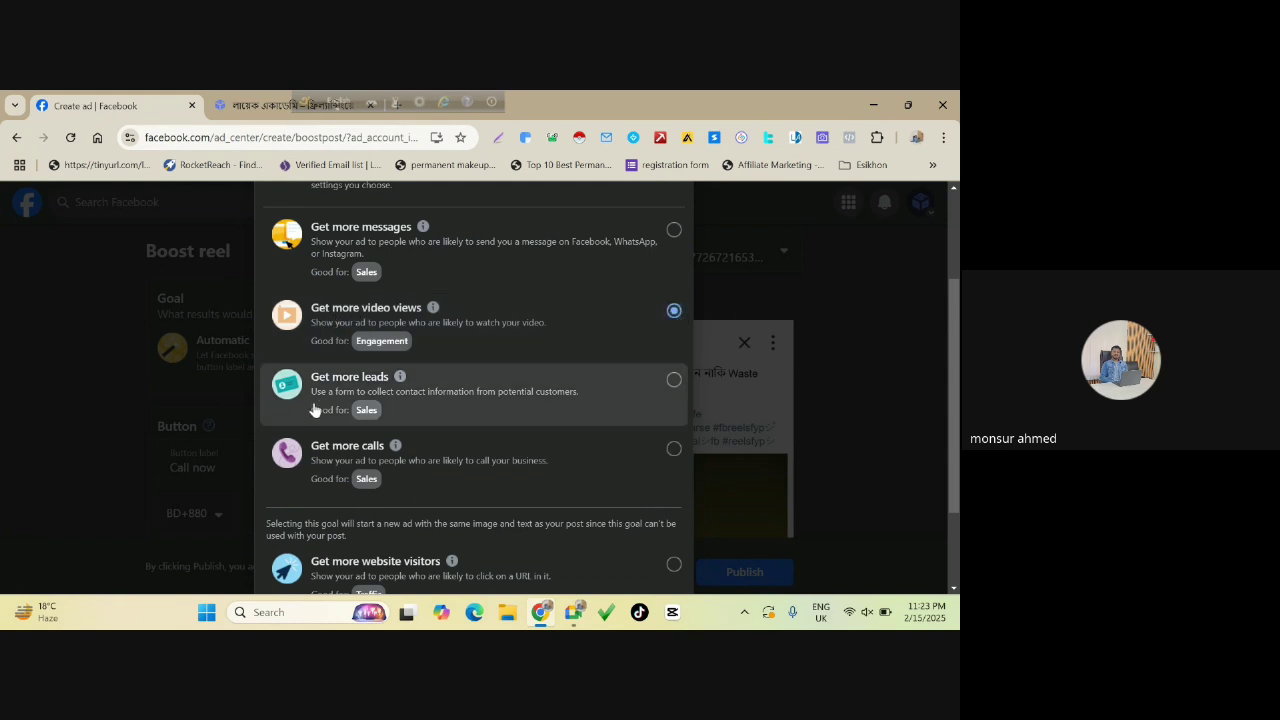
{"action": "left_click", "coordinate": [673, 381]}
{"action": "scroll", "coordinate": [671, 388], "scroll_direction": "down", "scroll_amount": 2}
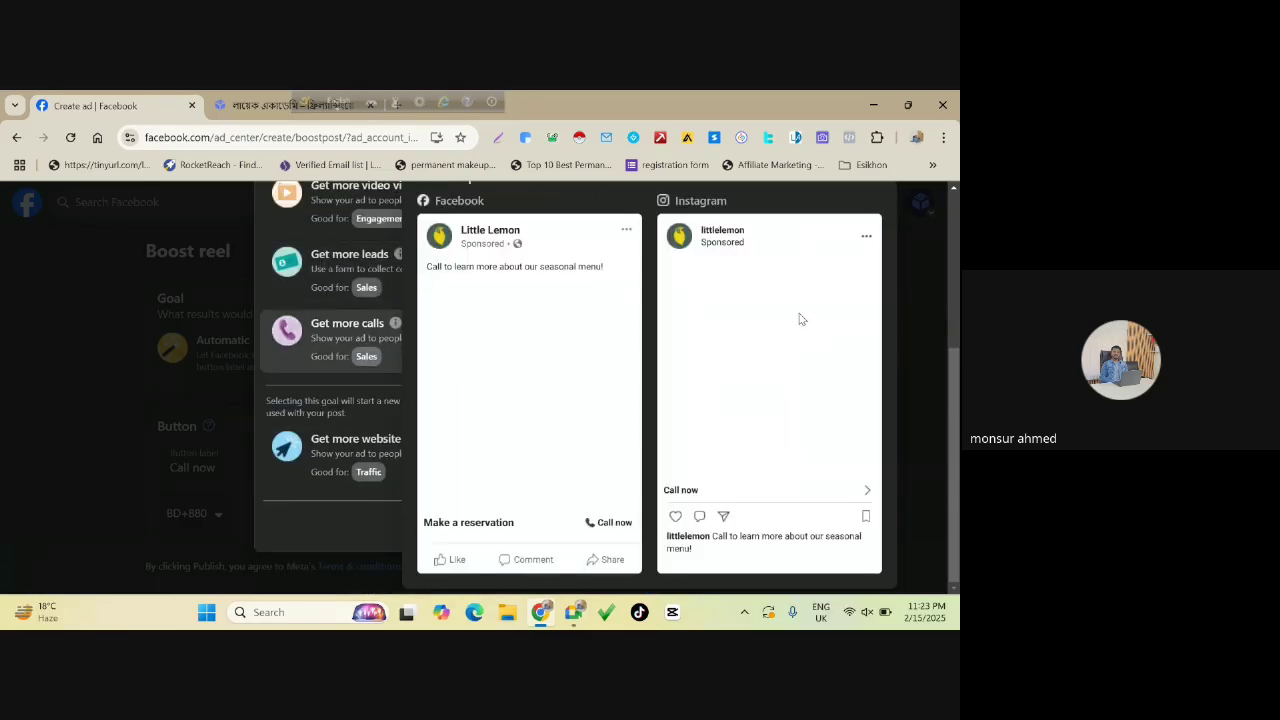
{"action": "mouse_move", "coordinate": [618, 347]}
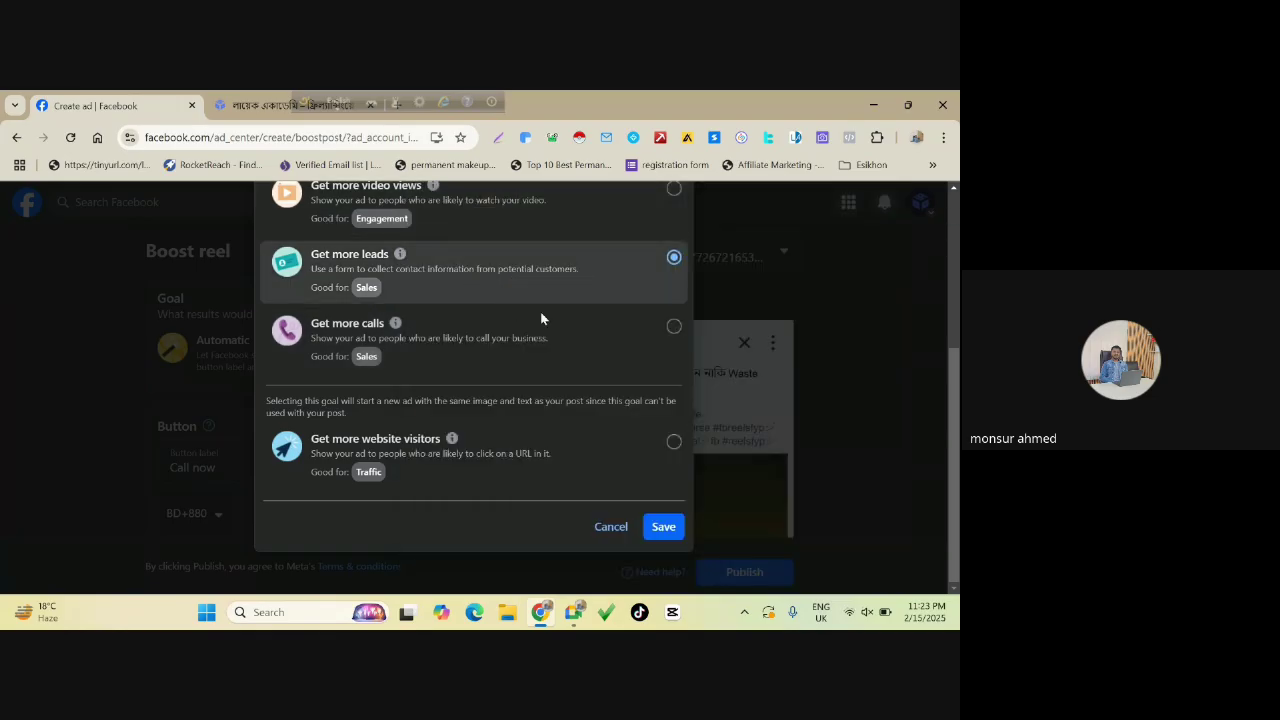
{"action": "left_click", "coordinate": [676, 333]}
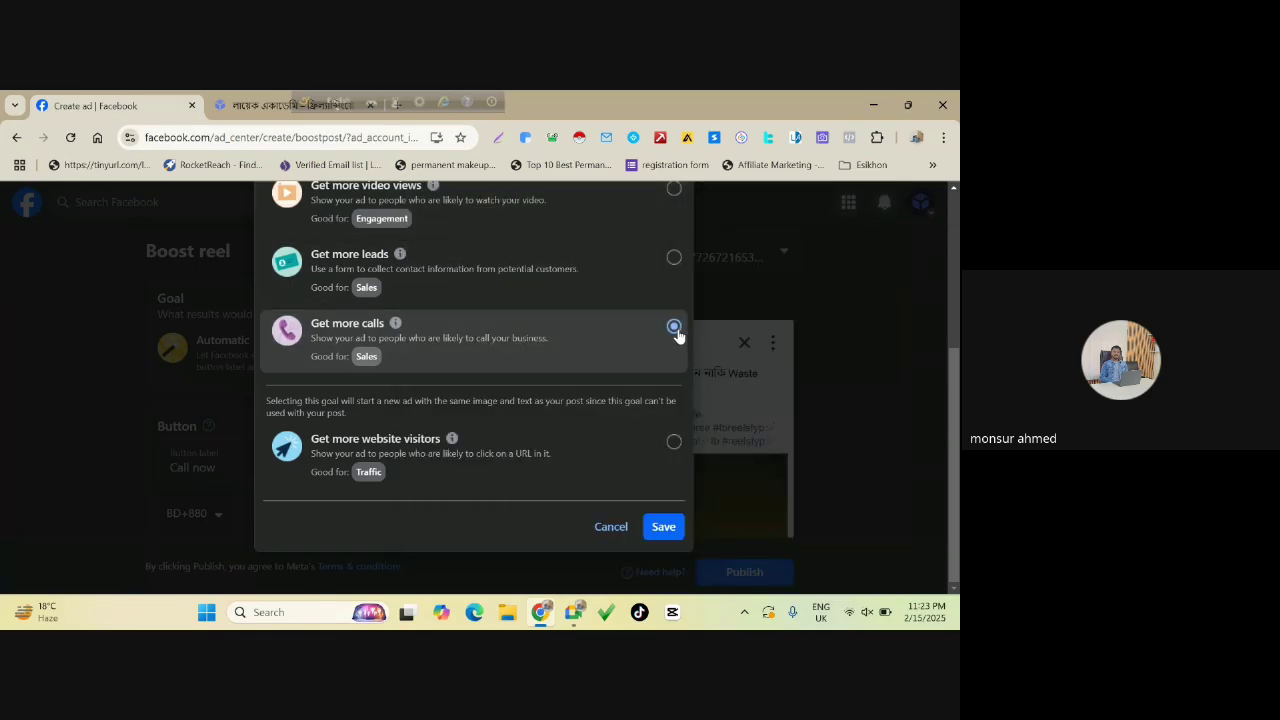
{"action": "left_click", "coordinate": [672, 528]}
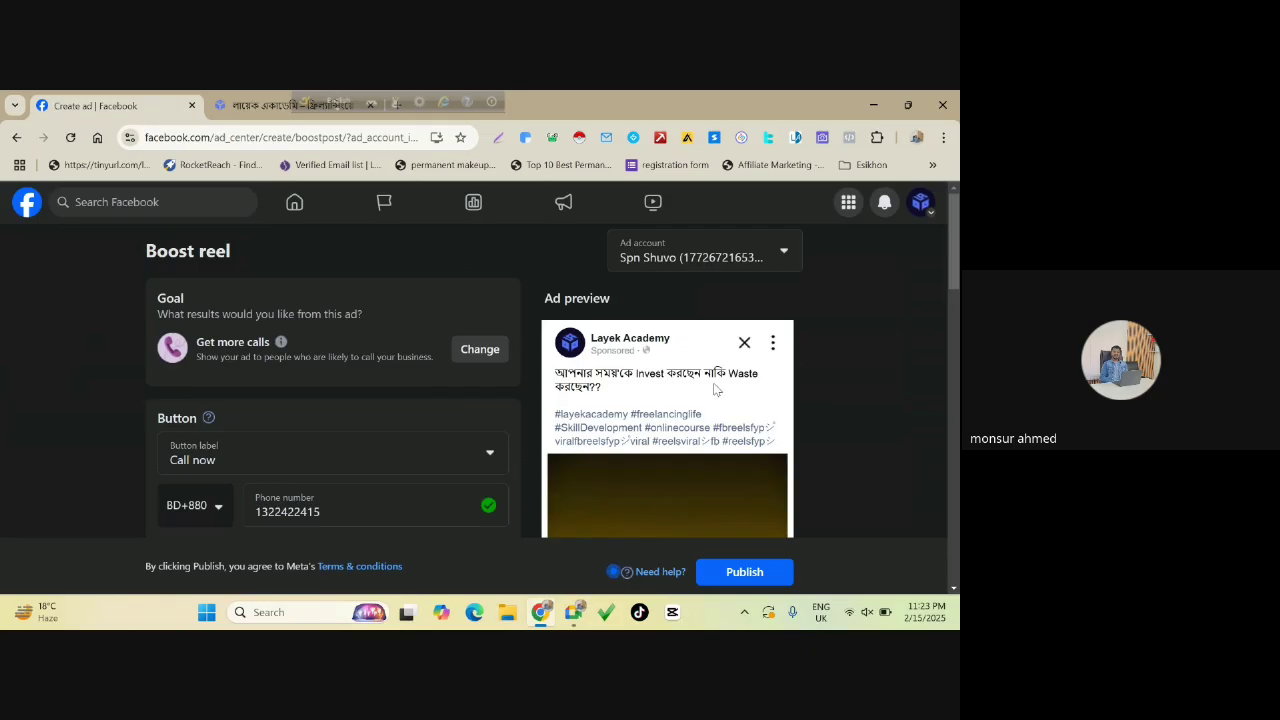
Check the Call now button in the ad preview and the audience details, and return to the Google Meet window.
{"action": "scroll", "coordinate": [714, 383], "scroll_direction": "down", "scroll_amount": 3}
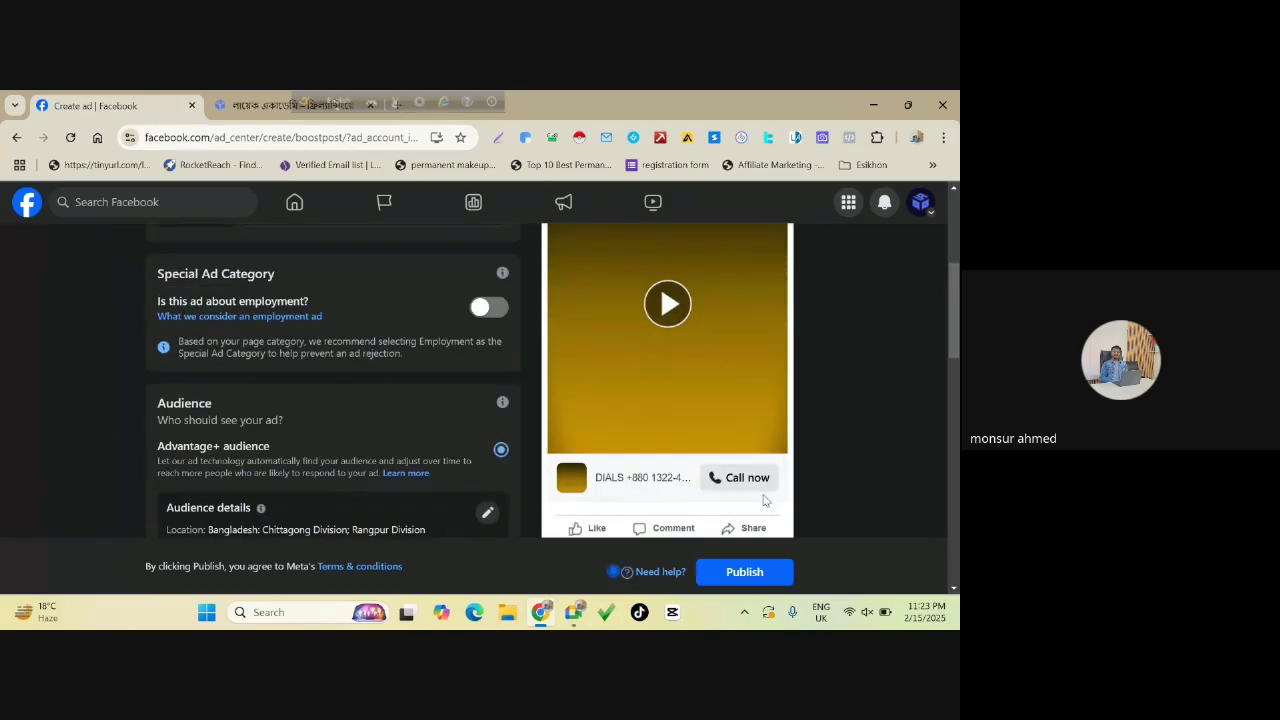
{"action": "scroll", "coordinate": [742, 477], "scroll_direction": "down", "scroll_amount": 2}
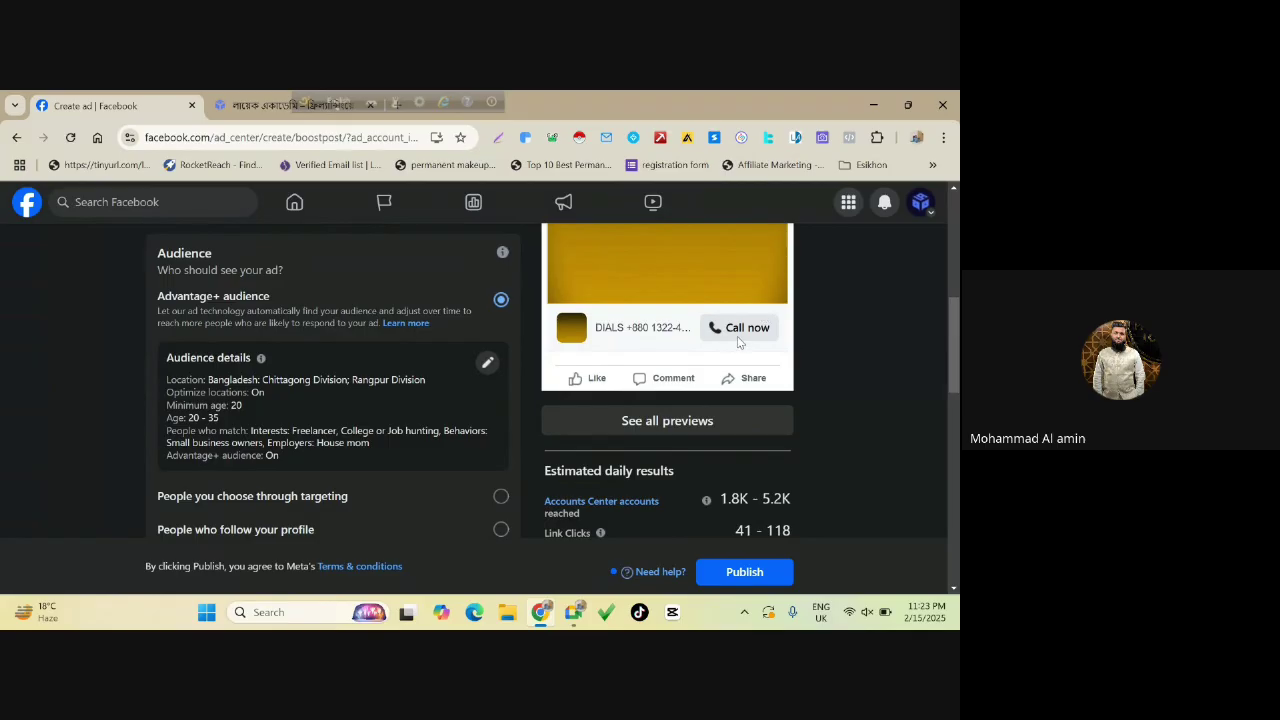
{"action": "scroll", "coordinate": [715, 345], "scroll_direction": "up", "scroll_amount": 5}
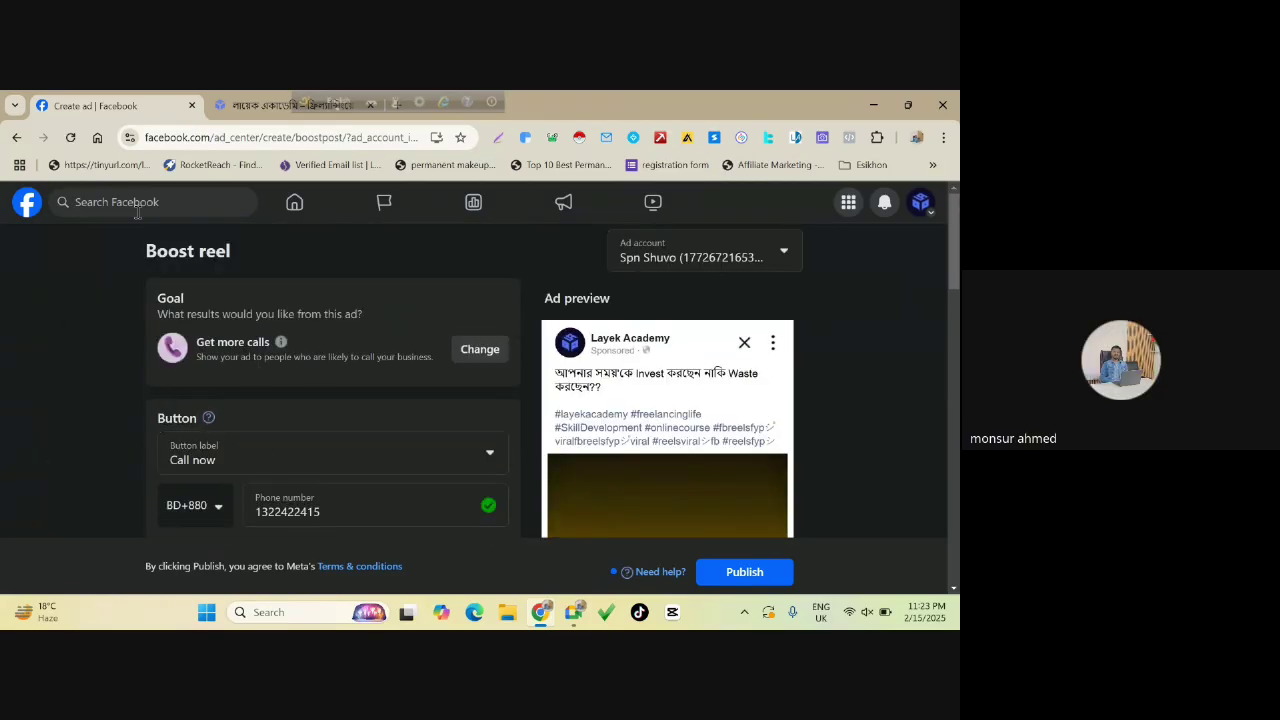
{"action": "left_click", "coordinate": [871, 100]}
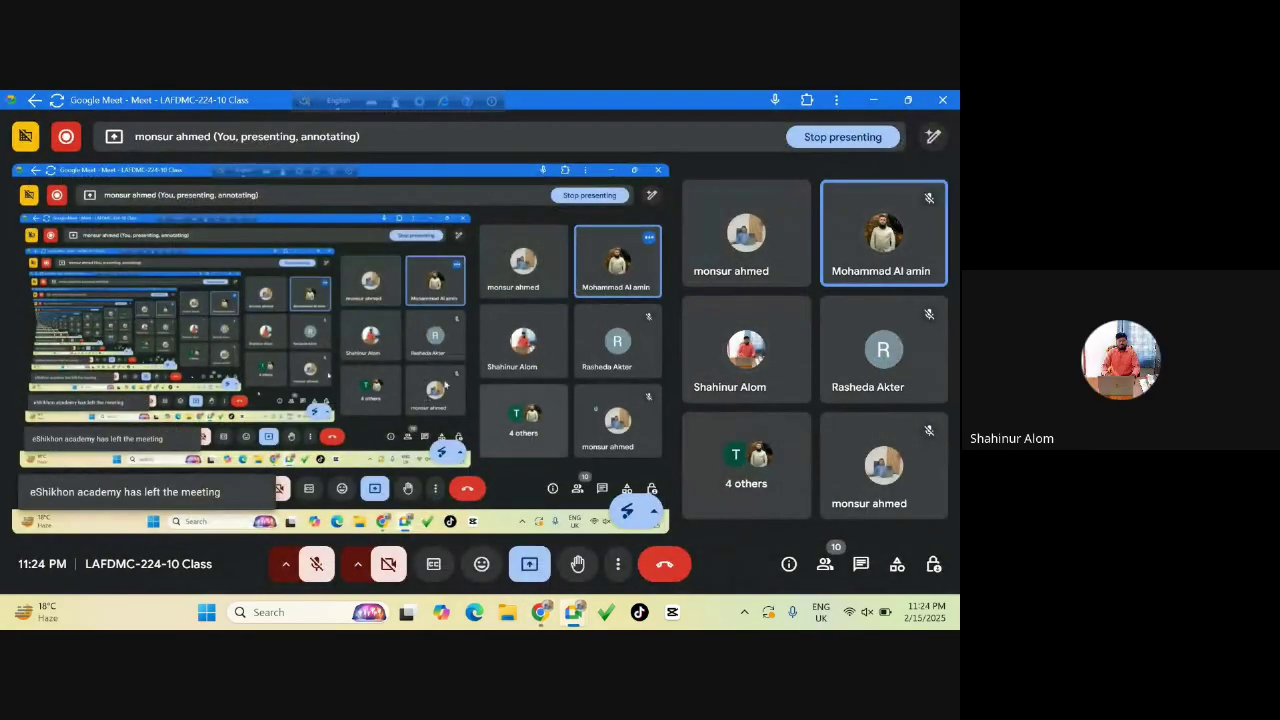